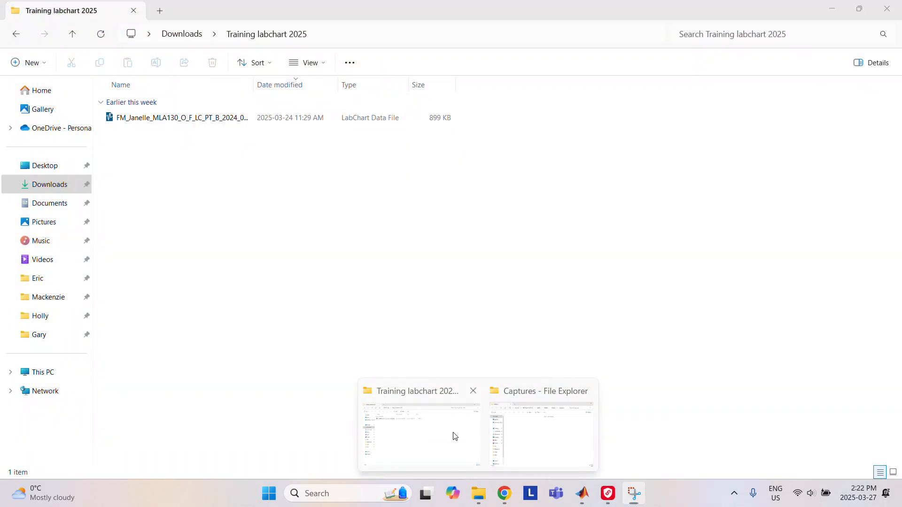
Step: Open the LabChart data file from the Training labchart 2025 folder and compress the chart's time axis to 200:1
{"action": "left_click", "coordinate": [455, 436]}
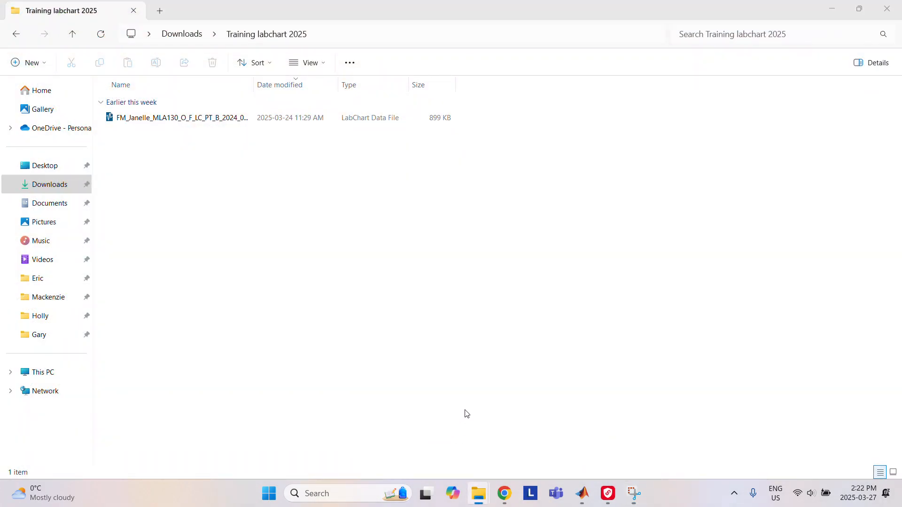
{"action": "double_click", "coordinate": [137, 118]}
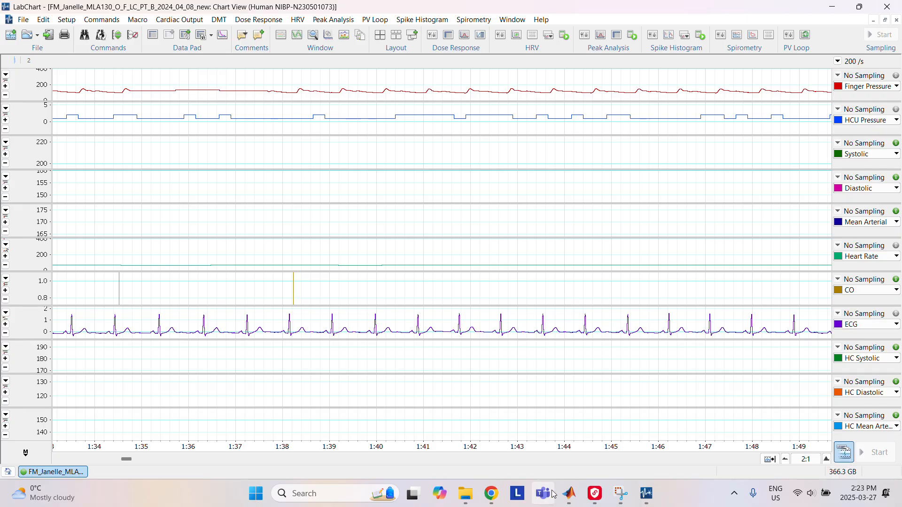
{"action": "mouse_move", "coordinate": [569, 493]}
{"action": "mouse_move", "coordinate": [560, 449]}
{"action": "mouse_move", "coordinate": [519, 447]}
{"action": "left_click", "coordinate": [786, 459]}
{"action": "left_click", "coordinate": [785, 459]}
{"action": "left_click", "coordinate": [785, 459]}
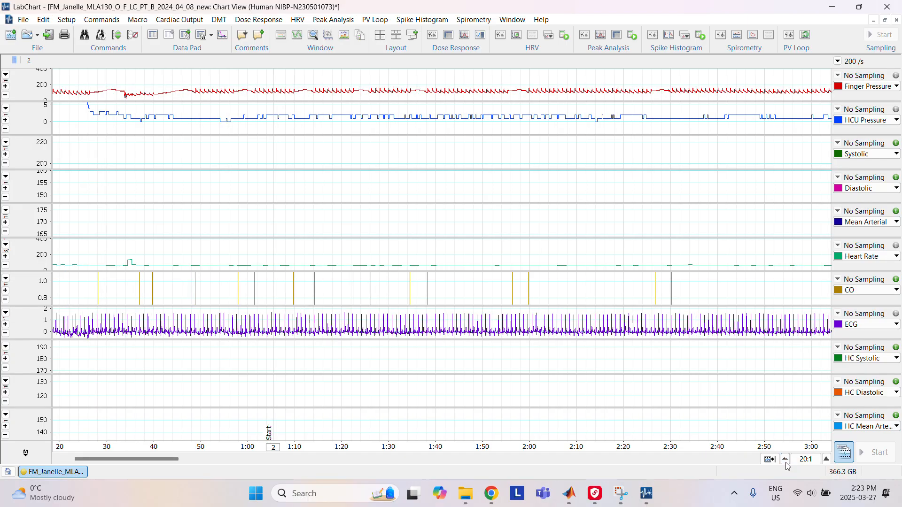
{"action": "left_click", "coordinate": [785, 463]}
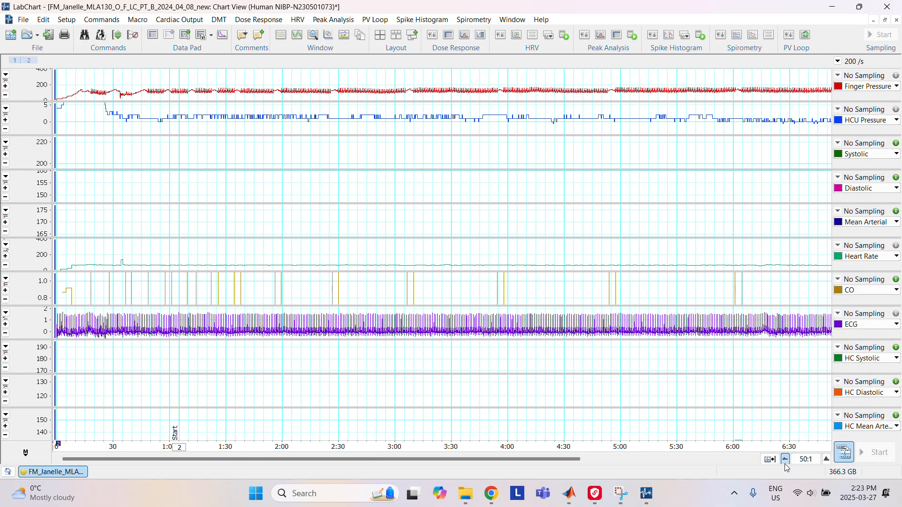
{"action": "left_click", "coordinate": [785, 463]}
{"action": "left_click", "coordinate": [785, 460]}
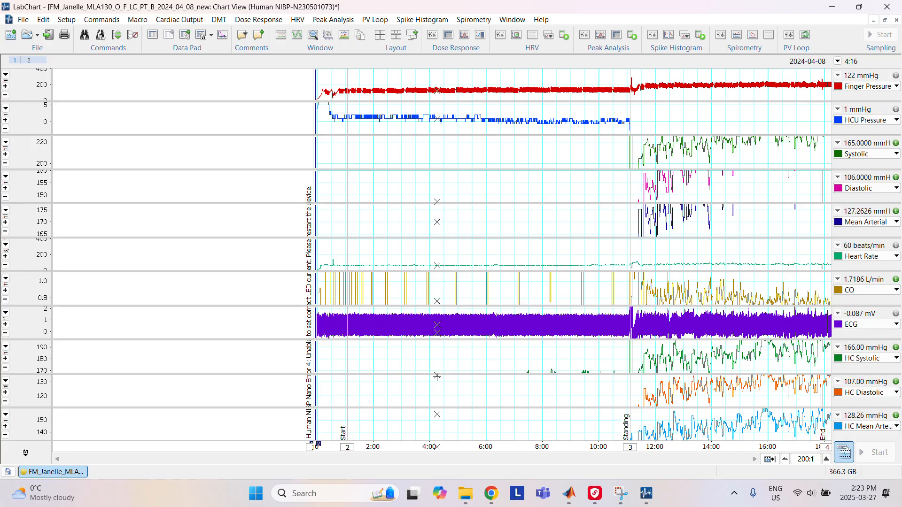
Step: Open the Start comment for editing to view its text and close it without changes
{"action": "right_click", "coordinate": [347, 448]}
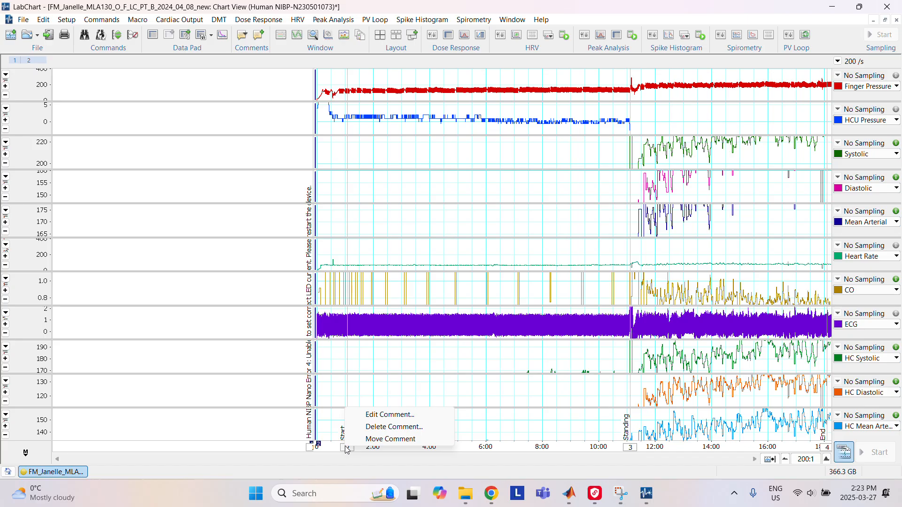
{"action": "left_click", "coordinate": [386, 414]}
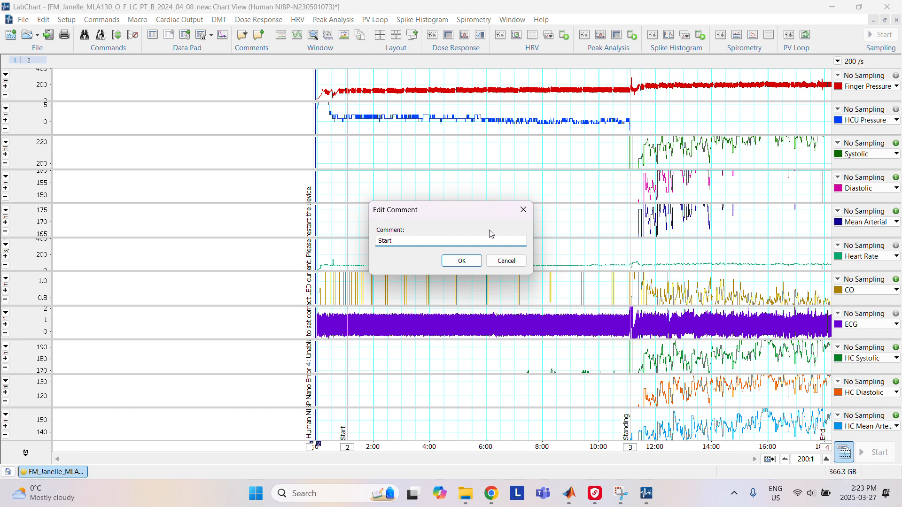
{"action": "left_click", "coordinate": [463, 265]}
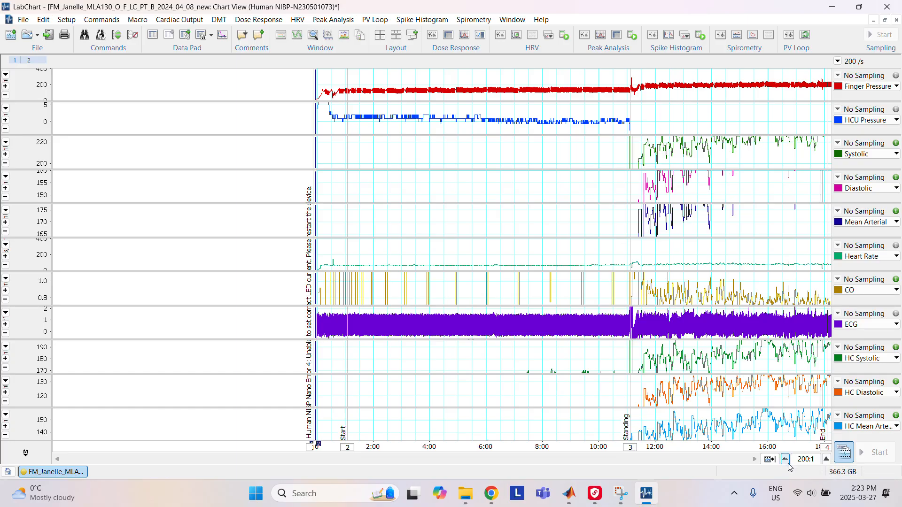
Step: Auto scale the HCU Pressure, Systolic and Diastolic channels near the end of the recording
{"action": "left_click", "coordinate": [826, 459]}
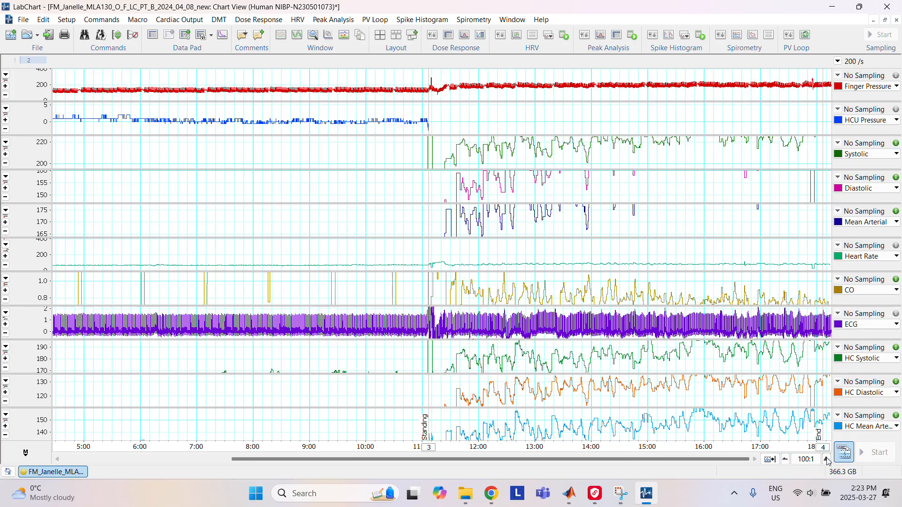
{"action": "left_click", "coordinate": [827, 460]}
{"action": "left_click", "coordinate": [827, 459]}
{"action": "left_click", "coordinate": [826, 460]}
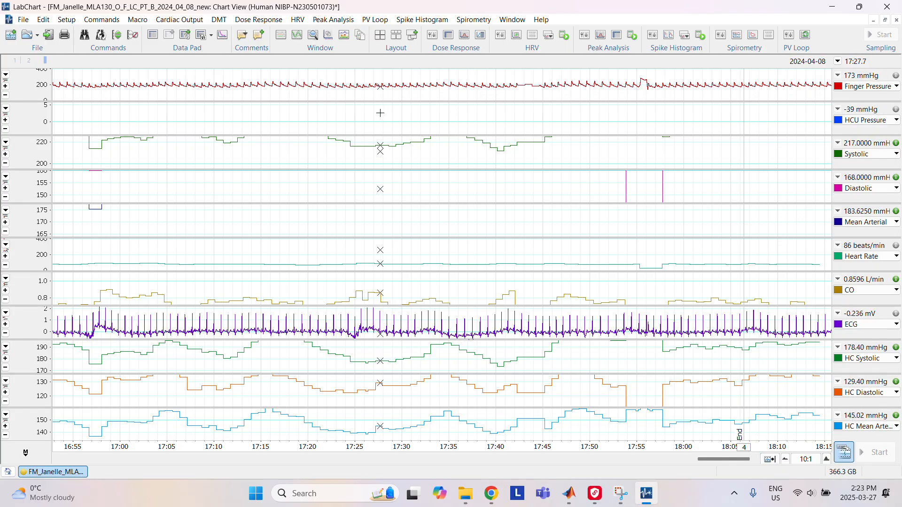
{"action": "right_click", "coordinate": [641, 118]}
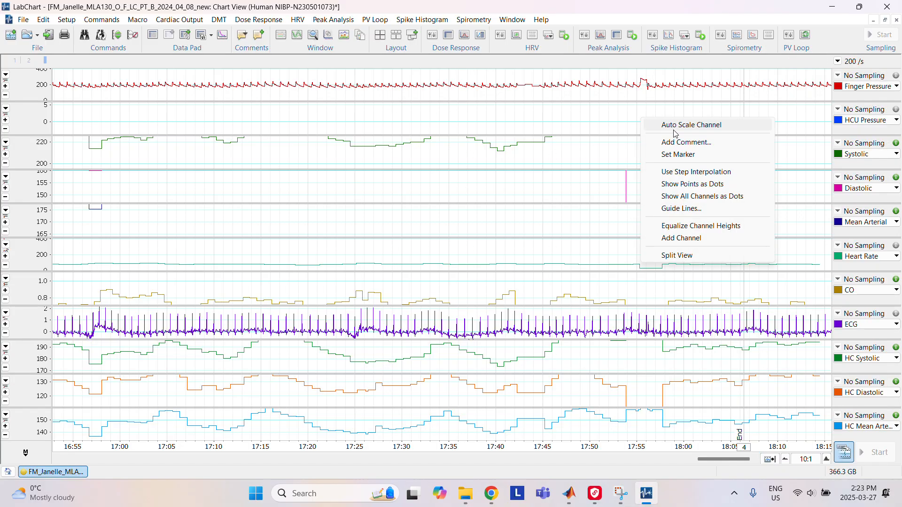
{"action": "left_click", "coordinate": [675, 133]}
{"action": "right_click", "coordinate": [658, 148]}
{"action": "left_click", "coordinate": [681, 157]}
{"action": "right_click", "coordinate": [575, 189]}
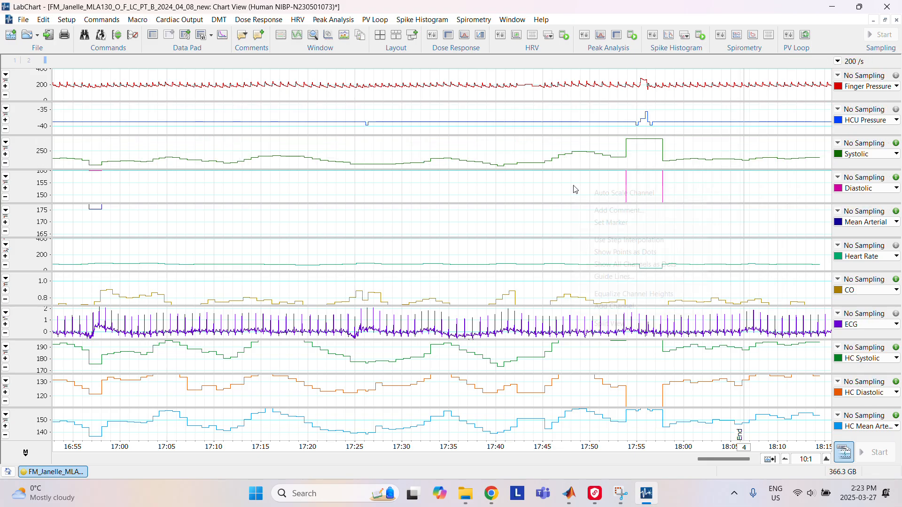
{"action": "left_click", "coordinate": [613, 193]}
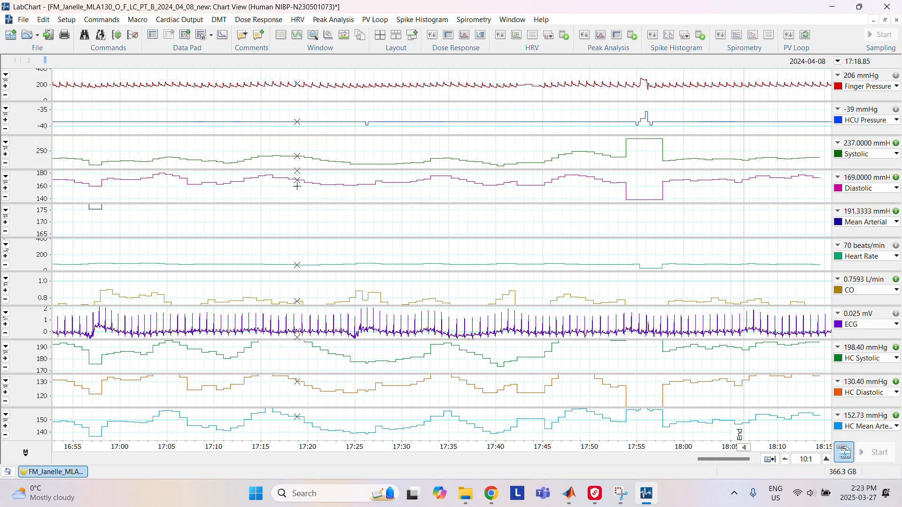
Step: Auto scale the Mean Arterial, Heart Rate and CO channels
{"action": "right_click", "coordinate": [331, 224]}
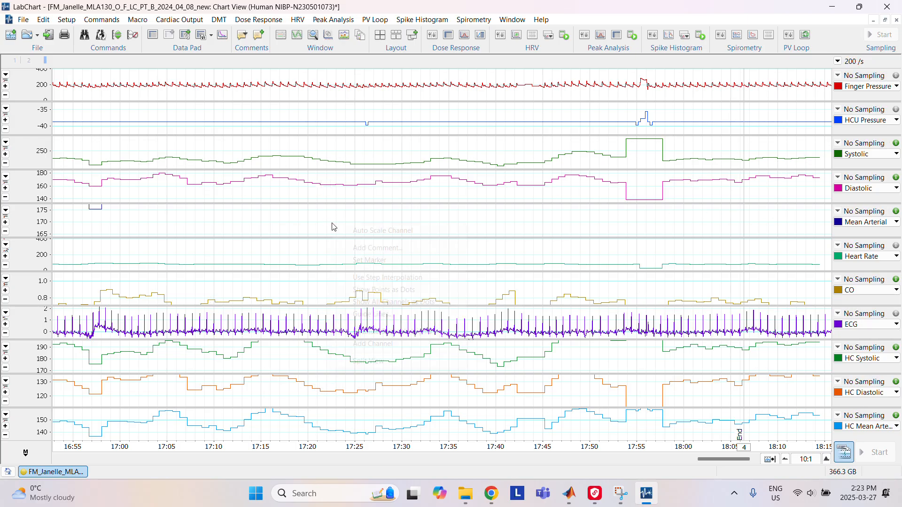
{"action": "left_click", "coordinate": [372, 235]}
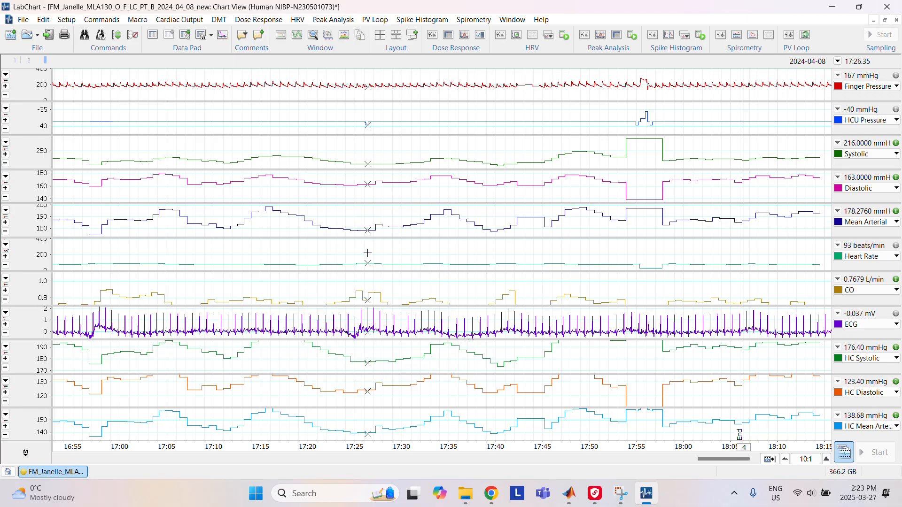
{"action": "right_click", "coordinate": [365, 255]}
{"action": "left_click", "coordinate": [376, 258]}
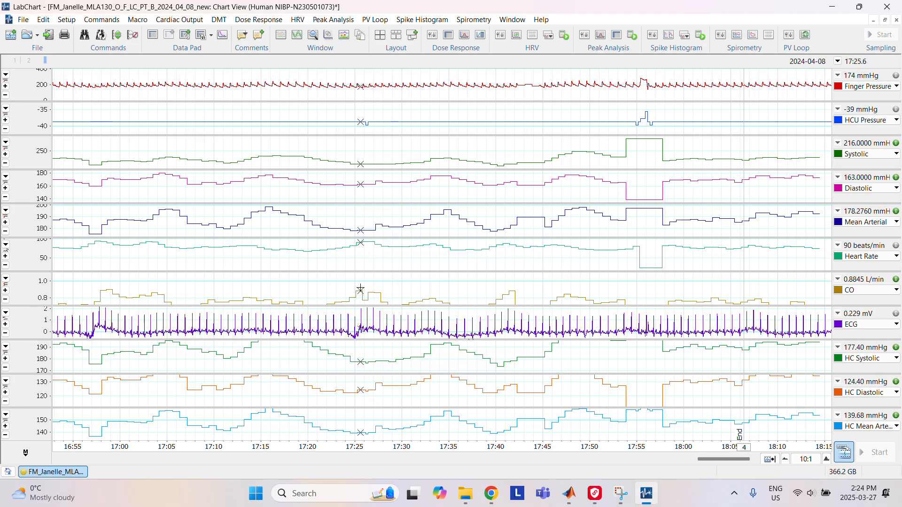
{"action": "right_click", "coordinate": [364, 291]}
{"action": "left_click", "coordinate": [388, 297]}
Step: Auto scale the HC Systolic, ECG, HC Diastolic, HC Mean Arterial and Finger Pressure channels
{"action": "right_click", "coordinate": [350, 359]}
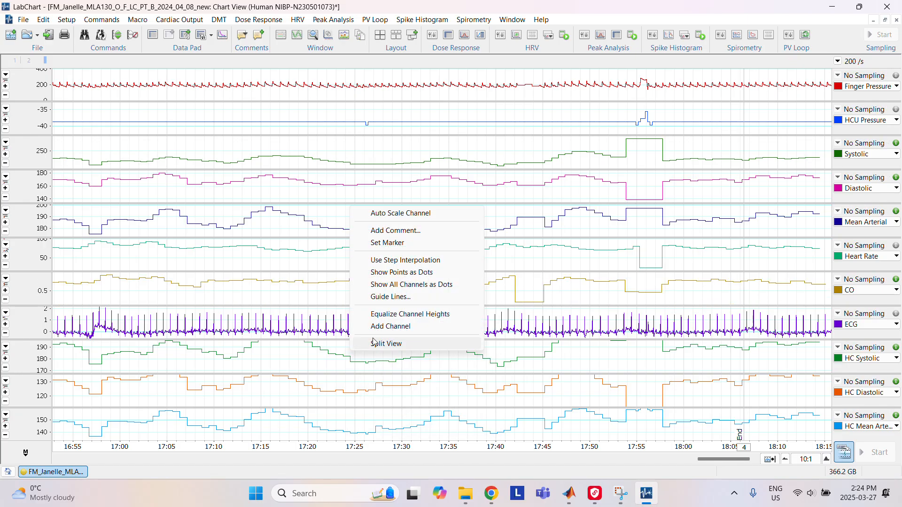
{"action": "left_click", "coordinate": [408, 213]}
{"action": "right_click", "coordinate": [380, 312]}
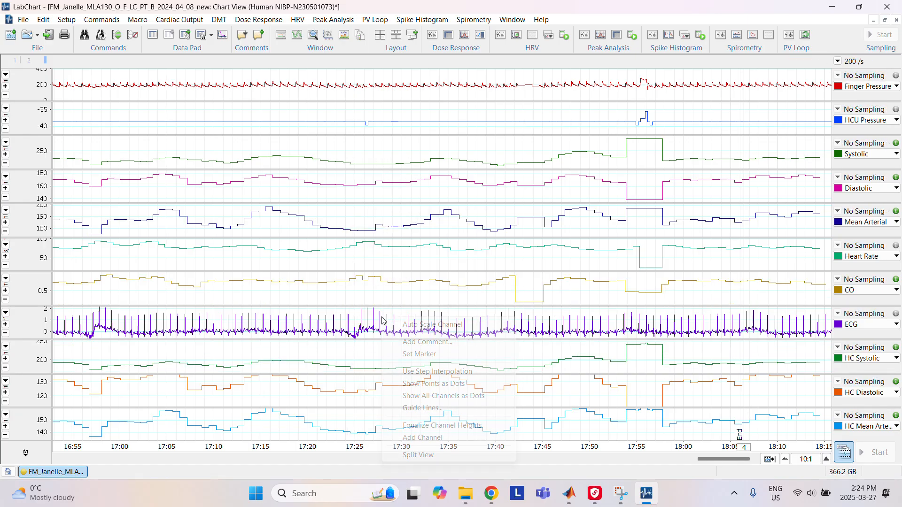
{"action": "left_click", "coordinate": [432, 325]}
{"action": "right_click", "coordinate": [397, 380]}
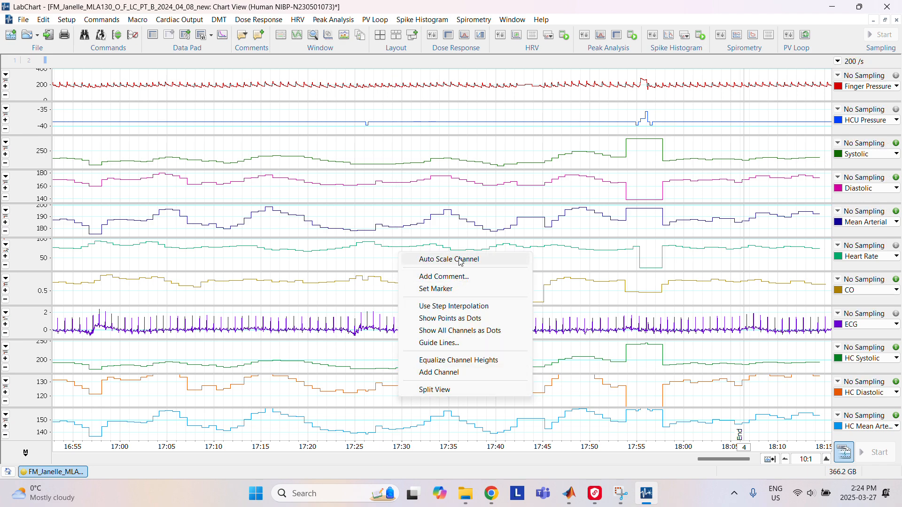
{"action": "left_click", "coordinate": [444, 258]}
{"action": "right_click", "coordinate": [407, 415]}
{"action": "left_click", "coordinate": [458, 279]}
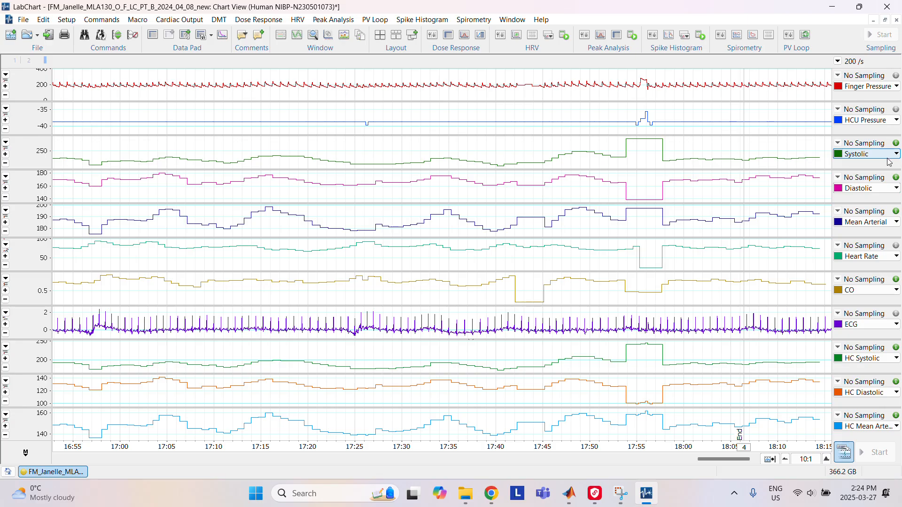
{"action": "right_click", "coordinate": [472, 97]}
{"action": "left_click", "coordinate": [489, 102]}
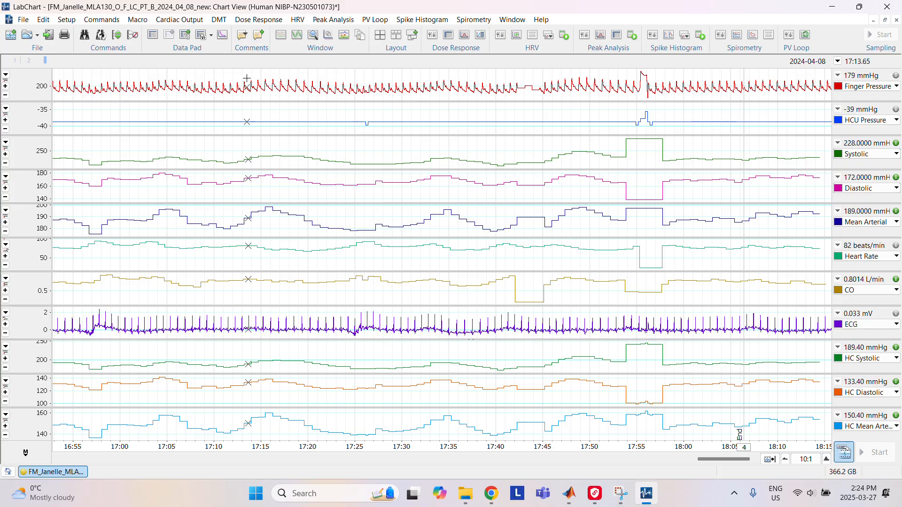
Step: Check the detected cycles of the Systolic channel's cyclic measurements and set the detection preset to Cardiovascular - Arterial Pressure
{"action": "left_click", "coordinate": [896, 155]}
{"action": "left_click", "coordinate": [800, 233]}
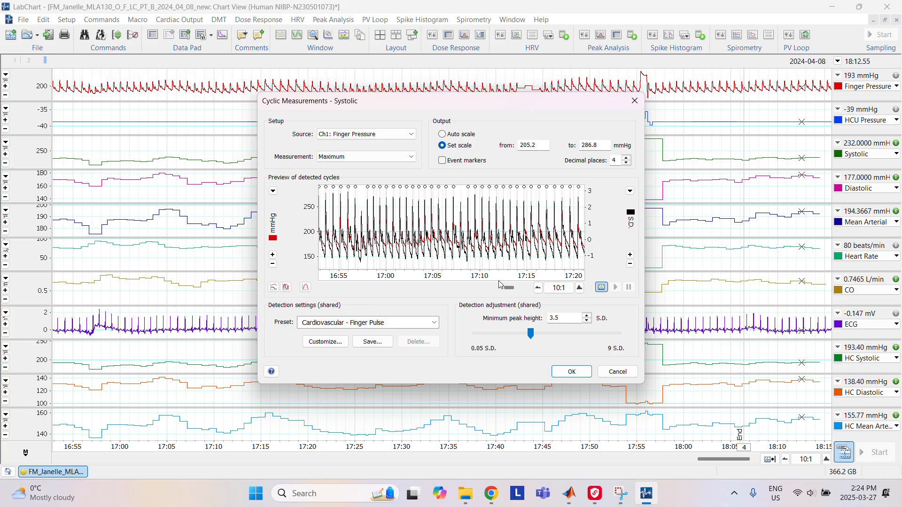
{"action": "mouse_move", "coordinate": [499, 285]}
{"action": "left_mouse_down"}
{"action": "mouse_move", "coordinate": [477, 288]}
{"action": "mouse_move", "coordinate": [487, 293]}
{"action": "left_mouse_up"}
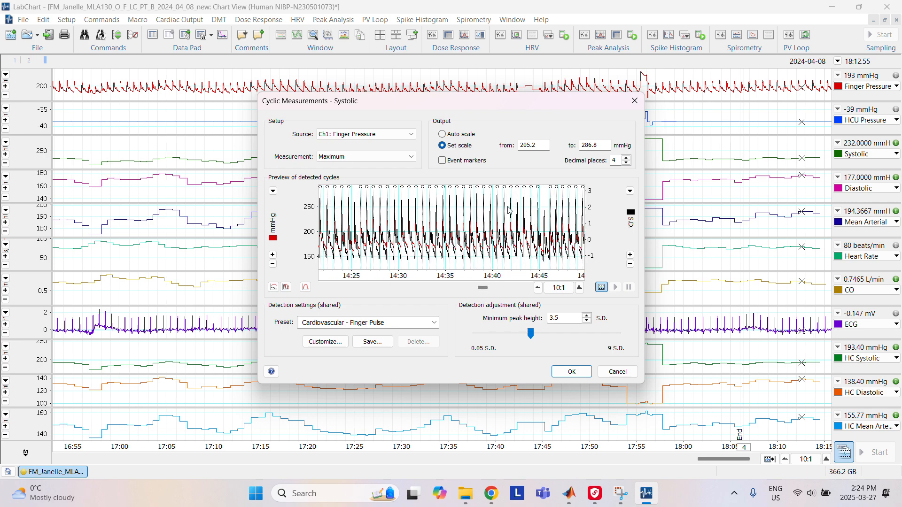
{"action": "left_click_drag", "start_coordinate": [489, 290], "coordinate": [491, 289]}
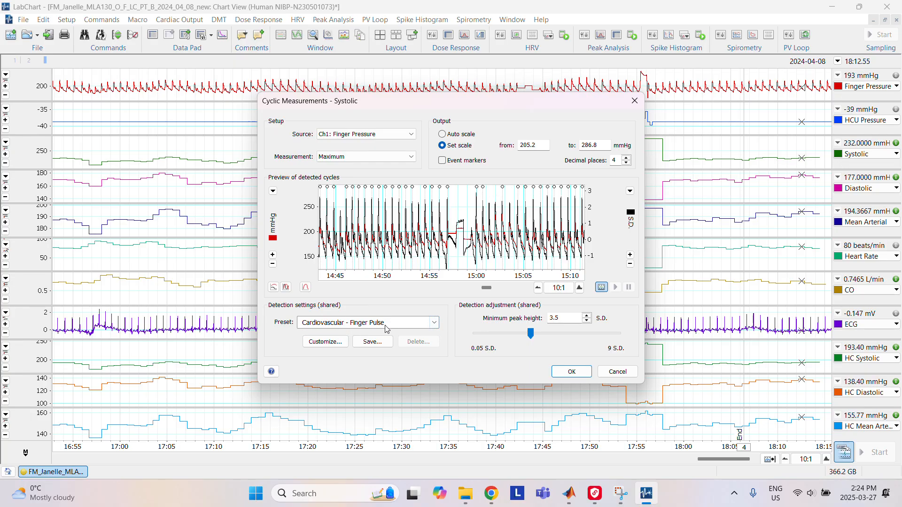
{"action": "left_click", "coordinate": [435, 323]}
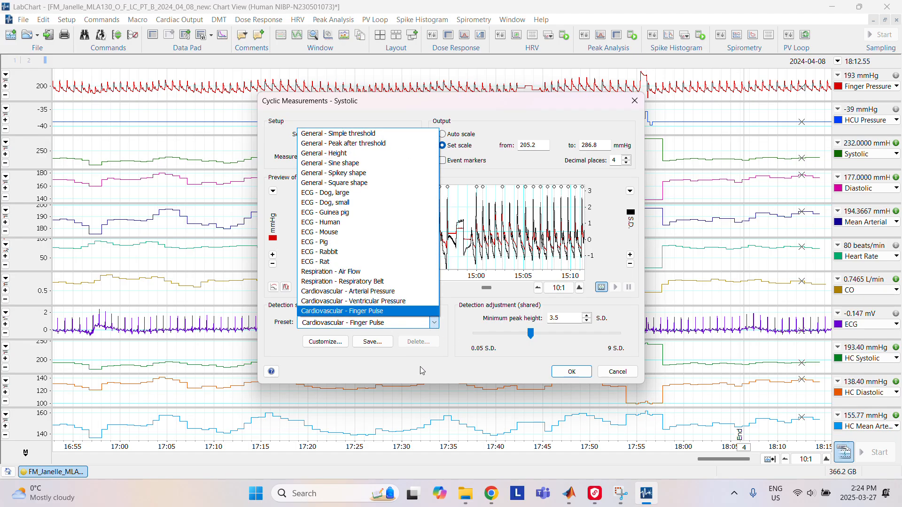
{"action": "left_click", "coordinate": [366, 292]}
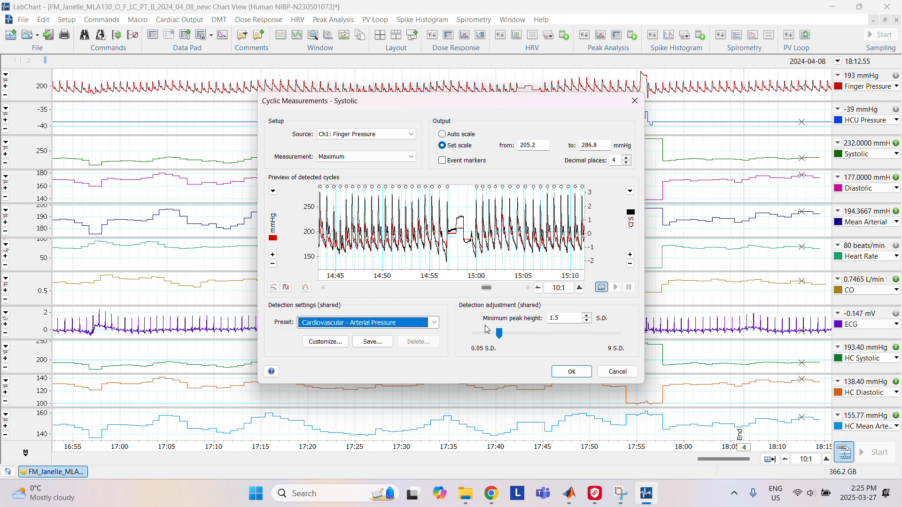
{"action": "left_click_drag", "start_coordinate": [488, 288], "coordinate": [464, 295]}
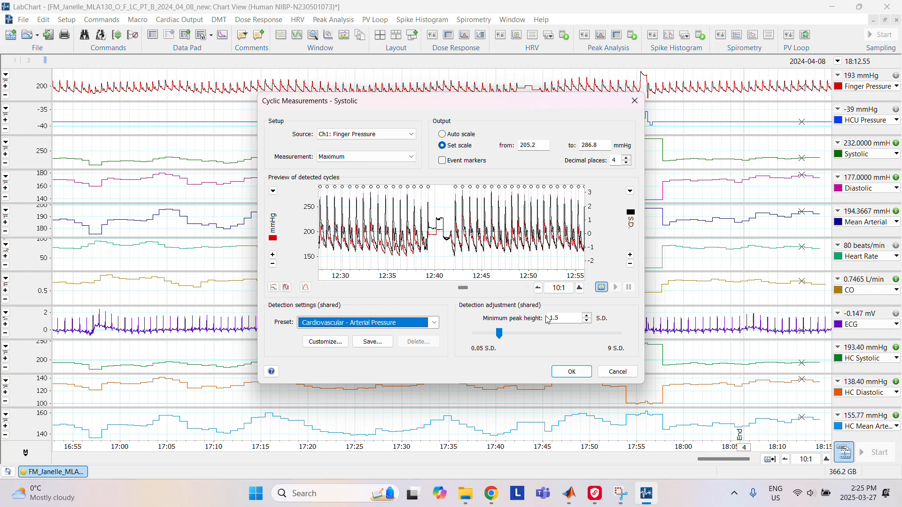
{"action": "left_click", "coordinate": [539, 288]}
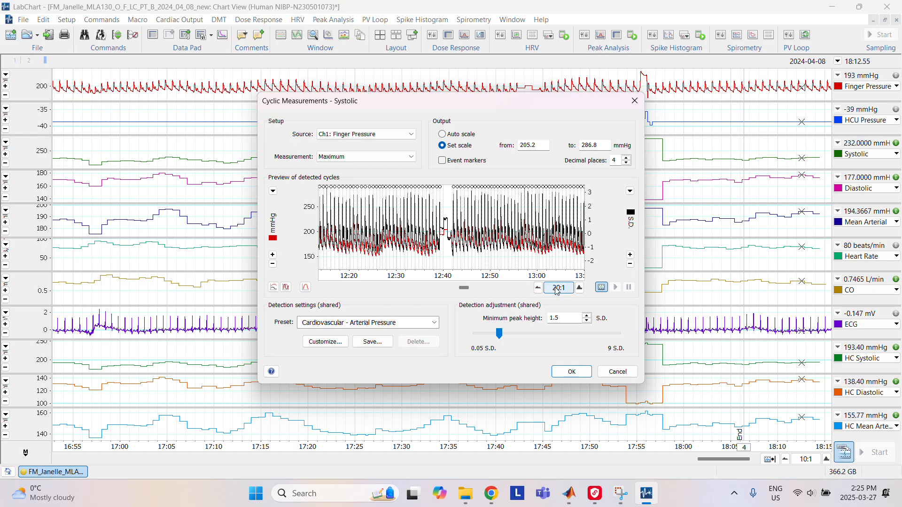
{"action": "left_click", "coordinate": [580, 290]}
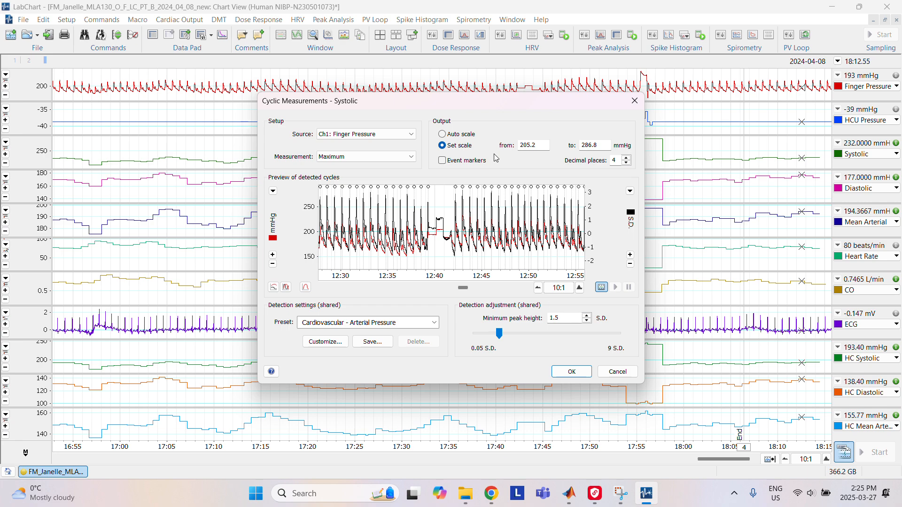
{"action": "left_click", "coordinate": [563, 371]}
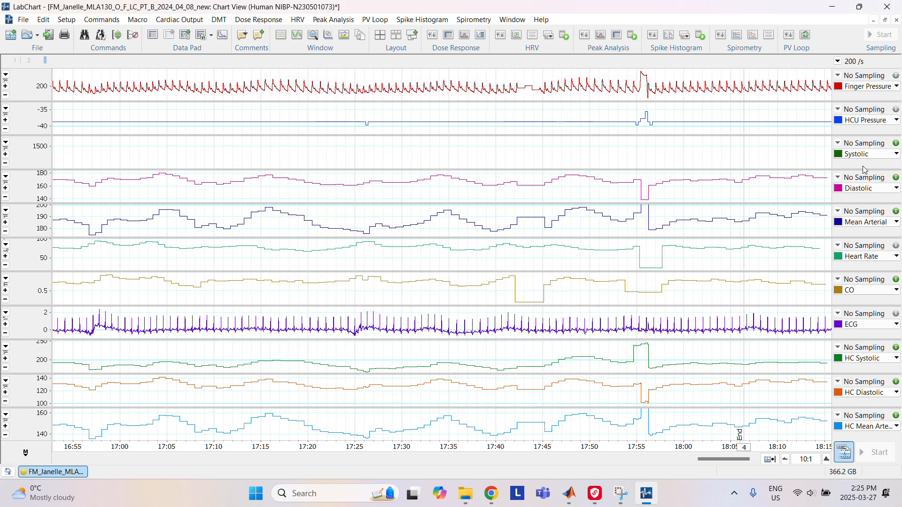
Step: Check and apply the Cardiovascular - Arterial Pressure preset in the cyclic measurements of the Diastolic and Mean Arterial channels
{"action": "left_click", "coordinate": [868, 193]}
{"action": "left_click", "coordinate": [811, 269]}
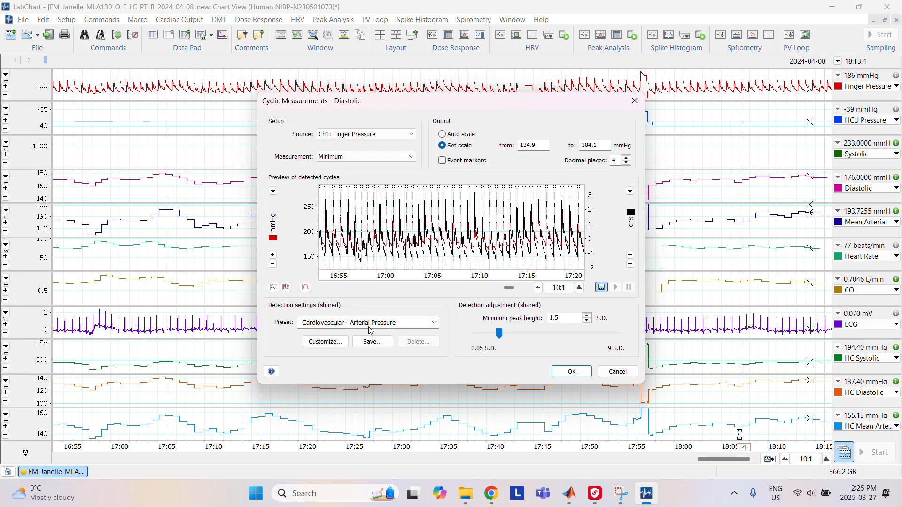
{"action": "left_click", "coordinate": [571, 372]}
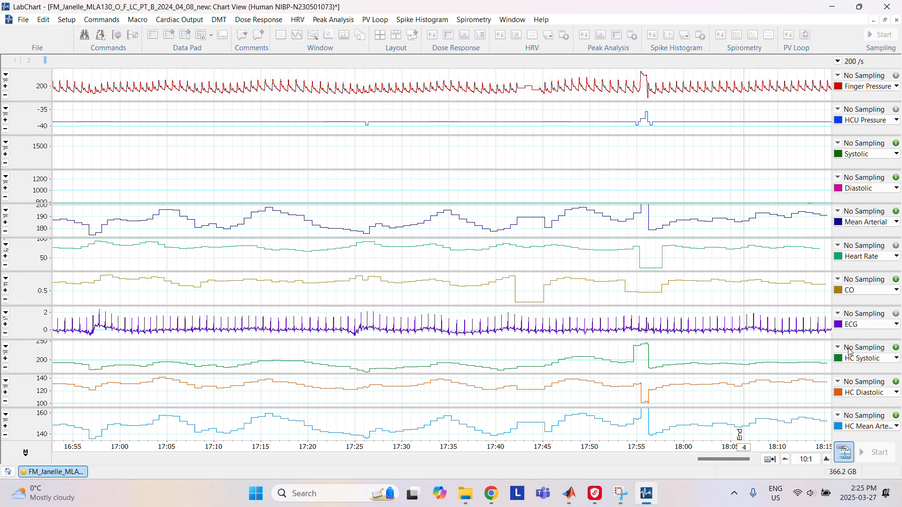
{"action": "left_click", "coordinate": [877, 223]}
{"action": "left_click", "coordinate": [798, 288]}
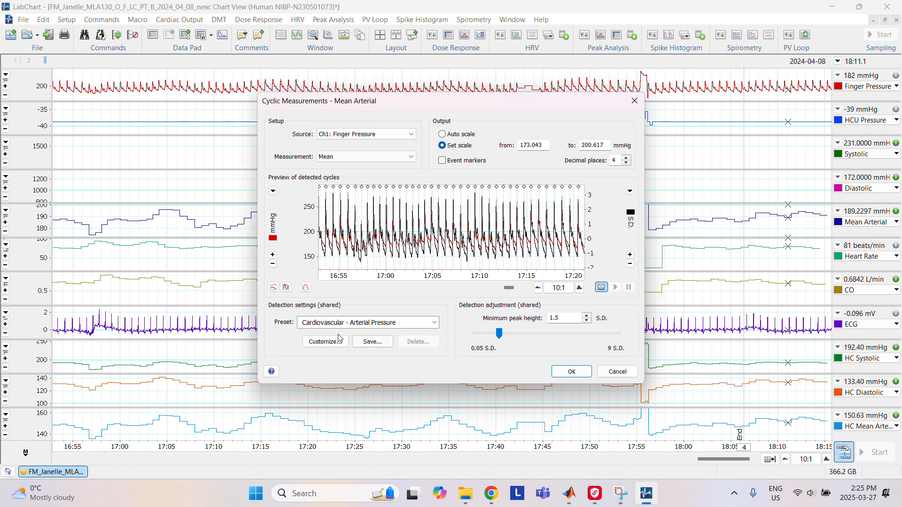
{"action": "left_click", "coordinate": [585, 374]}
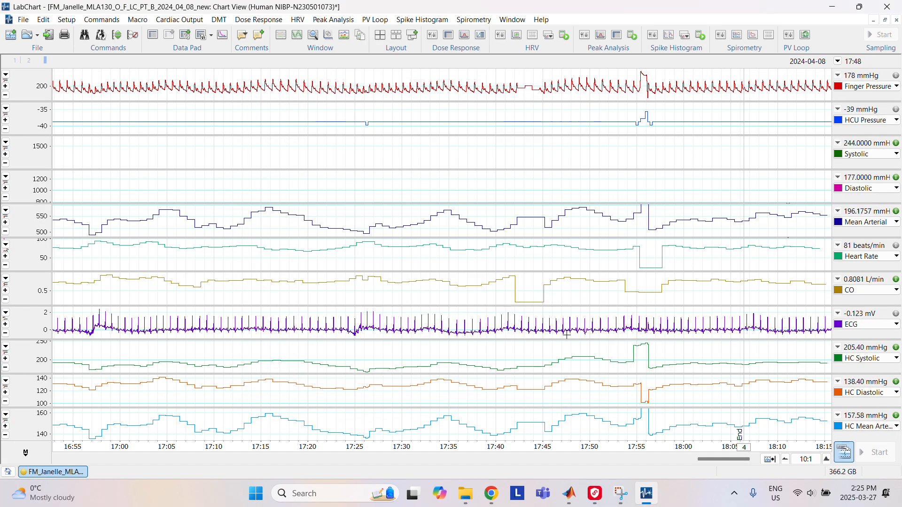
Step: Auto scale the Systolic, Diastolic and Mean Arterial channels
{"action": "right_click", "coordinate": [517, 237]}
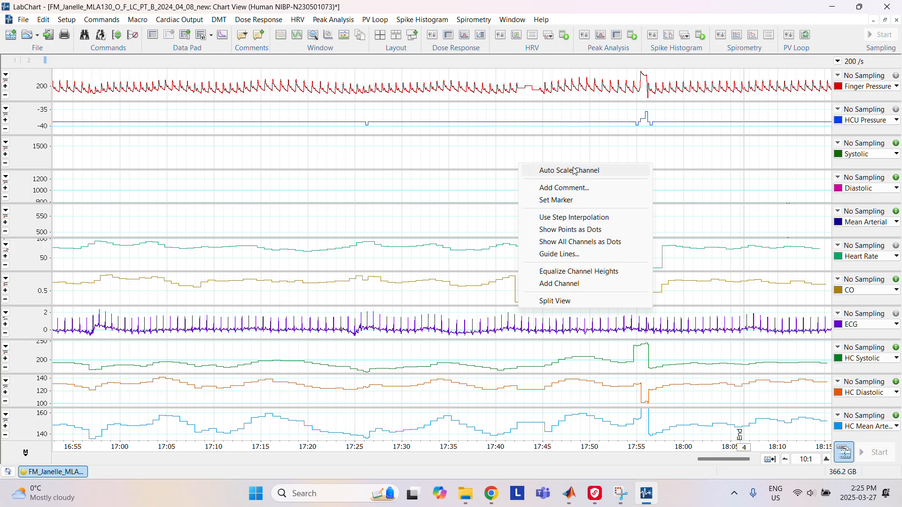
{"action": "left_click", "coordinate": [575, 170]}
{"action": "right_click", "coordinate": [560, 188]}
{"action": "left_click", "coordinate": [584, 196]}
{"action": "right_click", "coordinate": [568, 223]}
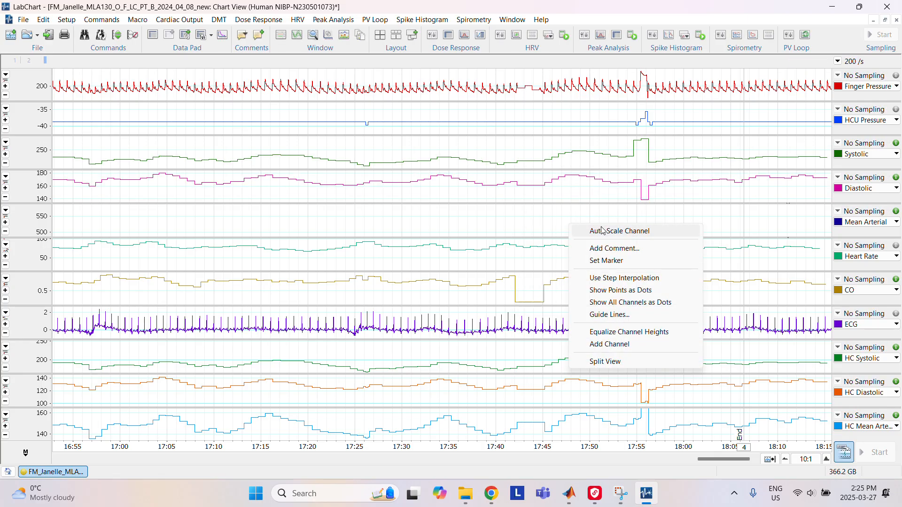
{"action": "left_click", "coordinate": [593, 232]}
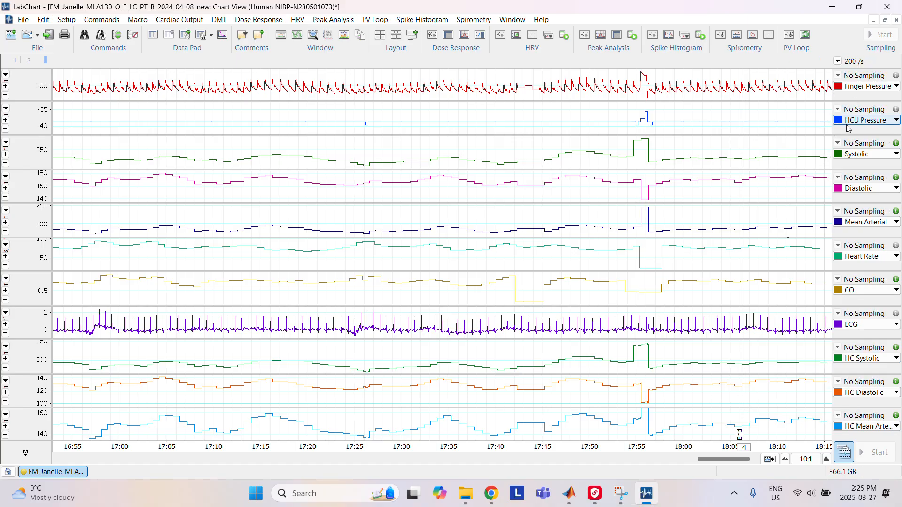
Step: Go back to the beginning of the recording, around the Start comment, and auto scale the HCU Pressure, Finger Pressure and Systolic channels
{"action": "left_click_drag", "start_coordinate": [722, 459], "coordinate": [113, 457]}
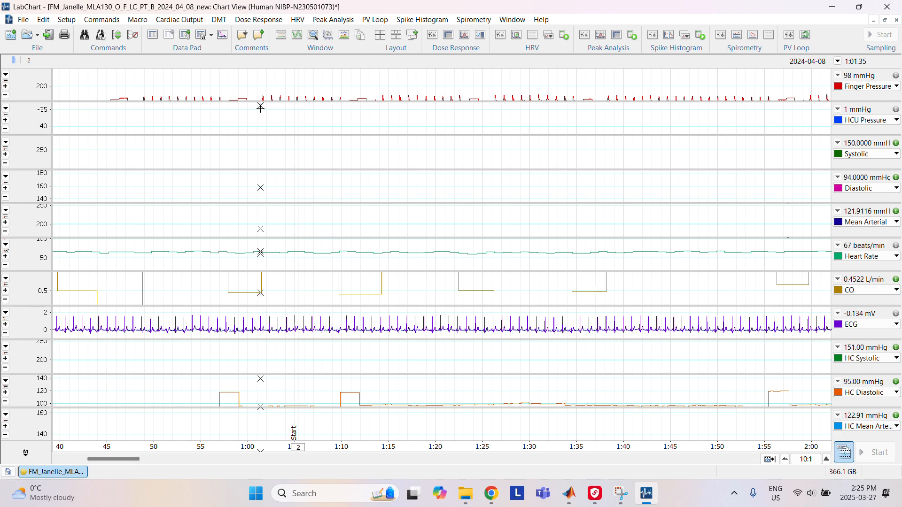
{"action": "right_click", "coordinate": [245, 117]}
{"action": "left_click", "coordinate": [282, 125]}
{"action": "right_click", "coordinate": [281, 86]}
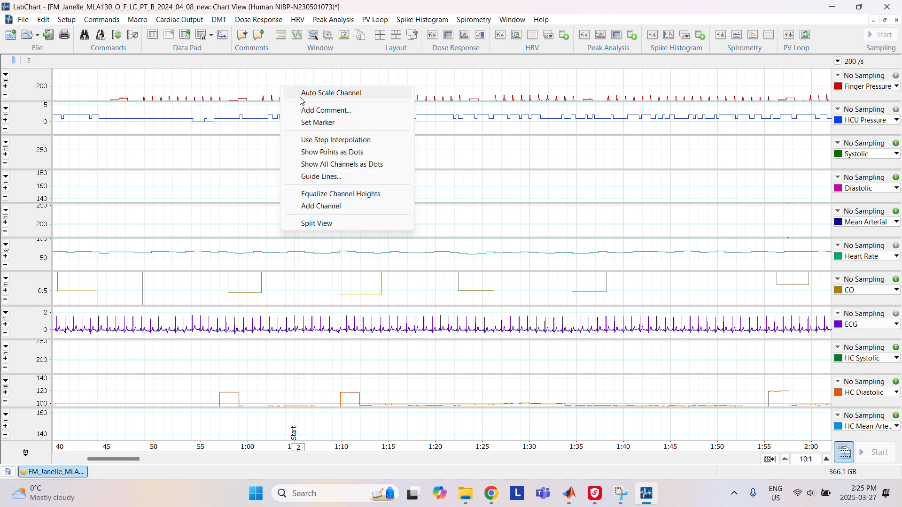
{"action": "left_click", "coordinate": [294, 97]}
{"action": "right_click", "coordinate": [262, 149]}
{"action": "left_click", "coordinate": [307, 160]}
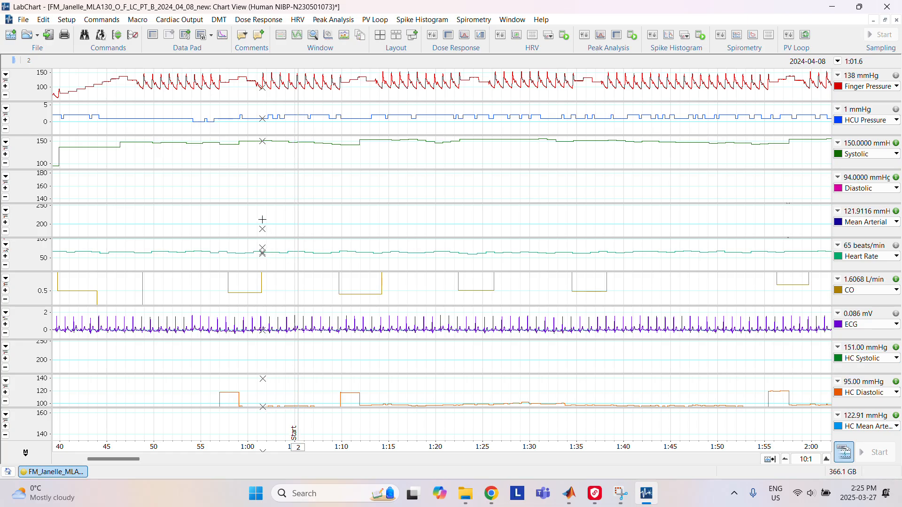
Step: Auto scale the Diastolic and Mean Arterial channels around the Start comment
{"action": "right_click", "coordinate": [268, 181]}
{"action": "left_click", "coordinate": [304, 192]}
{"action": "right_click", "coordinate": [282, 220]}
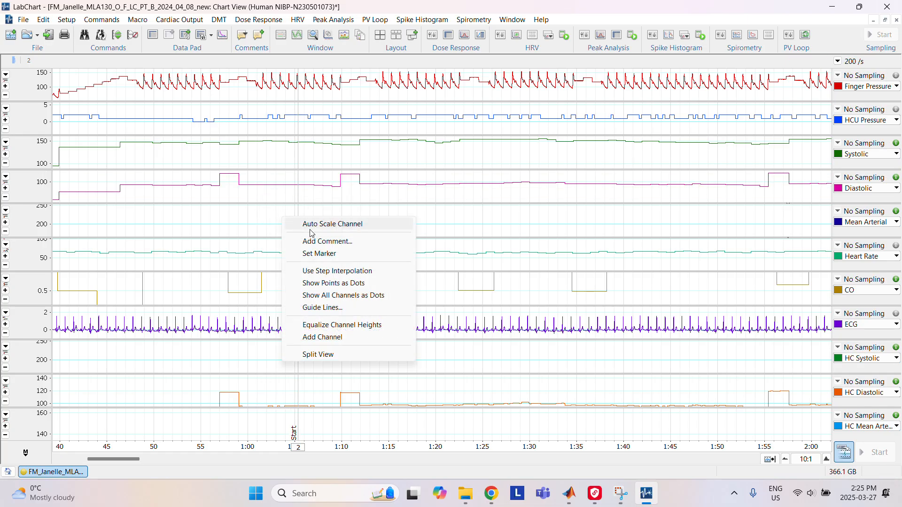
{"action": "left_click", "coordinate": [296, 224]}
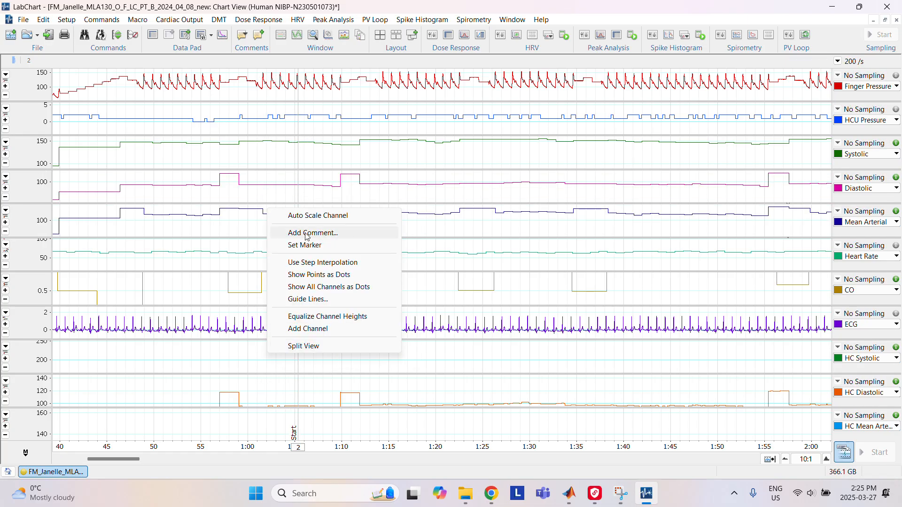
Step: Auto scale the HC Systolic, HC Diastolic and HC Mean Arterial channels around the Start comment
{"action": "left_click", "coordinate": [305, 216]}
{"action": "right_click", "coordinate": [288, 396]}
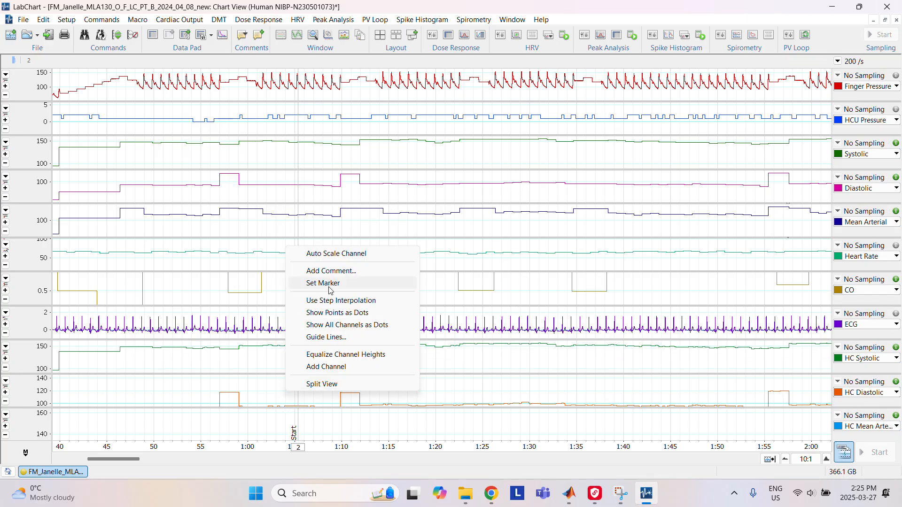
{"action": "left_click", "coordinate": [310, 253]}
{"action": "right_click", "coordinate": [295, 398]}
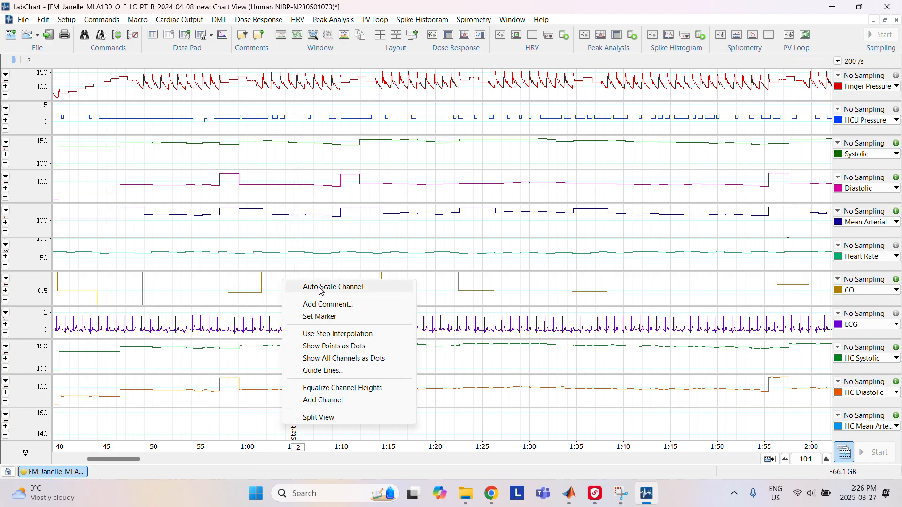
{"action": "left_click", "coordinate": [304, 286]}
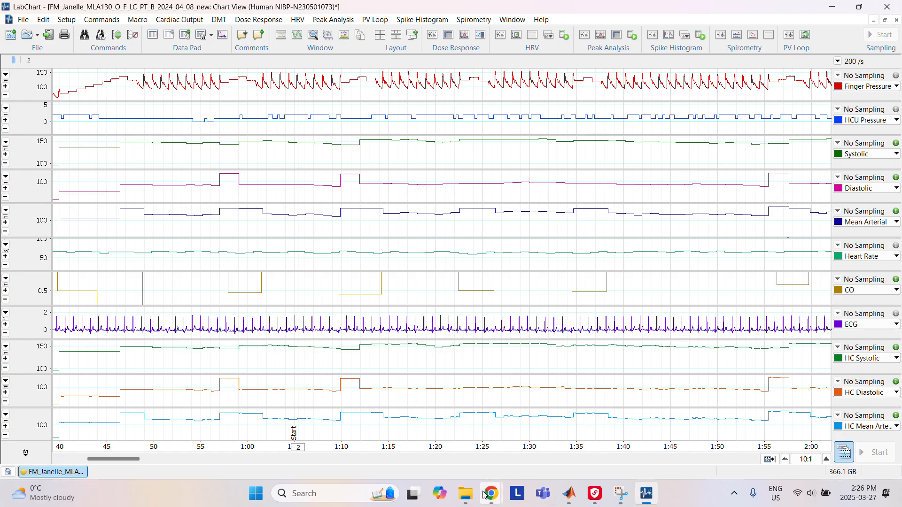
Step: Switch to the participant data sheet in Excel, look up the Day 1 manual blood pressure, and return to LabChart
{"action": "mouse_move", "coordinate": [488, 496]}
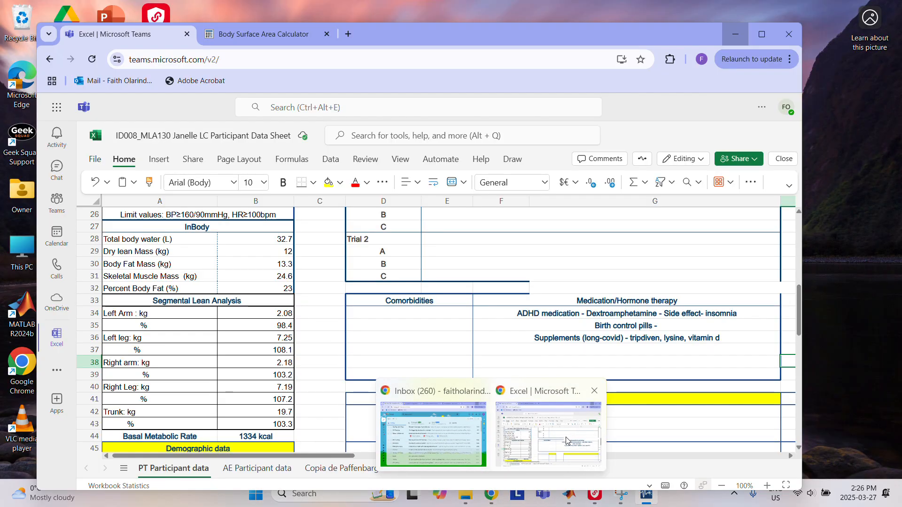
{"action": "left_click", "coordinate": [566, 440]}
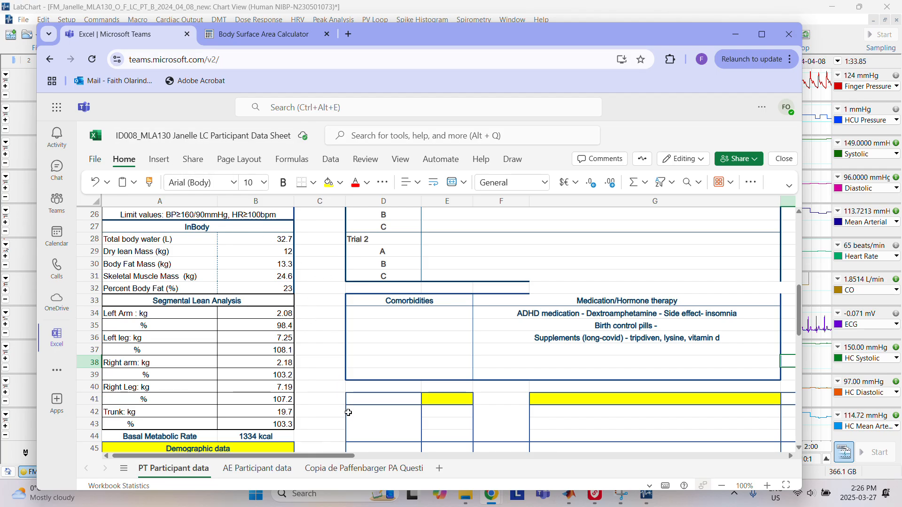
{"action": "scroll", "coordinate": [317, 396], "scroll_direction": "up", "scroll_amount": 5}
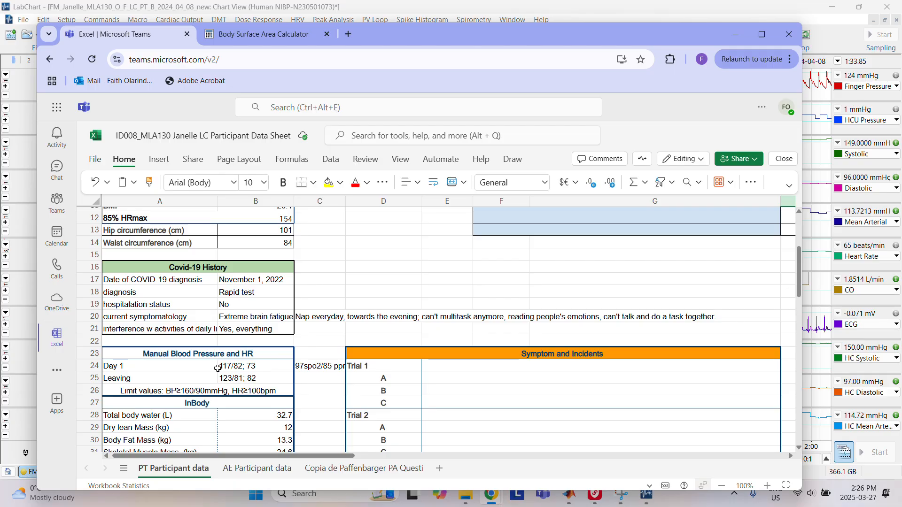
{"action": "left_click", "coordinate": [225, 367]}
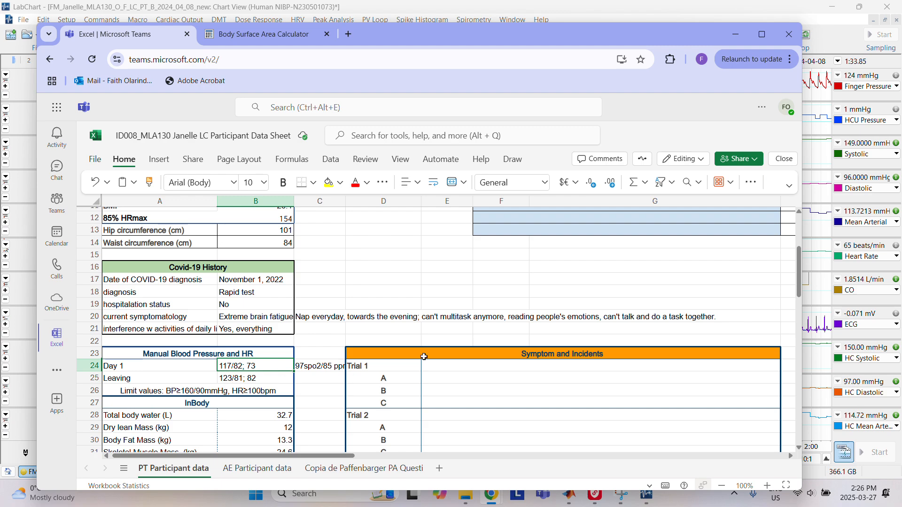
{"action": "left_click", "coordinate": [736, 35]}
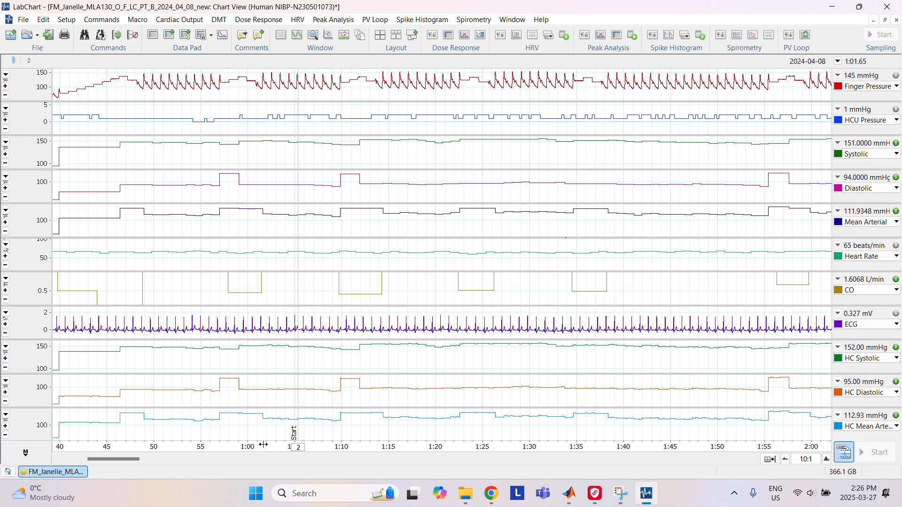
Step: Select the stretch of steady pulses from about 1:01.5 up to the Start comment across all channels
{"action": "left_click_drag", "start_coordinate": [263, 446], "coordinate": [312, 459]}
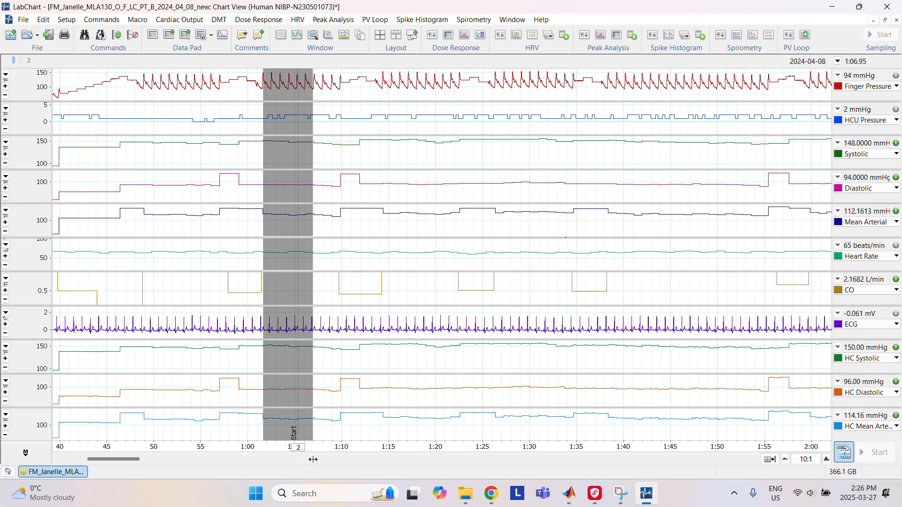
{"action": "left_click", "coordinate": [277, 446]}
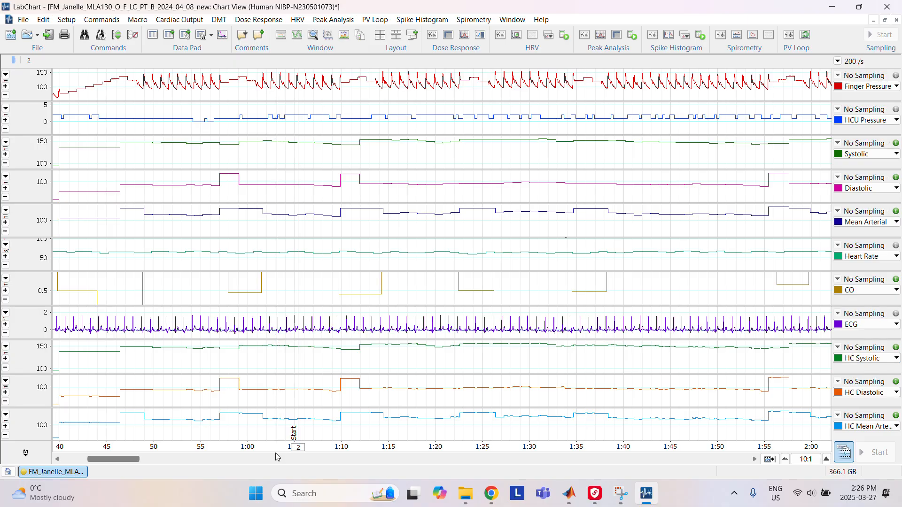
{"action": "left_click_drag", "start_coordinate": [274, 448], "coordinate": [299, 458]}
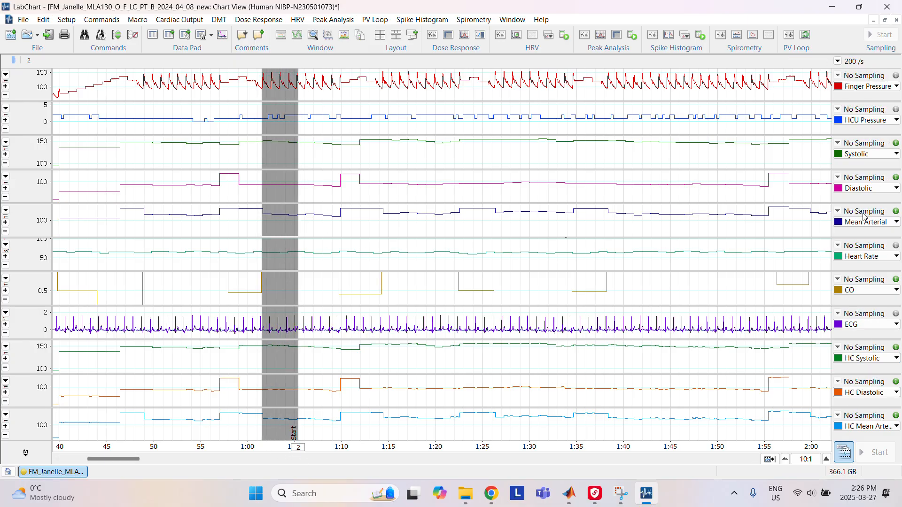
Step: Open the units conversion of the Finger Pressure channel and rescale its preview to show the pulses between about 80 and 200 mmHg
{"action": "left_click", "coordinate": [873, 89]}
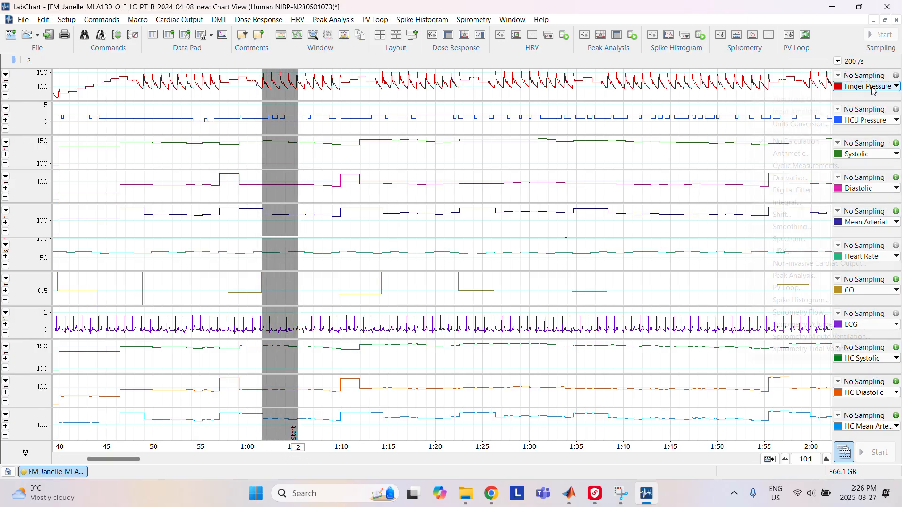
{"action": "left_click", "coordinate": [790, 124]}
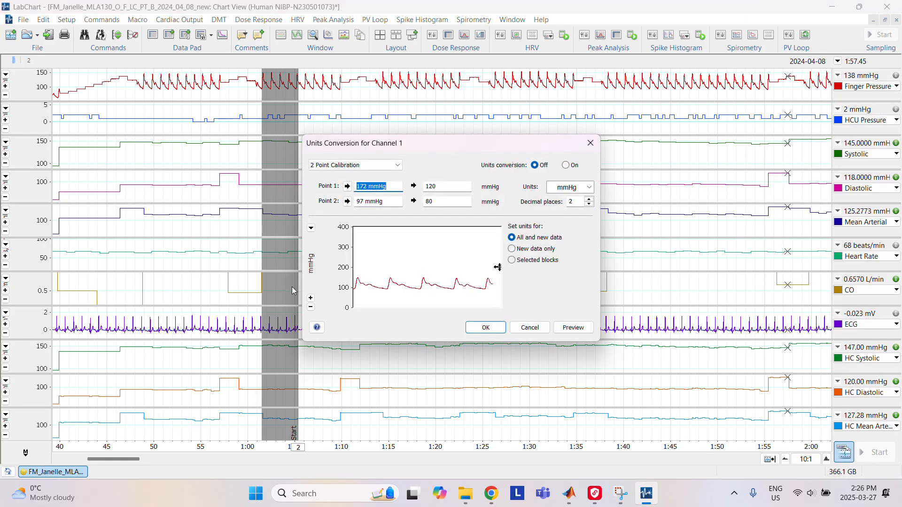
{"action": "left_click", "coordinate": [311, 299]}
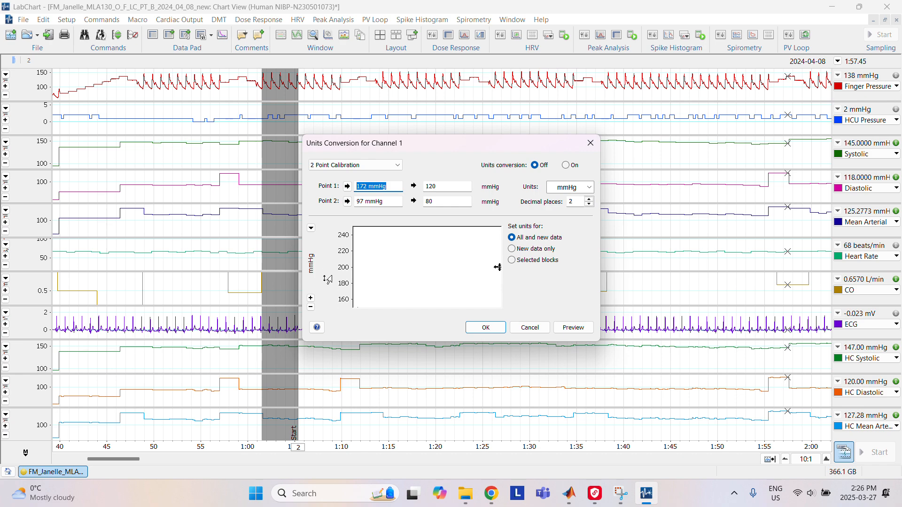
{"action": "left_click_drag", "start_coordinate": [327, 280], "coordinate": [335, 259]}
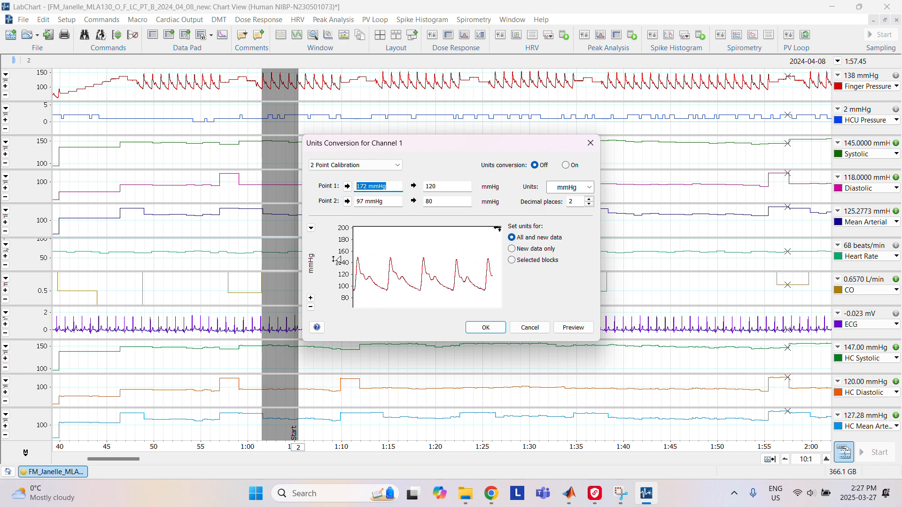
Step: Recheck the Day 1 pressure in the data sheet and apply a two-point calibration of 149 mmHg to 117 and 94.3333 mmHg to 82
{"action": "mouse_move", "coordinate": [491, 493]}
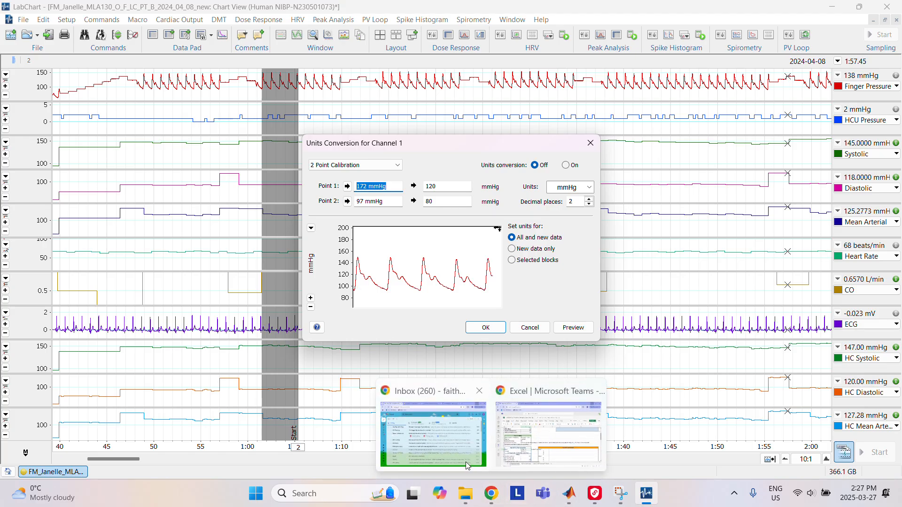
{"action": "mouse_move", "coordinate": [544, 444]}
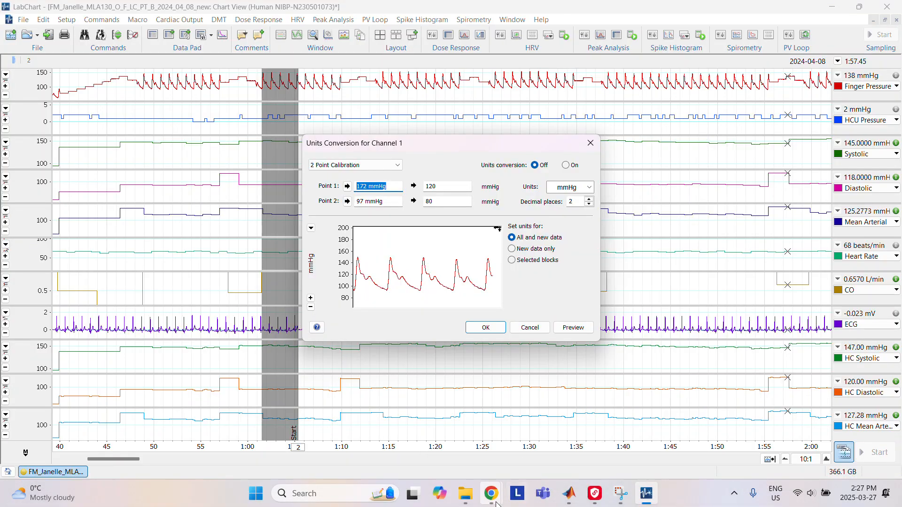
{"action": "left_click", "coordinate": [521, 445]}
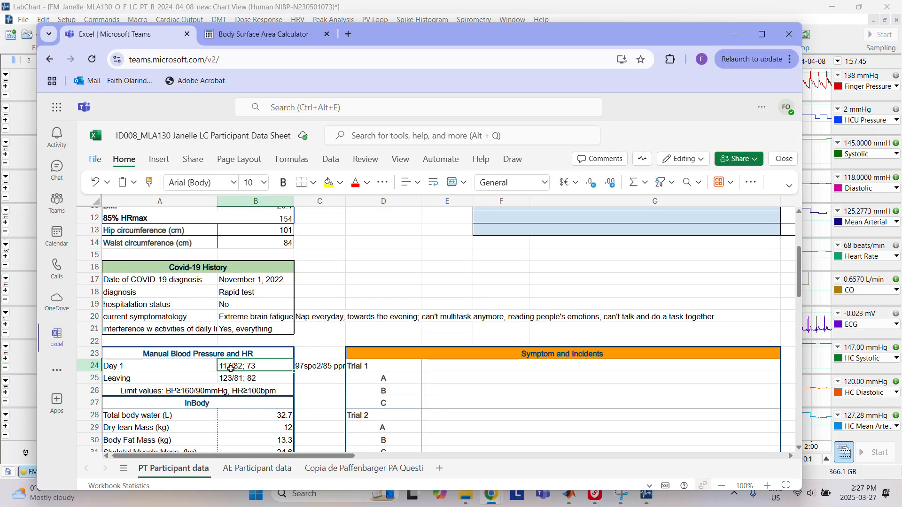
{"action": "left_click", "coordinate": [736, 33]}
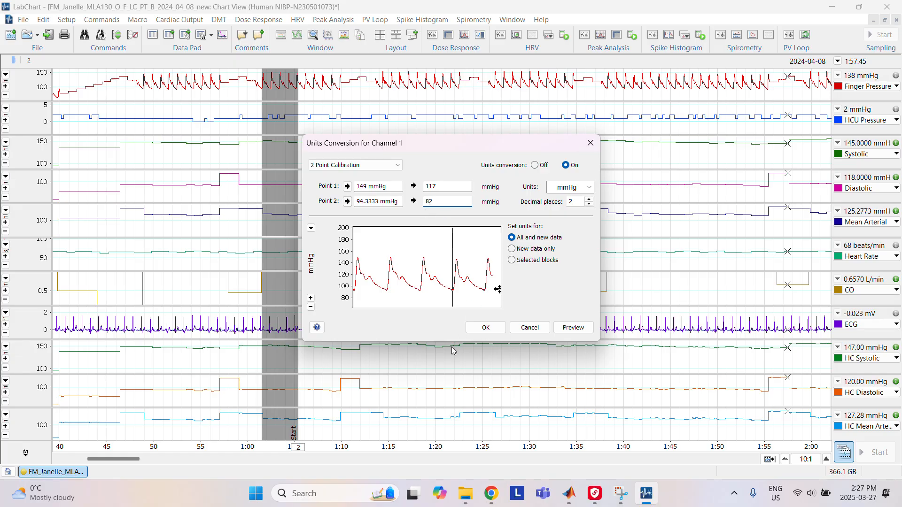
{"action": "left_click", "coordinate": [481, 329]}
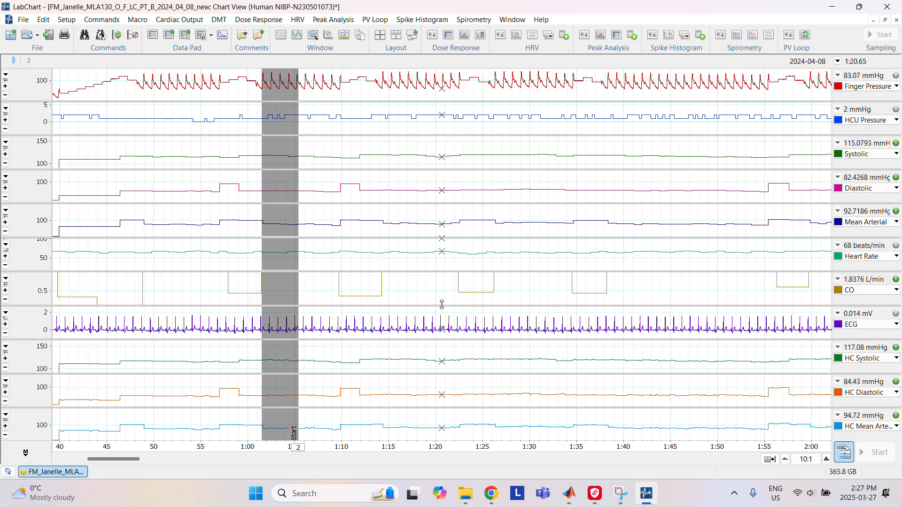
Step: Auto scale the CO channel and clear the selected stretch
{"action": "right_click", "coordinate": [408, 284]}
{"action": "left_click", "coordinate": [430, 292]}
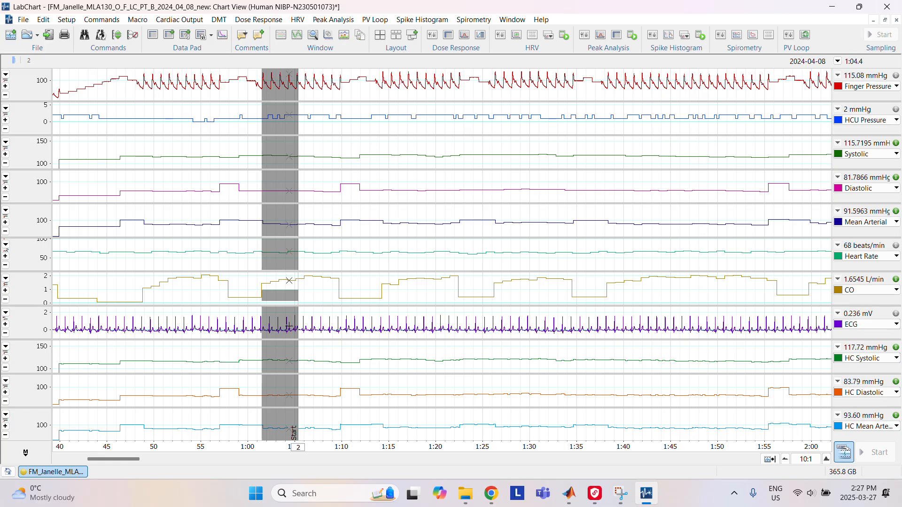
{"action": "left_click", "coordinate": [316, 292]}
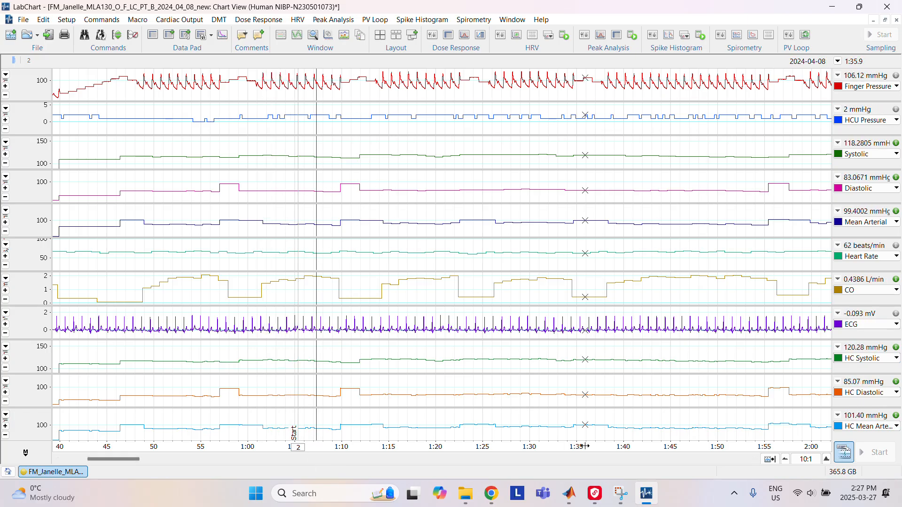
Step: Set the CO channel's non-invasive cardiac output method to Liljestrand, checking the detected beats over a longer stretch of the preview
{"action": "left_click", "coordinate": [895, 289]}
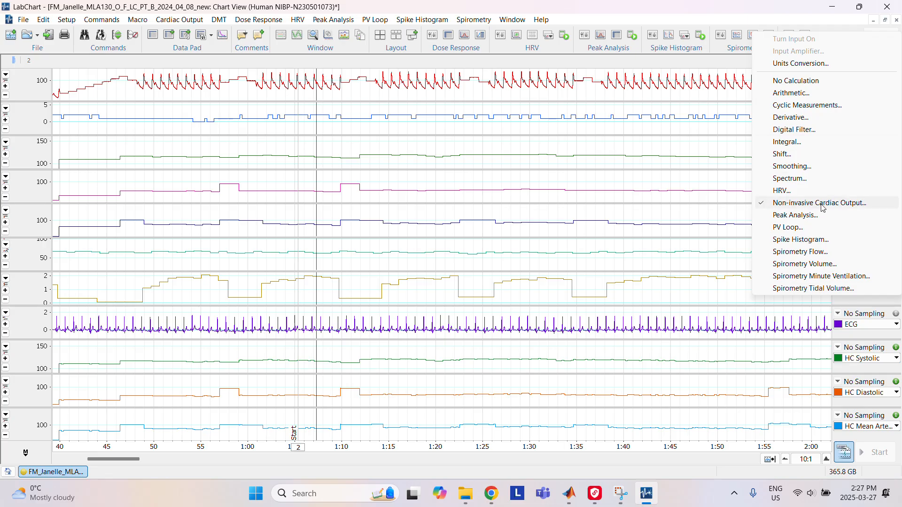
{"action": "left_click", "coordinate": [823, 204]}
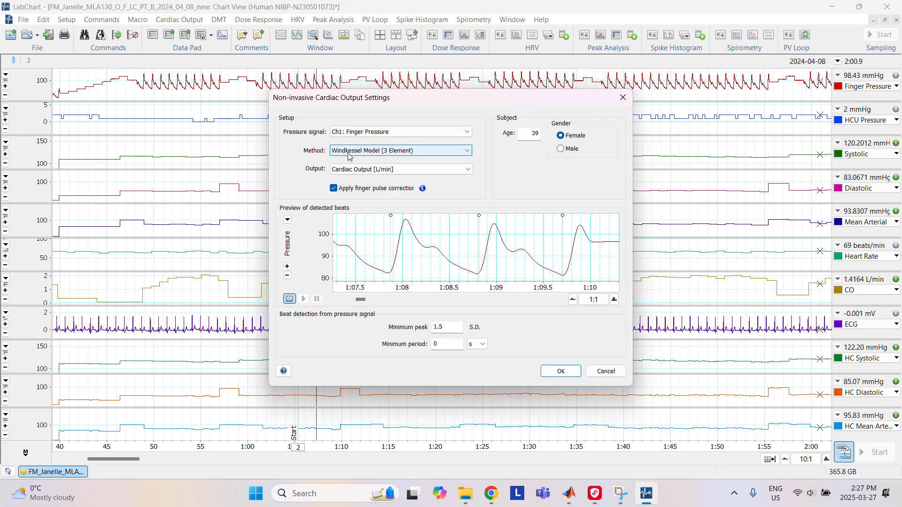
{"action": "left_click", "coordinate": [467, 150]}
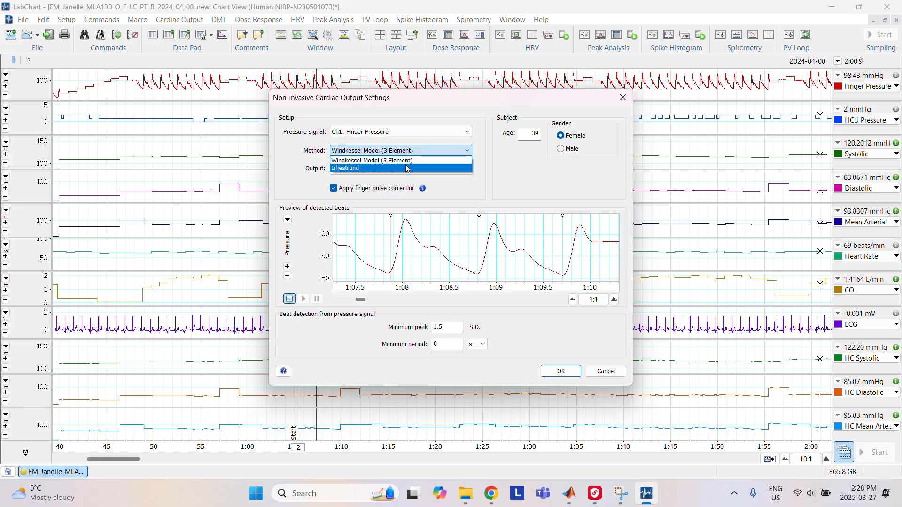
{"action": "left_click", "coordinate": [442, 168]}
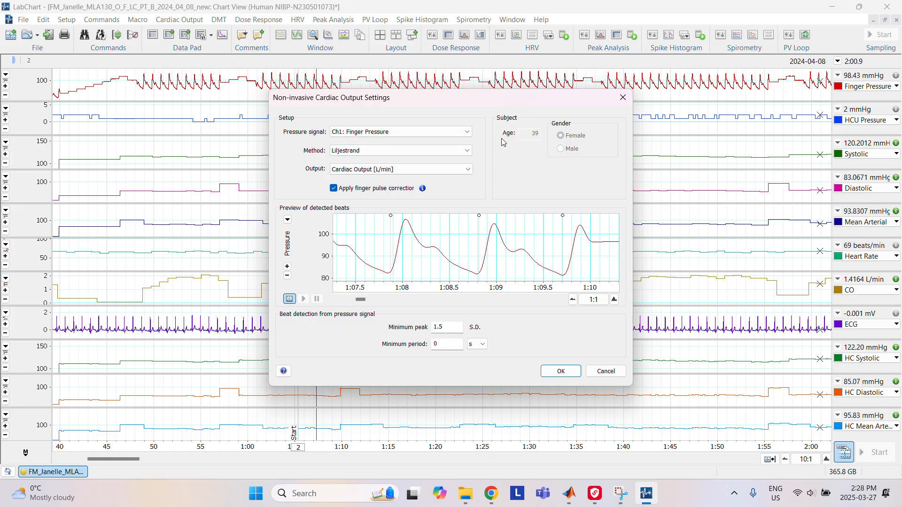
{"action": "left_click", "coordinate": [465, 150]}
{"action": "left_click", "coordinate": [450, 169]}
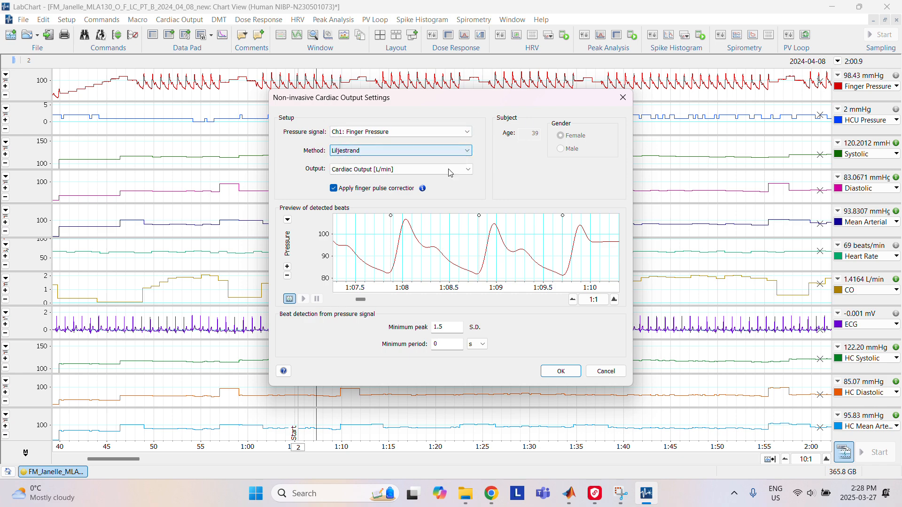
{"action": "left_click", "coordinate": [577, 299]}
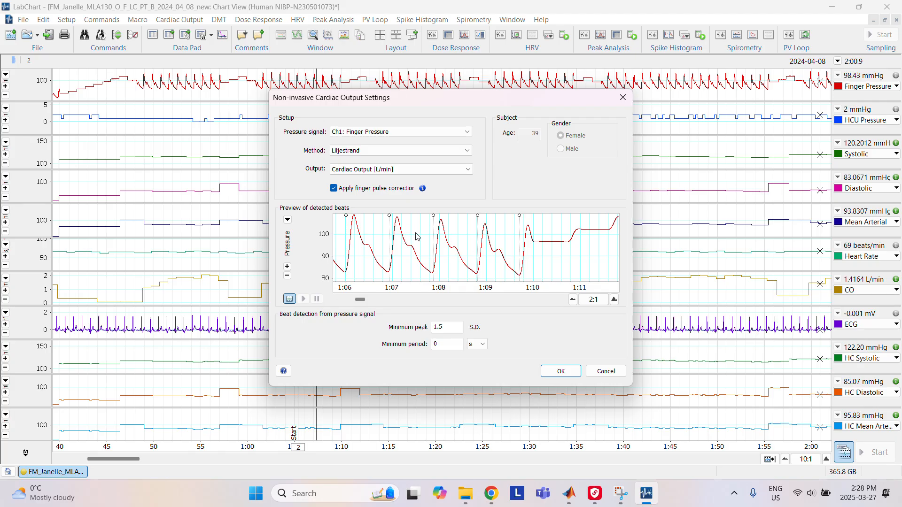
{"action": "left_click", "coordinate": [553, 374]}
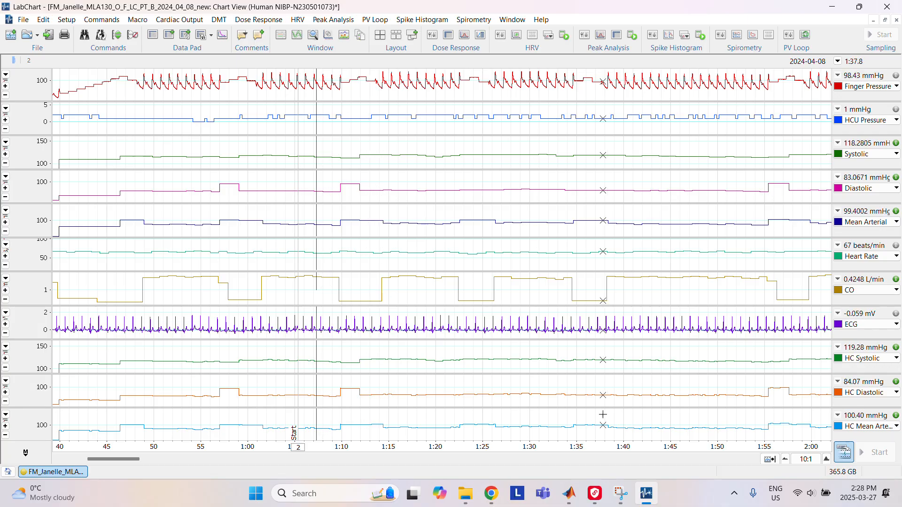
Step: Switch the CO channel's cardiac output method to Windkessel Model (3 Element) and review the trace past the Standing comment
{"action": "left_click", "coordinate": [786, 460]}
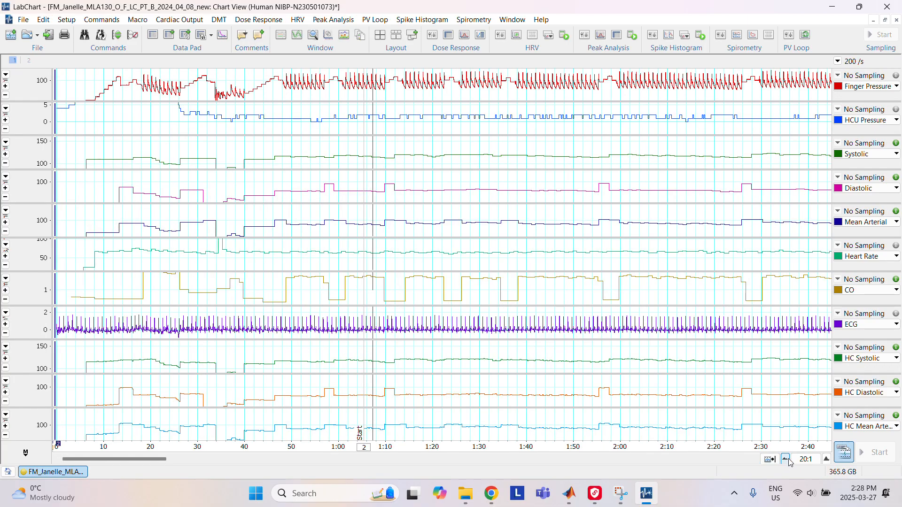
{"action": "left_click", "coordinate": [785, 459]}
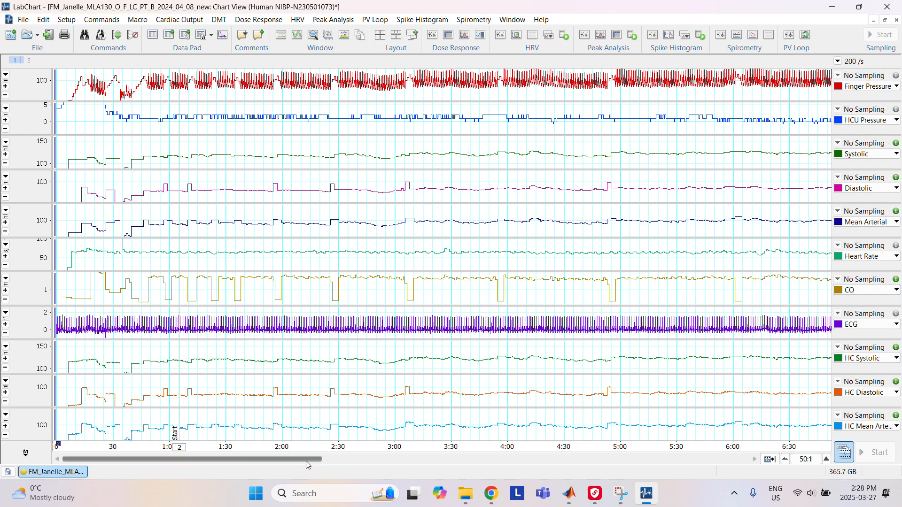
{"action": "left_click_drag", "start_coordinate": [306, 459], "coordinate": [393, 459]}
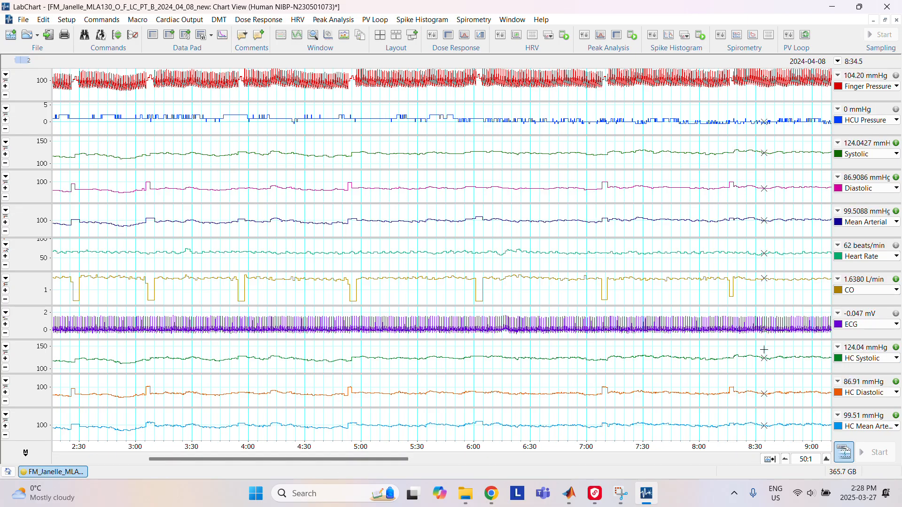
{"action": "left_click", "coordinate": [875, 292]}
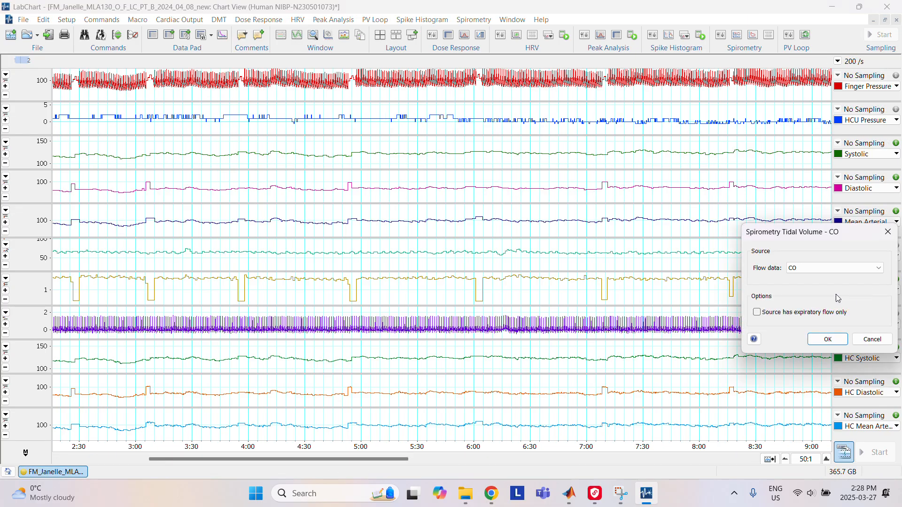
{"action": "left_click", "coordinate": [872, 339]}
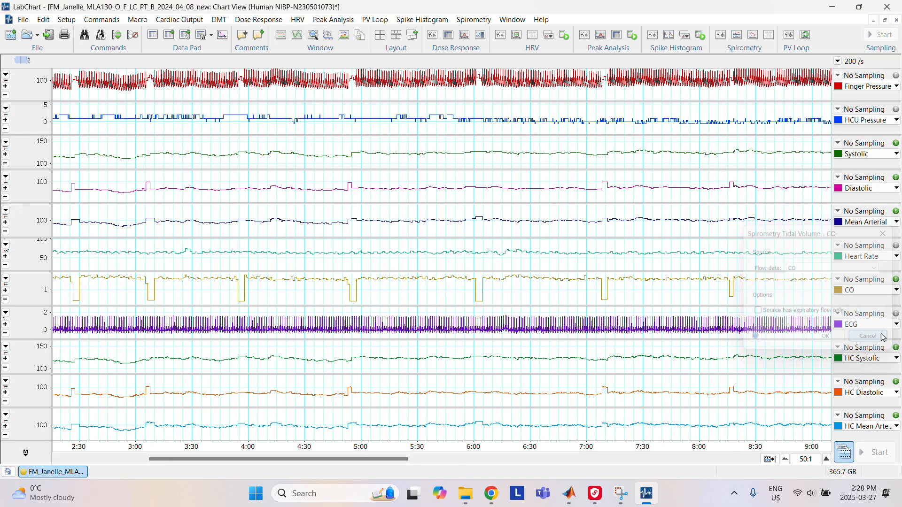
{"action": "left_click", "coordinate": [897, 290]}
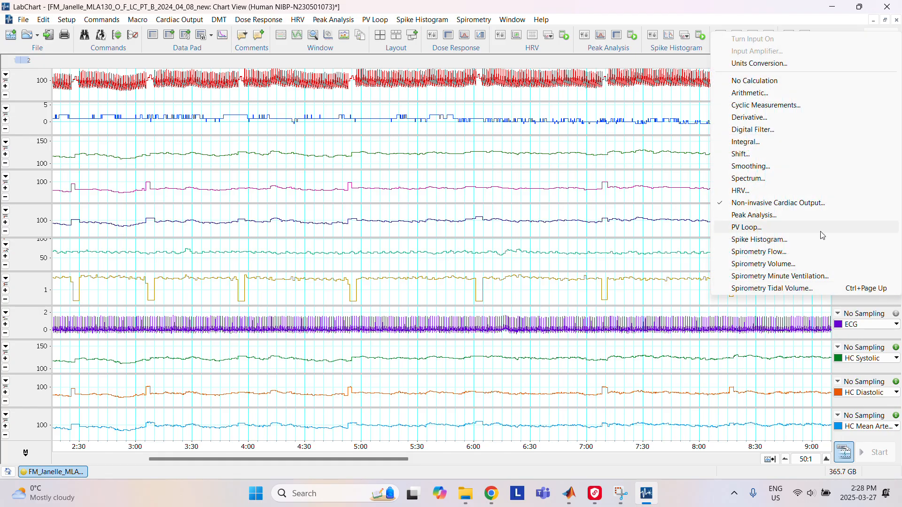
{"action": "left_click", "coordinate": [768, 207]}
{"action": "left_click", "coordinate": [399, 150]}
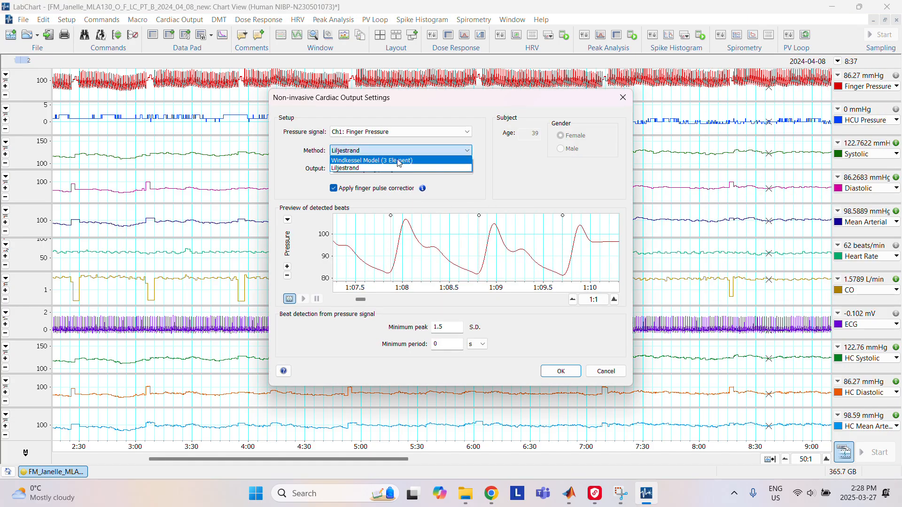
{"action": "left_click", "coordinate": [404, 161]}
{"action": "left_click", "coordinate": [560, 371]}
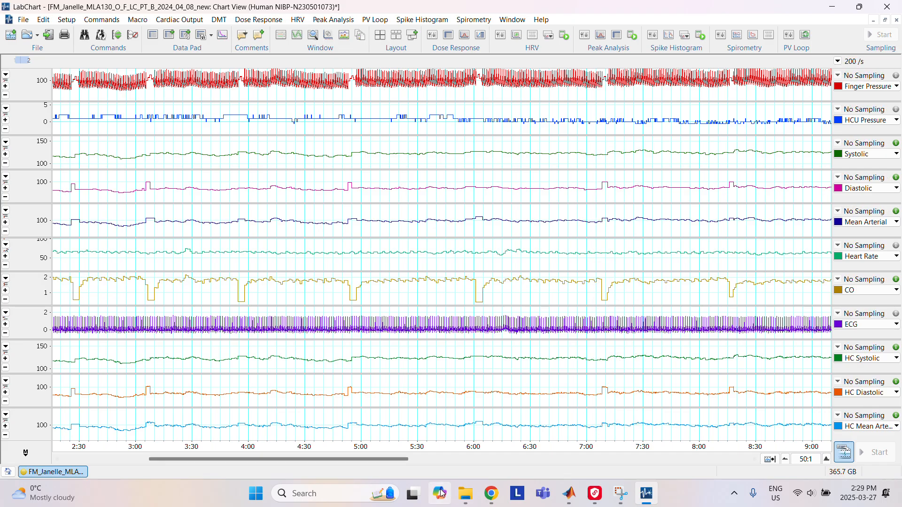
{"action": "left_click_drag", "start_coordinate": [405, 462], "coordinate": [526, 479]}
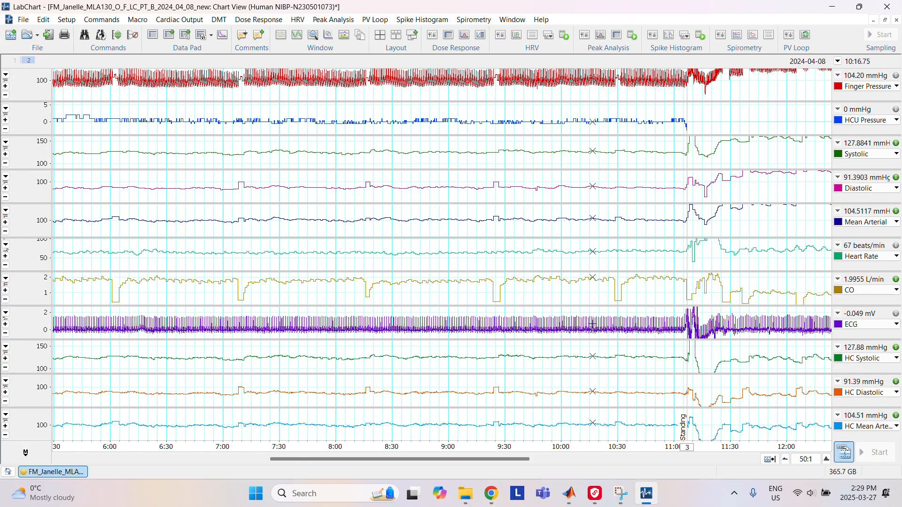
{"action": "left_click_drag", "start_coordinate": [512, 460], "coordinate": [625, 461]}
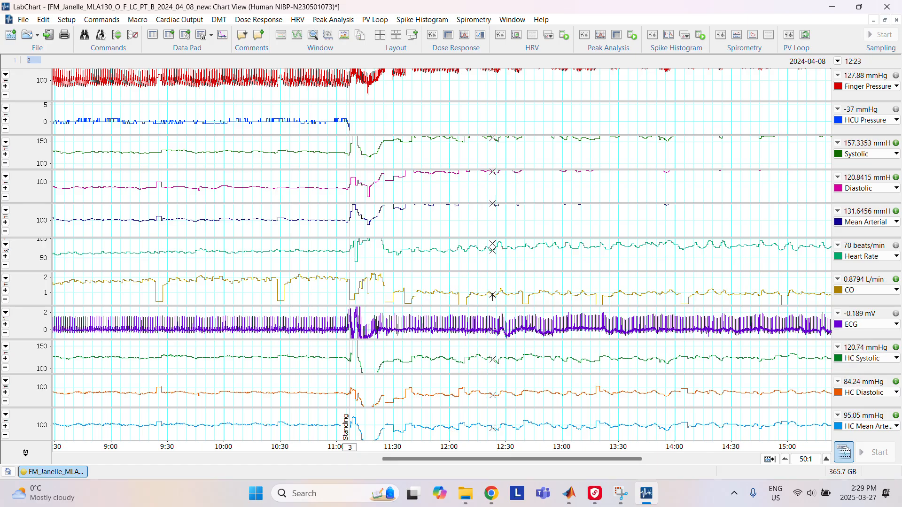
{"action": "left_click", "coordinate": [896, 291]}
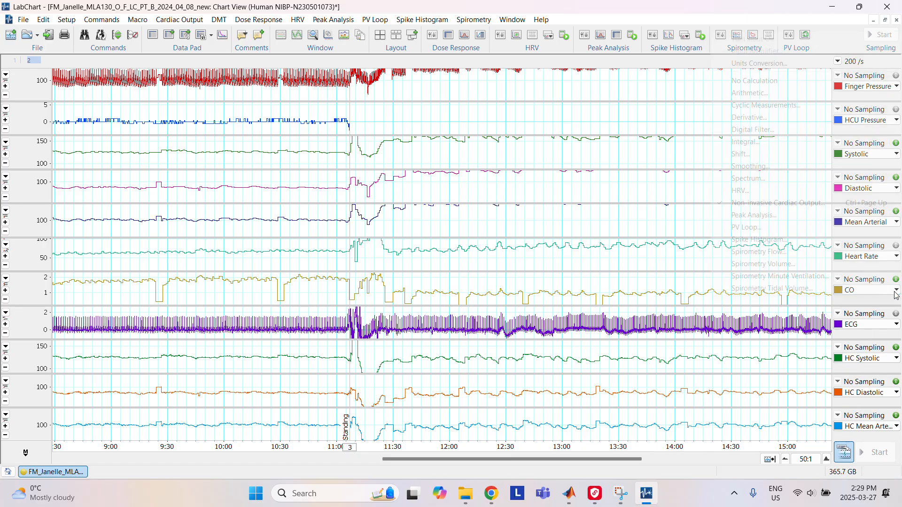
{"action": "left_click", "coordinate": [894, 293]}
{"action": "left_click", "coordinate": [875, 339]}
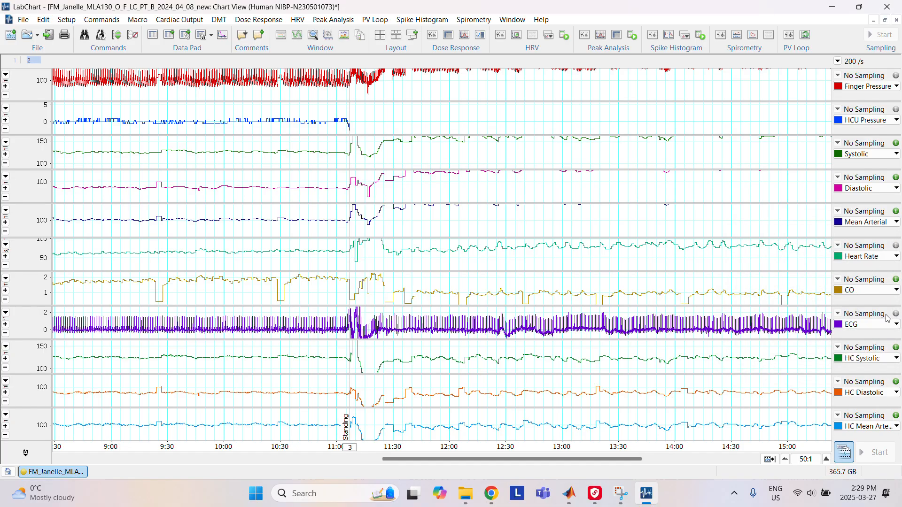
{"action": "left_click", "coordinate": [896, 291]}
{"action": "left_click", "coordinate": [895, 292]}
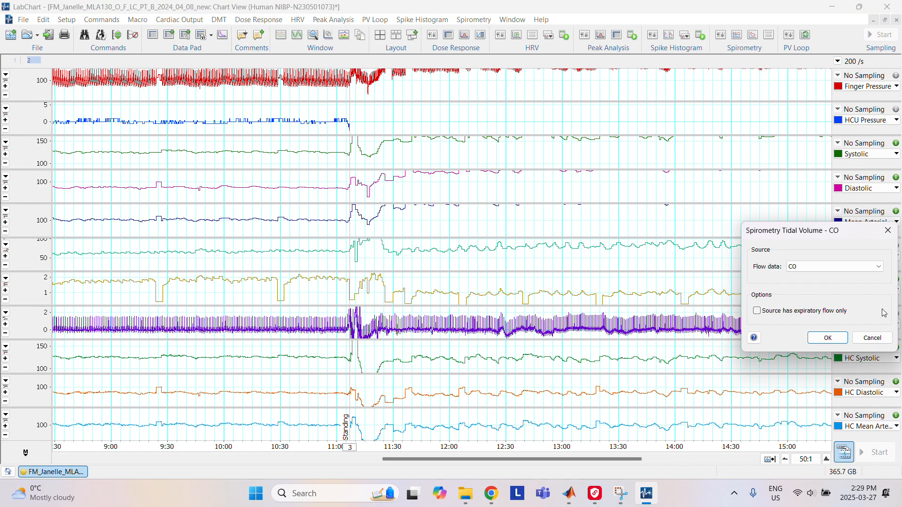
{"action": "left_click", "coordinate": [874, 339]}
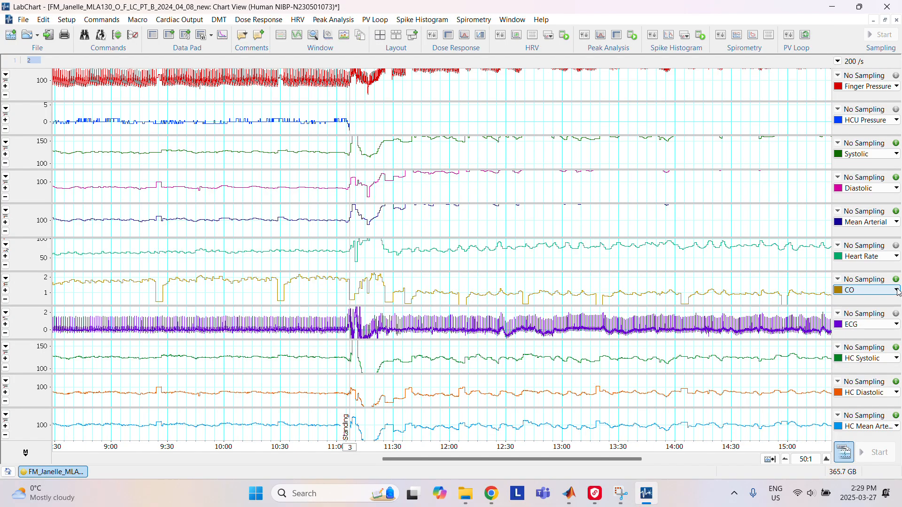
{"action": "left_click", "coordinate": [896, 292]}
{"action": "left_click", "coordinate": [895, 292]}
{"action": "left_click", "coordinate": [874, 338]}
{"action": "left_click", "coordinate": [896, 291]}
{"action": "left_click", "coordinate": [894, 292]}
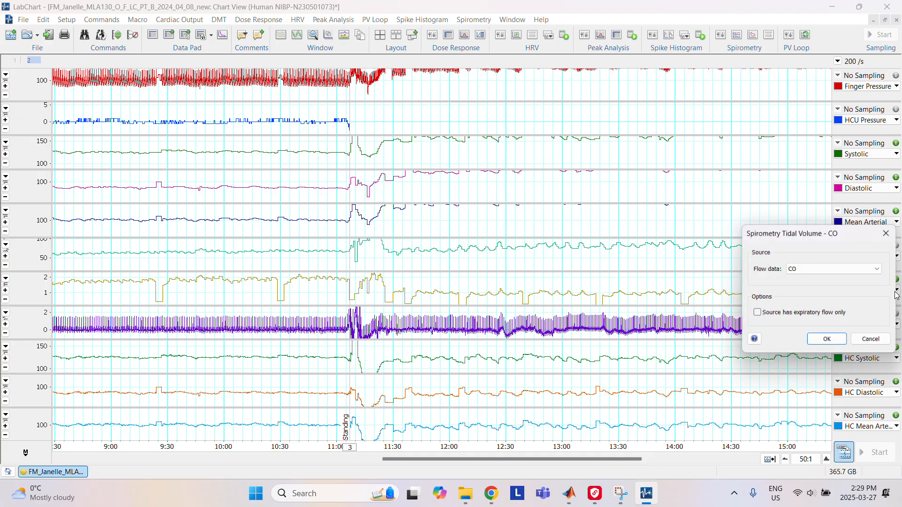
{"action": "left_click", "coordinate": [871, 338]}
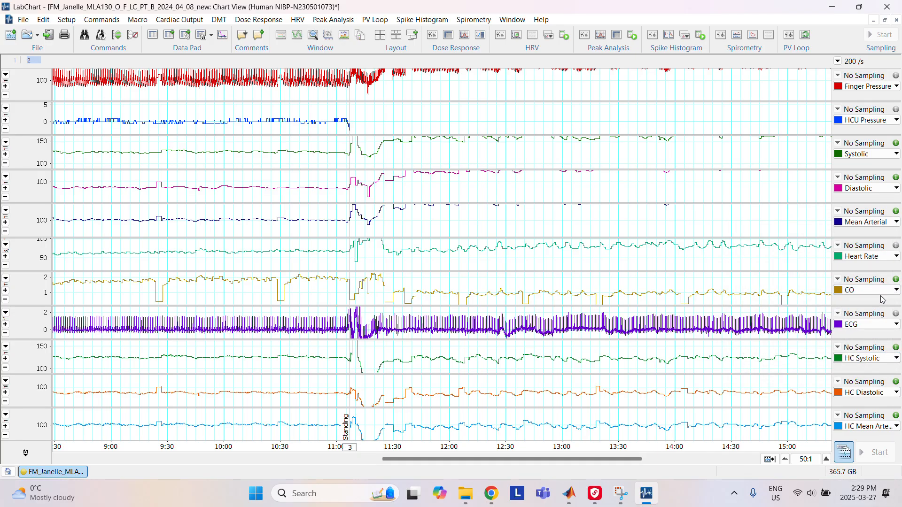
Step: Set the CO channel's cardiac output method to Liljestrand and review the trace back to the start of the recording
{"action": "left_click", "coordinate": [896, 291]}
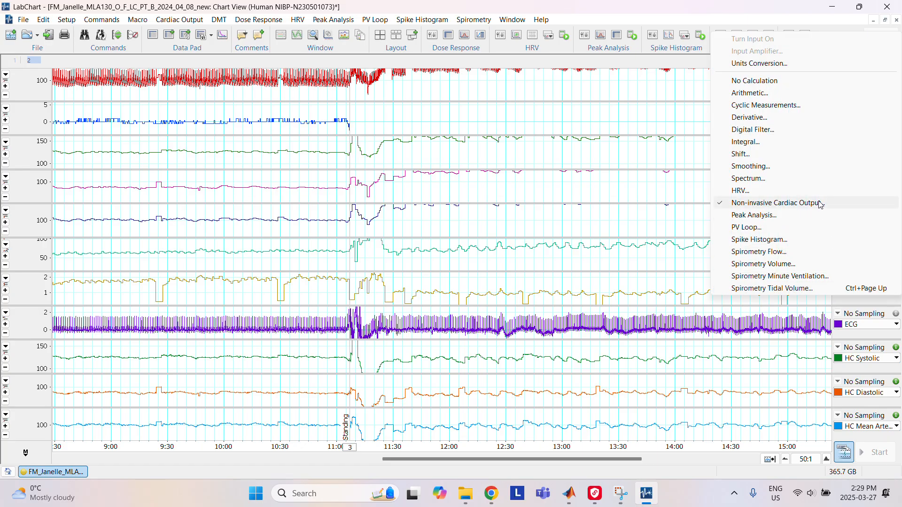
{"action": "left_click", "coordinate": [733, 203]}
{"action": "left_click", "coordinate": [384, 151]}
{"action": "left_click", "coordinate": [385, 163]}
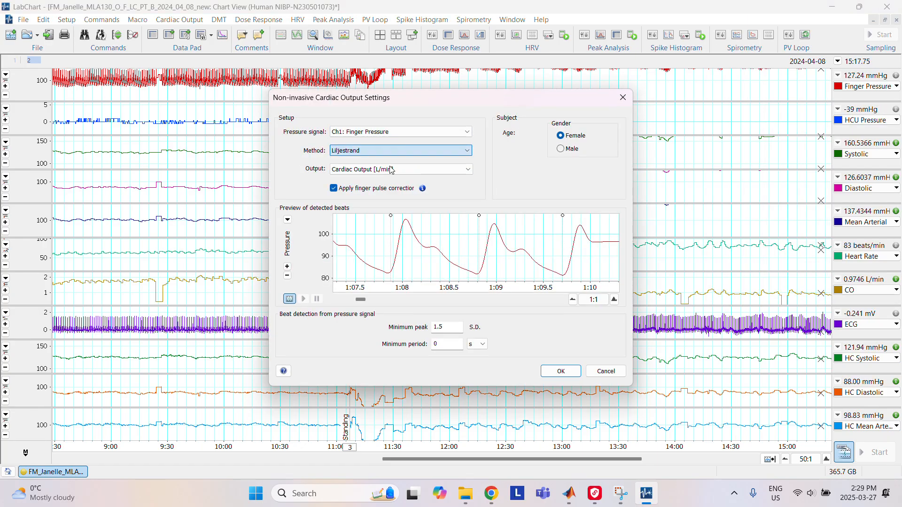
{"action": "left_click", "coordinate": [560, 371]}
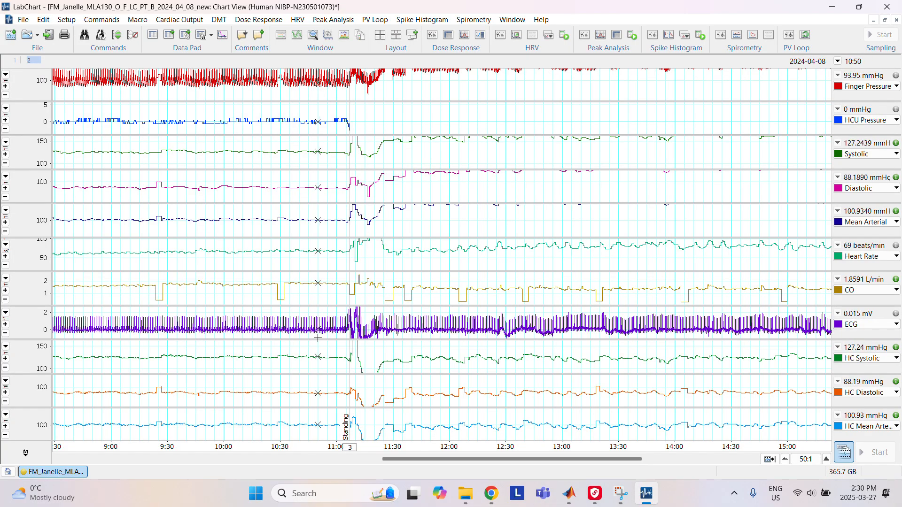
{"action": "left_click_drag", "start_coordinate": [432, 457], "coordinate": [300, 458]}
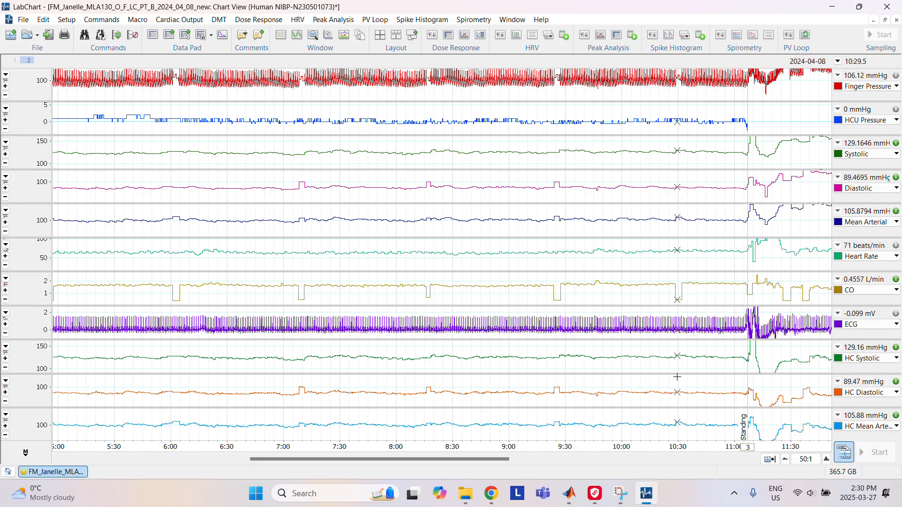
{"action": "left_click_drag", "start_coordinate": [404, 457], "coordinate": [217, 457]}
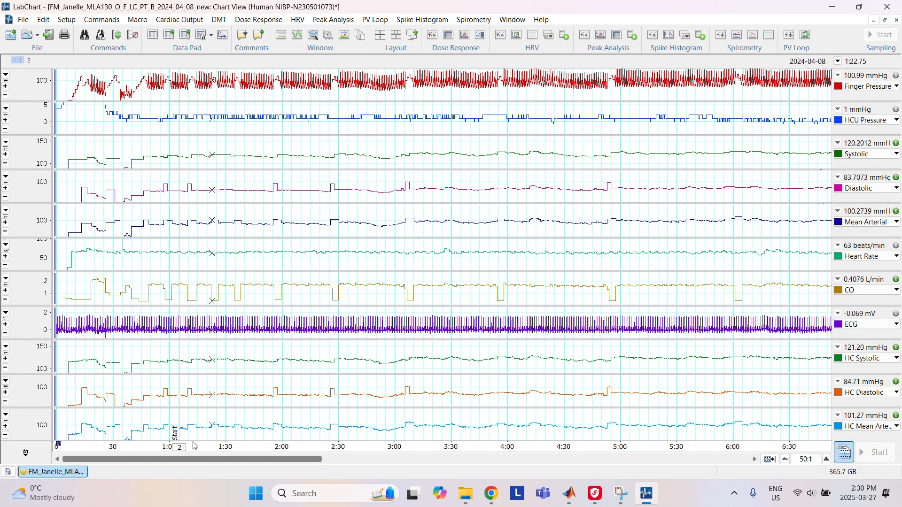
{"action": "left_click", "coordinate": [826, 459]}
{"action": "left_click", "coordinate": [826, 459]}
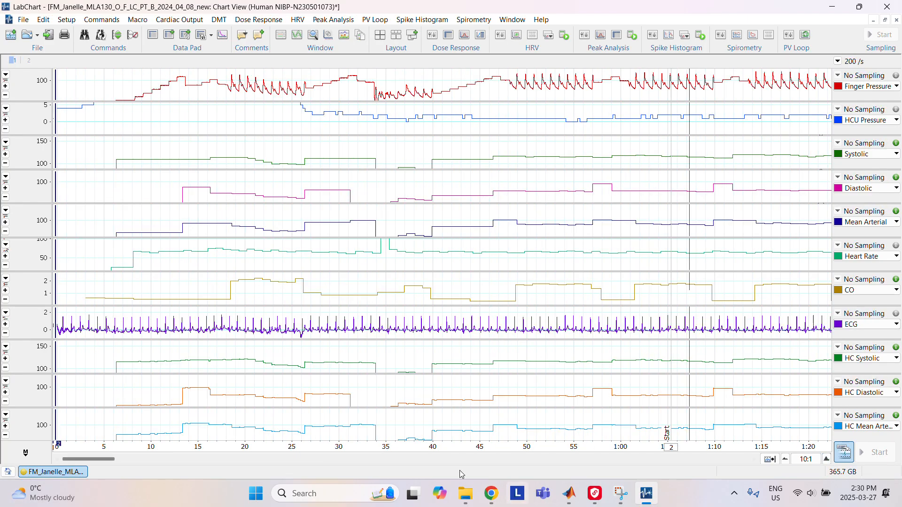
Step: Open the Data Pad and format the Selection Start column as a time of the type Duration in seconds
{"action": "left_click", "coordinate": [152, 36]}
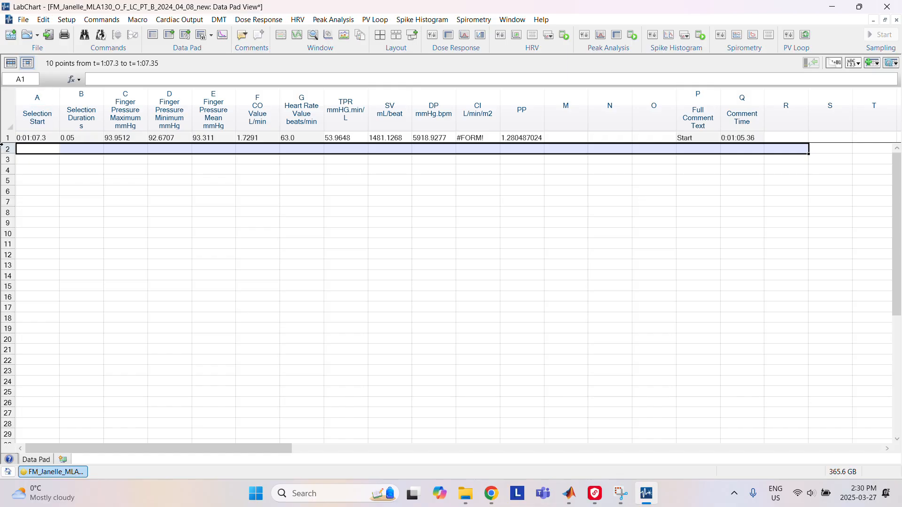
{"action": "right_click", "coordinate": [40, 119]}
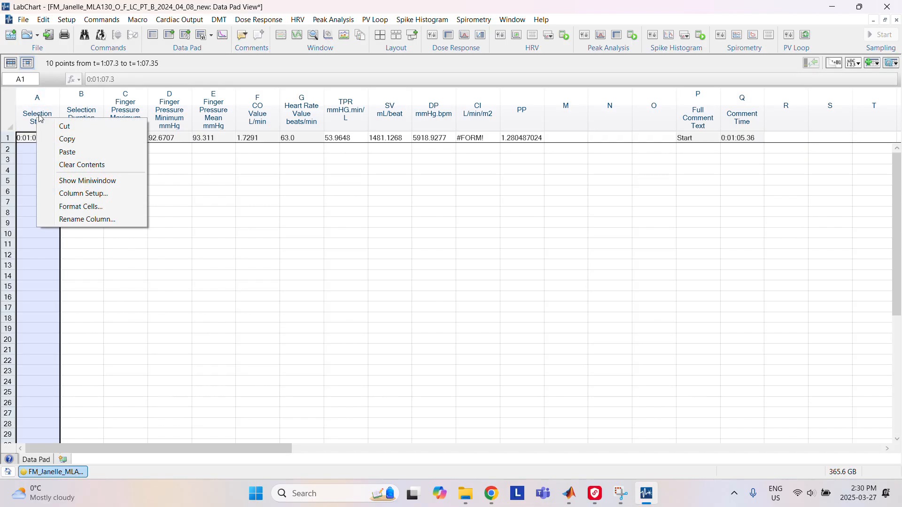
{"action": "left_click", "coordinate": [82, 208]}
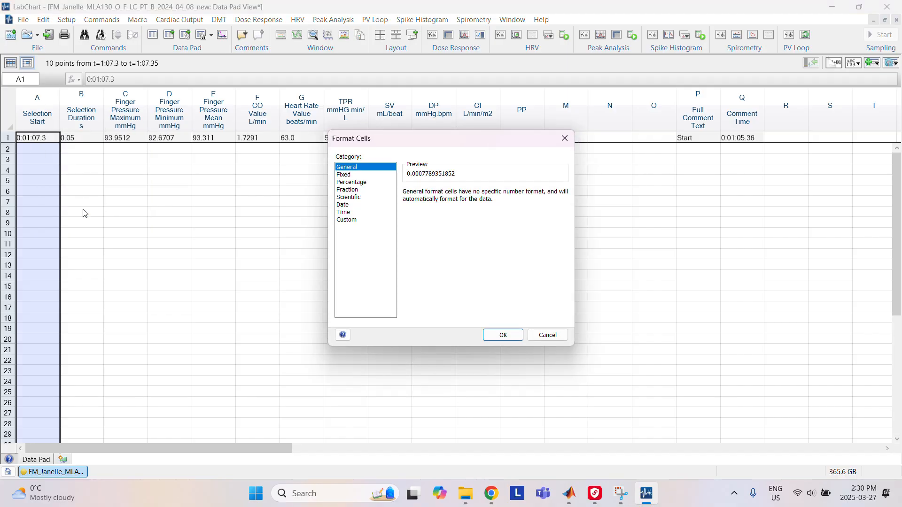
{"action": "left_click", "coordinate": [344, 212]}
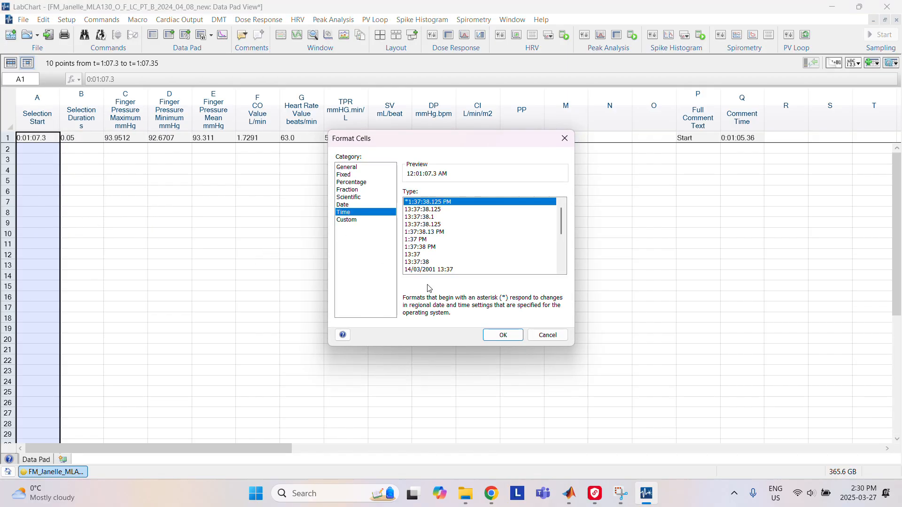
{"action": "scroll", "coordinate": [439, 256], "scroll_direction": "down", "scroll_amount": 2}
{"action": "scroll", "coordinate": [438, 255], "scroll_direction": "down", "scroll_amount": 1}
{"action": "left_click", "coordinate": [430, 232]}
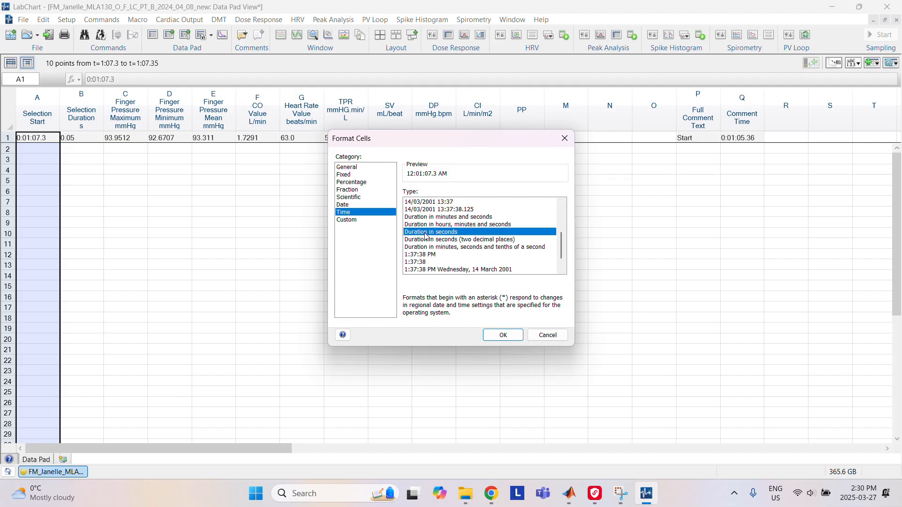
{"action": "left_click", "coordinate": [493, 335]}
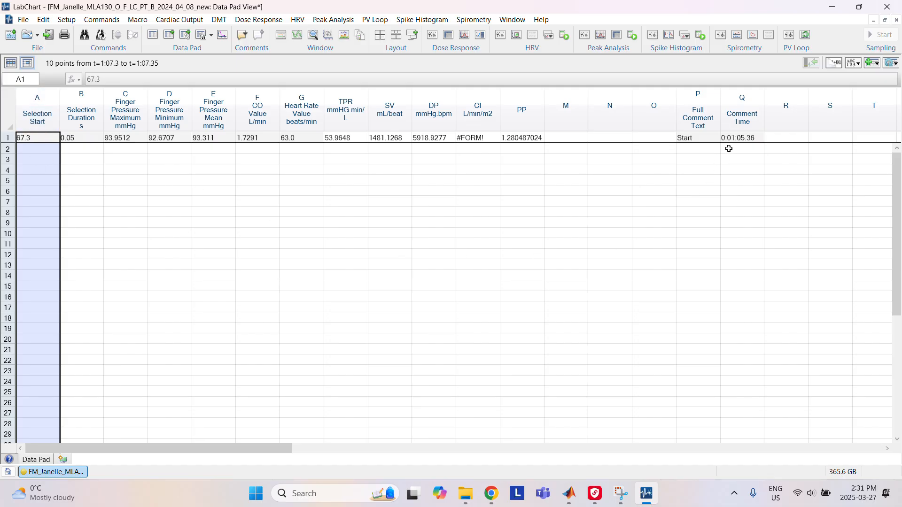
Step: Format the Comment Time column as a time of the type Duration in seconds
{"action": "right_click", "coordinate": [743, 123]}
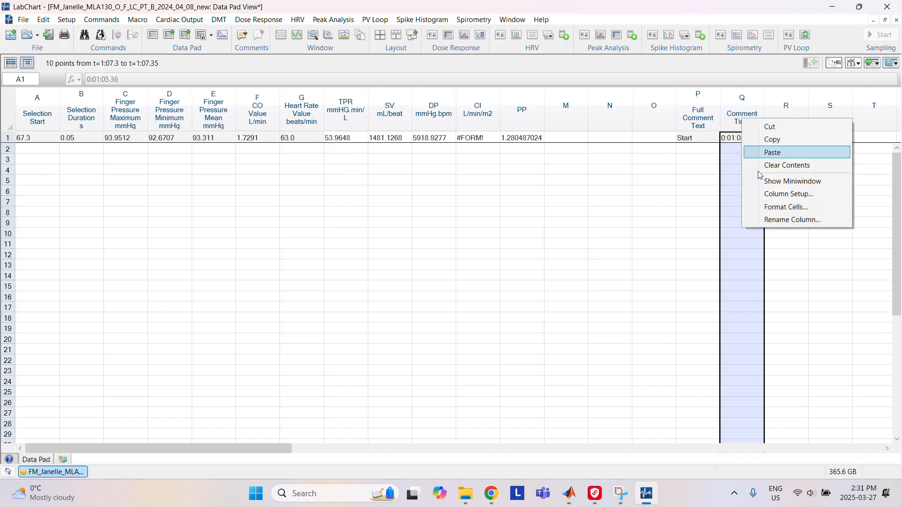
{"action": "left_click", "coordinate": [764, 207]}
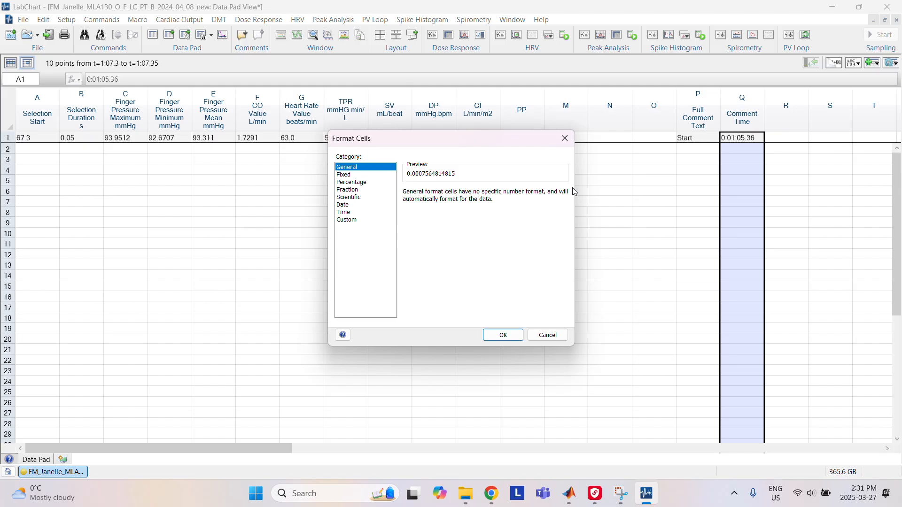
{"action": "left_click", "coordinate": [355, 214]}
{"action": "scroll", "coordinate": [427, 246], "scroll_direction": "down", "scroll_amount": 3}
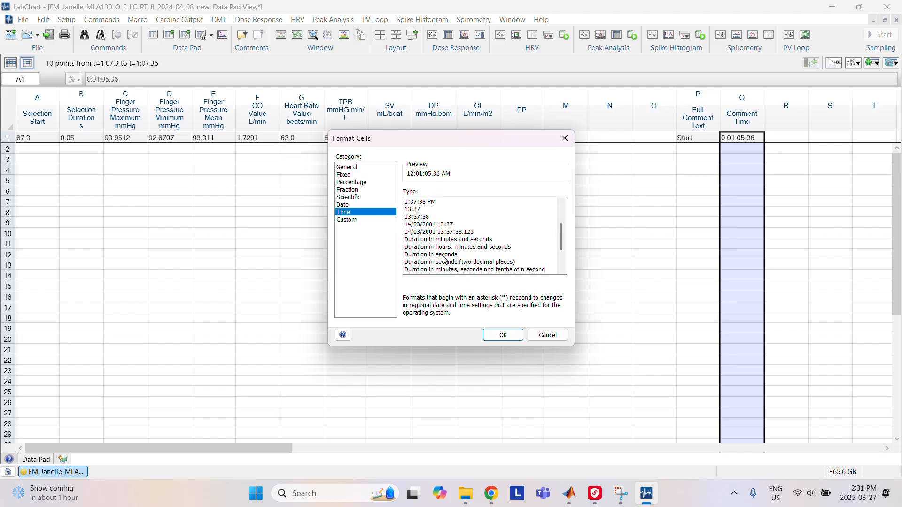
{"action": "left_click", "coordinate": [444, 258]}
{"action": "left_click", "coordinate": [503, 335]}
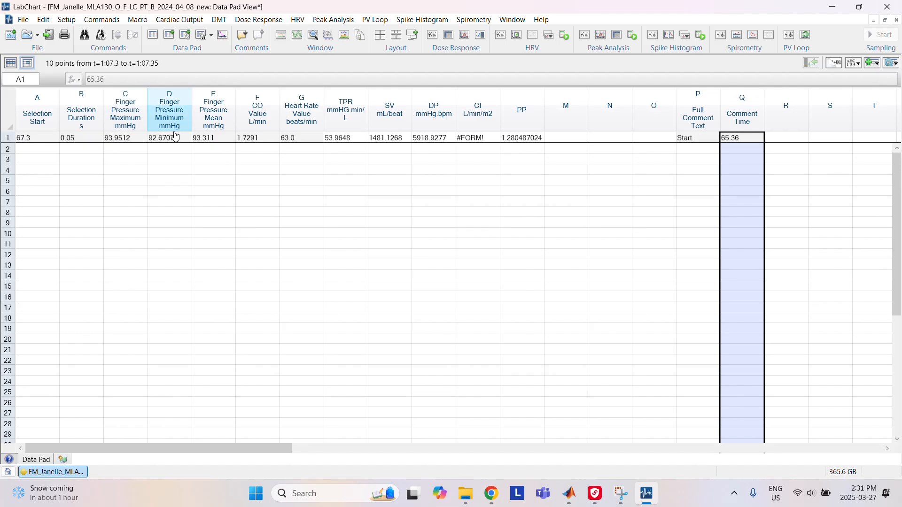
Step: Check the channels in the Chart View, and set Data Pad column C to the Selection & Active Point Value of the HC Systolic channel
{"action": "left_click", "coordinate": [276, 38]}
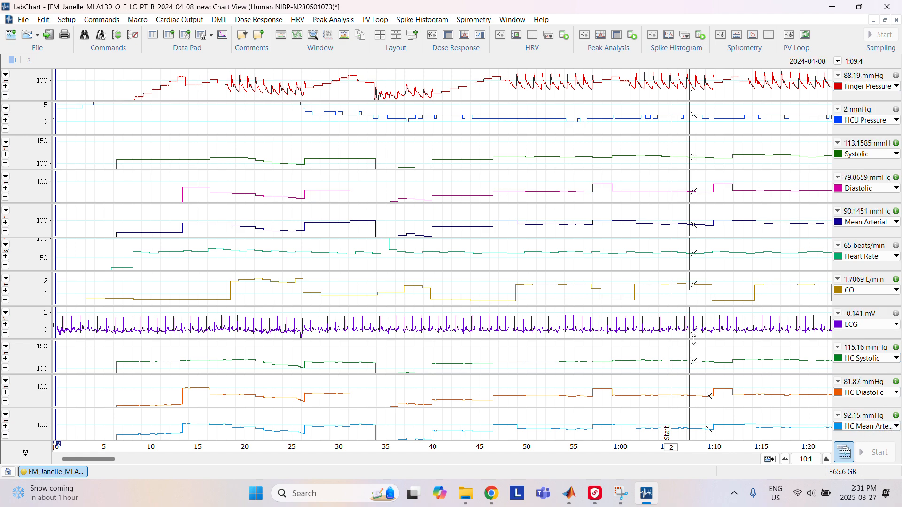
{"action": "left_click", "coordinate": [153, 34]}
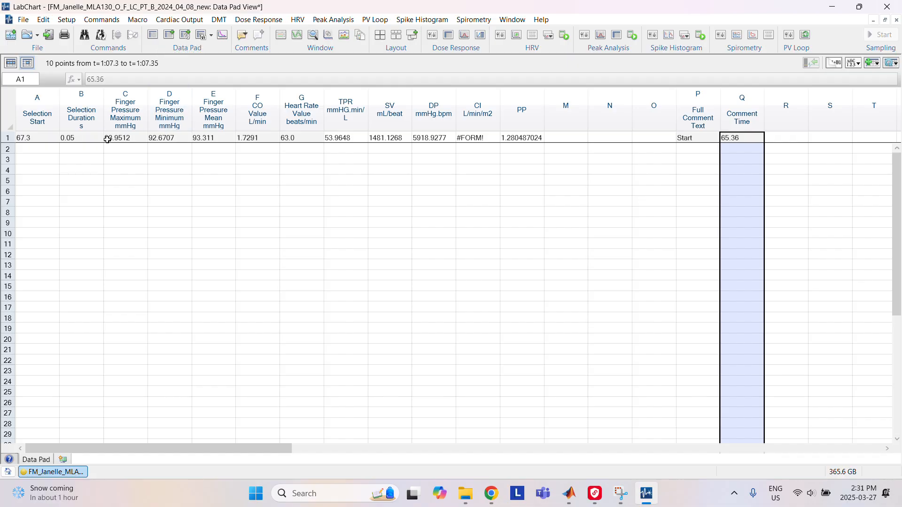
{"action": "right_click", "coordinate": [123, 117]}
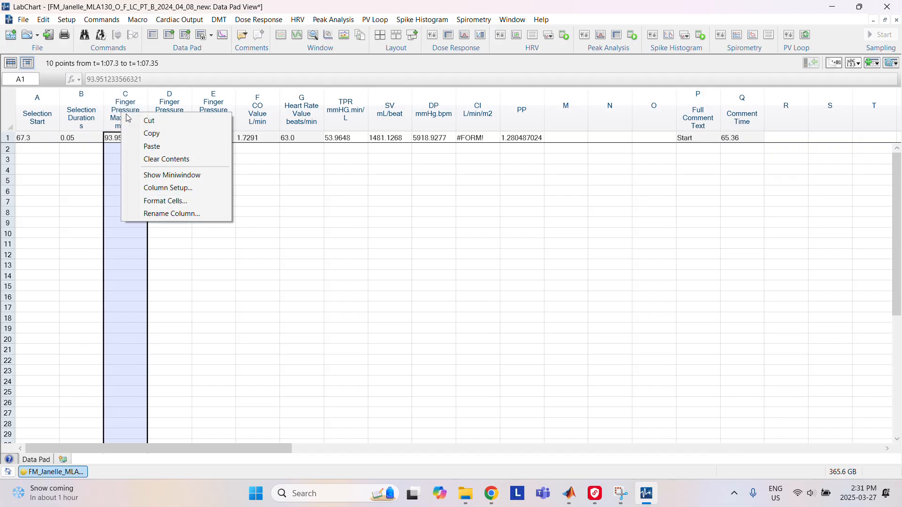
{"action": "left_click", "coordinate": [163, 189]}
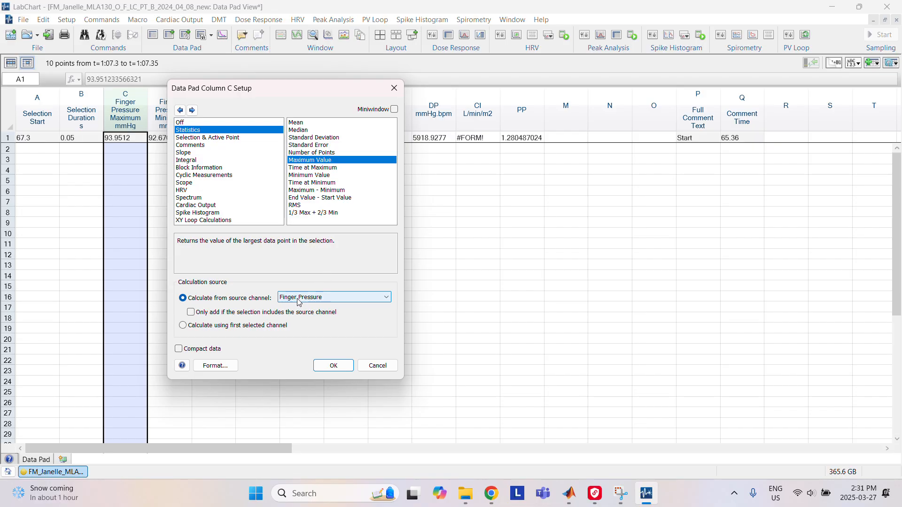
{"action": "left_click", "coordinate": [359, 298]}
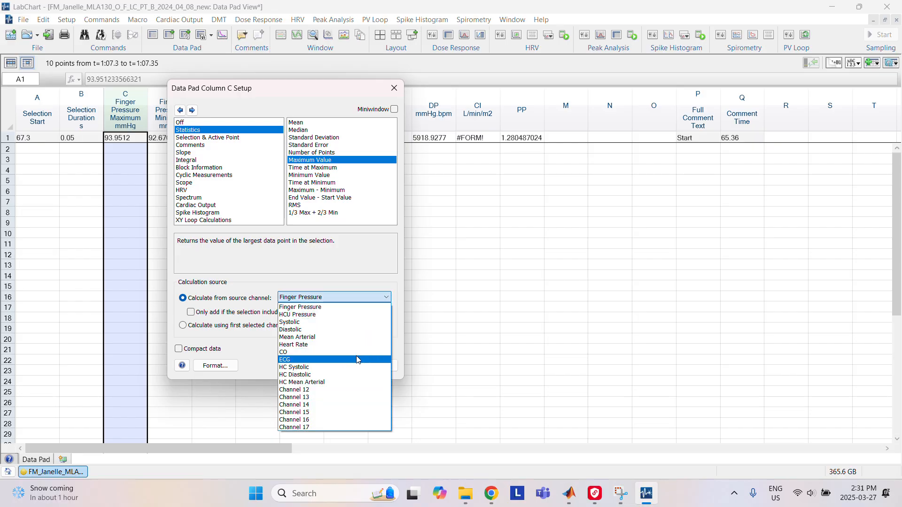
{"action": "left_click", "coordinate": [348, 369]}
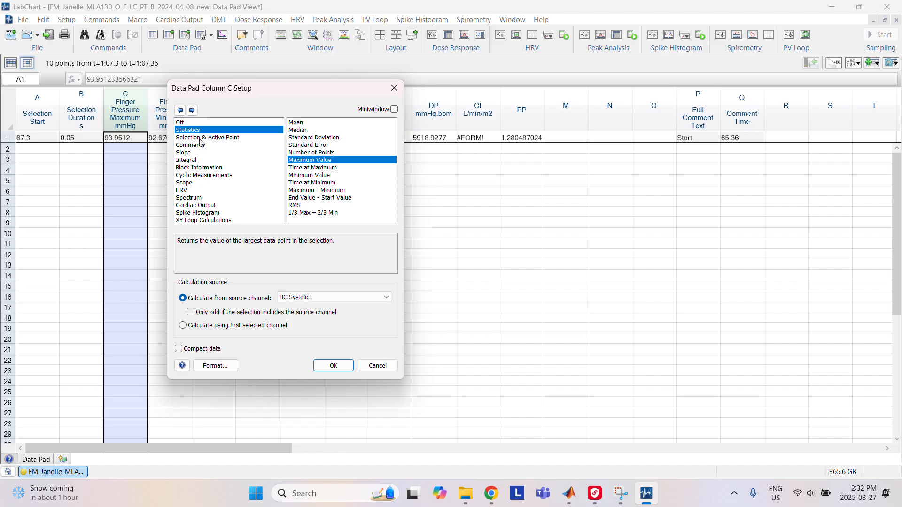
{"action": "left_click", "coordinate": [215, 137]}
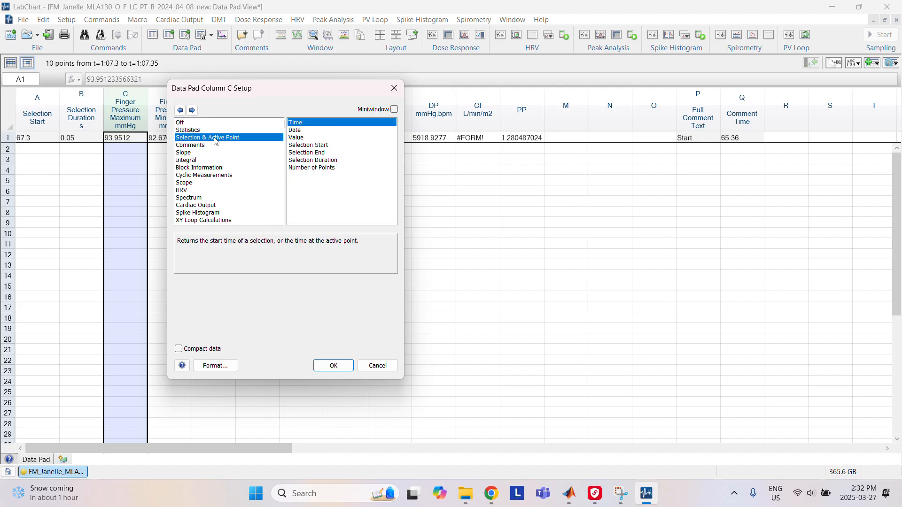
{"action": "left_click", "coordinate": [306, 137]}
{"action": "left_click", "coordinate": [328, 298]}
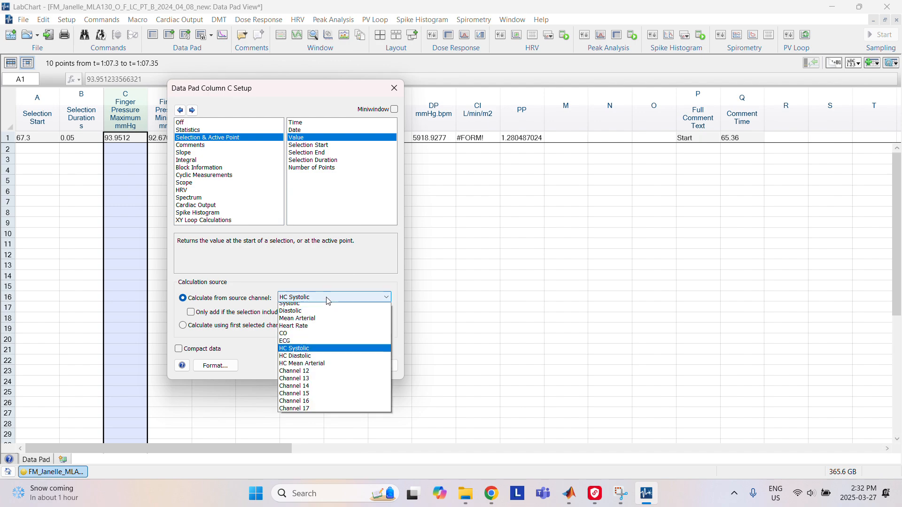
{"action": "left_click", "coordinate": [301, 368]}
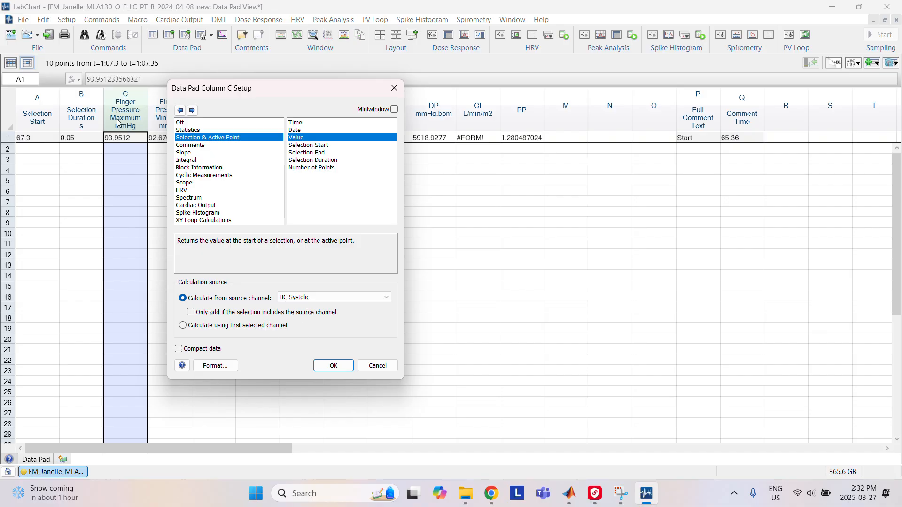
Step: Give column C the custom number format #,##0.00 and apply its column setup
{"action": "left_click", "coordinate": [215, 365]}
{"action": "left_click", "coordinate": [434, 246]}
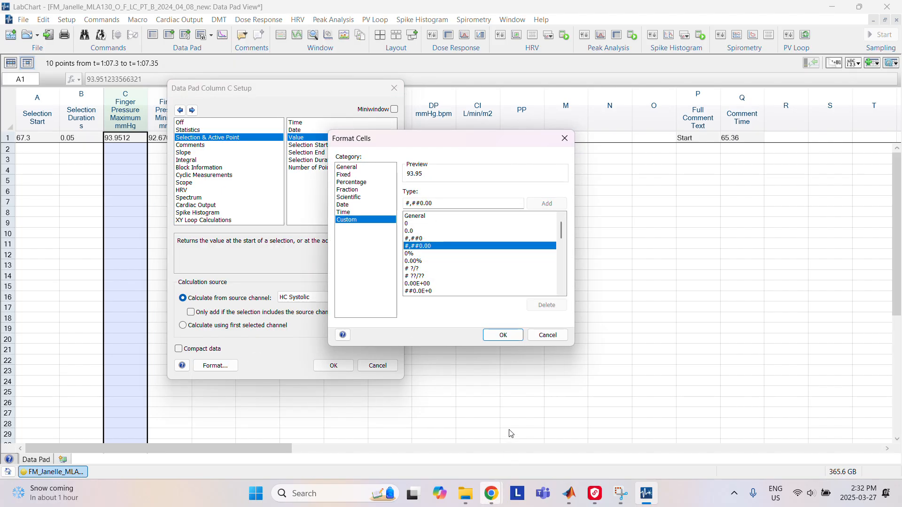
{"action": "left_click", "coordinate": [503, 335]}
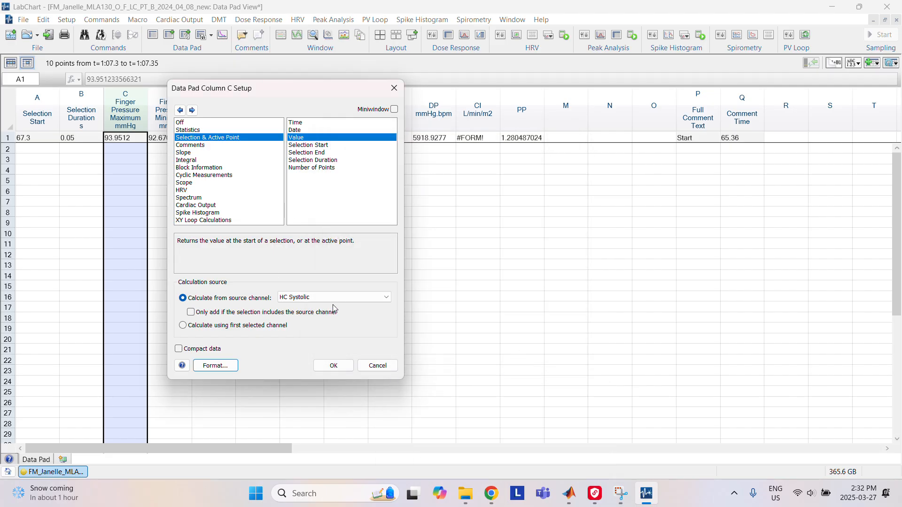
{"action": "left_click", "coordinate": [333, 366]}
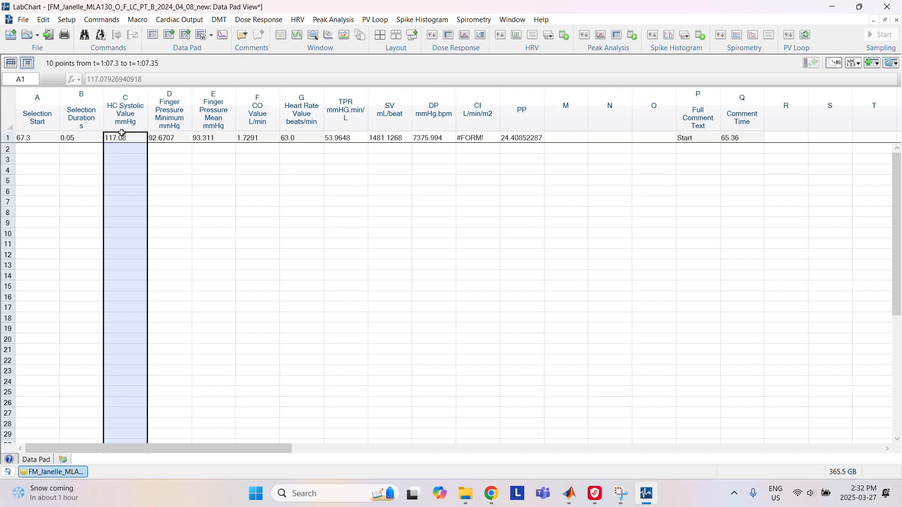
Step: Set Data Pad column D to the Selection & Active Point Value, calculated from the HC Diastolic channel
{"action": "right_click", "coordinate": [175, 123]}
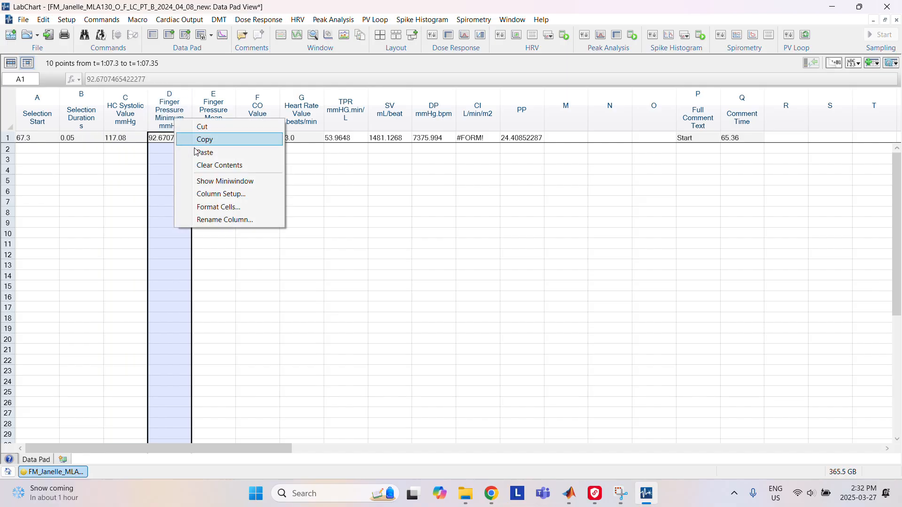
{"action": "left_click", "coordinate": [223, 189]}
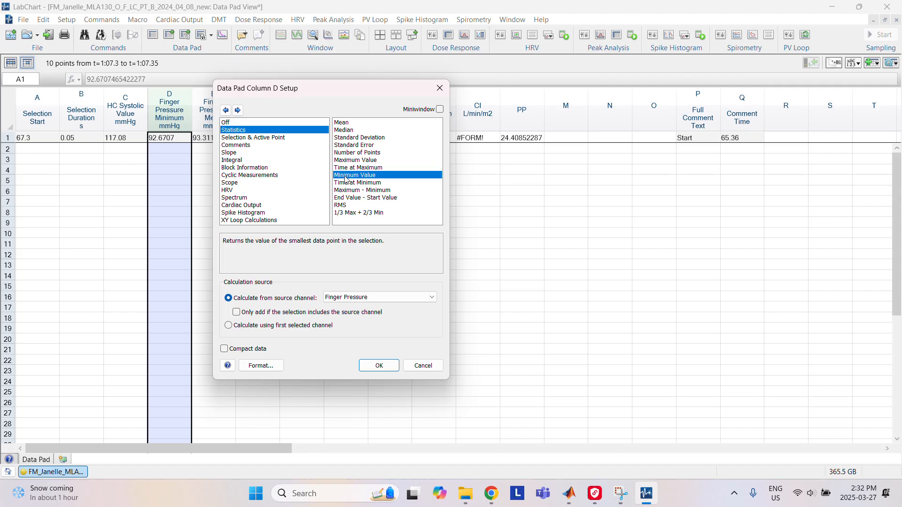
{"action": "left_click", "coordinate": [367, 298]}
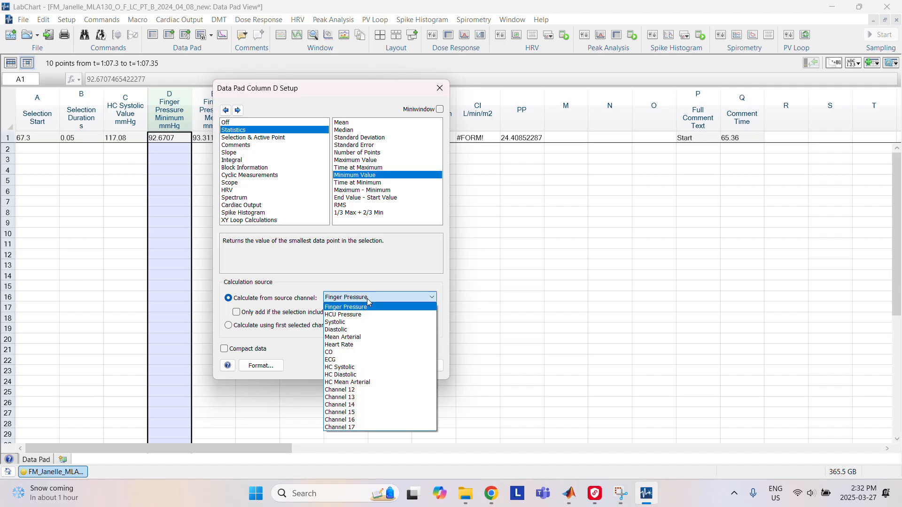
{"action": "left_click", "coordinate": [347, 376]}
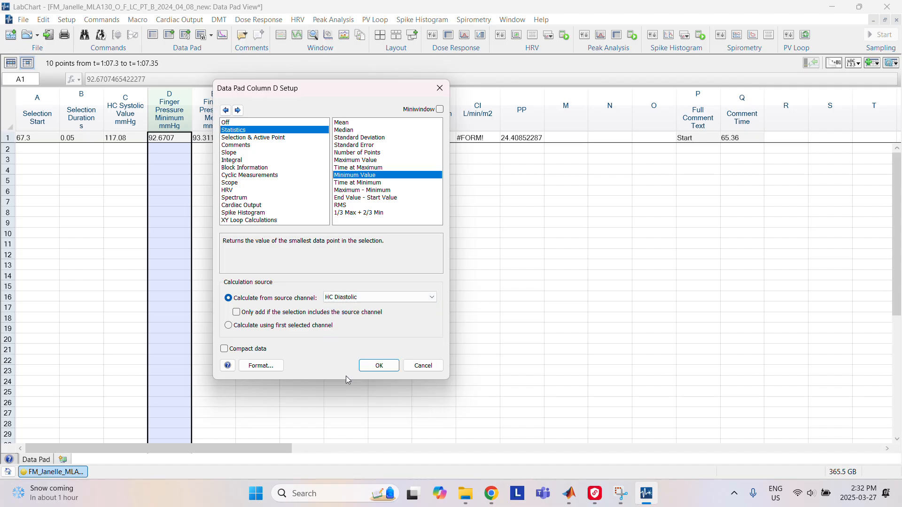
{"action": "left_click", "coordinate": [263, 137]}
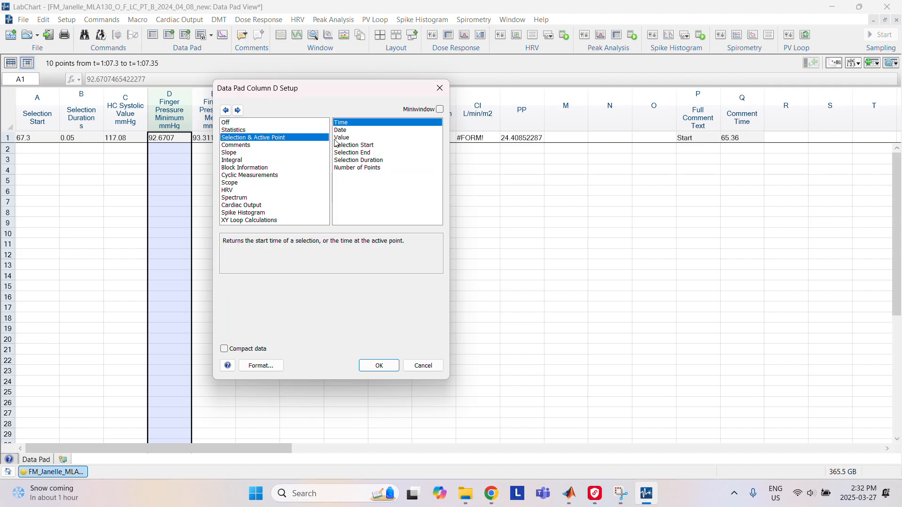
{"action": "left_click", "coordinate": [346, 137]}
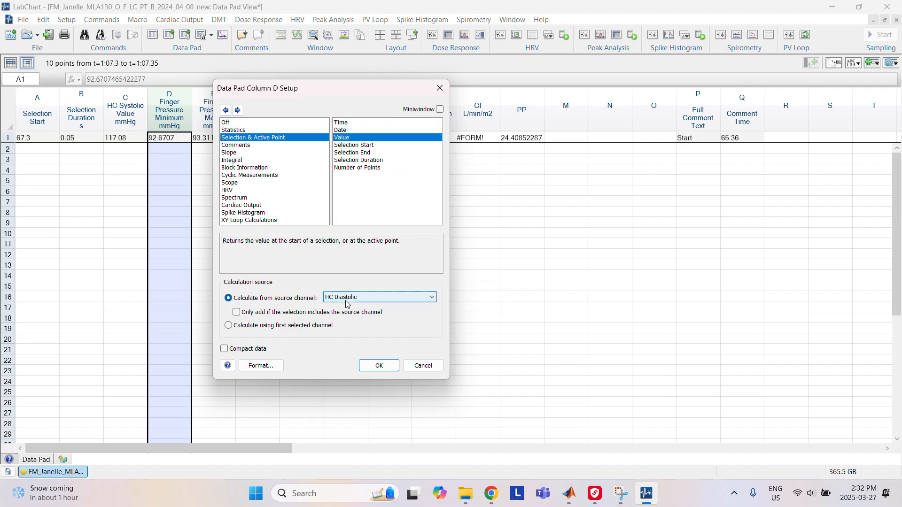
{"action": "left_click", "coordinate": [348, 303]}
{"action": "left_click", "coordinate": [337, 374]}
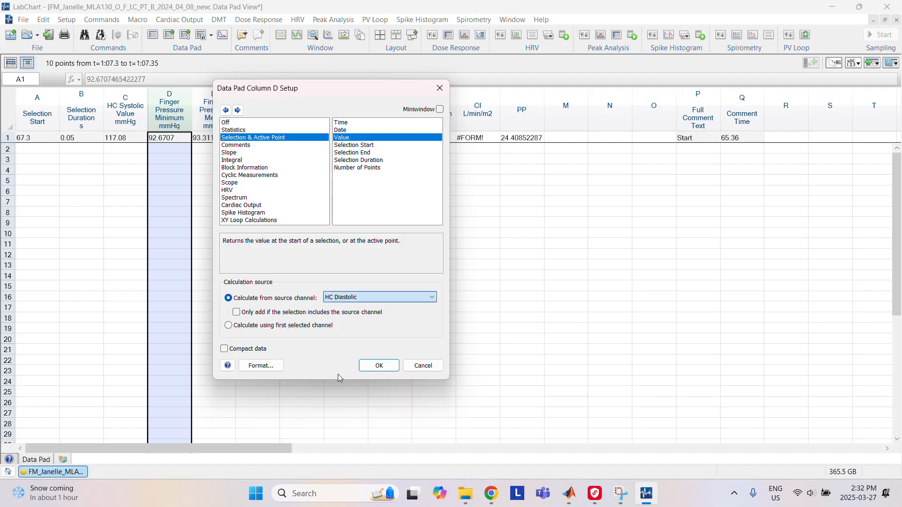
Step: Give column D the custom number format #,##0.00 and apply its column setup
{"action": "left_click", "coordinate": [265, 369]}
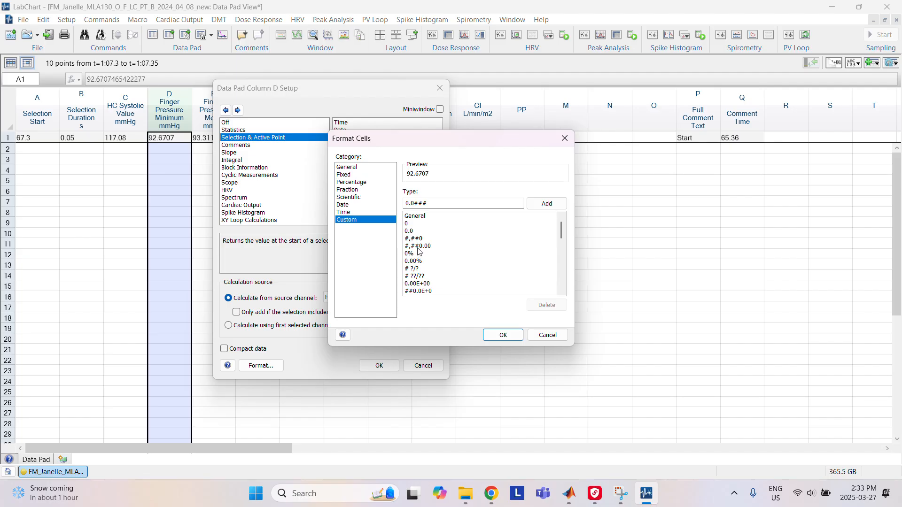
{"action": "left_click", "coordinate": [418, 246]}
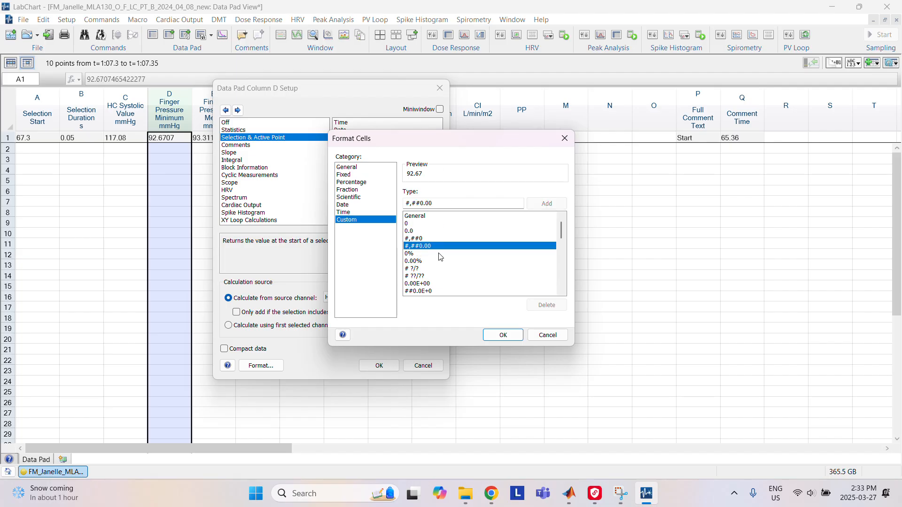
{"action": "left_click", "coordinate": [499, 337]}
{"action": "left_click", "coordinate": [379, 365]}
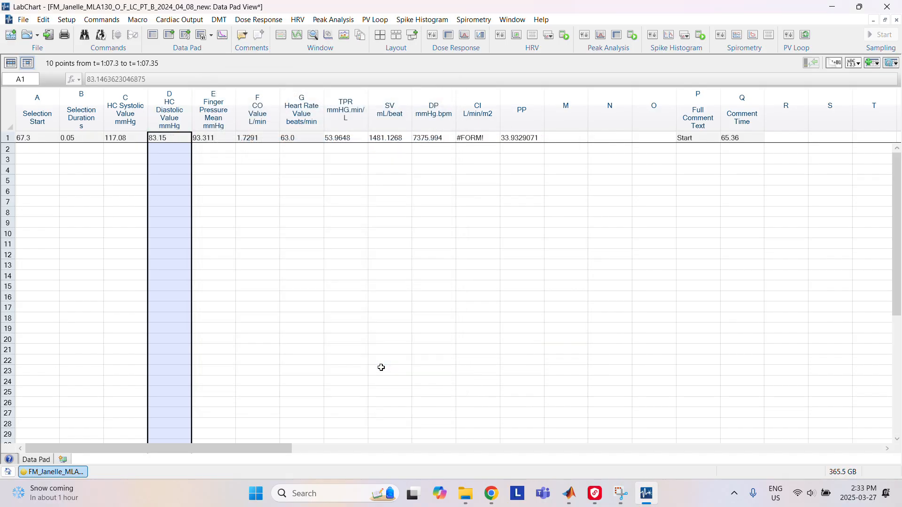
Step: Set Data Pad column E to the Selection & Active Point Value, calculated from the HC Mean Arterial channel
{"action": "right_click", "coordinate": [211, 121]}
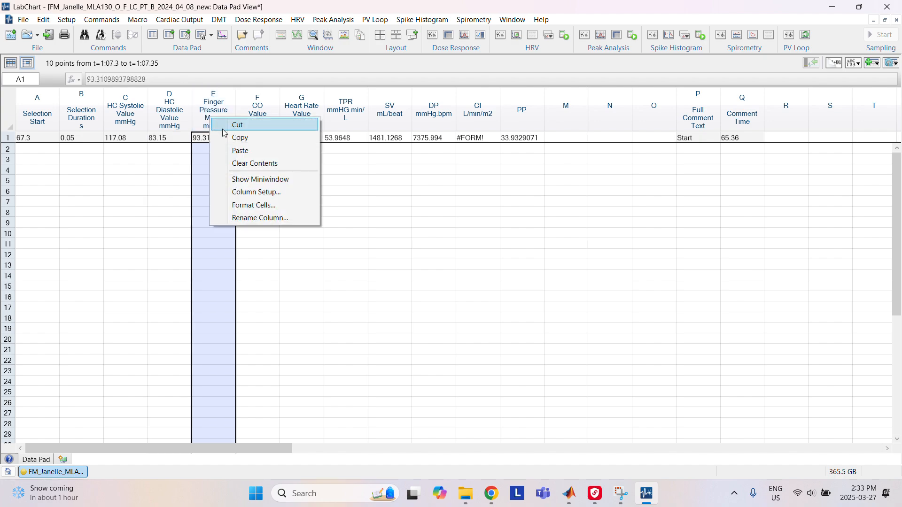
{"action": "left_click", "coordinate": [272, 191]}
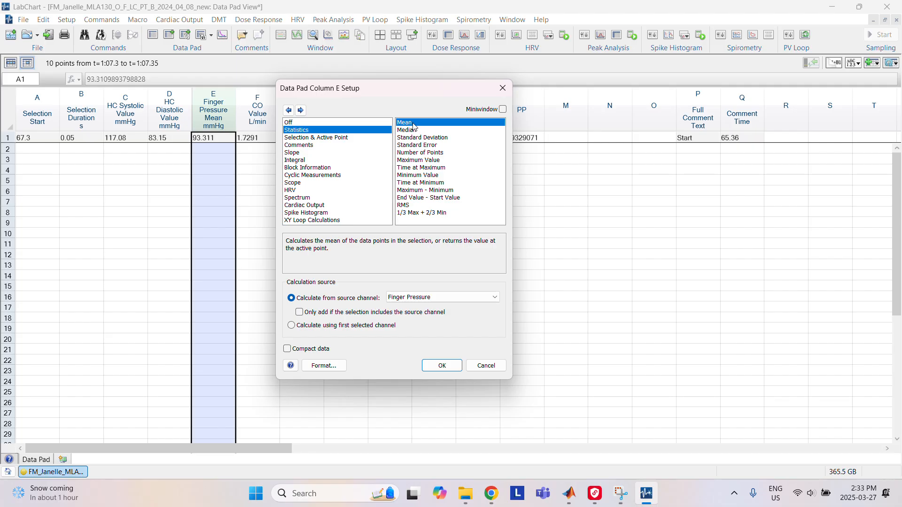
{"action": "left_click", "coordinate": [418, 297]}
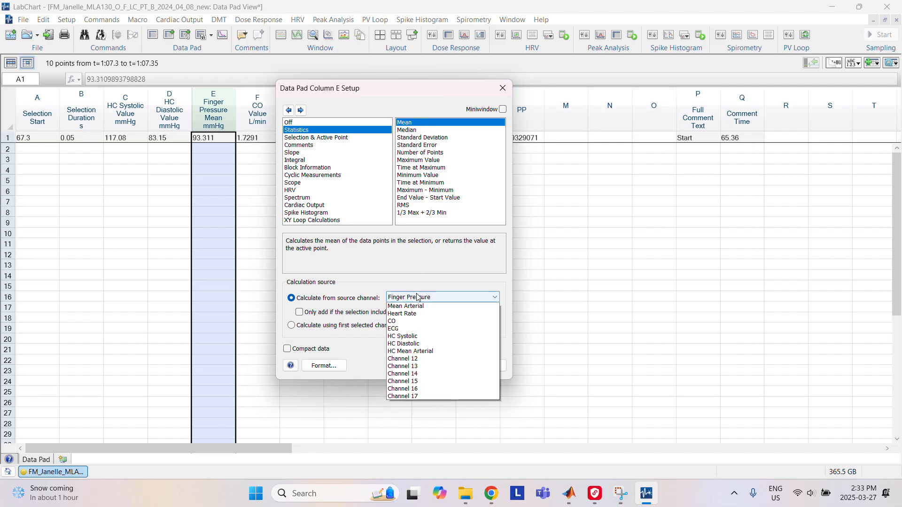
{"action": "left_click", "coordinate": [421, 383]}
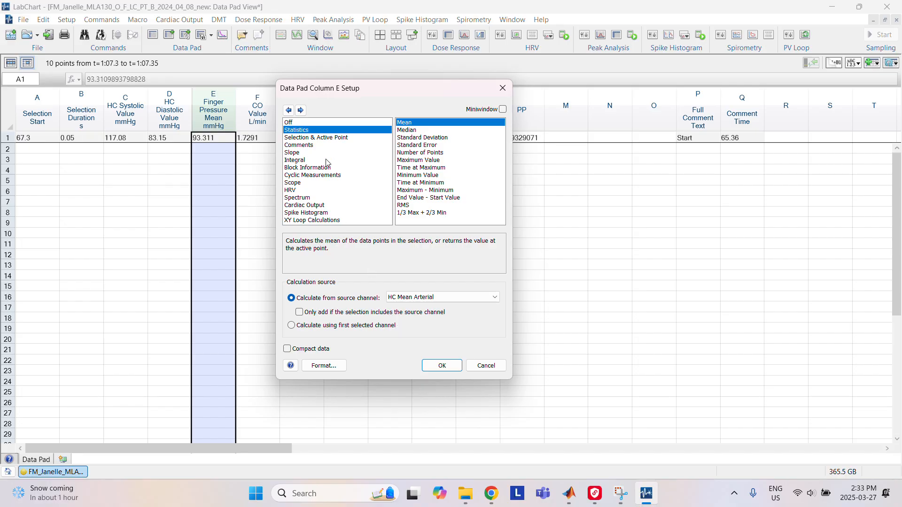
{"action": "left_click", "coordinate": [324, 137]}
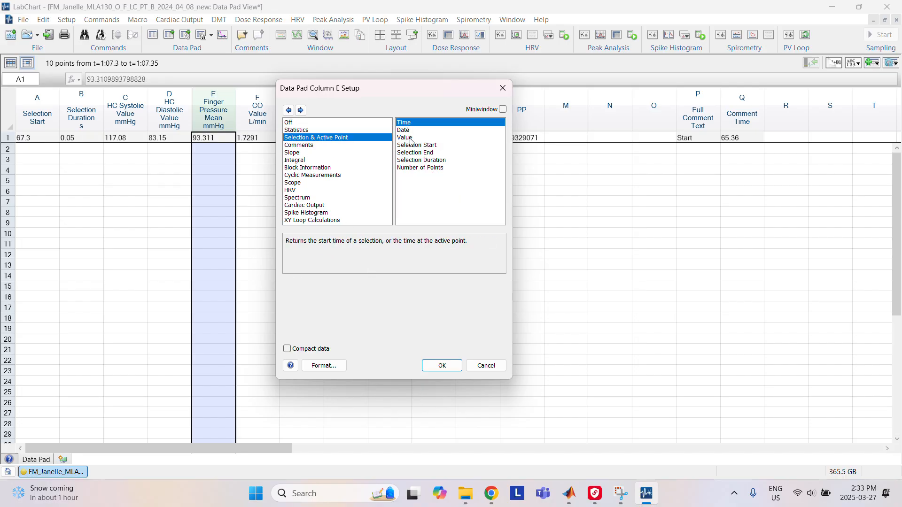
{"action": "left_click", "coordinate": [410, 139]}
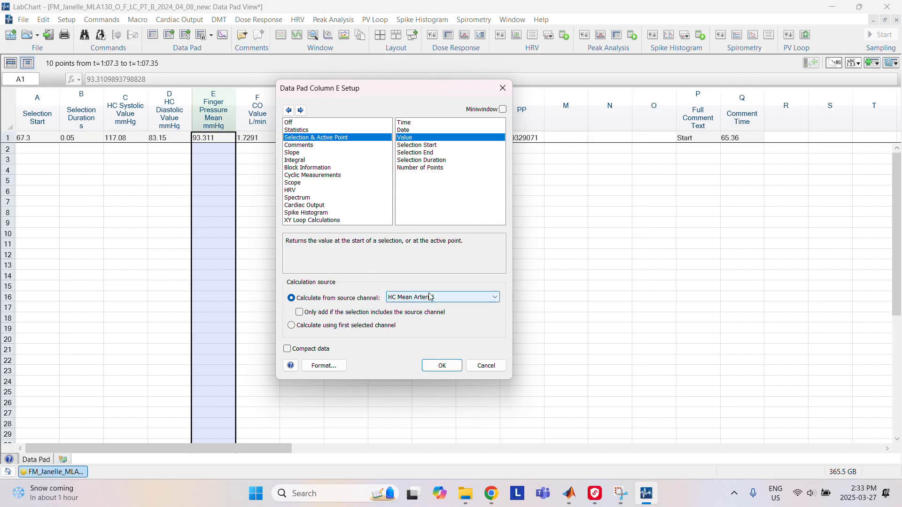
Step: Give column E the custom number format #,##0.00 and apply its column setup
{"action": "left_click", "coordinate": [324, 365]}
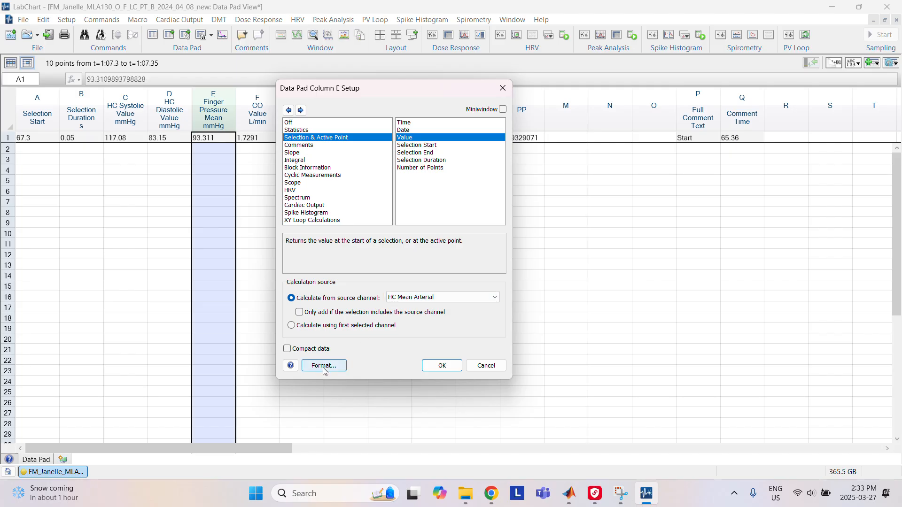
{"action": "left_click", "coordinate": [435, 247]}
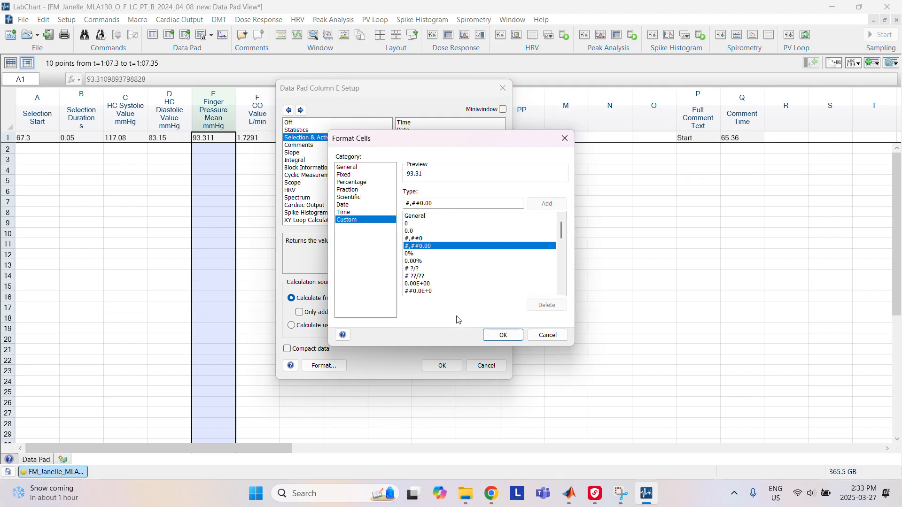
{"action": "left_click", "coordinate": [498, 335]}
{"action": "left_click", "coordinate": [442, 366]}
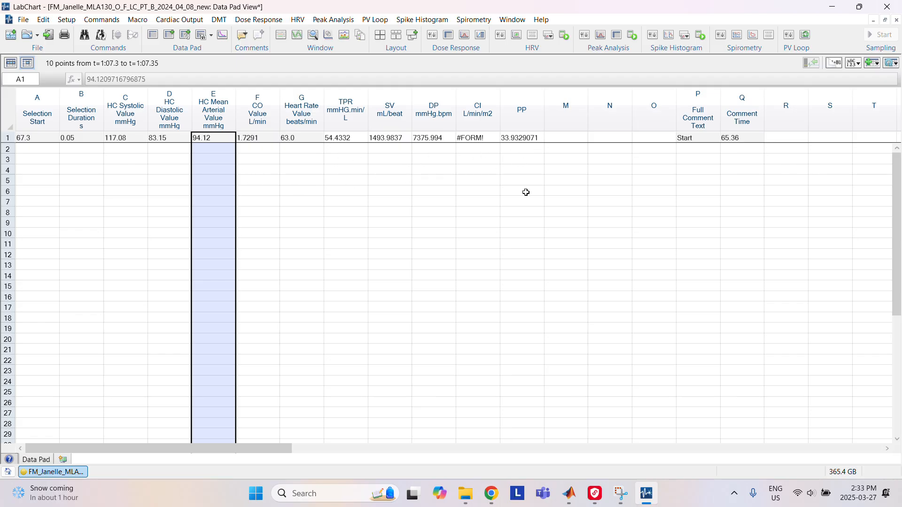
Step: Give the CO Value column F the custom number format #,##0.00
{"action": "left_click", "coordinate": [518, 140]}
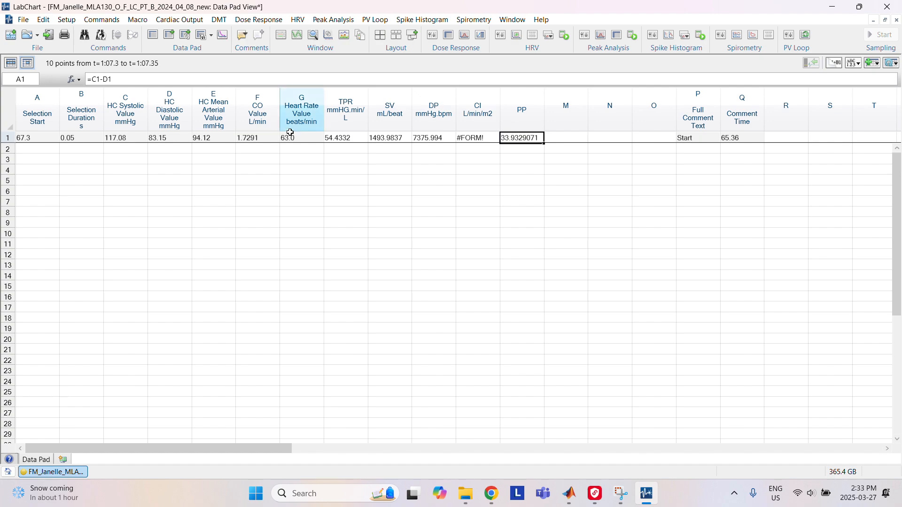
{"action": "right_click", "coordinate": [255, 119]}
{"action": "left_click", "coordinate": [288, 205]}
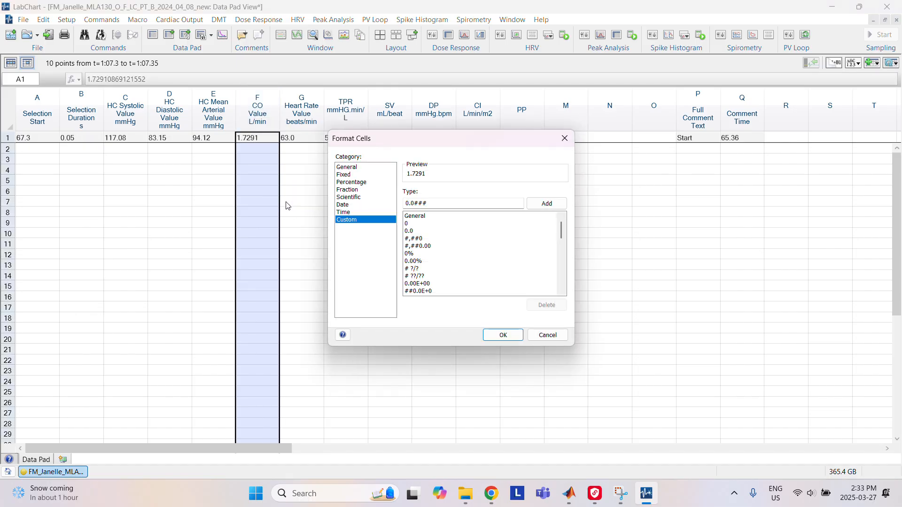
{"action": "left_click", "coordinate": [431, 247]}
{"action": "left_click", "coordinate": [490, 334]}
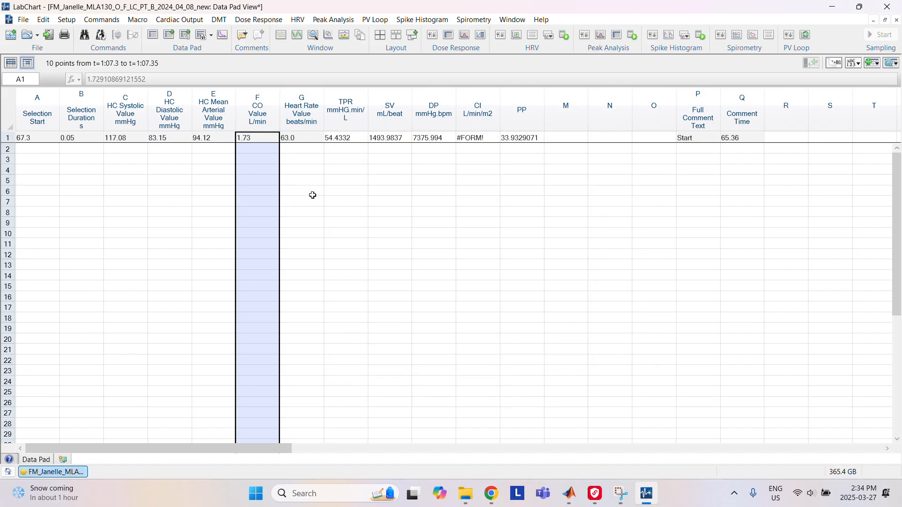
Step: Give the TPR column the custom number format #,##0.00
{"action": "right_click", "coordinate": [350, 122]}
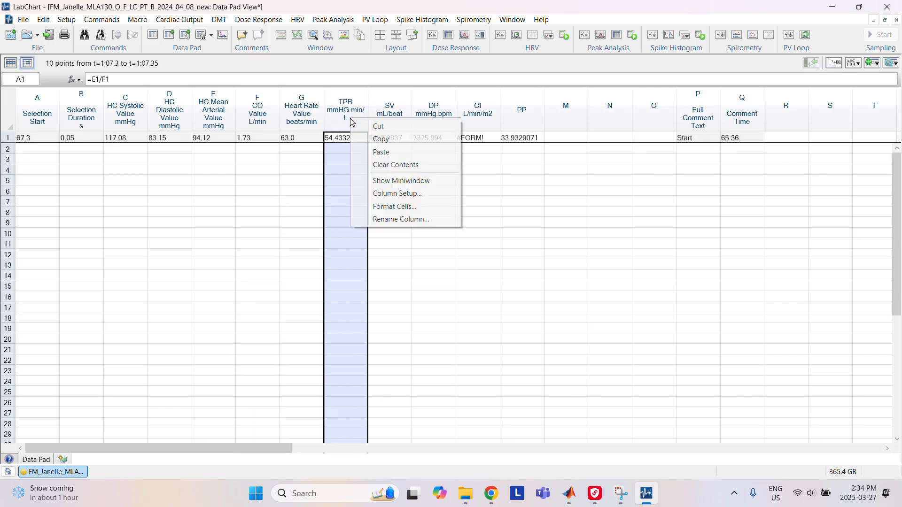
{"action": "left_click", "coordinate": [396, 207]}
{"action": "left_click", "coordinate": [428, 247]}
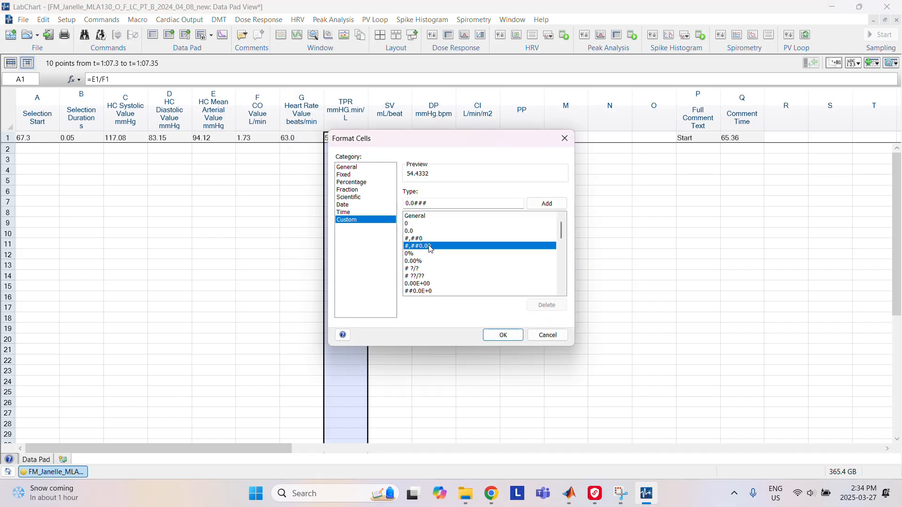
{"action": "left_click", "coordinate": [492, 335]}
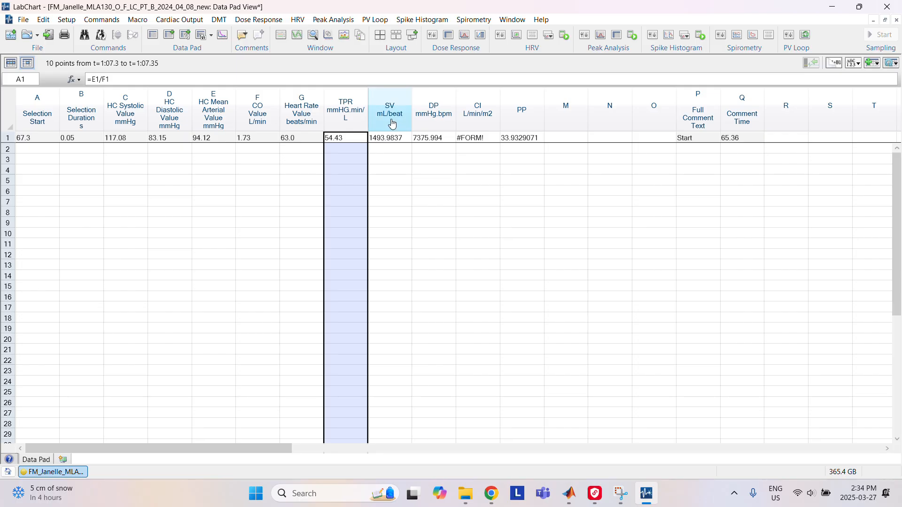
Step: Format the SV column as Fixed with 2 decimals and no 1000 separator
{"action": "right_click", "coordinate": [392, 124]}
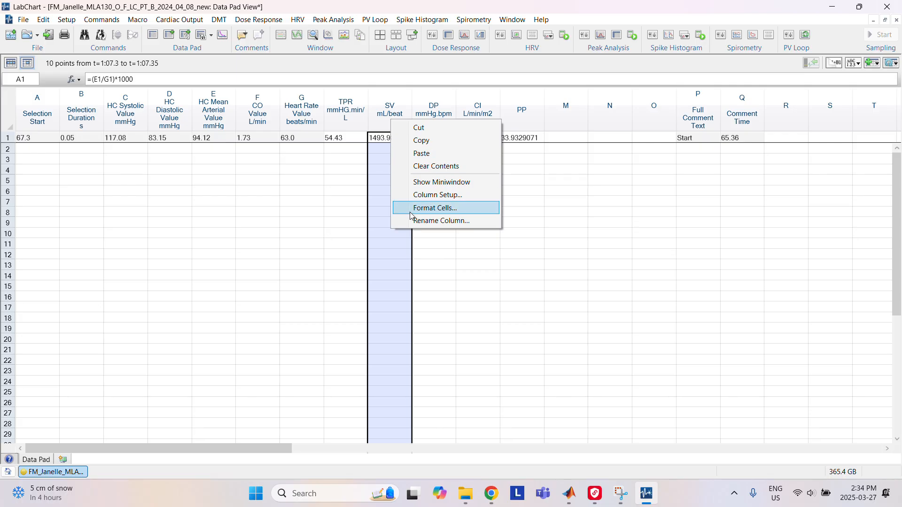
{"action": "left_click", "coordinate": [427, 212]}
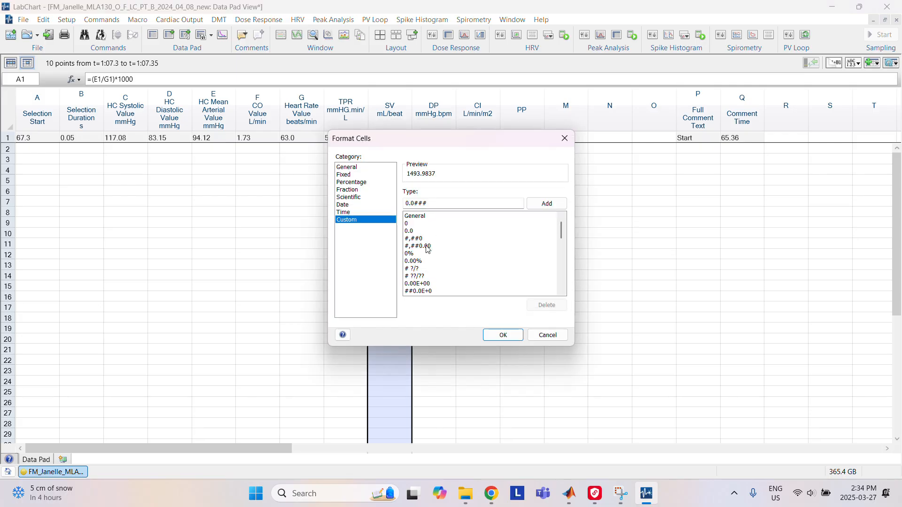
{"action": "left_click", "coordinate": [436, 246]}
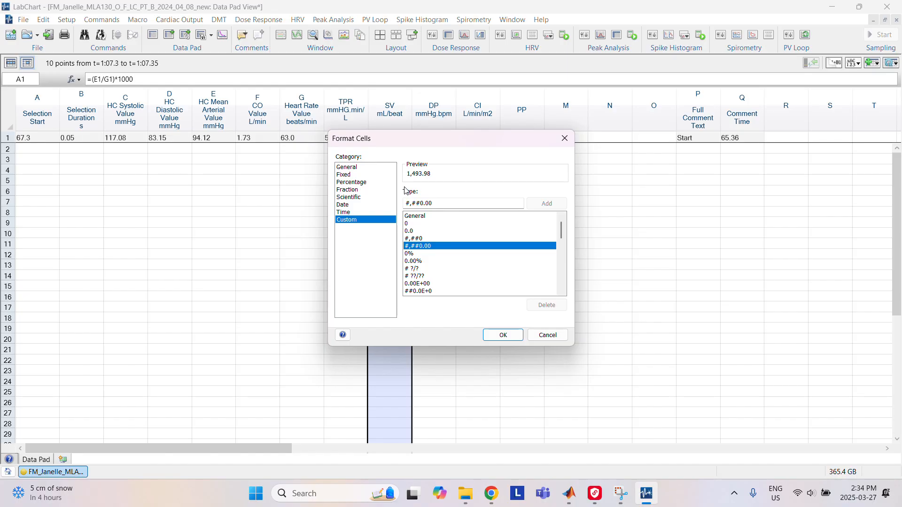
{"action": "left_click", "coordinate": [347, 176]}
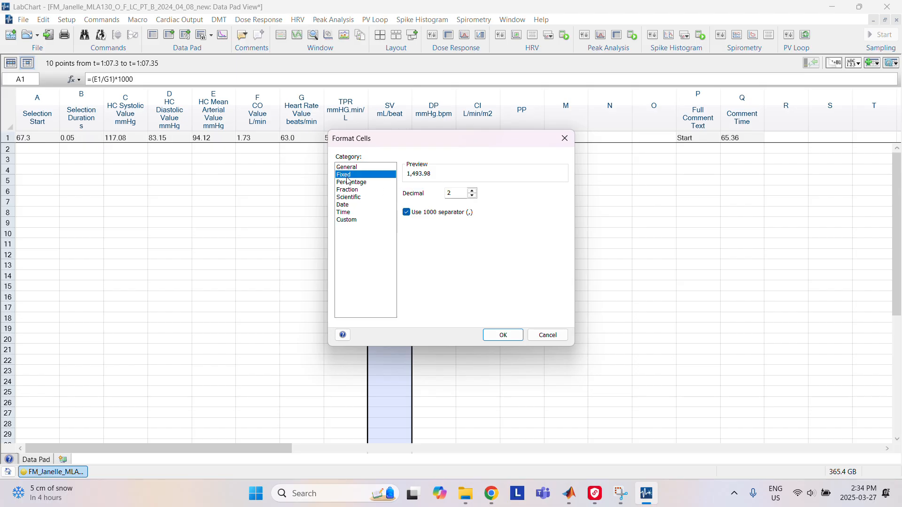
{"action": "left_click", "coordinate": [407, 213]}
{"action": "left_click", "coordinate": [495, 338]}
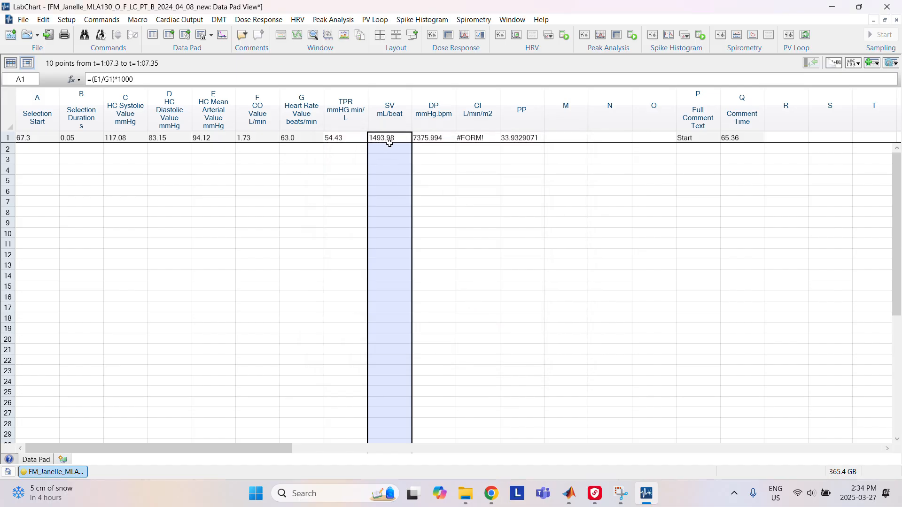
Step: Give the DP column the custom number format #,##0.00
{"action": "left_click", "coordinate": [428, 124]}
{"action": "right_click", "coordinate": [427, 120]}
{"action": "left_click", "coordinate": [475, 213]}
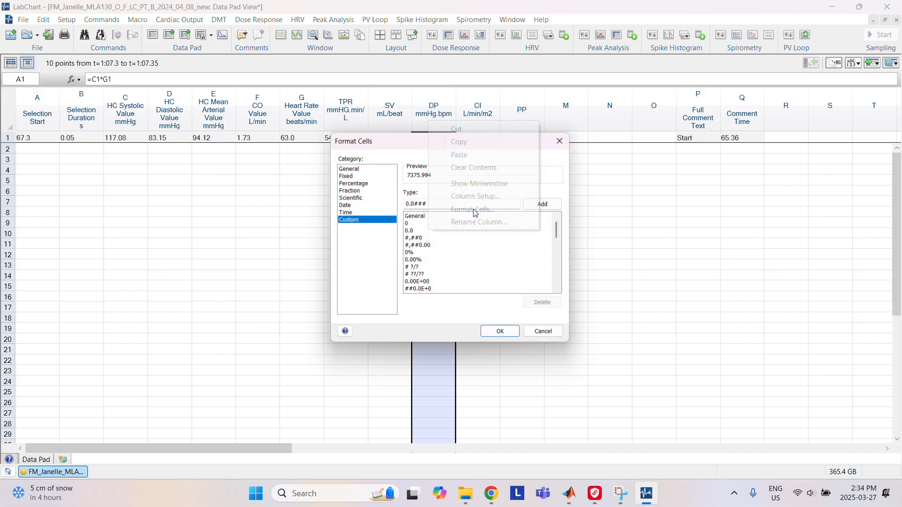
{"action": "left_click", "coordinate": [441, 245]}
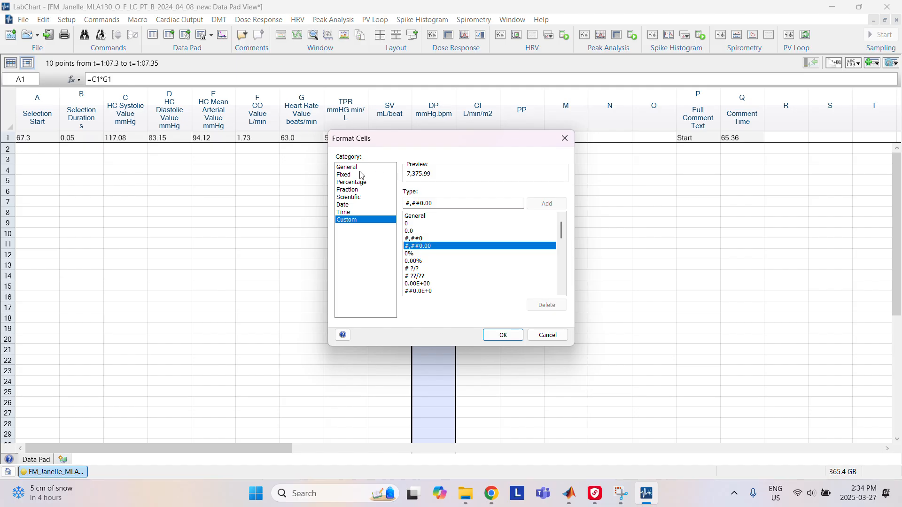
{"action": "left_click", "coordinate": [502, 335]}
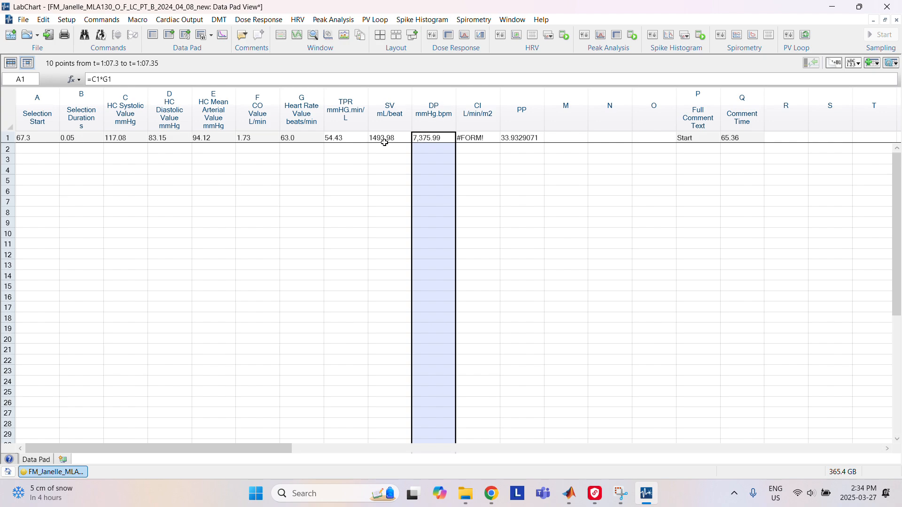
Step: Change the DP column's number format to Fixed with 2 decimals and no 1000 separator
{"action": "right_click", "coordinate": [423, 116]}
{"action": "left_click", "coordinate": [466, 204]}
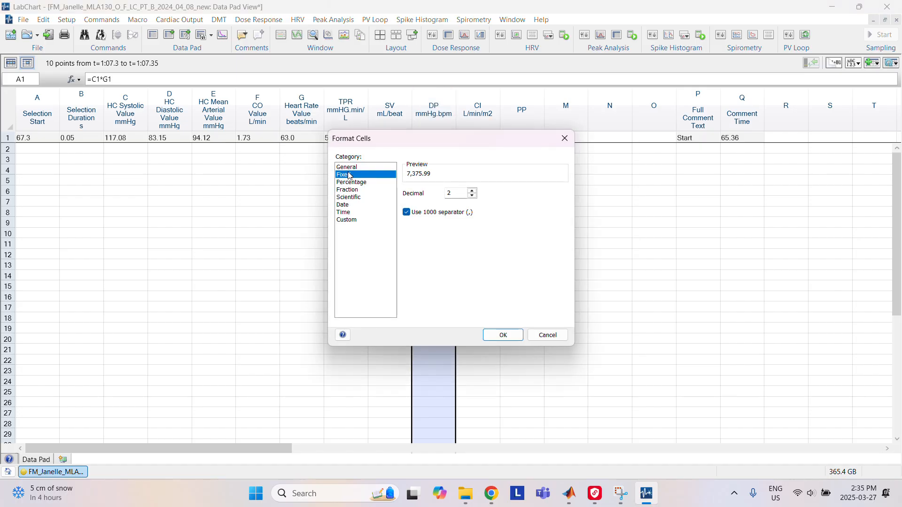
{"action": "left_click", "coordinate": [407, 212]}
{"action": "left_click", "coordinate": [502, 335]}
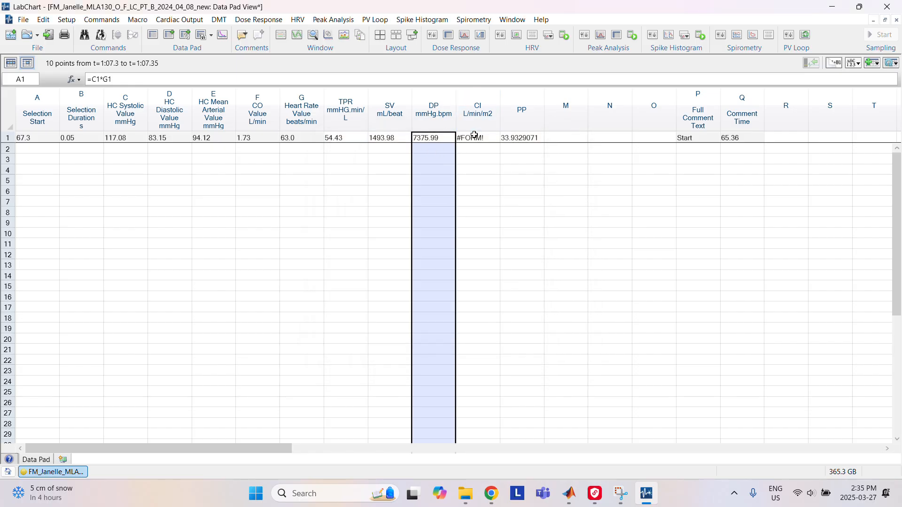
Step: Open the CI column's formula =F1/BSA for editing and switch to the Body Surface Area Calculator page in Chrome
{"action": "double_click", "coordinate": [491, 138]}
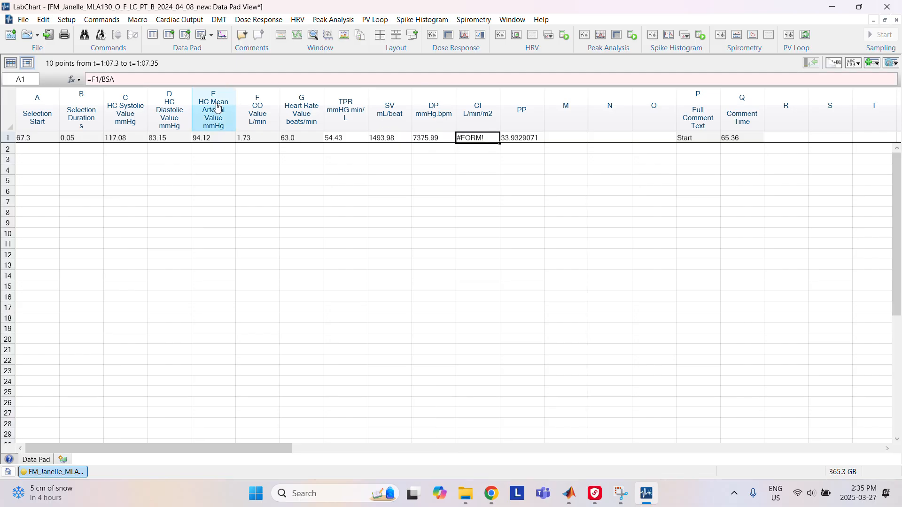
{"action": "left_click", "coordinate": [130, 80]}
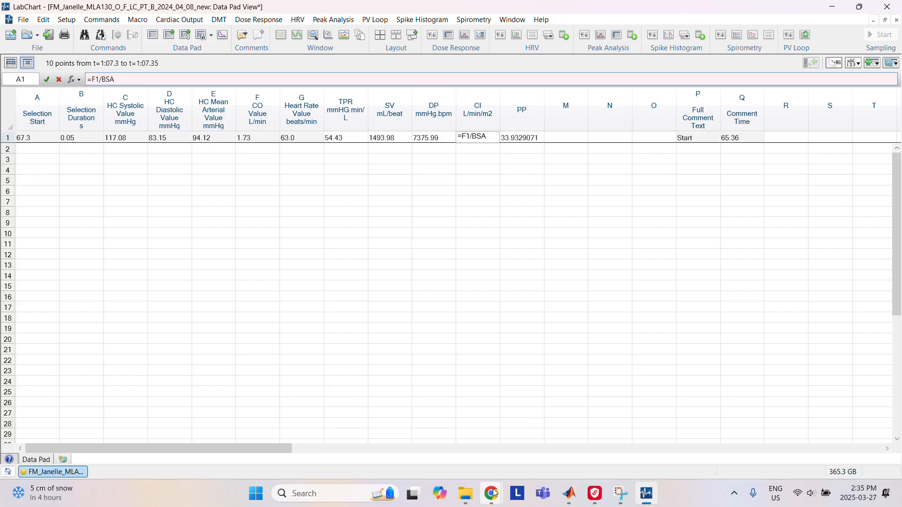
{"action": "mouse_move", "coordinate": [493, 492]}
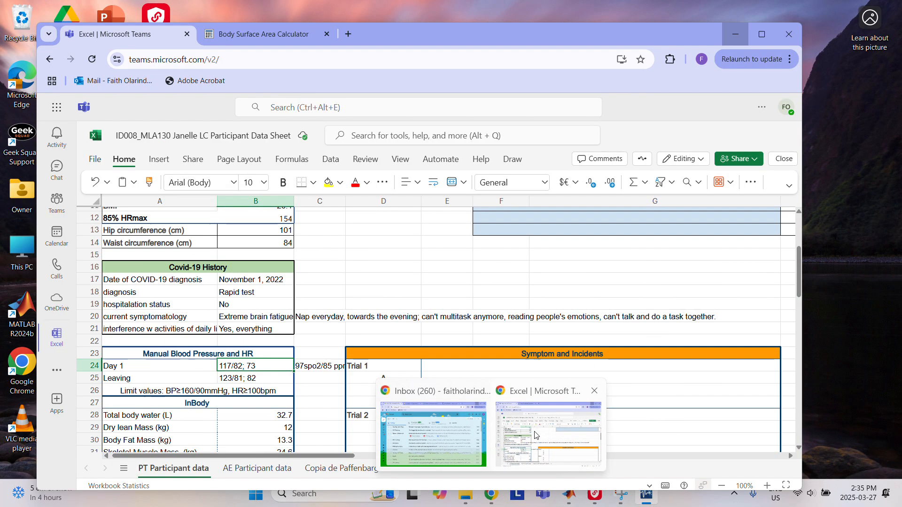
{"action": "left_click", "coordinate": [535, 434]}
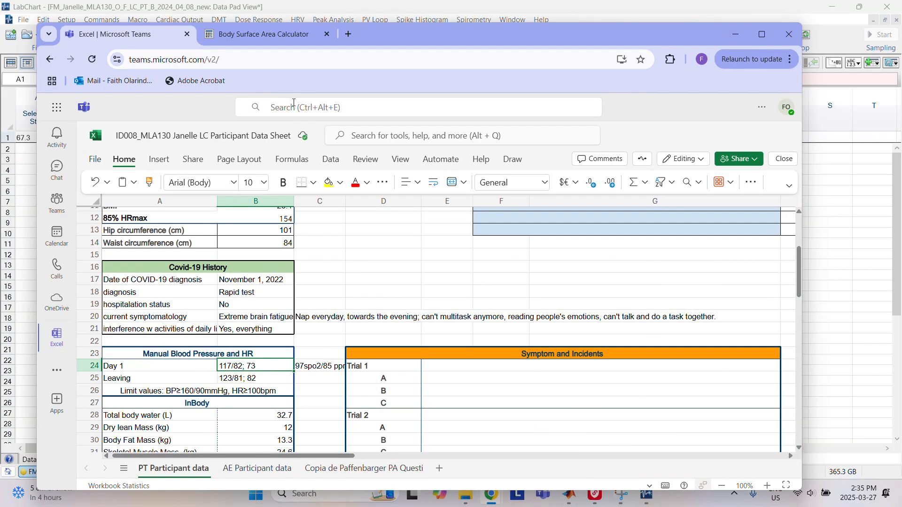
{"action": "left_click", "coordinate": [285, 36]}
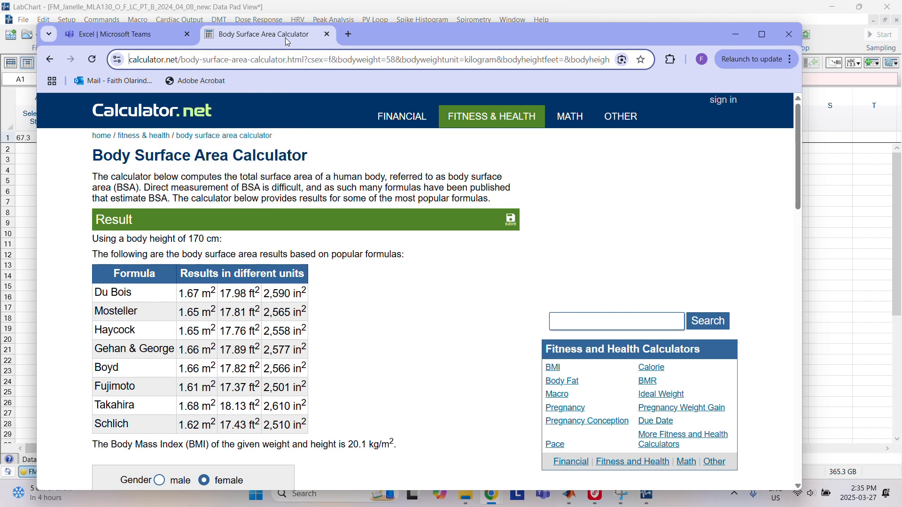
Step: Review the Du Bois formula for body surface area, then return to the calculator's results and input form
{"action": "scroll", "coordinate": [295, 353], "scroll_direction": "down", "scroll_amount": 18}
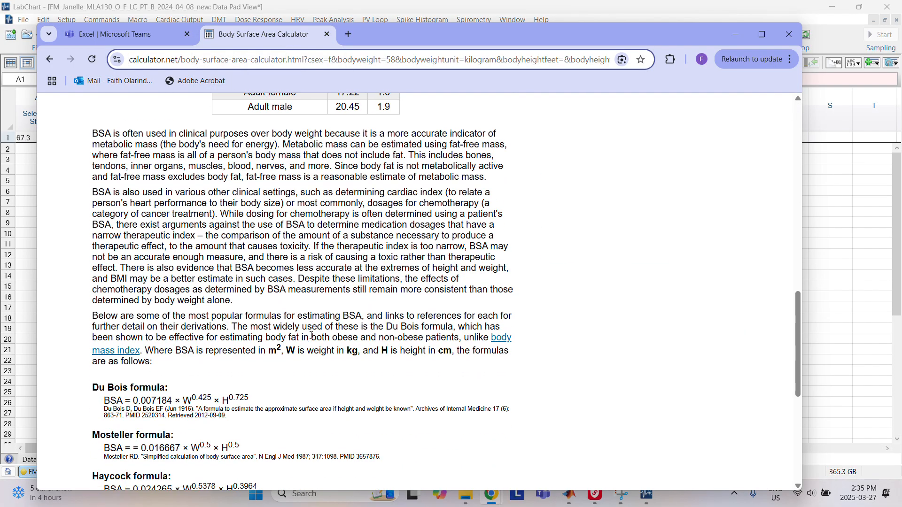
{"action": "left_click_drag", "start_coordinate": [92, 274], "coordinate": [156, 291]}
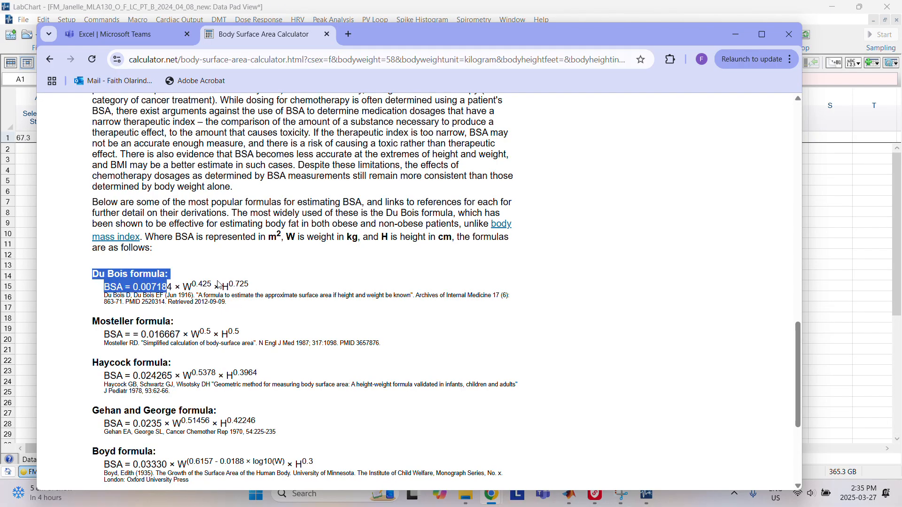
{"action": "left_click", "coordinate": [174, 286]}
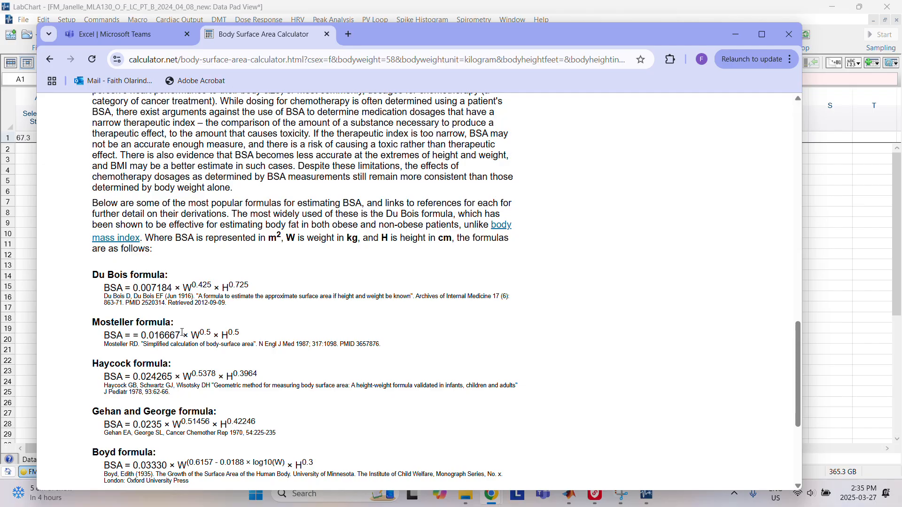
{"action": "scroll", "coordinate": [181, 336], "scroll_direction": "up", "scroll_amount": 15}
{"action": "scroll", "coordinate": [179, 334], "scroll_direction": "down", "scroll_amount": 3}
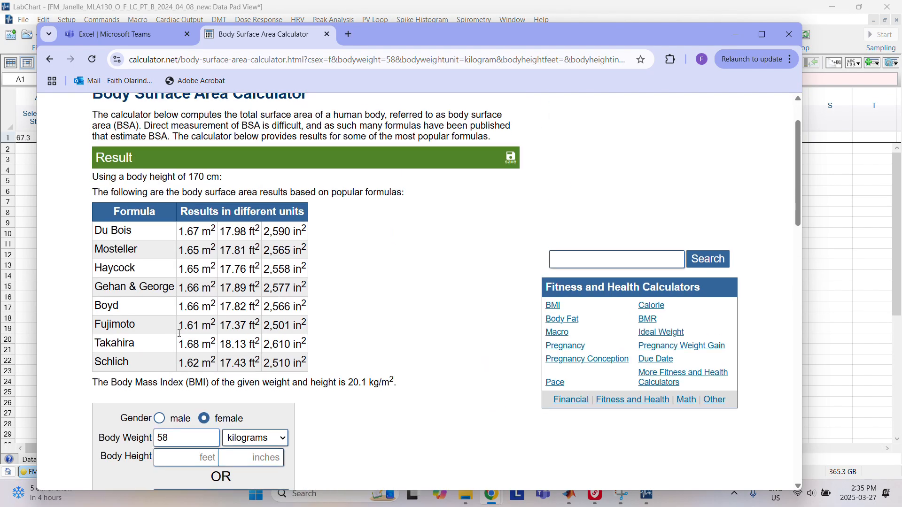
{"action": "scroll", "coordinate": [179, 324], "scroll_direction": "up", "scroll_amount": 2}
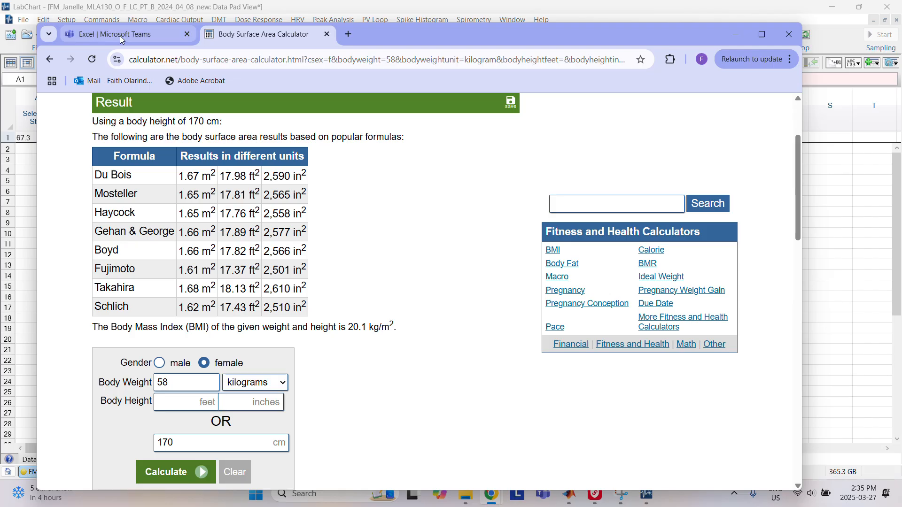
Step: Look up the participant's height and weight in the Excel participant data sheet
{"action": "left_click", "coordinate": [124, 34]}
{"action": "scroll", "coordinate": [188, 277], "scroll_direction": "up", "scroll_amount": 4}
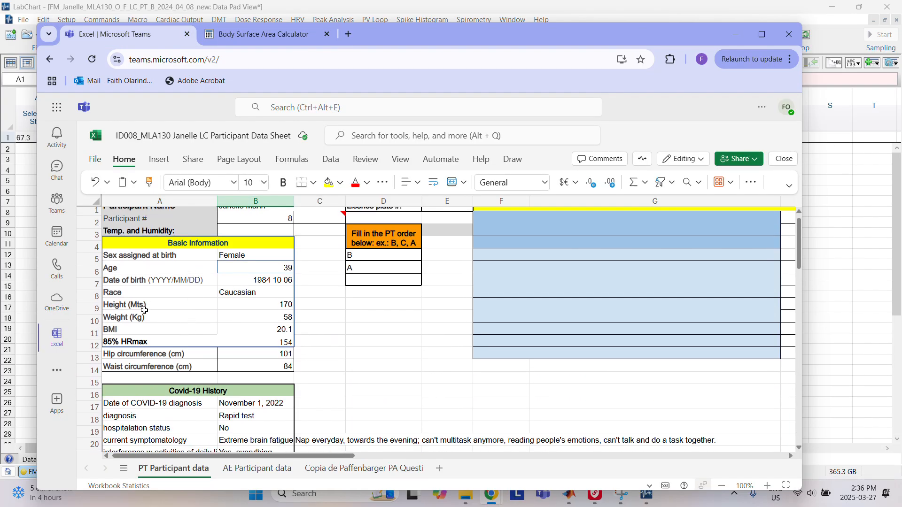
{"action": "scroll", "coordinate": [141, 308], "scroll_direction": "down", "scroll_amount": 4}
{"action": "scroll", "coordinate": [121, 269], "scroll_direction": "up", "scroll_amount": 2}
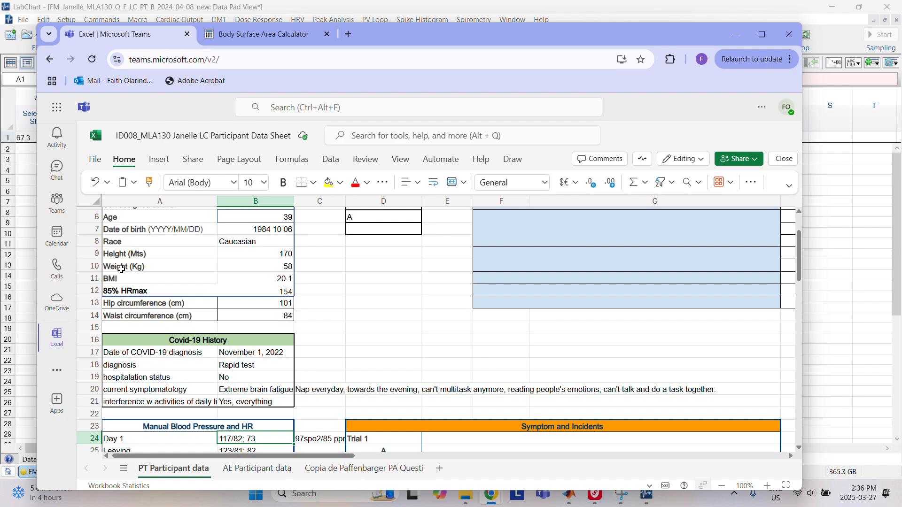
{"action": "left_click", "coordinate": [247, 259]}
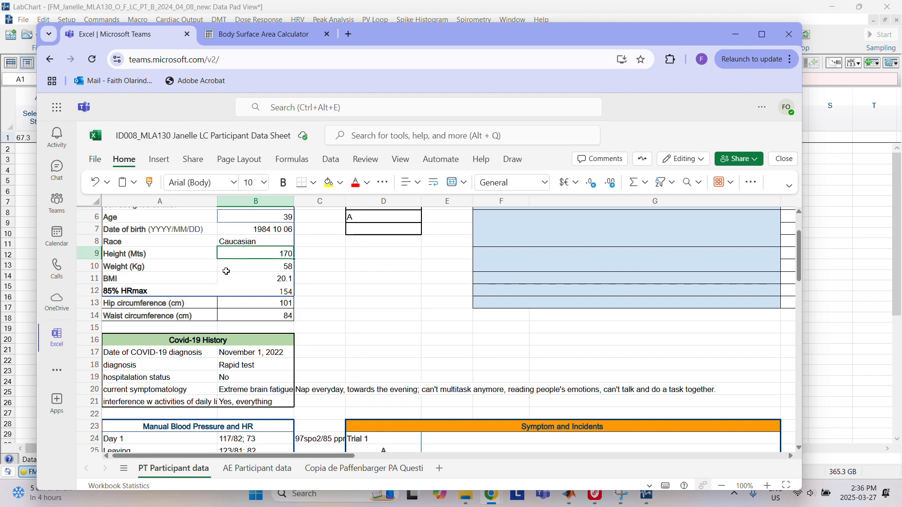
{"action": "left_click", "coordinate": [246, 267]}
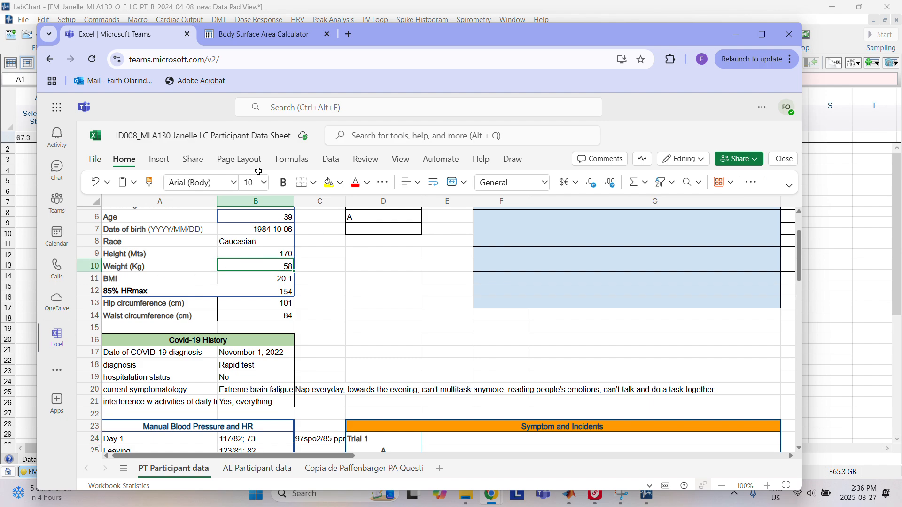
Step: Calculate the body surface area on the calculator page using a body weight of 58 kilograms and a height of 170 cm
{"action": "left_click", "coordinate": [256, 39]}
{"action": "left_click", "coordinate": [180, 383]}
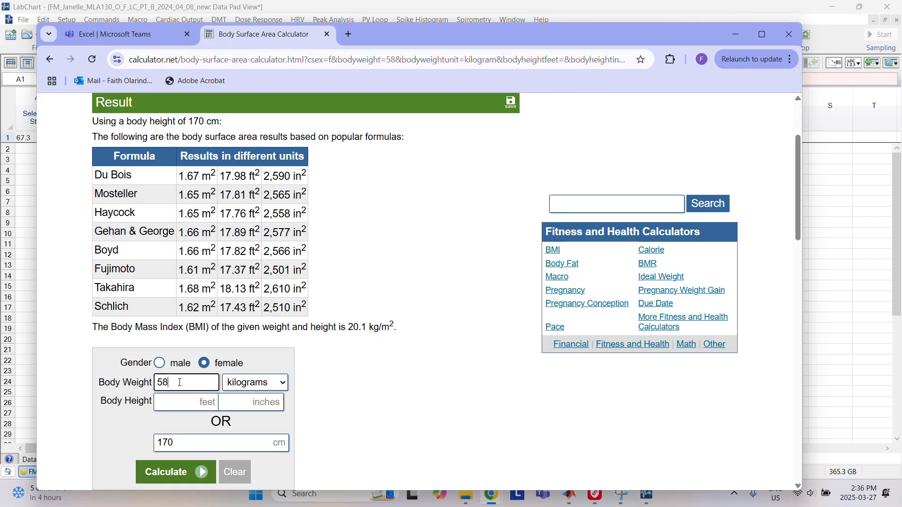
{"action": "left_click", "coordinate": [199, 444]}
{"action": "scroll", "coordinate": [265, 439], "scroll_direction": "down", "scroll_amount": 1}
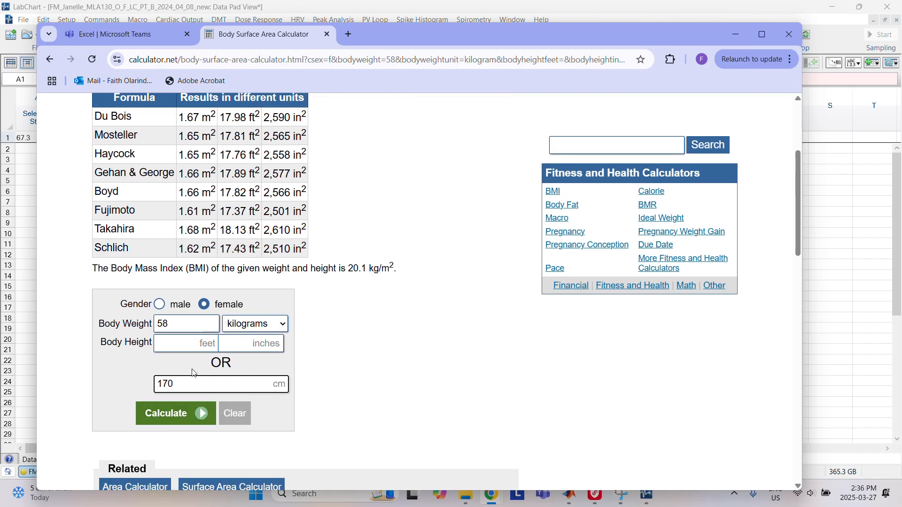
{"action": "left_click", "coordinate": [177, 420]}
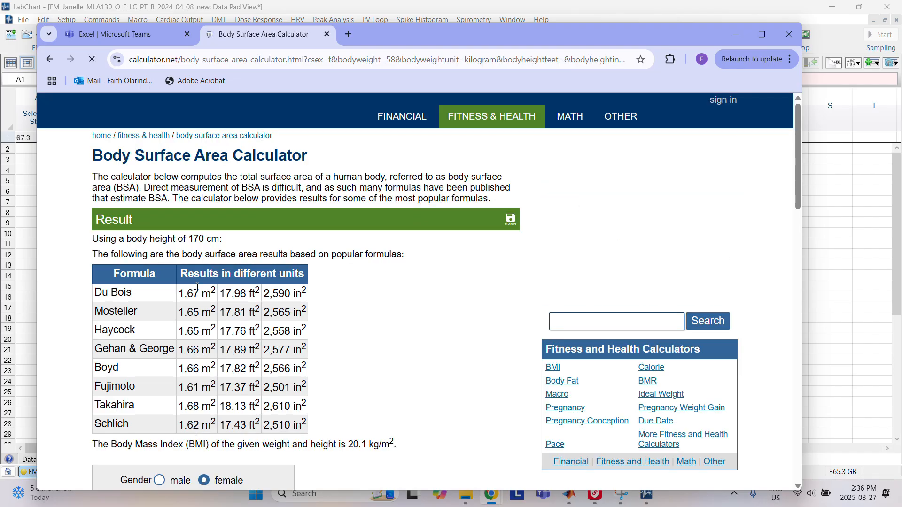
Step: Highlight the Du Bois result in square metres and check the calculator's alternative height entry in feet and inches
{"action": "double_click", "coordinate": [195, 295]}
{"action": "scroll", "coordinate": [214, 363], "scroll_direction": "down", "scroll_amount": 3}
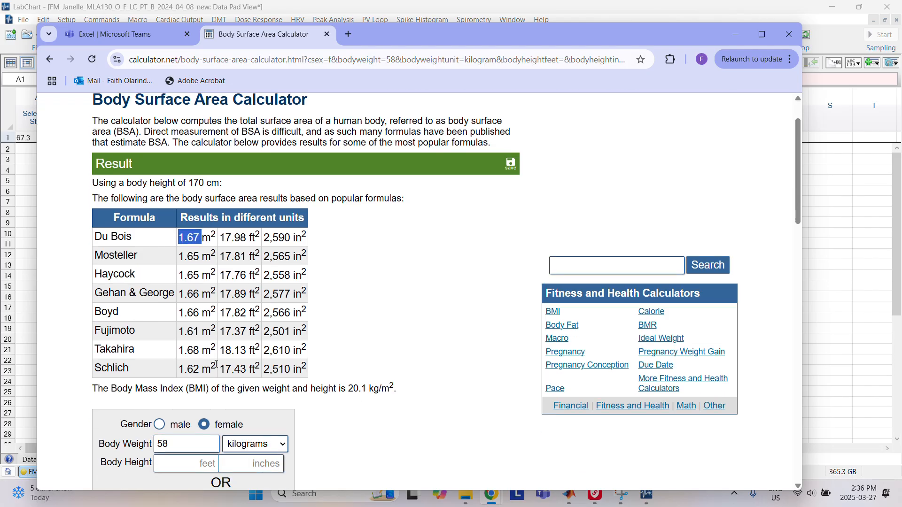
{"action": "left_click", "coordinate": [160, 341]}
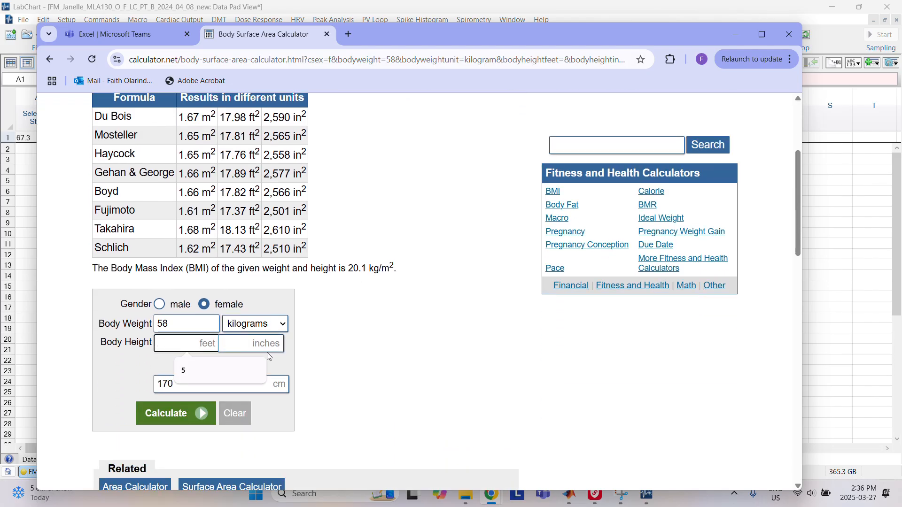
Step: Check the calculator's body height entry options in feet and inches and in centimetres
{"action": "key", "text": "Tab"}
{"action": "left_click", "coordinate": [171, 350]}
{"action": "left_click", "coordinate": [313, 349]}
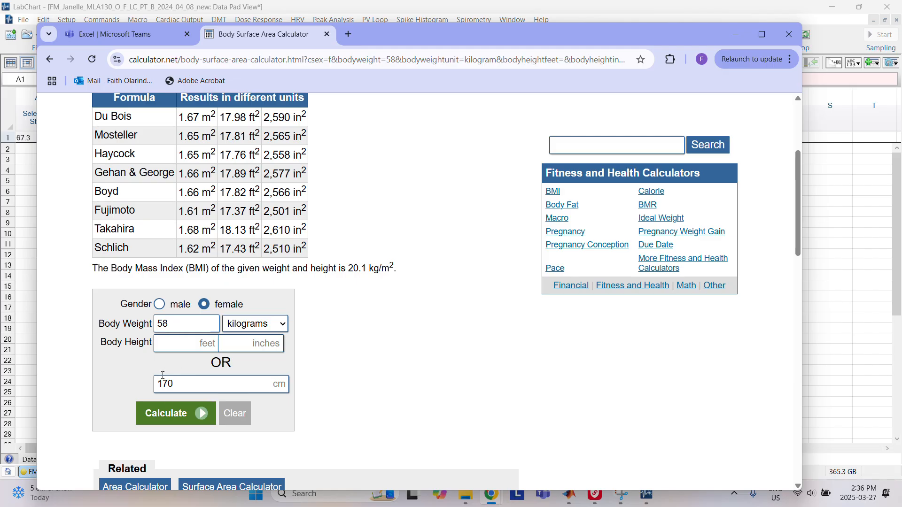
{"action": "left_click", "coordinate": [171, 346]}
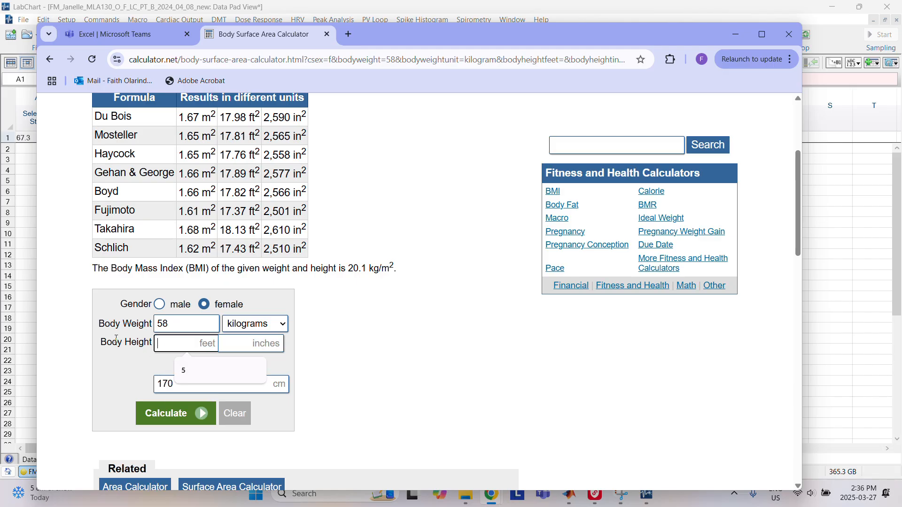
{"action": "left_click_drag", "start_coordinate": [144, 346], "coordinate": [101, 343]}
{"action": "left_click", "coordinate": [170, 341]}
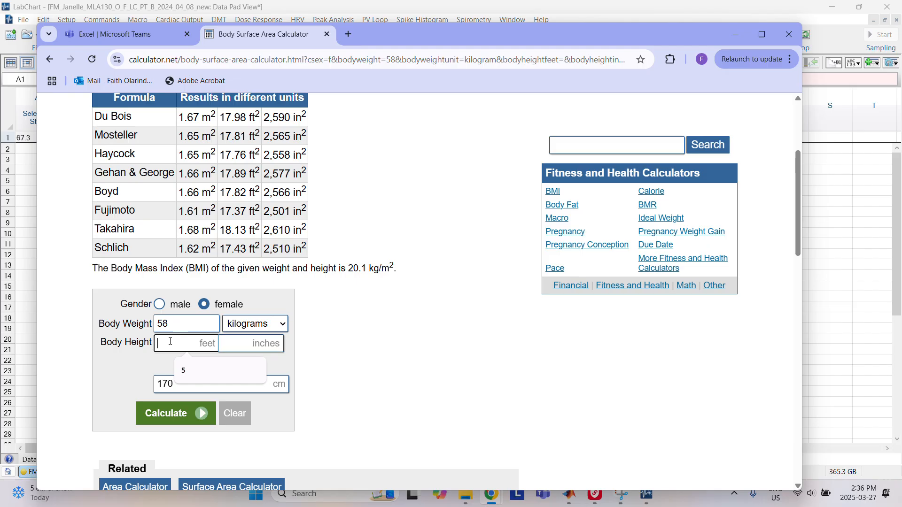
{"action": "left_click", "coordinate": [249, 341]}
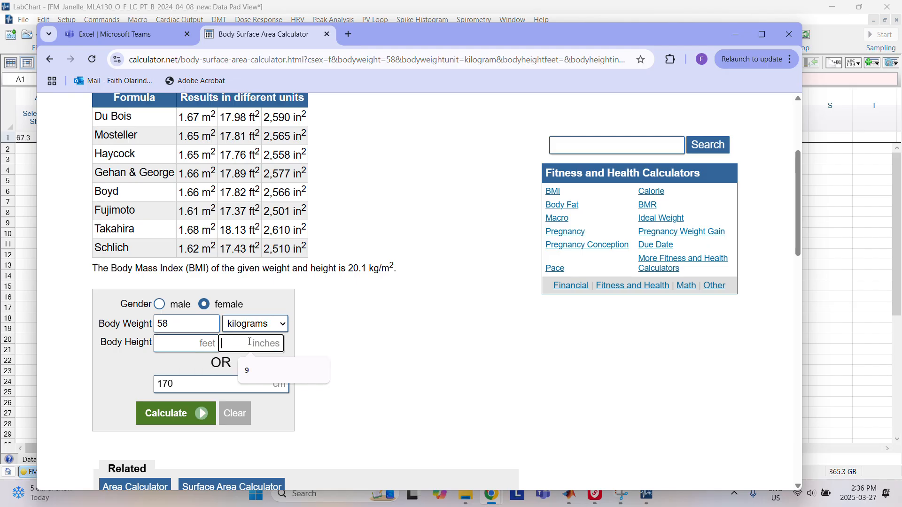
{"action": "left_click", "coordinate": [190, 385]}
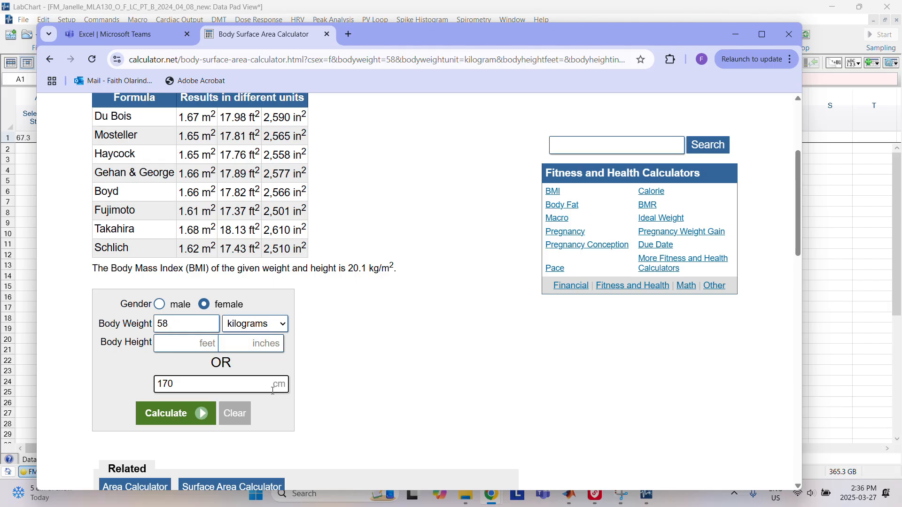
Step: Highlight the Du Bois body surface area result in square metres in the results table
{"action": "scroll", "coordinate": [177, 181], "scroll_direction": "up", "scroll_amount": 1}
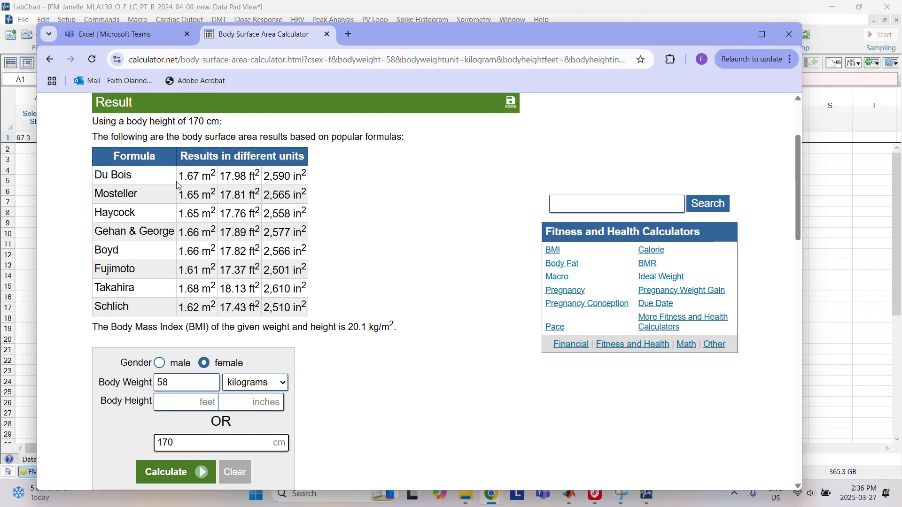
{"action": "left_click", "coordinate": [107, 178]}
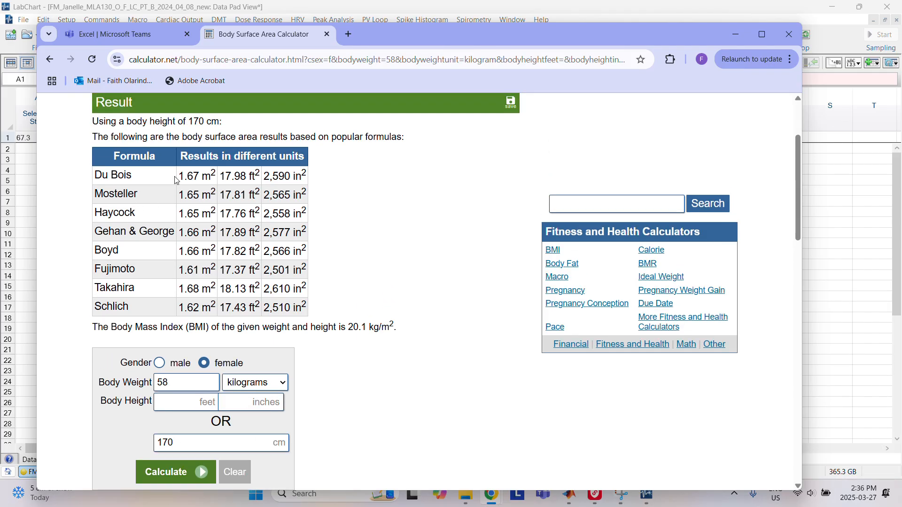
{"action": "left_click_drag", "start_coordinate": [179, 175], "coordinate": [261, 177]}
{"action": "left_click_drag", "start_coordinate": [216, 177], "coordinate": [178, 177]}
Step: Locate the BSA value in cell E47 of the participant data sheet in Excel
{"action": "left_click", "coordinate": [135, 41]}
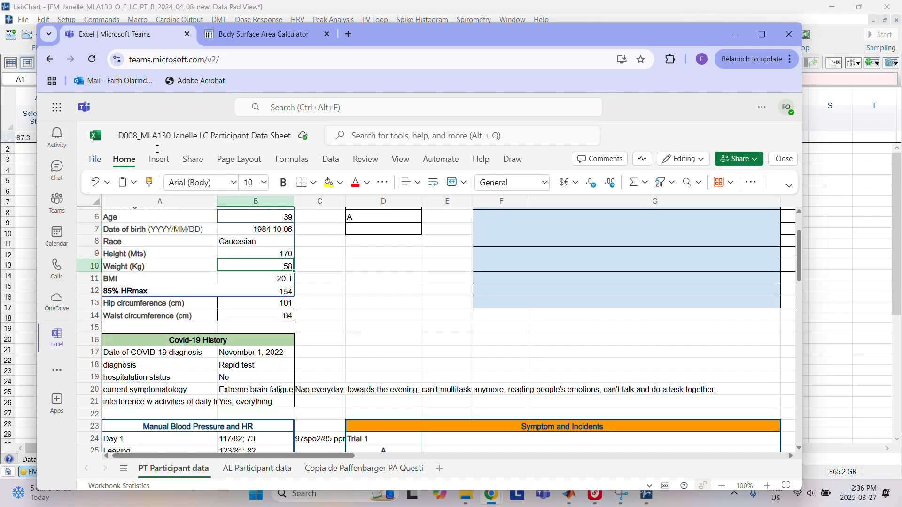
{"action": "scroll", "coordinate": [260, 278], "scroll_direction": "down", "scroll_amount": 11}
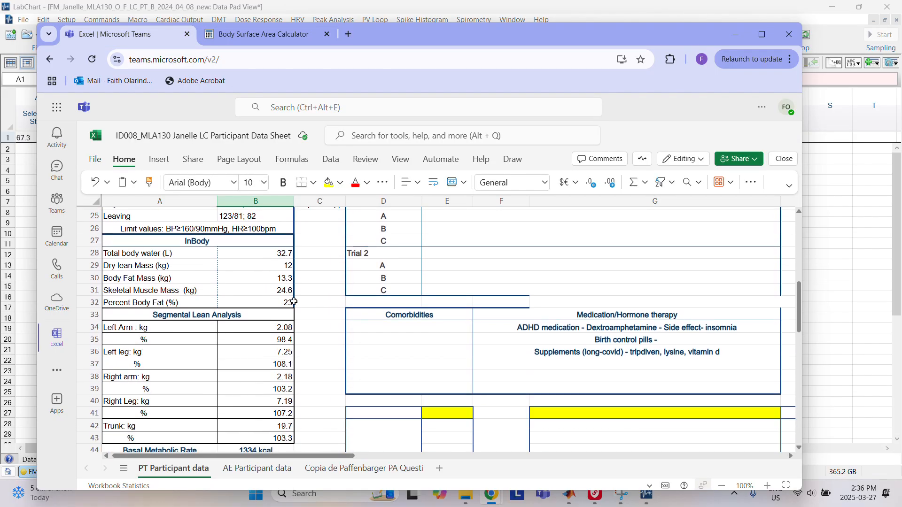
{"action": "left_click", "coordinate": [454, 312]}
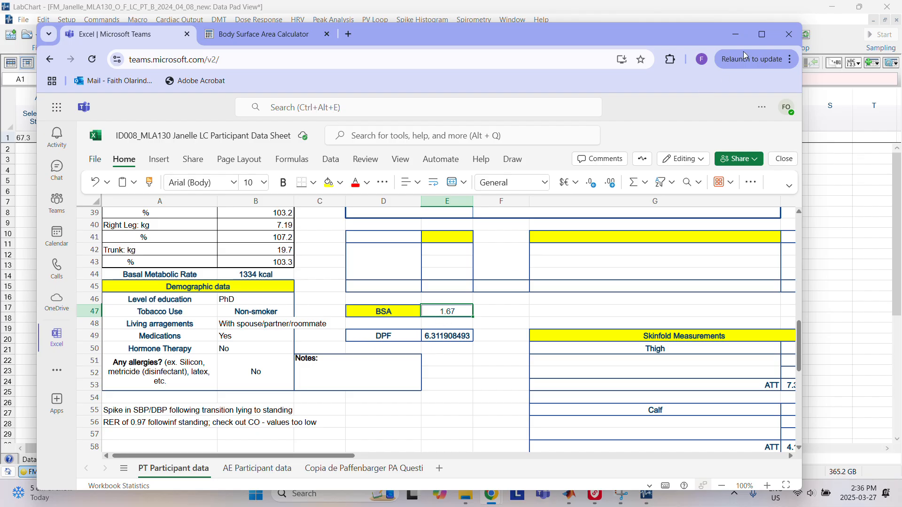
Step: Return to LabChart and complete the CI formula in the Data Pad as =F1/1.67
{"action": "left_click", "coordinate": [736, 34]}
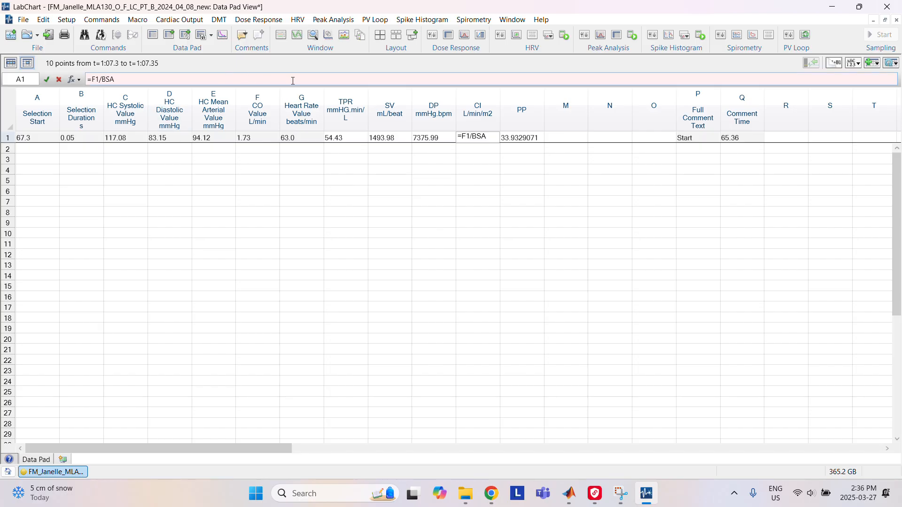
{"action": "left_click", "coordinate": [472, 136]}
{"action": "key", "text": "BackSpace"}
{"action": "key", "text": "BackSpace"}
{"action": "key", "text": "BackSpace"}
{"action": "type", "text": "1.67"}
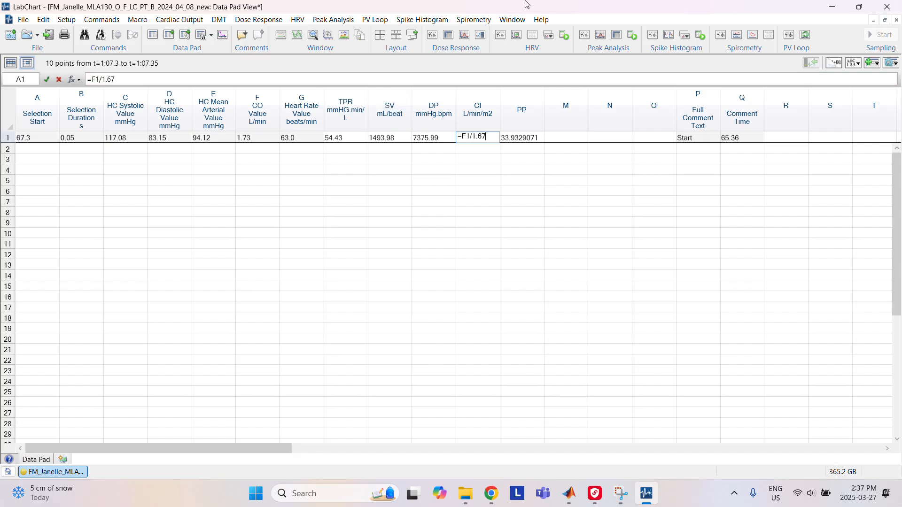
{"action": "key", "text": "Return"}
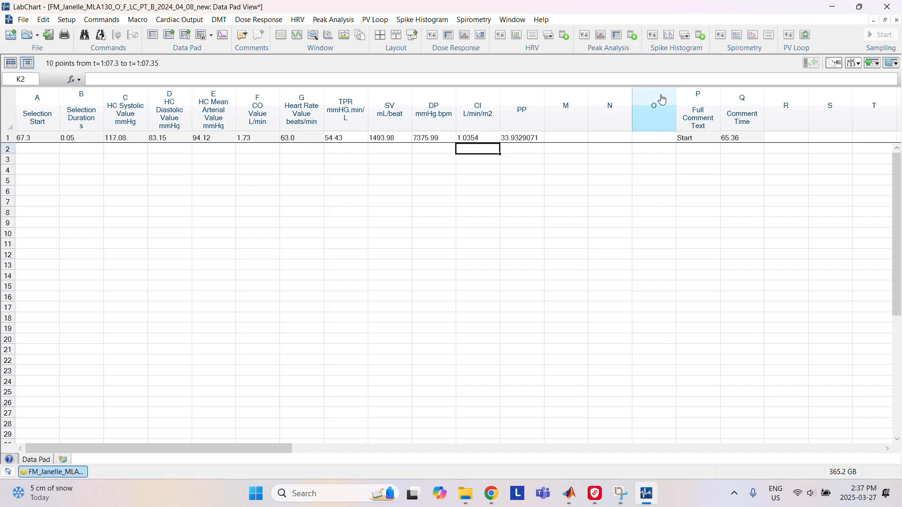
Step: Format the CI column's cells with the custom number type #,##0.00
{"action": "right_click", "coordinate": [479, 117]}
{"action": "left_click", "coordinate": [517, 203]}
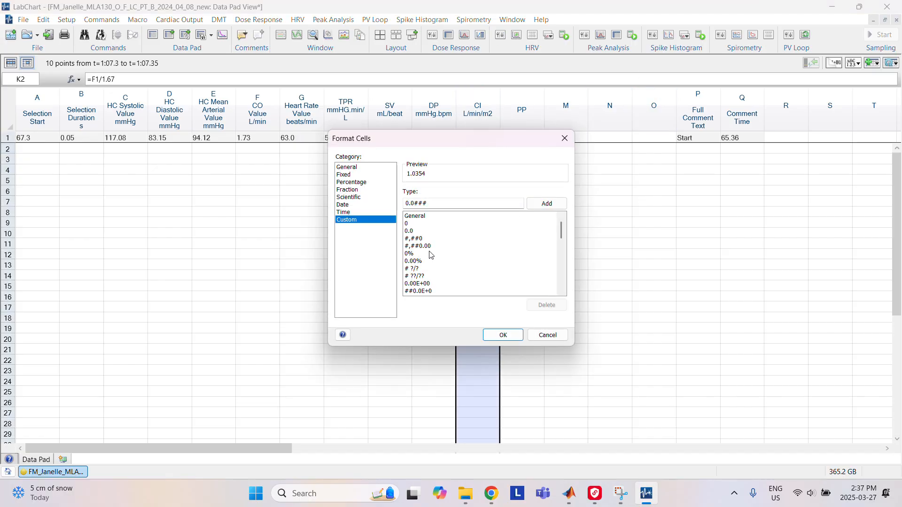
{"action": "left_click", "coordinate": [430, 246]}
{"action": "left_click", "coordinate": [502, 335]}
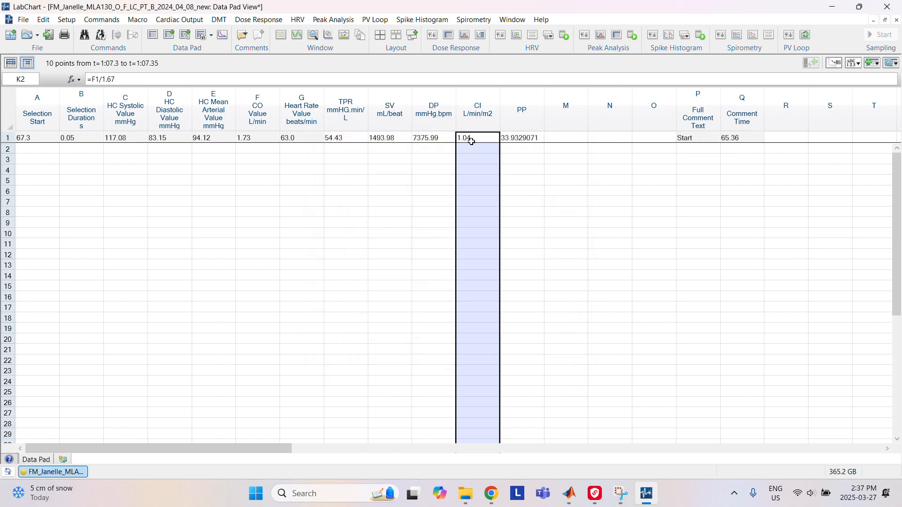
Step: Format the PP column's cells with the custom number type #,##0.00
{"action": "left_click", "coordinate": [519, 118]}
{"action": "right_click", "coordinate": [526, 116]}
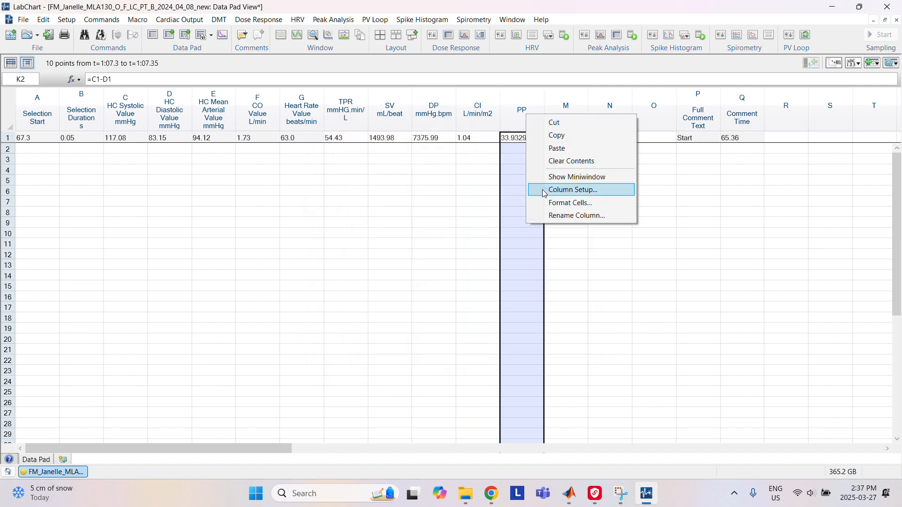
{"action": "left_click", "coordinate": [553, 204]}
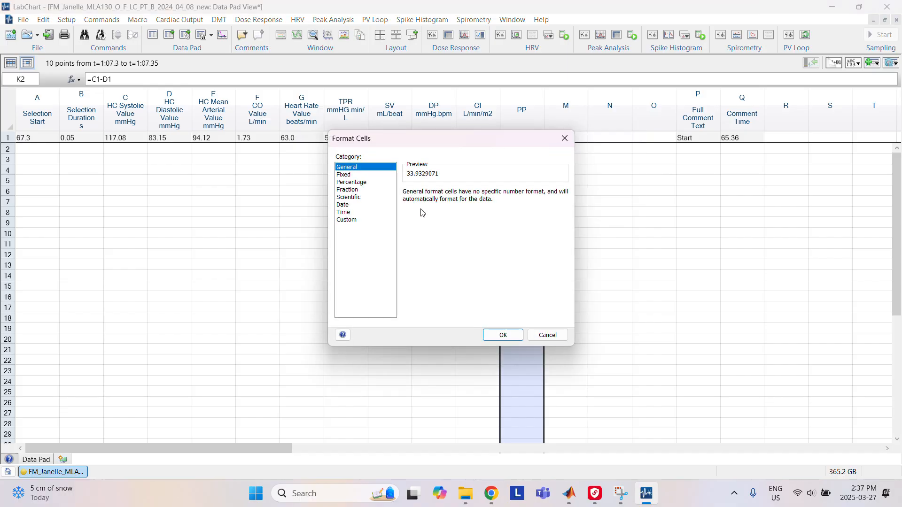
{"action": "left_click", "coordinate": [352, 220]}
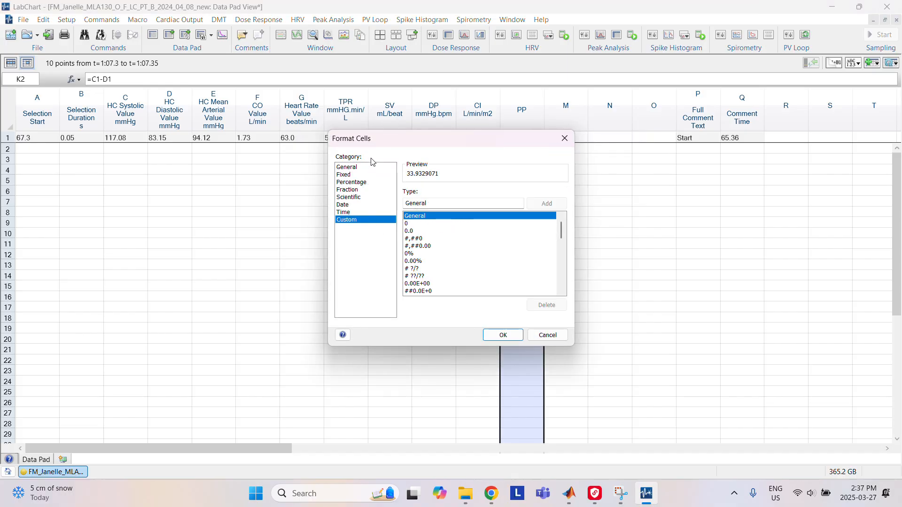
{"action": "left_click", "coordinate": [413, 246]}
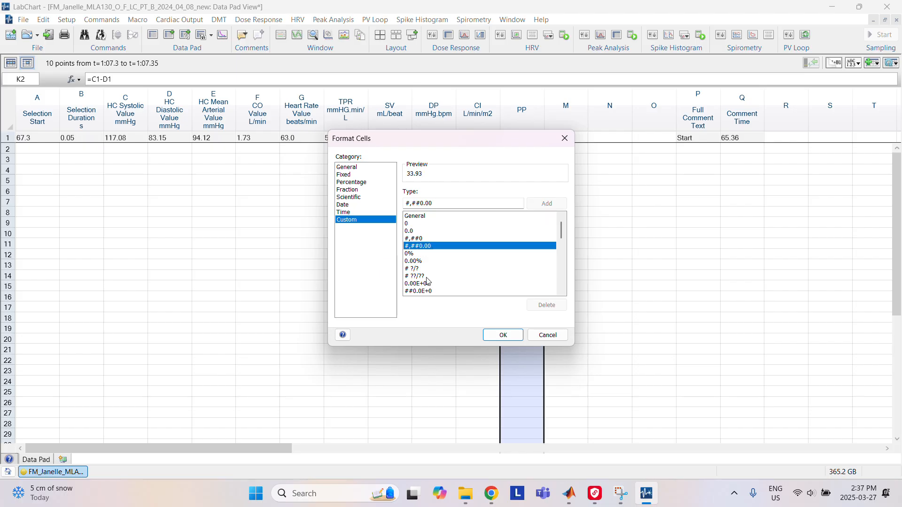
{"action": "left_click", "coordinate": [503, 335]}
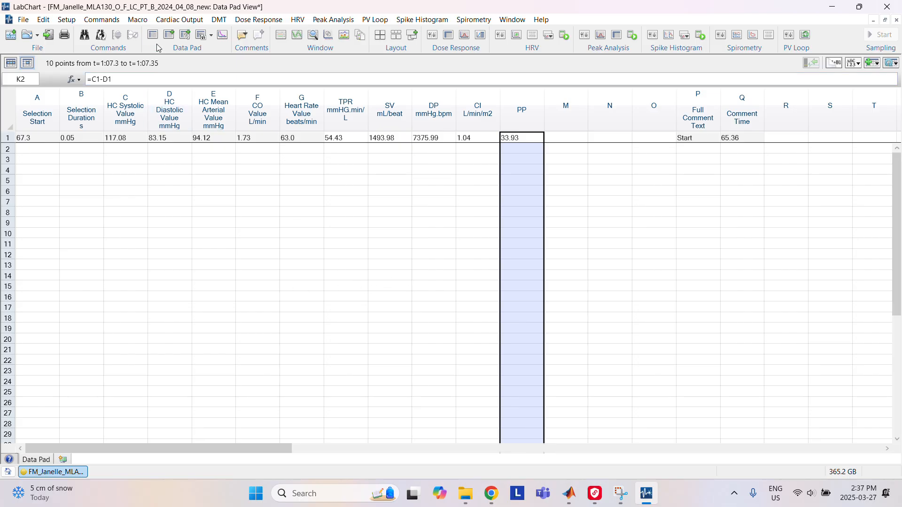
Step: Show the Chart View around the Start comment and select the single beat at about 1:03 across the channels
{"action": "left_click", "coordinate": [282, 40]}
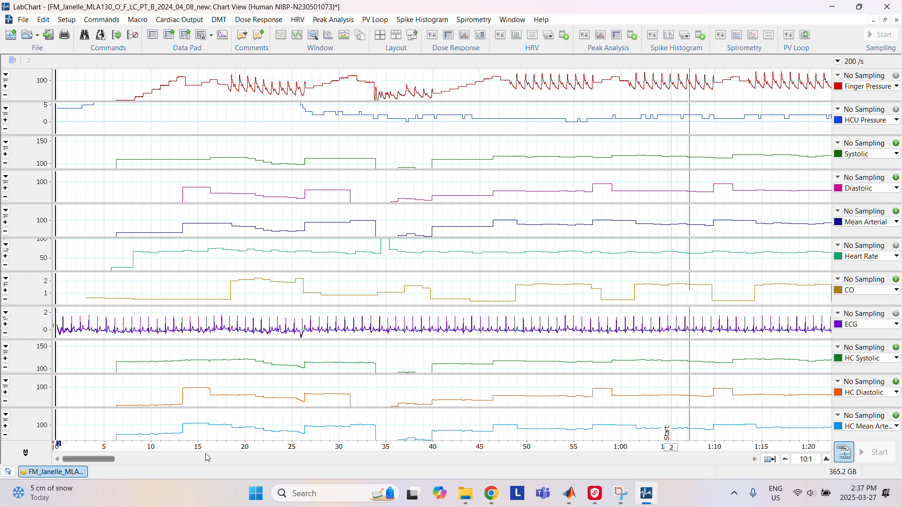
{"action": "left_click_drag", "start_coordinate": [103, 460], "coordinate": [134, 472]}
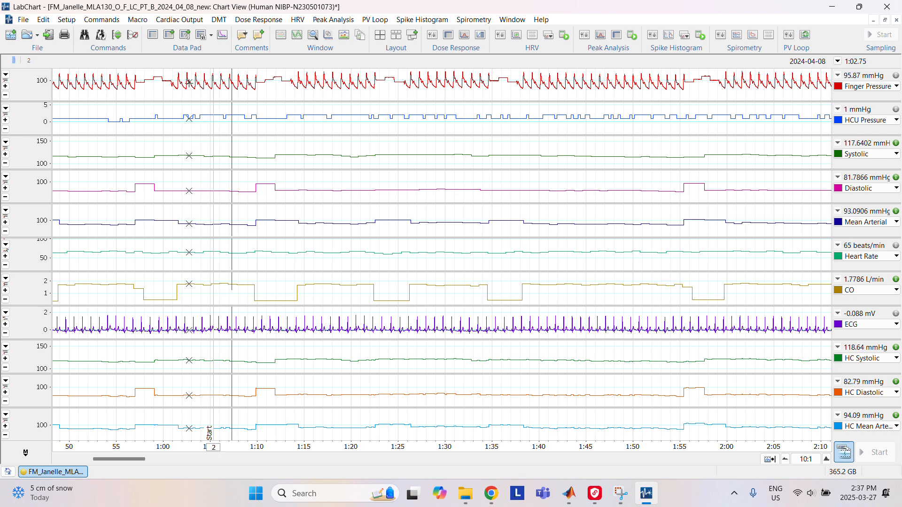
{"action": "left_click", "coordinate": [187, 73]}
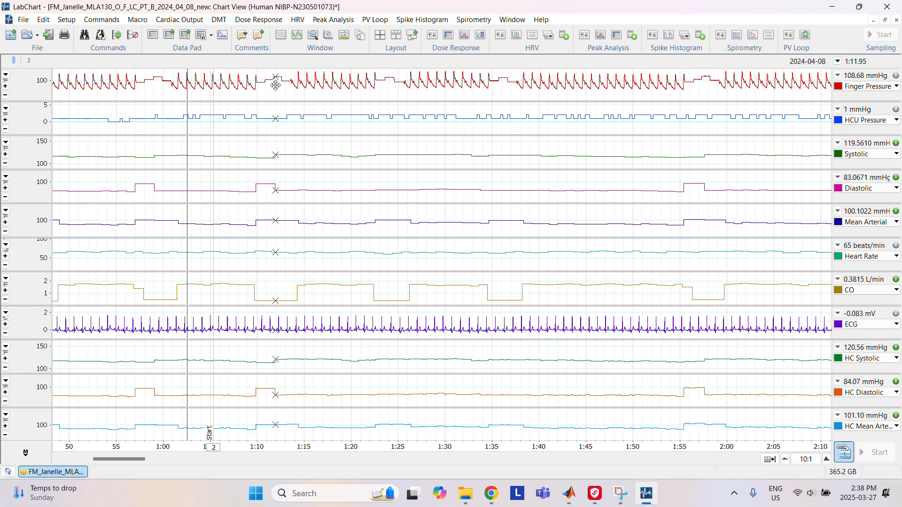
{"action": "key", "text": "ctrl+g"}
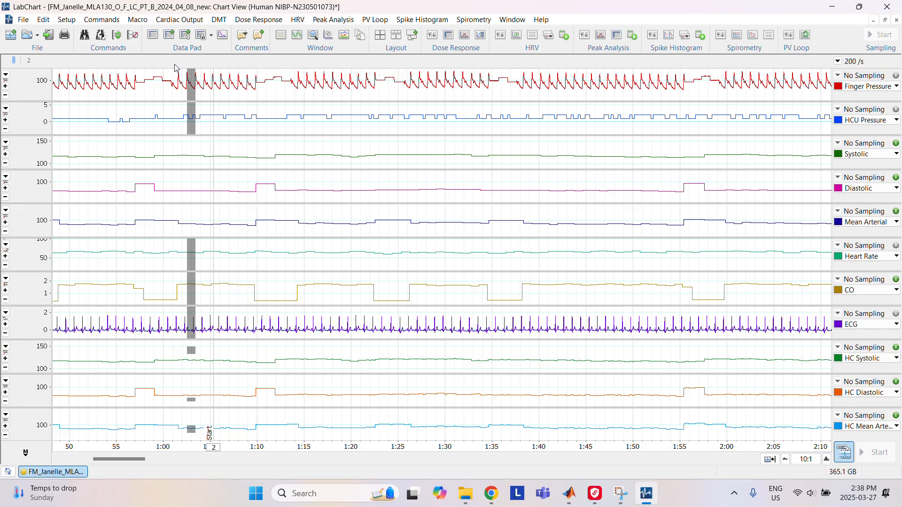
Step: Find the next local maximum in Finger Pressure with a 5% threshold, selecting to the previous point on all channels
{"action": "left_click", "coordinate": [108, 21]}
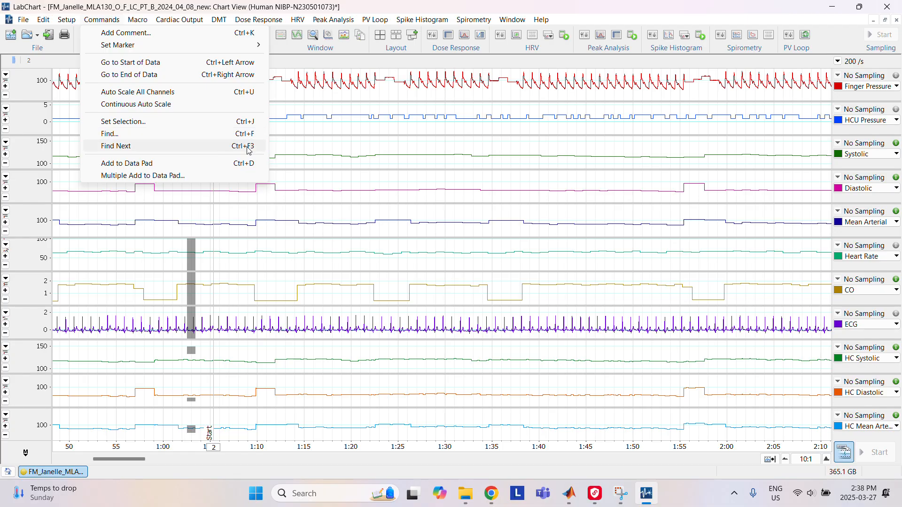
{"action": "left_click", "coordinate": [159, 134]}
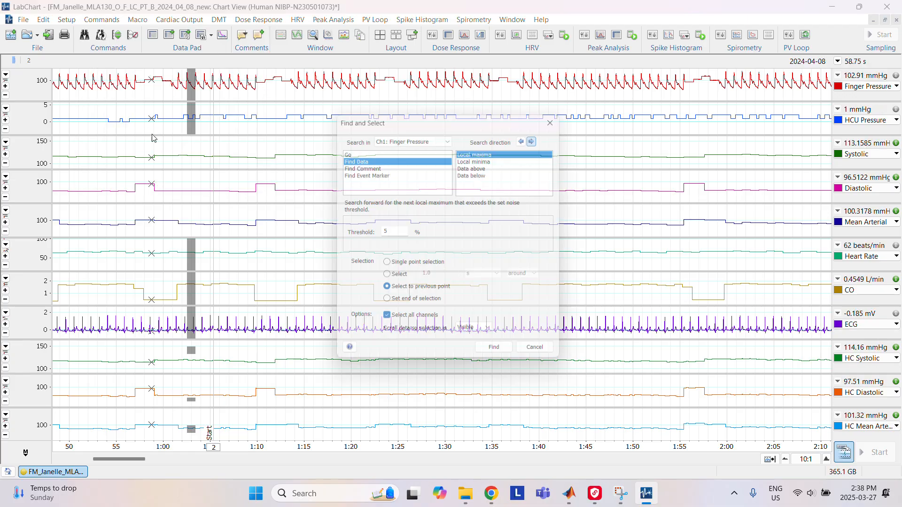
{"action": "left_click", "coordinate": [399, 229]}
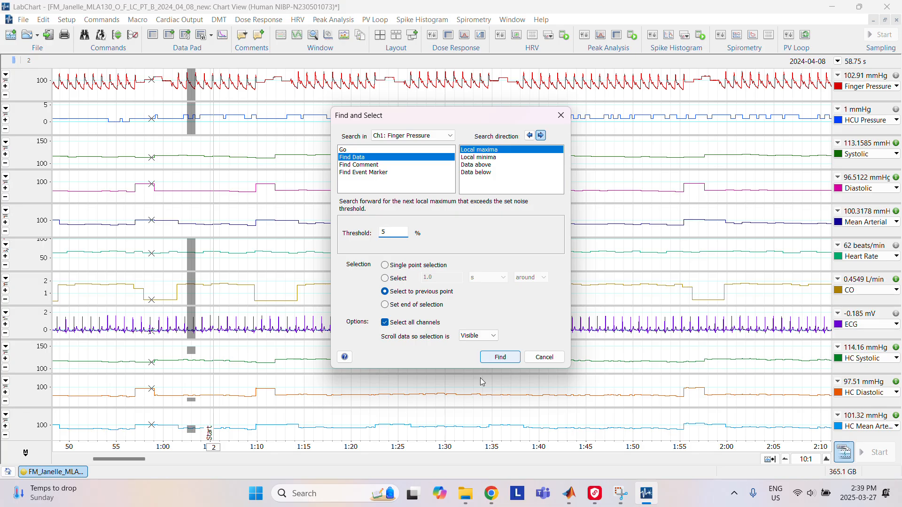
{"action": "left_click", "coordinate": [507, 359]}
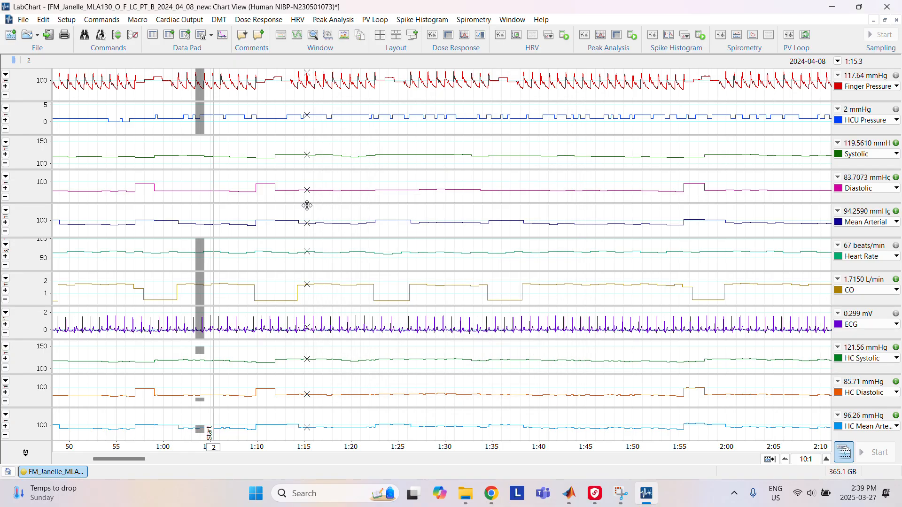
Step: Repeat the local maxima search to advance the beat selection from the Start comment to about 10:58, before the Standing comment
{"action": "key", "text": "F3"}
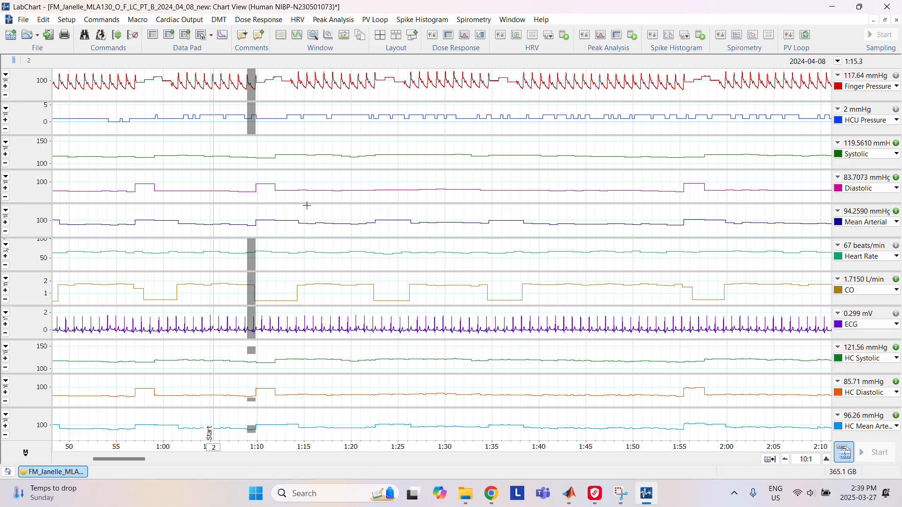
{"action": "key", "text": "F3"}
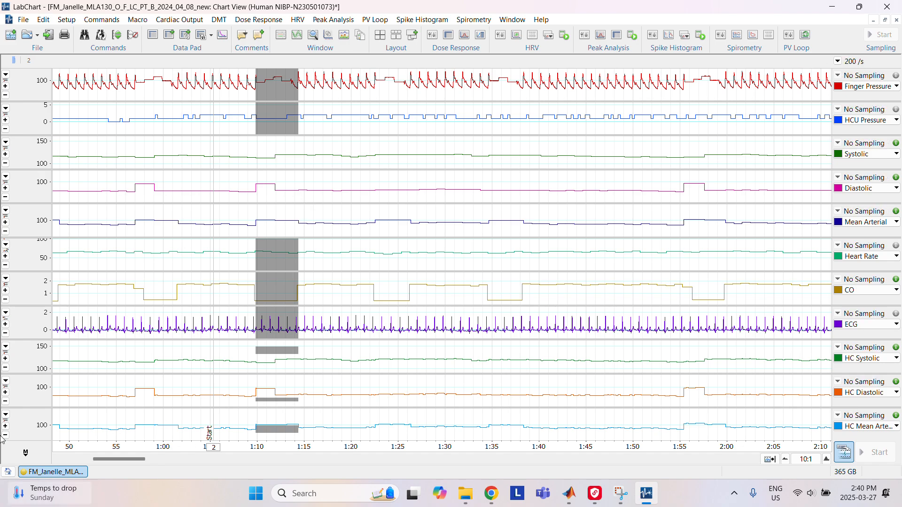
{"action": "left_click_drag", "start_coordinate": [141, 470], "coordinate": [108, 474]}
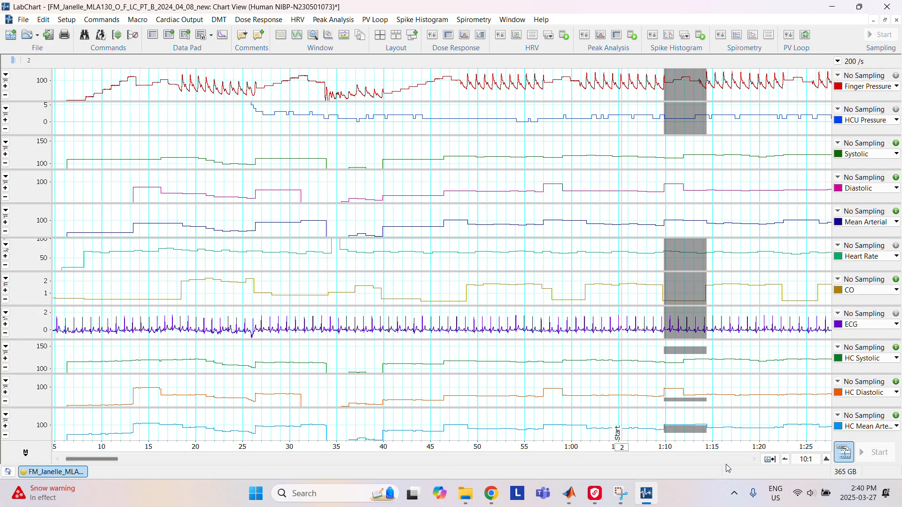
{"action": "left_click_drag", "start_coordinate": [112, 461], "coordinate": [138, 469]}
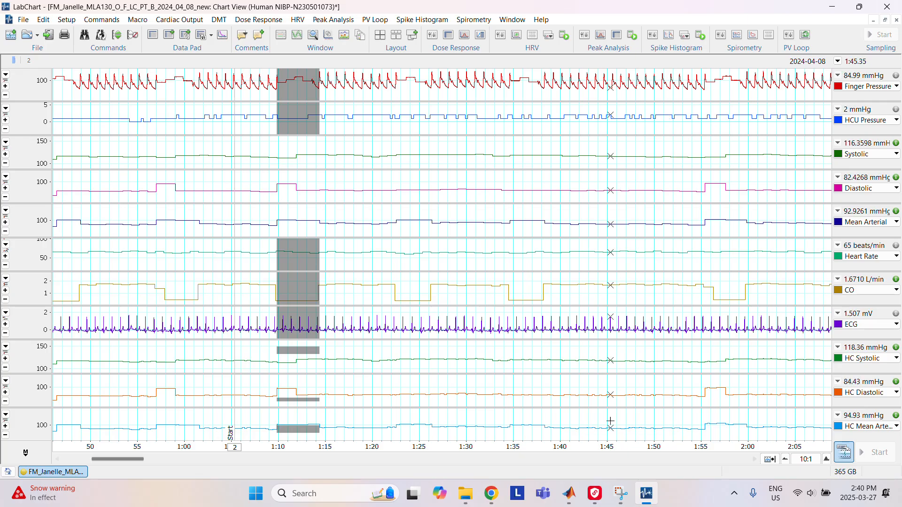
{"action": "key", "text": "ctrl+g"}
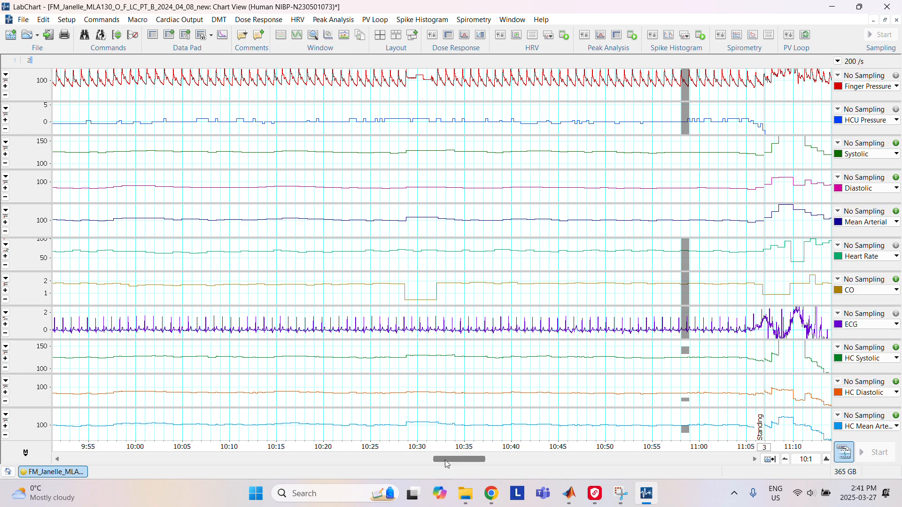
Step: Auto scale the HC Diastolic, HC Systolic and HC Mean Arterial channels around the Standing comment
{"action": "left_click_drag", "start_coordinate": [446, 461], "coordinate": [467, 462]}
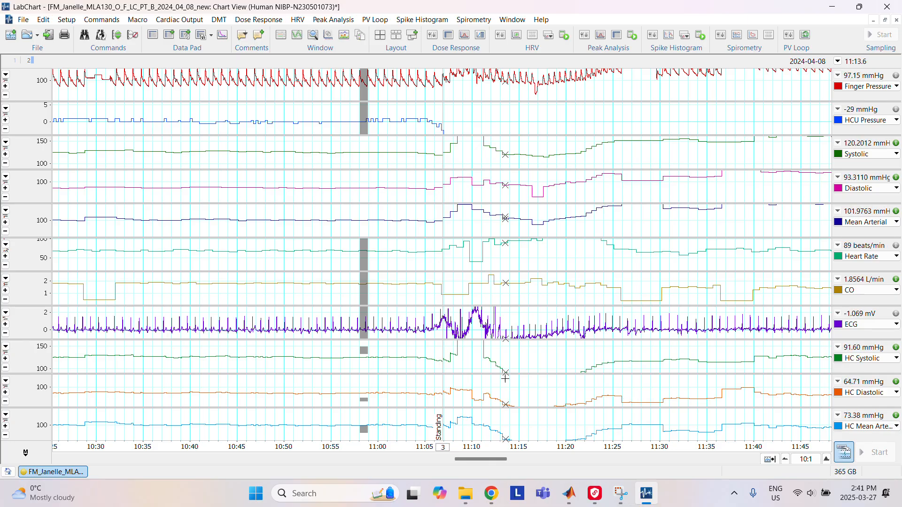
{"action": "right_click", "coordinate": [512, 399]}
{"action": "left_click", "coordinate": [540, 253]}
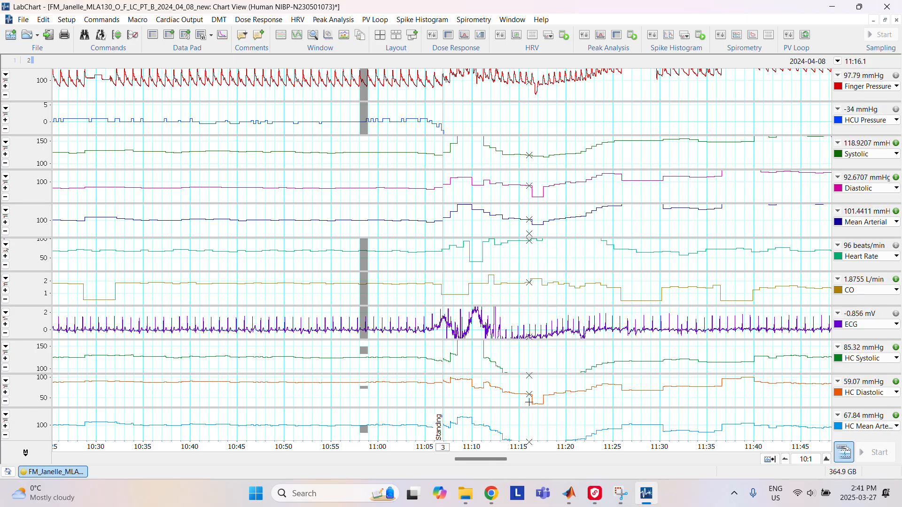
{"action": "right_click", "coordinate": [508, 220]}
{"action": "left_click", "coordinate": [561, 219]}
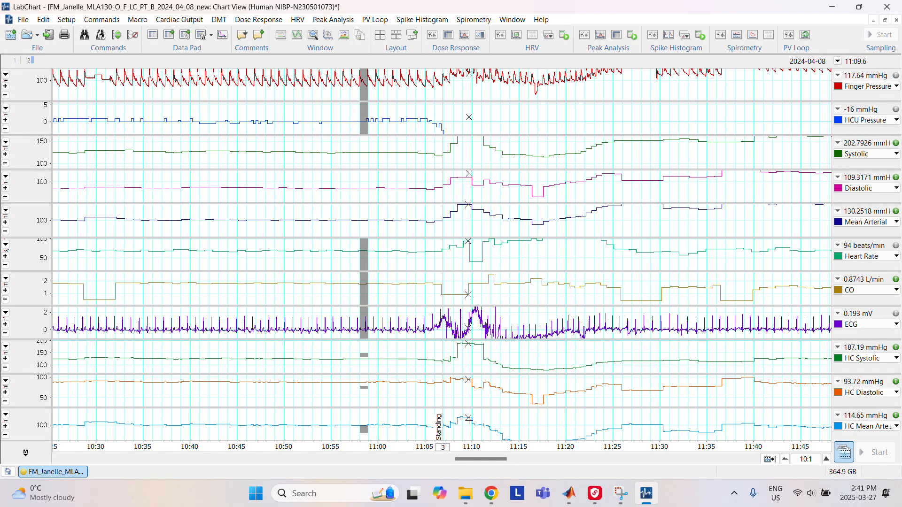
{"action": "right_click", "coordinate": [493, 420]}
{"action": "left_click", "coordinate": [543, 283]}
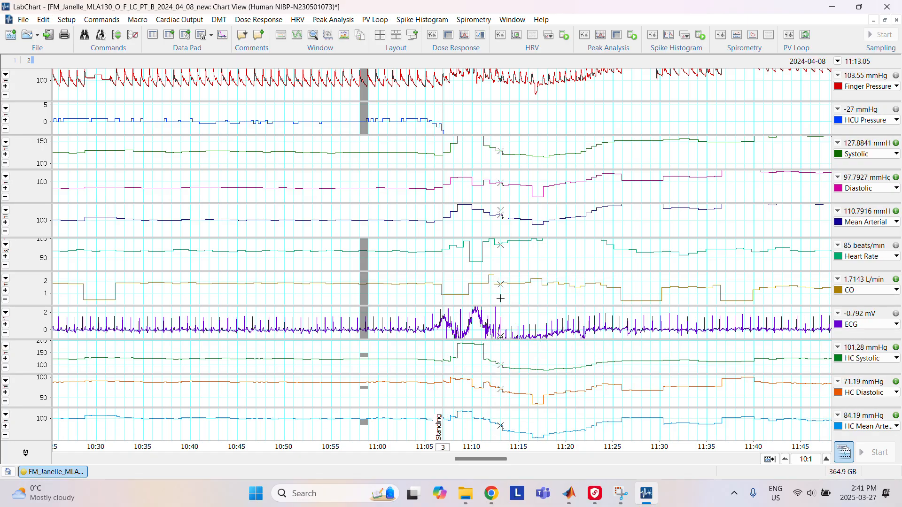
Step: Rescale and shift the Finger Pressure channel's vertical axis so the pulses fill its strip, with the 100 and 150 mmHg marks showing
{"action": "right_click", "coordinate": [494, 83]}
{"action": "left_click", "coordinate": [499, 89]}
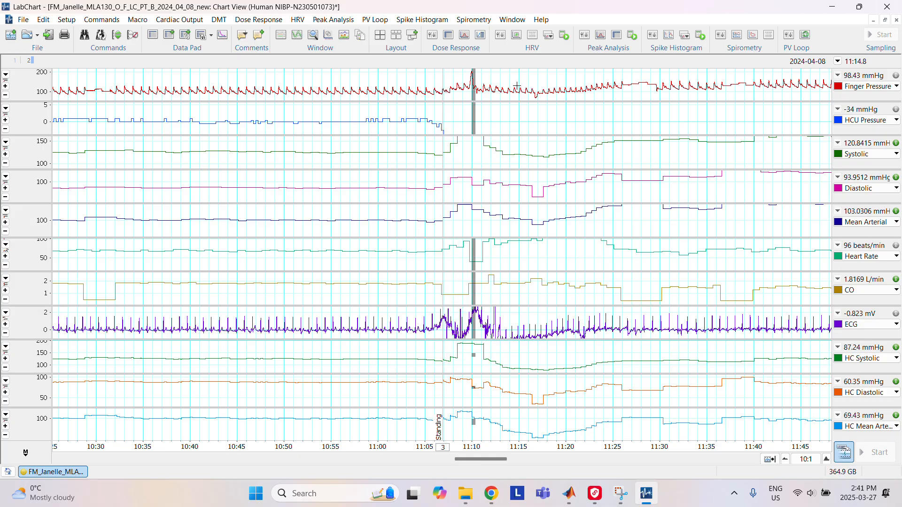
{"action": "right_click", "coordinate": [496, 76]}
{"action": "left_click", "coordinate": [529, 85]}
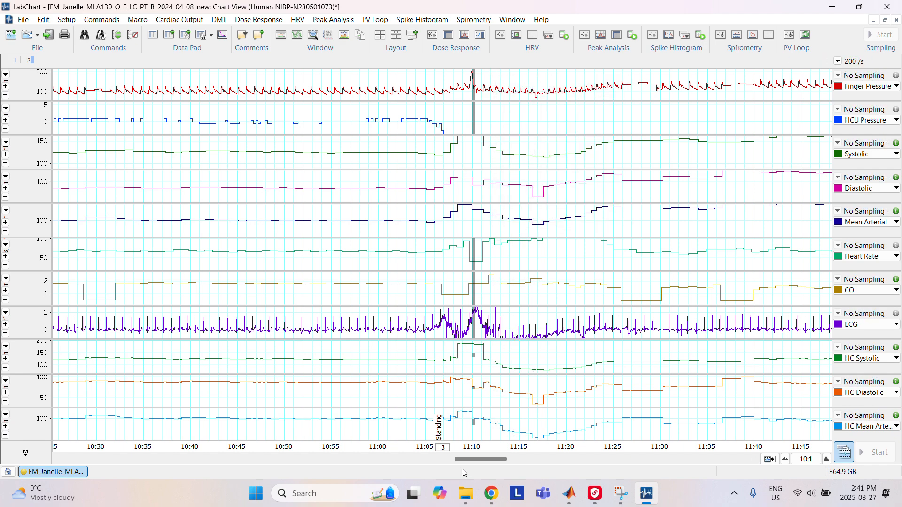
{"action": "left_click", "coordinate": [5, 87]}
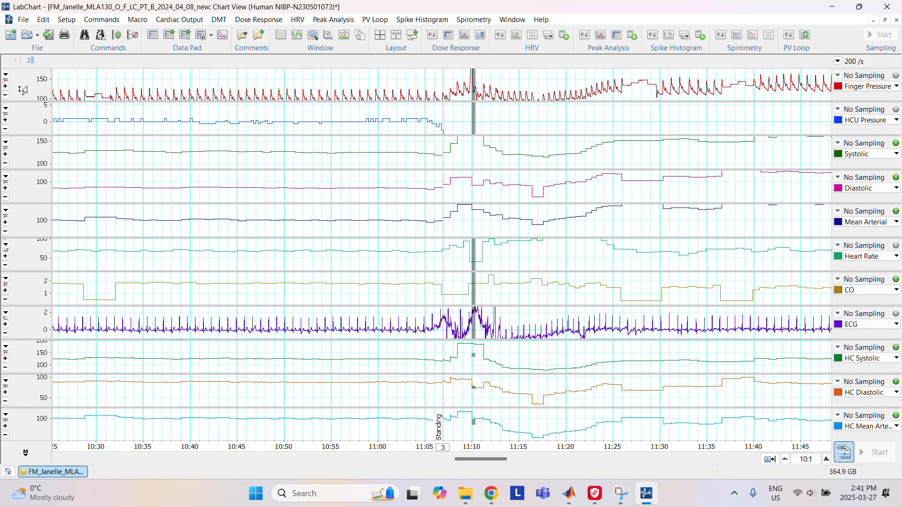
{"action": "left_click_drag", "start_coordinate": [23, 90], "coordinate": [23, 85]}
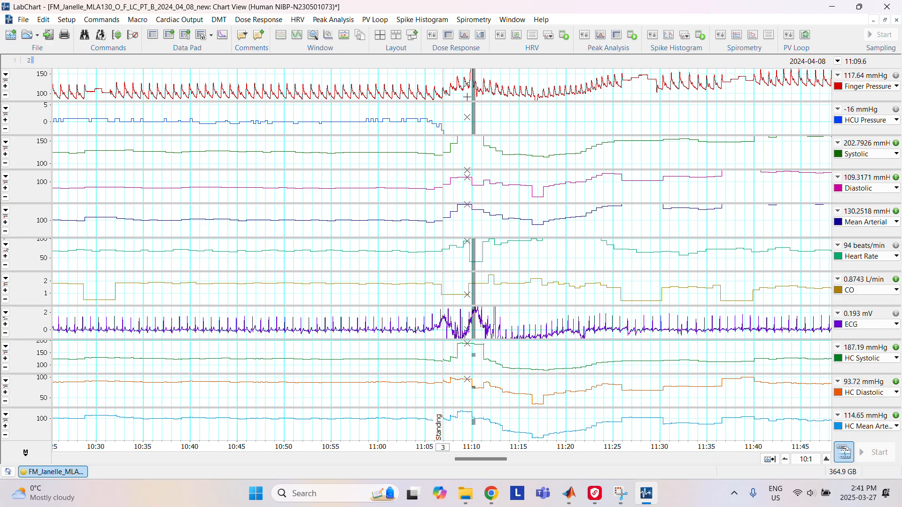
Step: Try selecting Finger Pressure beats forward from about 11:03 by finding local maxima at a 7% threshold, selecting to the previous point
{"action": "key", "text": "ctrl+g"}
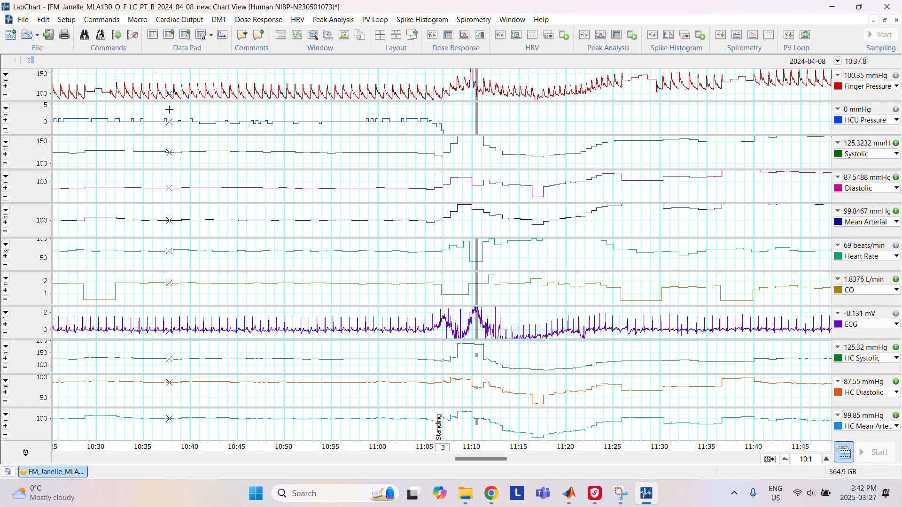
{"action": "left_click", "coordinate": [409, 448]}
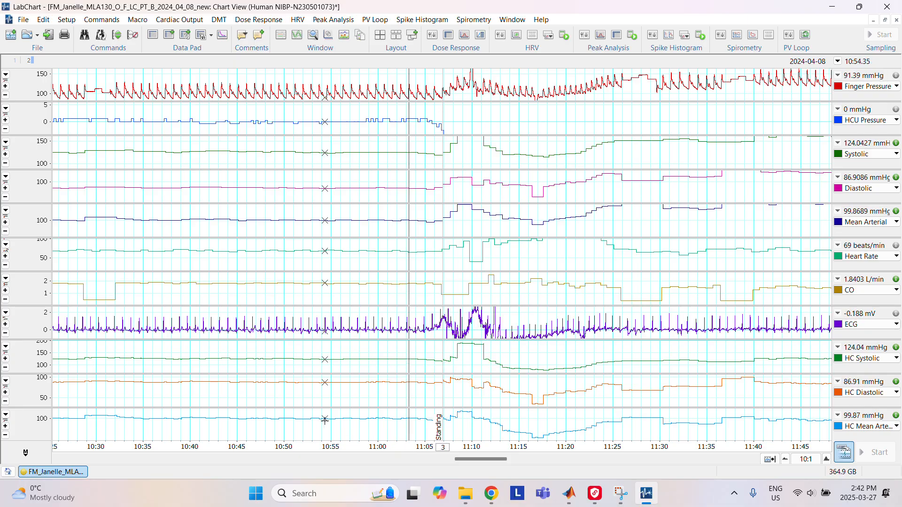
{"action": "left_click", "coordinate": [100, 21]}
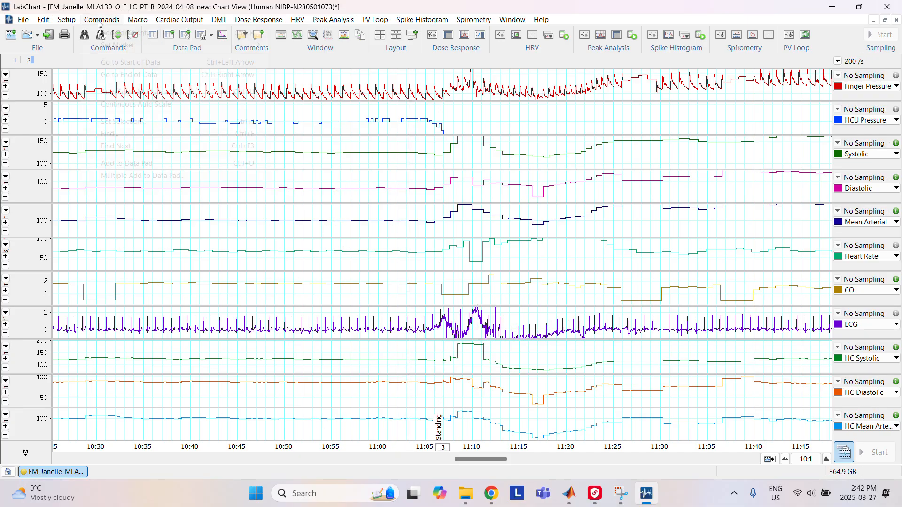
{"action": "left_click", "coordinate": [110, 134]}
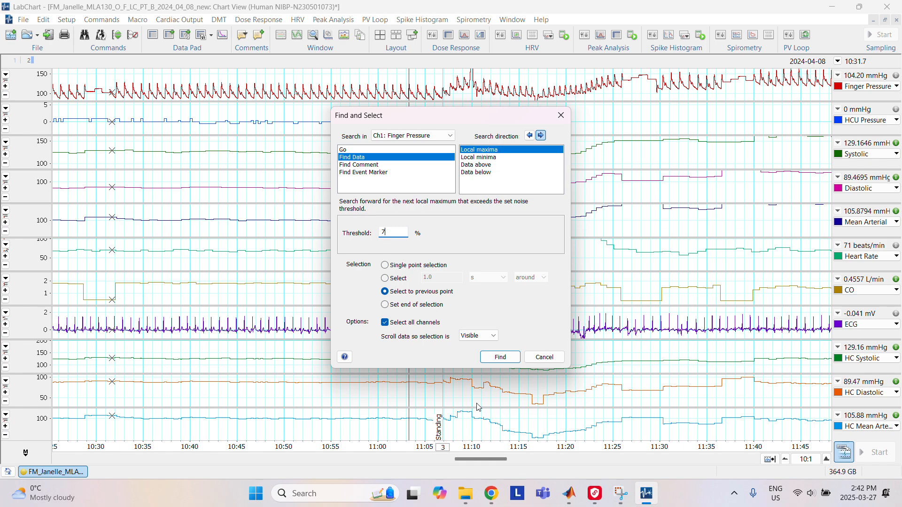
{"action": "left_click", "coordinate": [500, 358]}
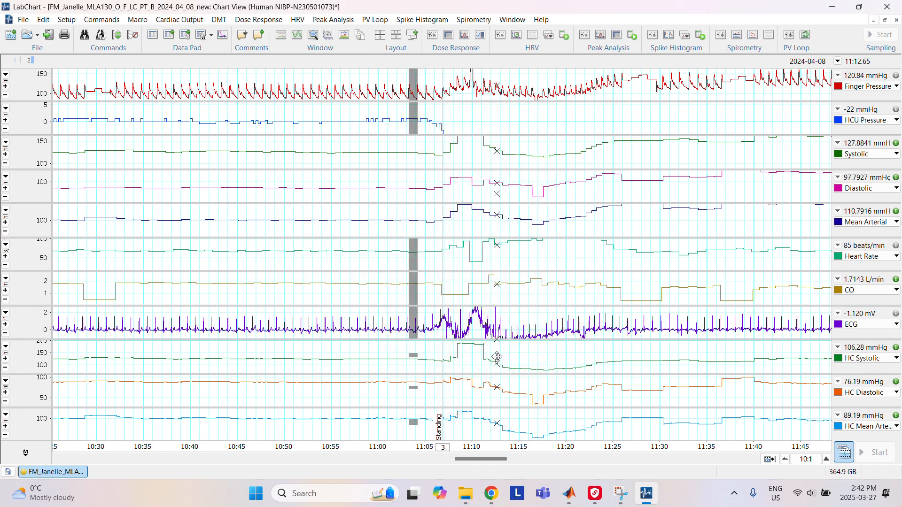
Step: Advance the 7% peak search beat by beat past the Standing comment to about 11:11, checking each selection
{"action": "key", "text": "F3"}
{"action": "key", "text": "F3"}
{"action": "key", "text": "F3"}
{"action": "key", "text": "F3"}
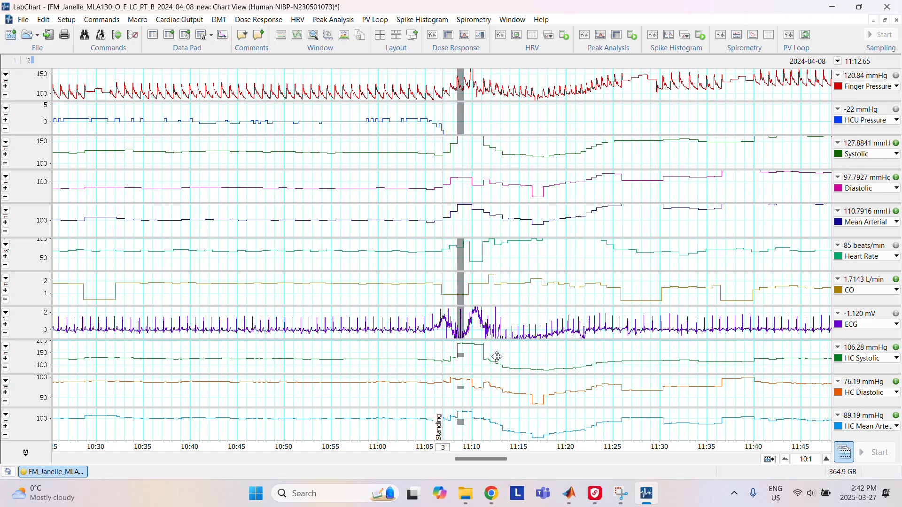
{"action": "key", "text": "F3"}
{"action": "key", "text": "F3"}
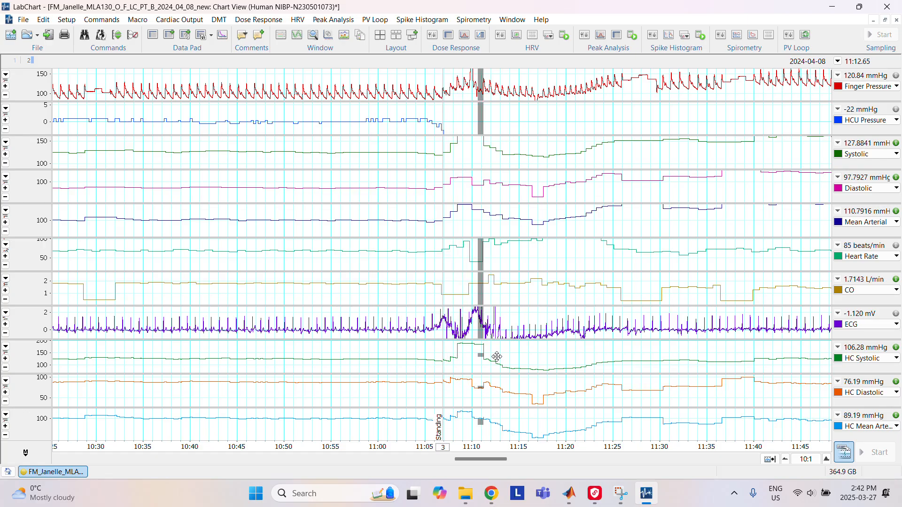
{"action": "key", "text": "F3"}
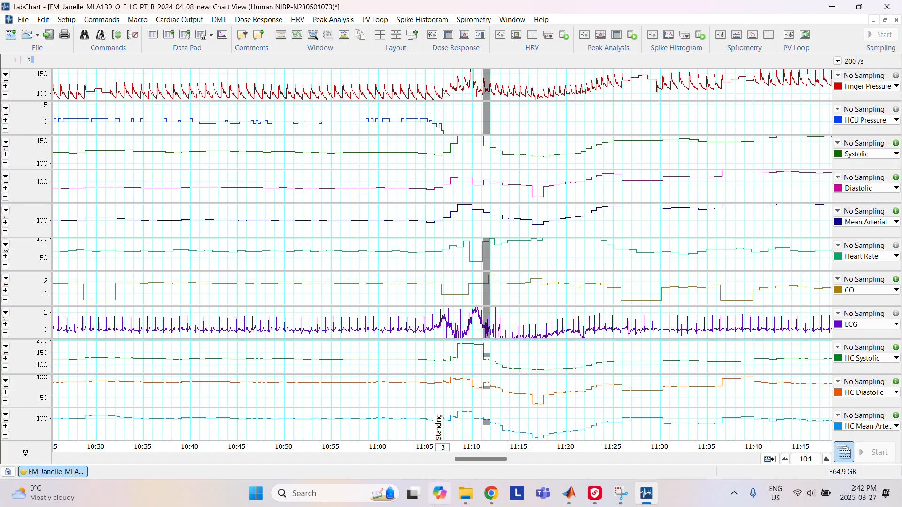
Step: Restart the Finger Pressure local maxima search from about 11:03 with the threshold set to 8%
{"action": "left_click", "coordinate": [411, 444]}
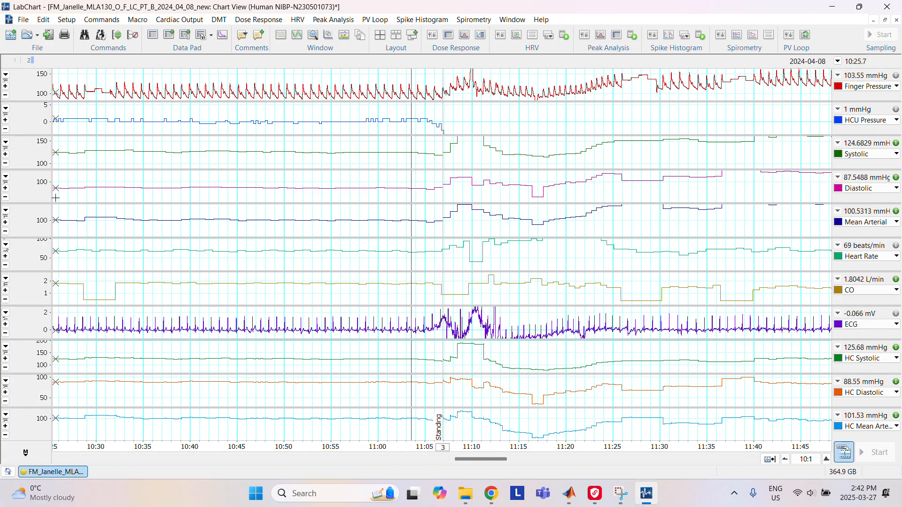
{"action": "left_click", "coordinate": [101, 19]}
{"action": "left_click", "coordinate": [132, 147]}
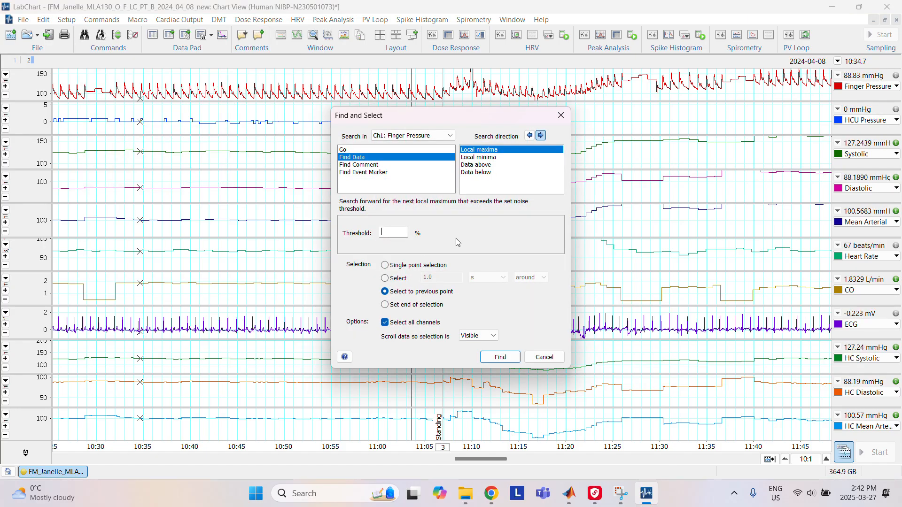
{"action": "key", "text": "BackSpace"}
{"action": "type", "text": "8"}
{"action": "left_click", "coordinate": [492, 362]}
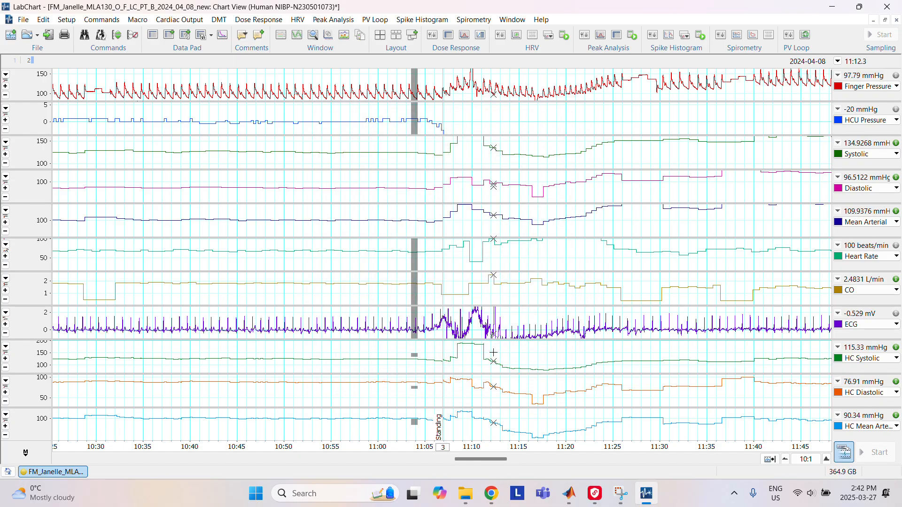
Step: Advance the 8% peak search beat by beat from about 11:03 to about 13:46, checking that each selection spans one Finger Pressure beat
{"action": "key", "text": "ctrl+g"}
{"action": "key", "text": "ctrl+g"}
{"action": "key", "text": "ctrl+g"}
{"action": "key", "text": "ctrl+g"}
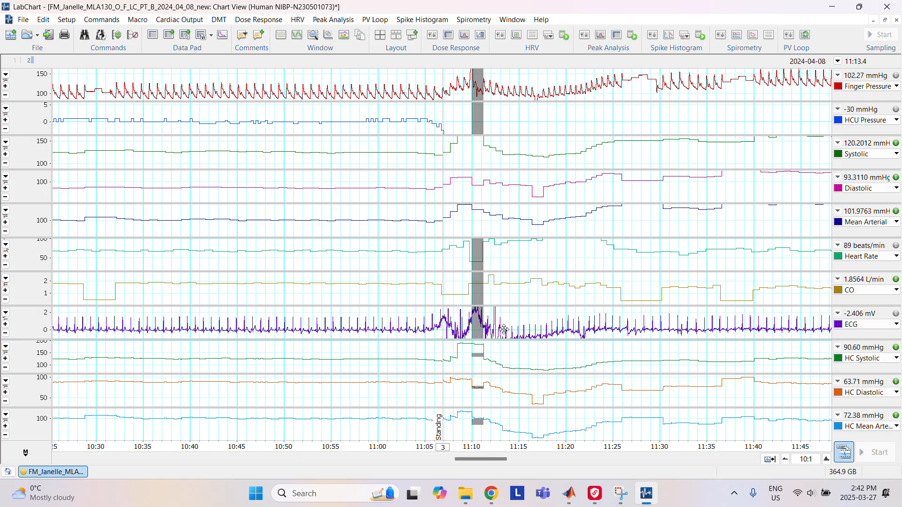
{"action": "key", "text": "ctrl+g"}
{"action": "key", "text": "ctrl+g"}
{"action": "key", "text": "ctrl+g"}
{"action": "key", "text": "ctrl+g"}
{"action": "key", "text": "ctrl+g"}
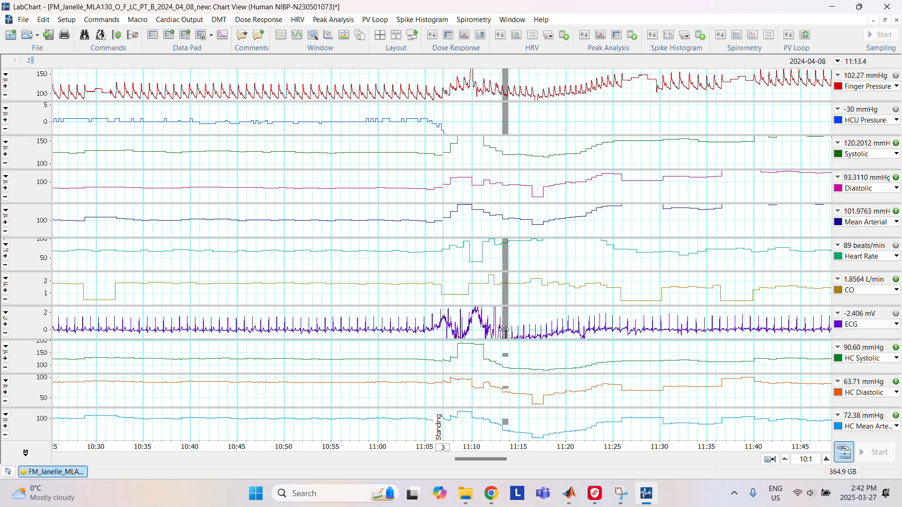
{"action": "key", "text": "ctrl+g"}
{"action": "key", "text": "ctrl+g"}
{"action": "key", "text": "ctrl+g"}
{"action": "key", "text": "ctrl+g"}
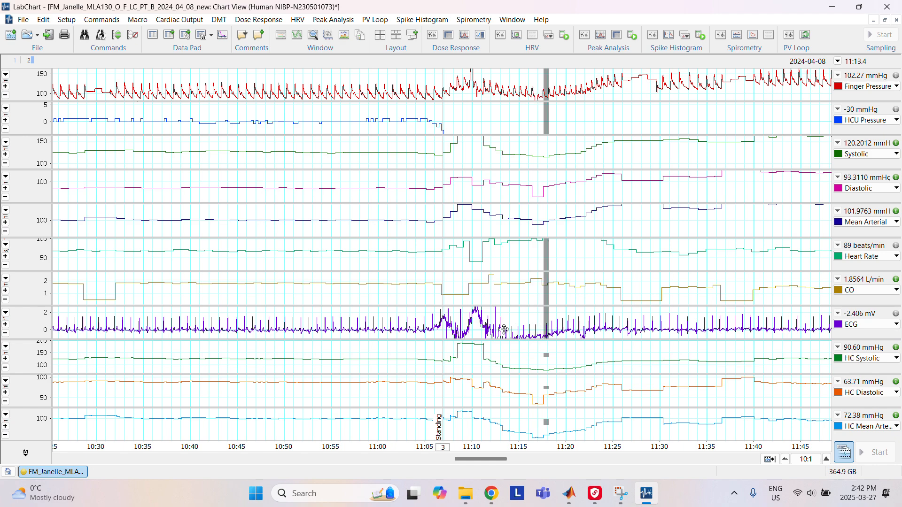
{"action": "key", "text": "ctrl+g"}
{"action": "key", "text": "ctrl+g"}
{"action": "key", "text": "ctrl+g"}
{"action": "key", "text": "ctrl+g"}
{"action": "key", "text": "ctrl+g"}
{"action": "key", "text": "ctrl+g"}
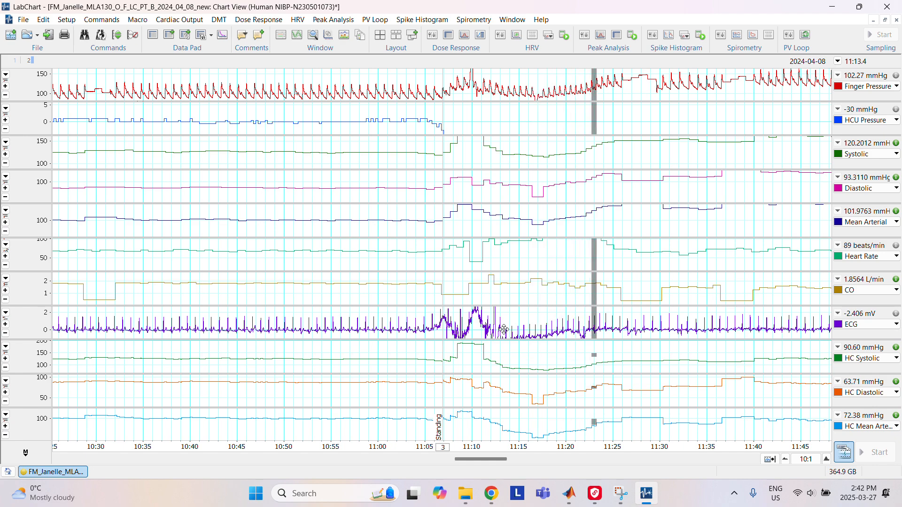
{"action": "key", "text": "ctrl+g"}
{"action": "key", "text": "ctrl+g"}
{"action": "key", "text": "ctrl+g"}
{"action": "key", "text": "ctrl+g"}
{"action": "key", "text": "ctrl+g"}
{"action": "key", "text": "ctrl+g"}
{"action": "key", "text": "ctrl+g"}
{"action": "key", "text": "ctrl+g"}
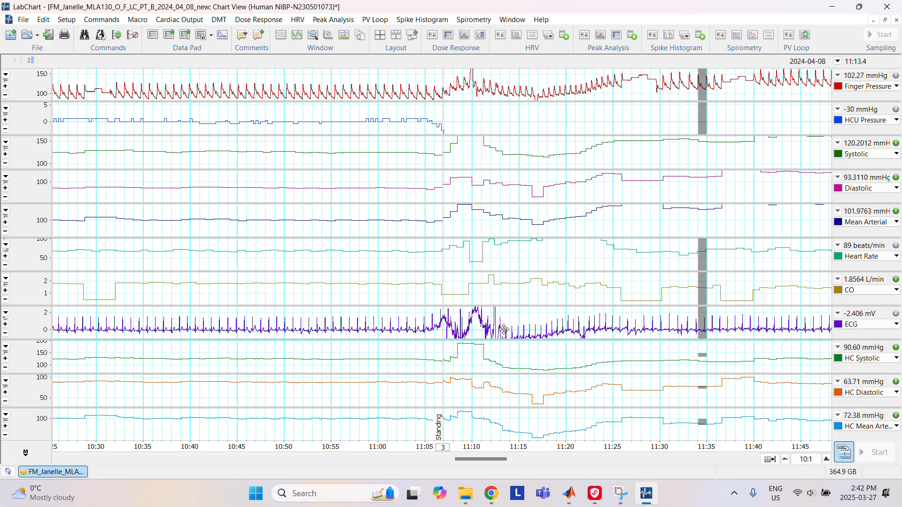
{"action": "key", "text": "ctrl+g"}
{"action": "key", "text": "ctrl+g"}
{"action": "key", "text": "ctrl+g"}
{"action": "key", "text": "ctrl+g"}
{"action": "key", "text": "ctrl+g"}
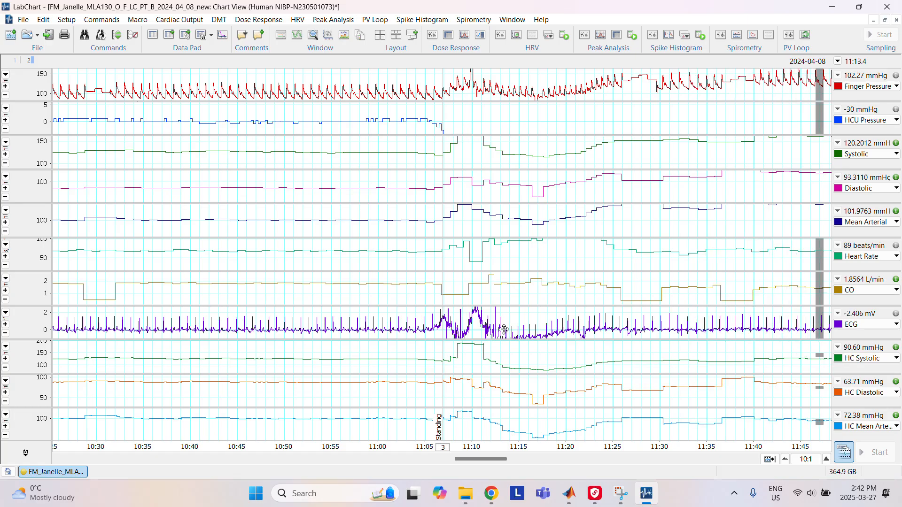
{"action": "key", "text": "ctrl+g"}
{"action": "key", "text": "ctrl+g"}
{"action": "key", "text": "ctrl+g"}
{"action": "key", "text": "ctrl+g"}
{"action": "key", "text": "ctrl+g"}
{"action": "key", "text": "ctrl+g"}
{"action": "key", "text": "ctrl+g"}
{"action": "key", "text": "ctrl+g"}
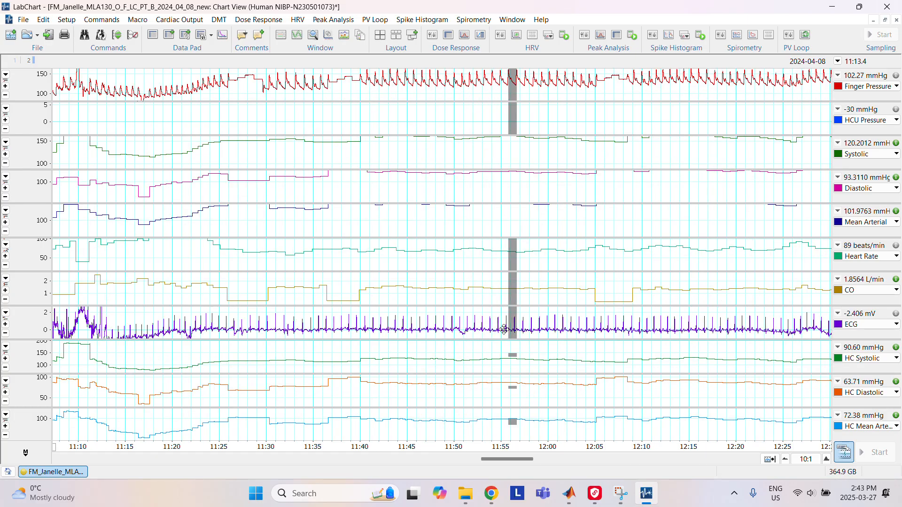
{"action": "key", "text": "ctrl+g"}
{"action": "key", "text": "ctrl+g"}
{"action": "key", "text": "ctrl+g"}
{"action": "key", "text": "ctrl+g"}
{"action": "key", "text": "ctrl+g"}
{"action": "key", "text": "ctrl+g"}
{"action": "key", "text": "ctrl+g"}
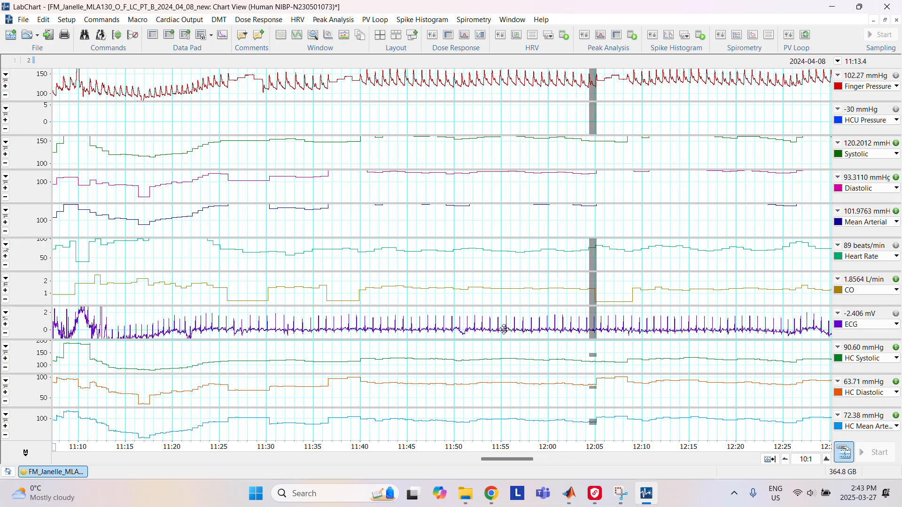
{"action": "key", "text": "ctrl+g"}
{"action": "key", "text": "ctrl+g"}
{"action": "key", "text": "ctrl+g"}
{"action": "key", "text": "ctrl+g"}
{"action": "key", "text": "ctrl+g"}
{"action": "key", "text": "ctrl+g"}
{"action": "key", "text": "ctrl+g"}
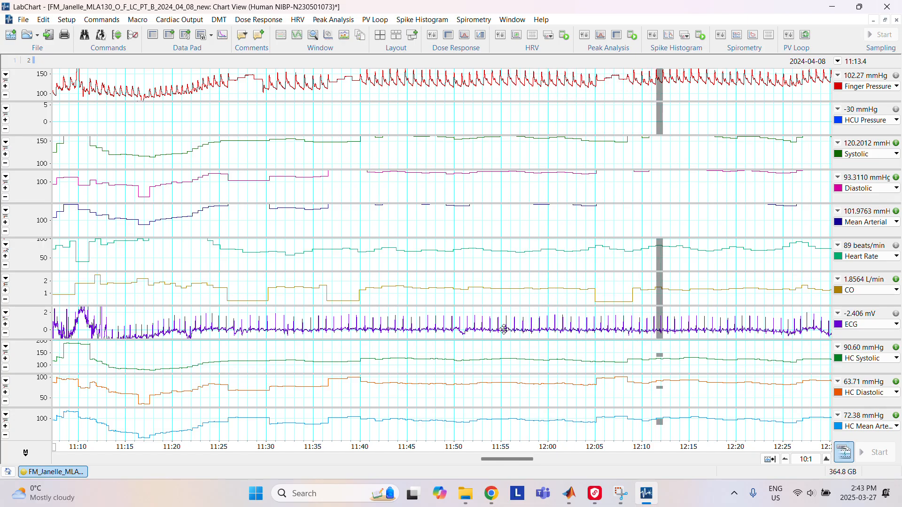
{"action": "key", "text": "ctrl+g"}
{"action": "key", "text": "ctrl+g"}
{"action": "key", "text": "ctrl+g"}
{"action": "key", "text": "ctrl+g"}
{"action": "key", "text": "ctrl+g"}
{"action": "key", "text": "ctrl+g"}
{"action": "key", "text": "ctrl+g"}
{"action": "key", "text": "ctrl+g"}
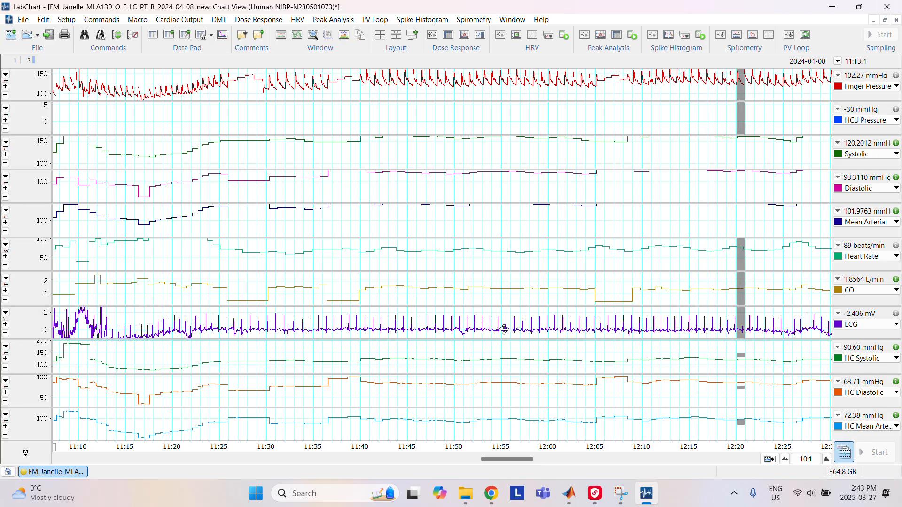
{"action": "key", "text": "ctrl+g"}
{"action": "key", "text": "ctrl+g"}
{"action": "key", "text": "ctrl+g"}
{"action": "key", "text": "ctrl+g"}
{"action": "key", "text": "ctrl+g"}
{"action": "key", "text": "ctrl+g"}
{"action": "key", "text": "ctrl+g"}
{"action": "key", "text": "ctrl+g"}
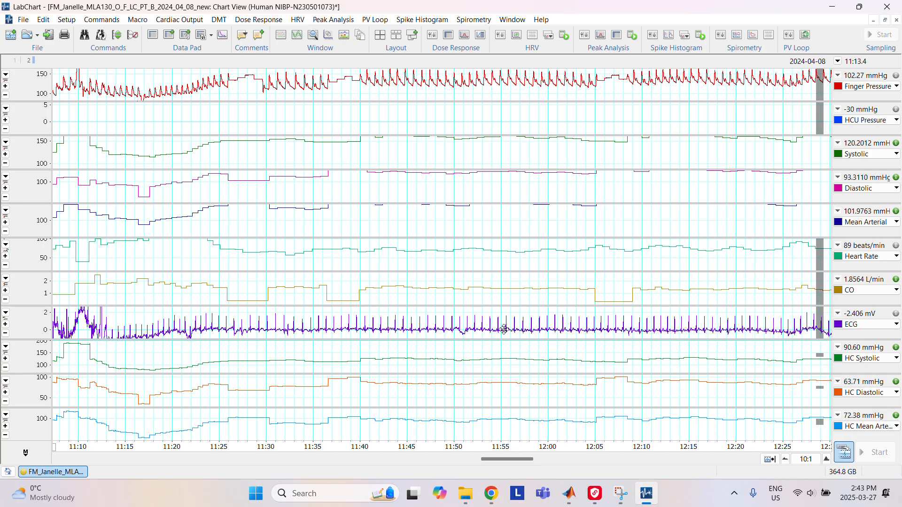
{"action": "key", "text": "ctrl+g"}
{"action": "key", "text": "ctrl+g"}
{"action": "key", "text": "ctrl+g"}
{"action": "key", "text": "ctrl+g"}
{"action": "key", "text": "ctrl+g"}
{"action": "key", "text": "ctrl+g"}
{"action": "key", "text": "ctrl+g"}
{"action": "key", "text": "ctrl+g"}
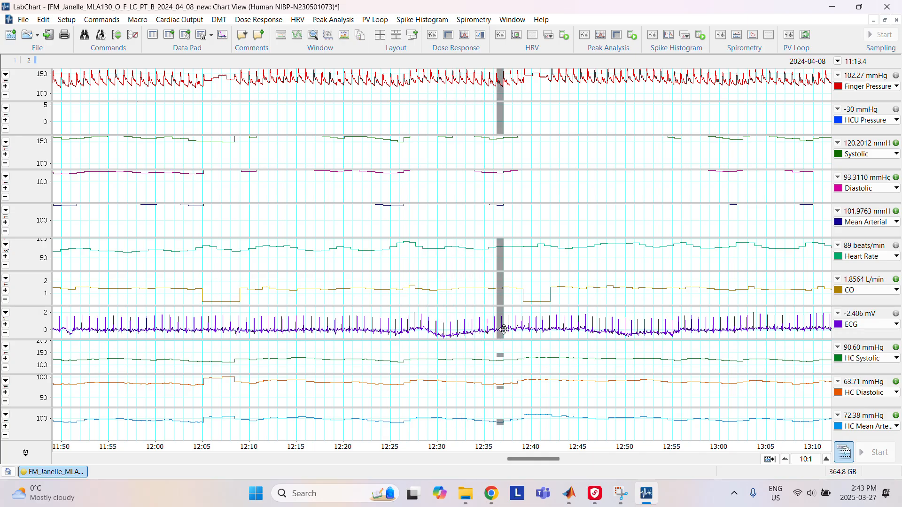
{"action": "key", "text": "ctrl+g"}
{"action": "key", "text": "ctrl+g"}
{"action": "key", "text": "ctrl+g"}
{"action": "key", "text": "ctrl+g"}
{"action": "key", "text": "ctrl+g"}
{"action": "key", "text": "ctrl+g"}
{"action": "key", "text": "ctrl+g"}
{"action": "key", "text": "ctrl+g"}
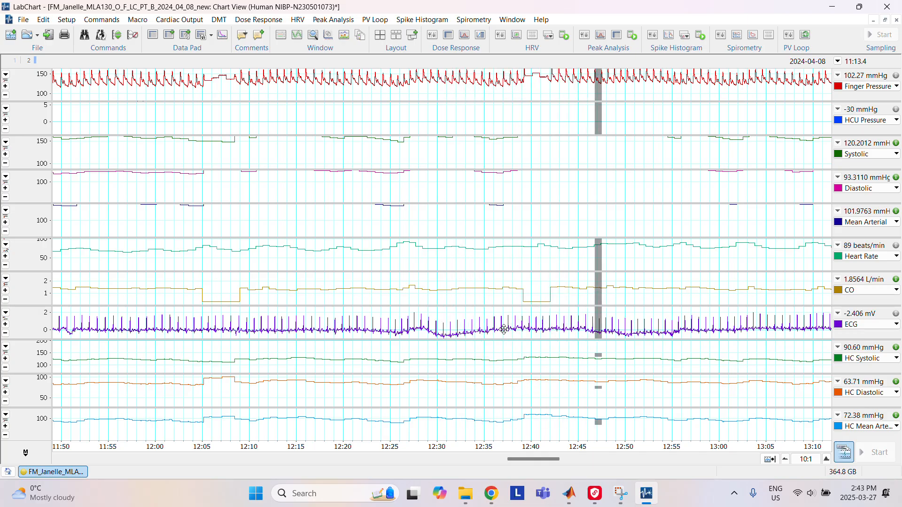
{"action": "key", "text": "ctrl+g"}
{"action": "key", "text": "ctrl+g"}
{"action": "key", "text": "ctrl+g"}
{"action": "key", "text": "ctrl+g"}
{"action": "key", "text": "ctrl+g"}
{"action": "key", "text": "ctrl+g"}
{"action": "key", "text": "ctrl+g"}
{"action": "key", "text": "ctrl+g"}
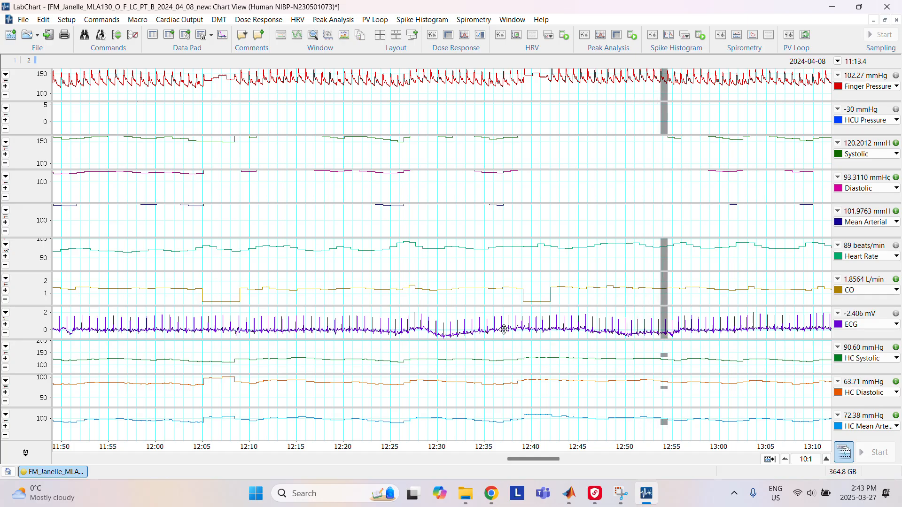
{"action": "key", "text": "ctrl+g"}
{"action": "key", "text": "ctrl+g"}
{"action": "key", "text": "ctrl+g"}
{"action": "key", "text": "ctrl+g"}
{"action": "key", "text": "ctrl+g"}
{"action": "key", "text": "ctrl+g"}
{"action": "key", "text": "ctrl+g"}
{"action": "key", "text": "ctrl+g"}
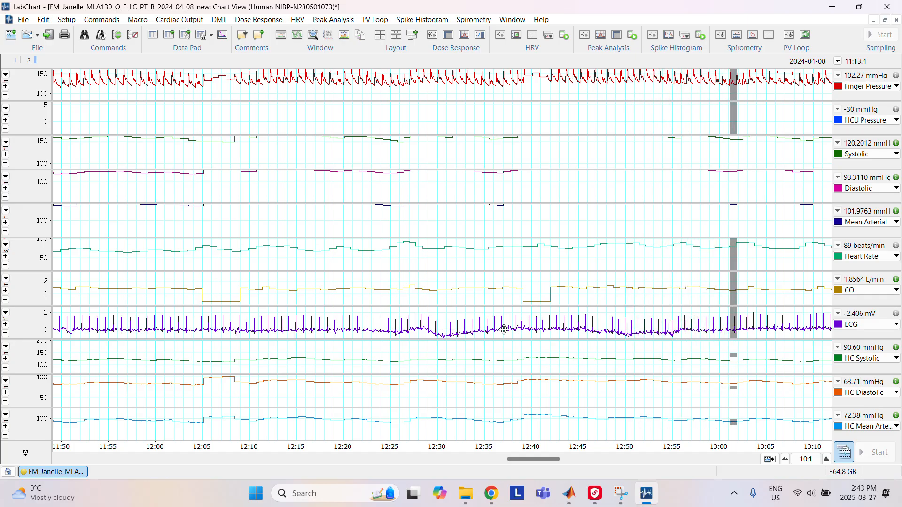
{"action": "key", "text": "ctrl+g"}
{"action": "key", "text": "ctrl+g"}
{"action": "key", "text": "ctrl+g"}
{"action": "key", "text": "ctrl+g"}
{"action": "key", "text": "ctrl+g"}
{"action": "key", "text": "ctrl+g"}
{"action": "key", "text": "ctrl+g"}
{"action": "key", "text": "ctrl+g"}
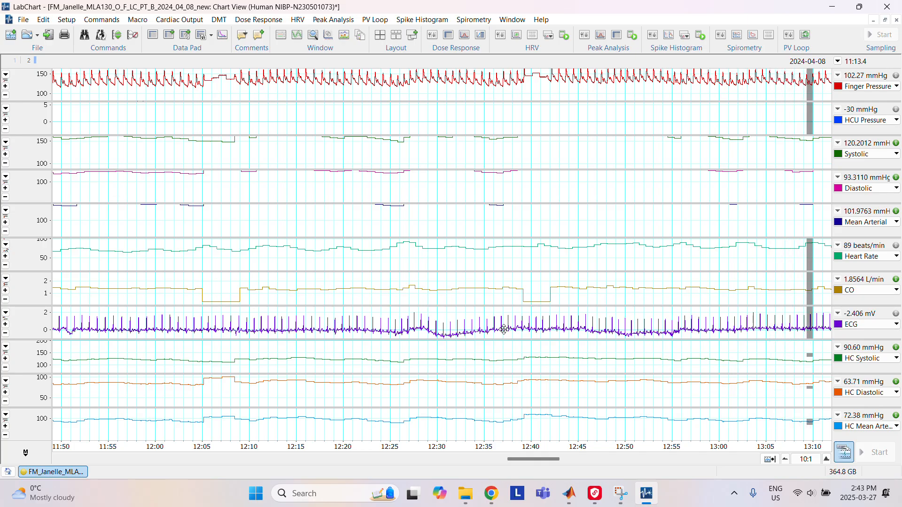
{"action": "key", "text": "ctrl+g"}
{"action": "key", "text": "ctrl+g"}
{"action": "key", "text": "ctrl+g"}
{"action": "key", "text": "ctrl+g"}
{"action": "key", "text": "ctrl+g"}
{"action": "key", "text": "ctrl+g"}
{"action": "key", "text": "ctrl+g"}
{"action": "key", "text": "ctrl+g"}
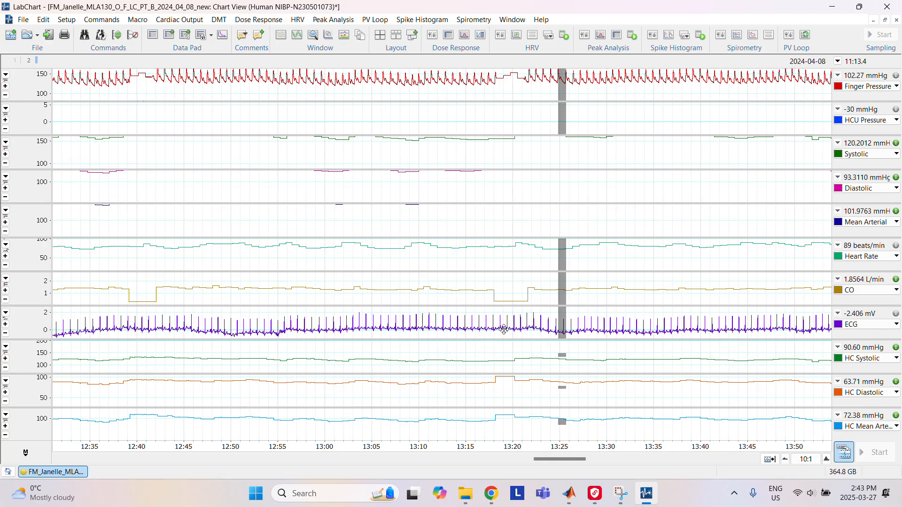
{"action": "key", "text": "ctrl+g"}
{"action": "key", "text": "ctrl+g"}
{"action": "key", "text": "ctrl+g"}
{"action": "key", "text": "ctrl+g"}
{"action": "key", "text": "ctrl+g"}
{"action": "key", "text": "ctrl+g"}
{"action": "key", "text": "ctrl+g"}
{"action": "key", "text": "ctrl+g"}
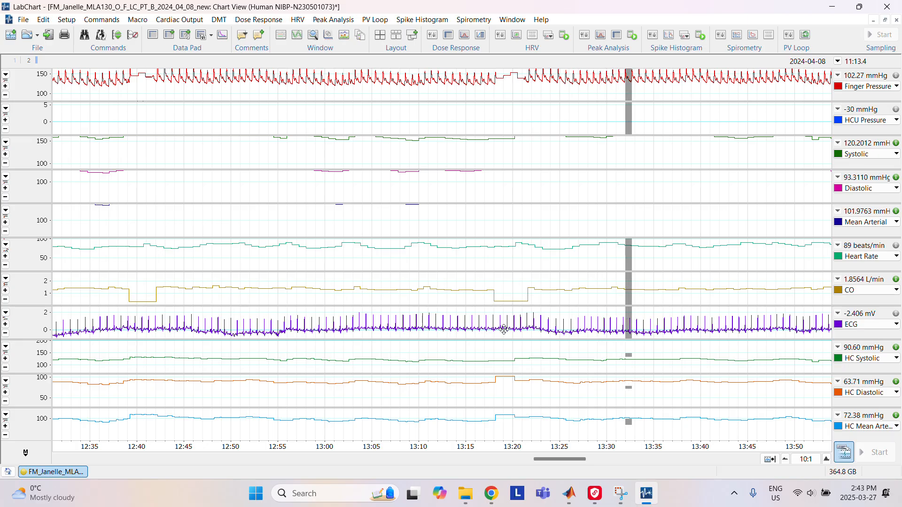
{"action": "key", "text": "ctrl+g"}
{"action": "key", "text": "ctrl+g"}
{"action": "key", "text": "ctrl+g"}
{"action": "key", "text": "ctrl+g"}
{"action": "key", "text": "ctrl+g"}
{"action": "key", "text": "ctrl+g"}
{"action": "key", "text": "ctrl+g"}
{"action": "key", "text": "ctrl+g"}
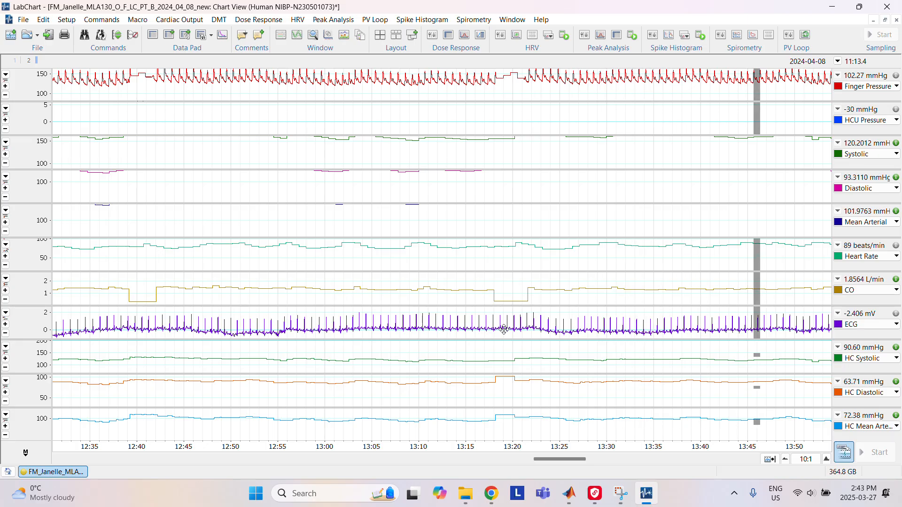
Step: Continue the 8% Finger Pressure peak search beat by beat from about 13:46 to about 17:57, checking each selection
{"action": "key", "text": "ctrl+g"}
{"action": "key", "text": "ctrl+g"}
{"action": "key", "text": "ctrl+g"}
{"action": "key", "text": "ctrl+g"}
{"action": "key", "text": "ctrl+g"}
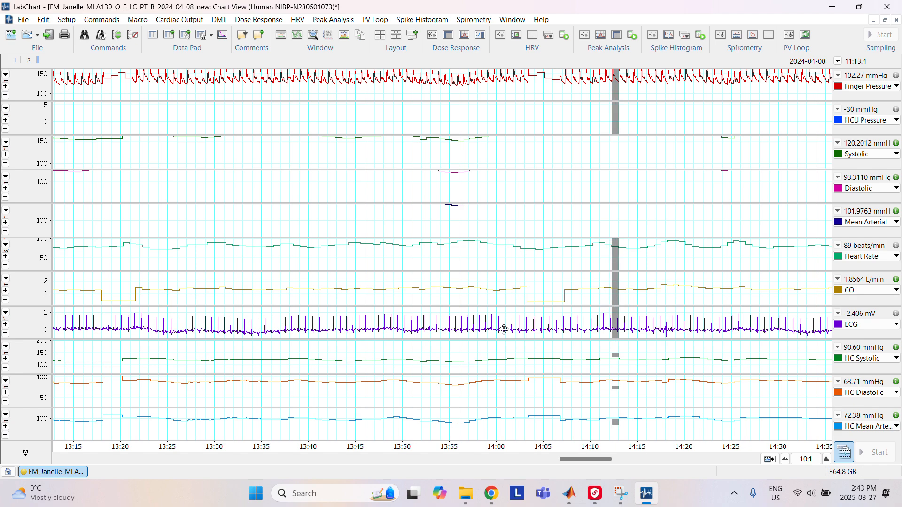
{"action": "key", "text": "ctrl+g"}
{"action": "key", "text": "ctrl+g"}
{"action": "key", "text": "ctrl+g"}
{"action": "key", "text": "ctrl+g"}
{"action": "key", "text": "ctrl+g"}
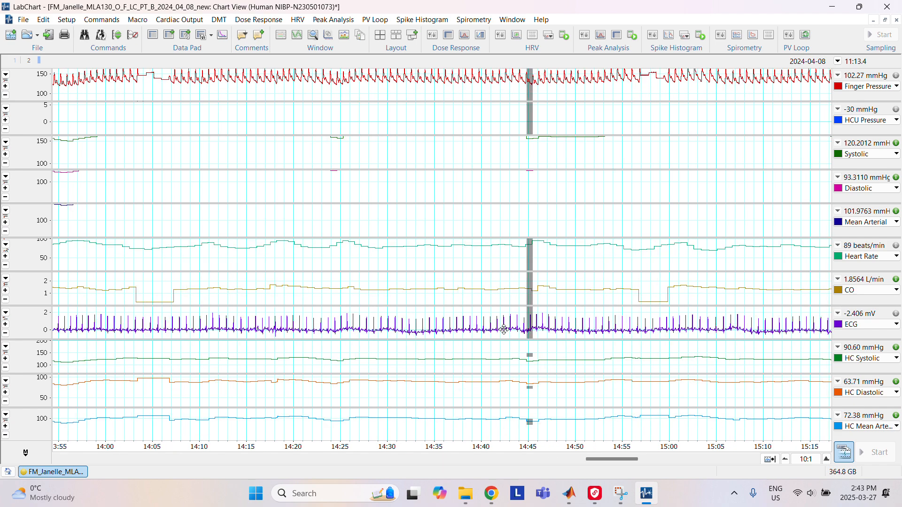
{"action": "key", "text": "ctrl+g"}
{"action": "key", "text": "ctrl+g"}
{"action": "key", "text": "ctrl+g"}
{"action": "key", "text": "ctrl+g"}
{"action": "key", "text": "ctrl+g"}
{"action": "key", "text": "ctrl+g"}
{"action": "key", "text": "ctrl+g"}
{"action": "key", "text": "ctrl+g"}
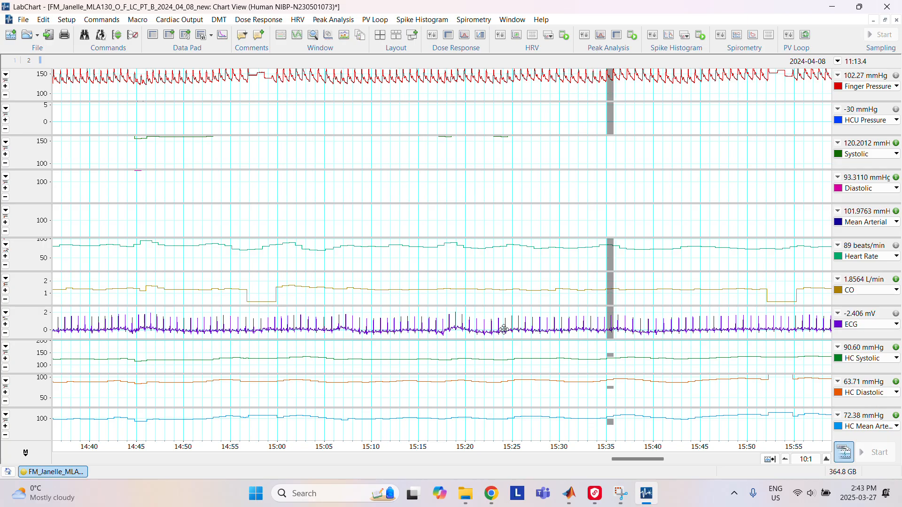
{"action": "key", "text": "ctrl+g"}
{"action": "key", "text": "ctrl+g"}
{"action": "key", "text": "ctrl+g"}
{"action": "key", "text": "ctrl+g"}
{"action": "key", "text": "ctrl+g"}
{"action": "key", "text": "ctrl+g"}
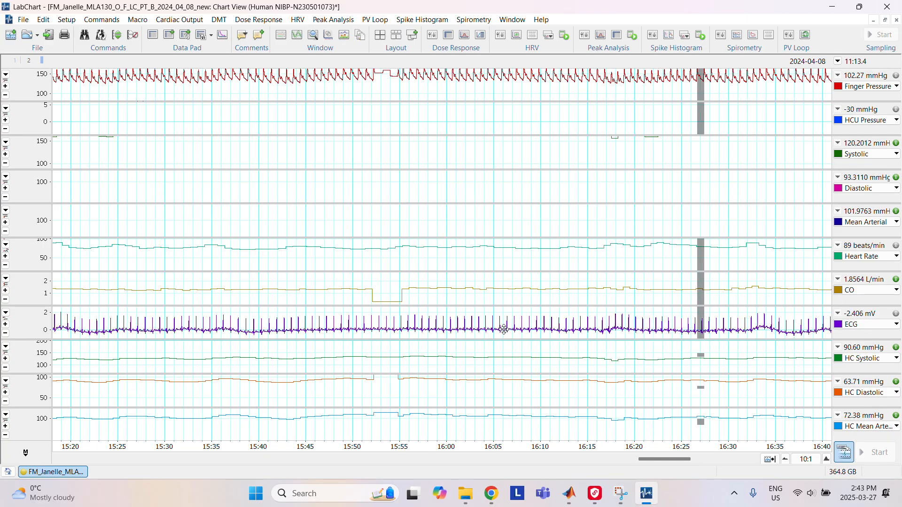
{"action": "key", "text": "ctrl+g"}
{"action": "key", "text": "ctrl+g"}
{"action": "key", "text": "ctrl+g"}
{"action": "key", "text": "ctrl+g"}
{"action": "key", "text": "ctrl+g"}
{"action": "key", "text": "ctrl+g"}
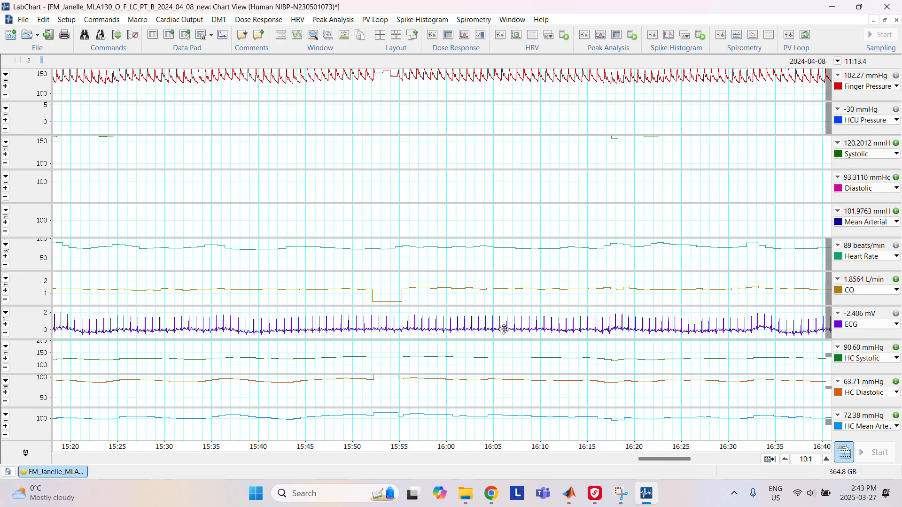
{"action": "key", "text": "ctrl+g"}
{"action": "key", "text": "ctrl+g"}
{"action": "key", "text": "ctrl+g"}
{"action": "key", "text": "ctrl+g"}
{"action": "key", "text": "ctrl+g"}
{"action": "key", "text": "ctrl+g"}
{"action": "key", "text": "ctrl+g"}
{"action": "key", "text": "ctrl+g"}
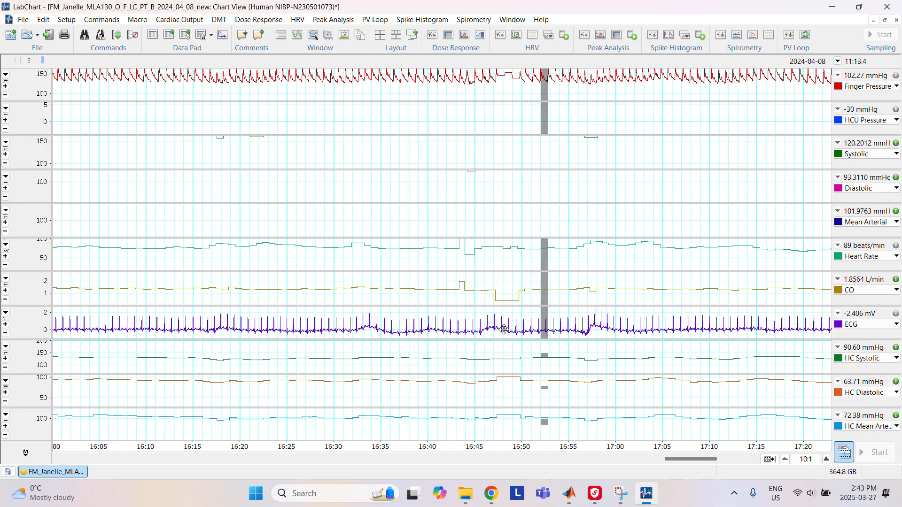
{"action": "key", "text": "ctrl+g"}
{"action": "key", "text": "ctrl+g"}
{"action": "key", "text": "ctrl+g"}
{"action": "key", "text": "ctrl+g"}
{"action": "key", "text": "ctrl+g"}
{"action": "key", "text": "ctrl+g"}
{"action": "key", "text": "ctrl+g"}
{"action": "key", "text": "ctrl+g"}
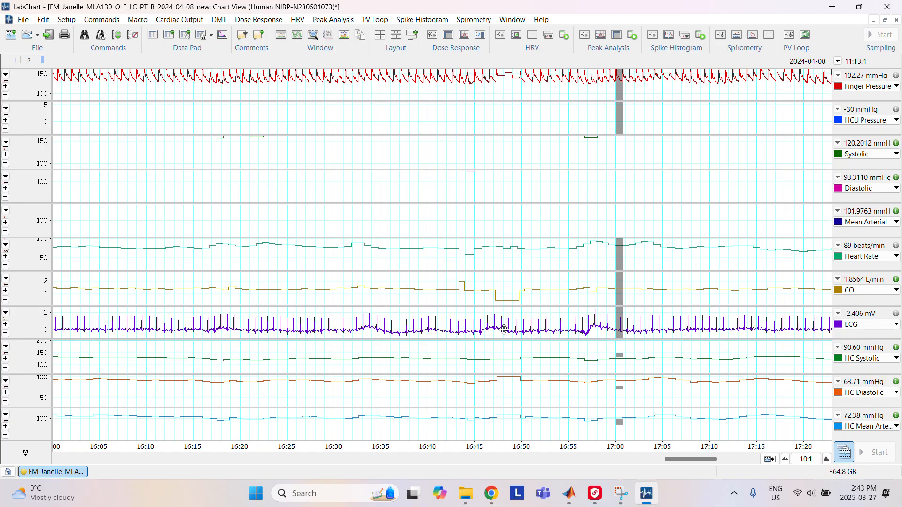
{"action": "key", "text": "ctrl+g"}
{"action": "key", "text": "ctrl+g"}
{"action": "key", "text": "ctrl+g"}
{"action": "key", "text": "ctrl+g"}
{"action": "key", "text": "ctrl+g"}
{"action": "key", "text": "ctrl+g"}
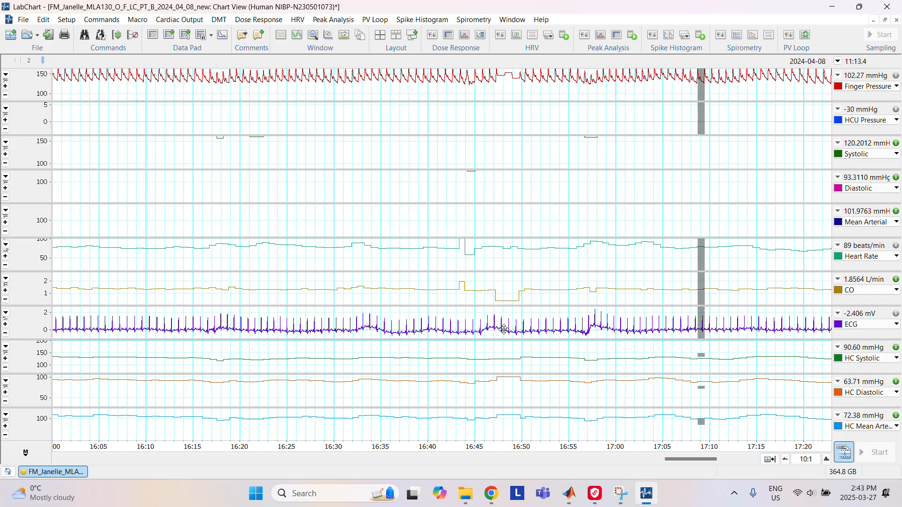
{"action": "key", "text": "ctrl+g"}
{"action": "key", "text": "ctrl+g"}
{"action": "key", "text": "ctrl+g"}
{"action": "key", "text": "ctrl+g"}
{"action": "key", "text": "ctrl+g"}
{"action": "key", "text": "ctrl+g"}
{"action": "key", "text": "ctrl+g"}
{"action": "key", "text": "ctrl+g"}
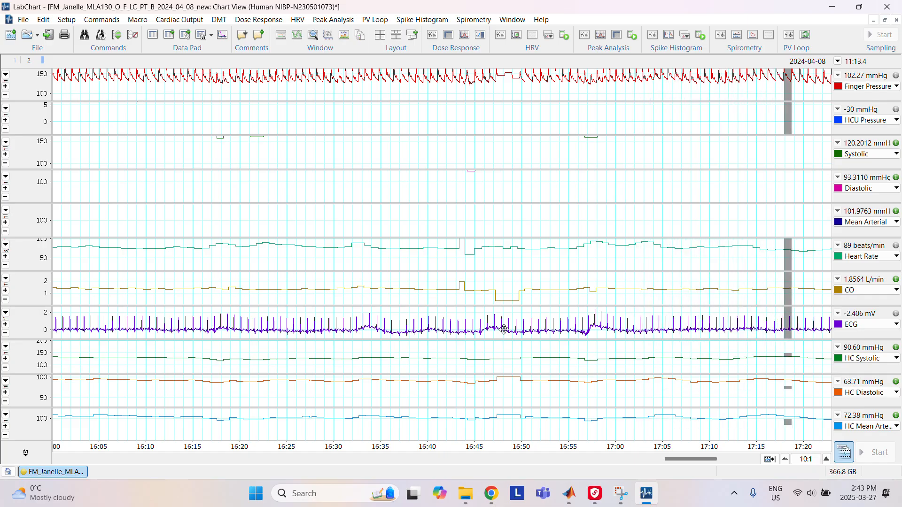
{"action": "key", "text": "ctrl+g"}
{"action": "key", "text": "ctrl+g"}
{"action": "key", "text": "ctrl+g"}
{"action": "key", "text": "ctrl+g"}
{"action": "key", "text": "ctrl+g"}
{"action": "key", "text": "ctrl+g"}
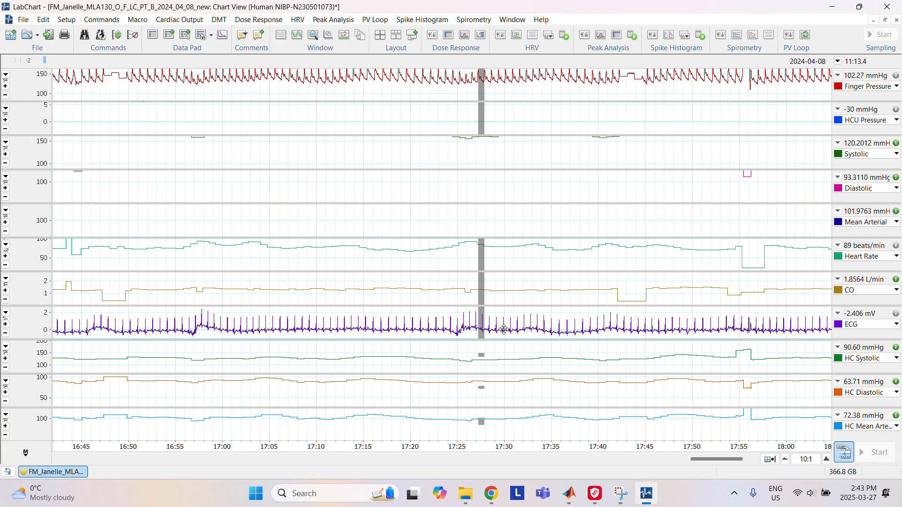
{"action": "key", "text": "ctrl+g"}
{"action": "key", "text": "ctrl+g"}
{"action": "key", "text": "ctrl+g"}
{"action": "key", "text": "ctrl+g"}
{"action": "key", "text": "ctrl+g"}
{"action": "key", "text": "ctrl+g"}
{"action": "key", "text": "ctrl+g"}
{"action": "key", "text": "ctrl+g"}
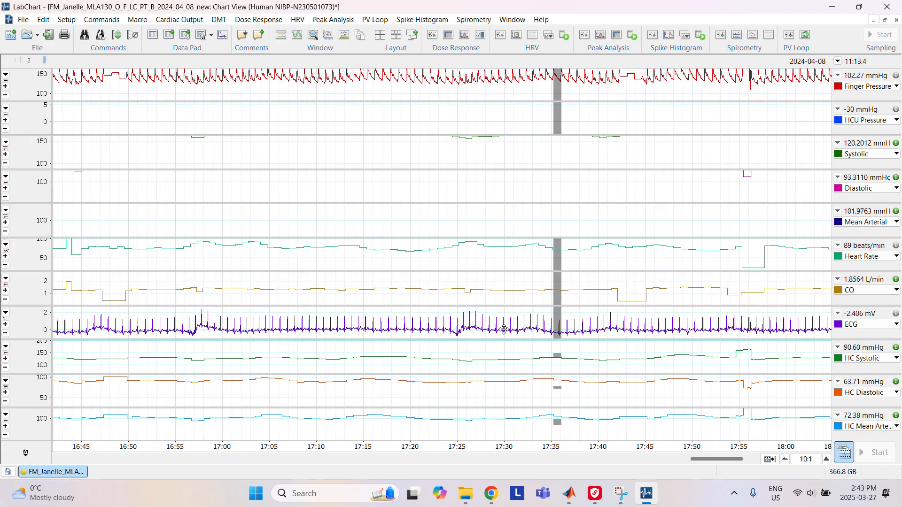
{"action": "key", "text": "ctrl+g"}
{"action": "key", "text": "ctrl+g"}
{"action": "key", "text": "ctrl+g"}
{"action": "key", "text": "ctrl+g"}
{"action": "key", "text": "ctrl+g"}
{"action": "key", "text": "ctrl+g"}
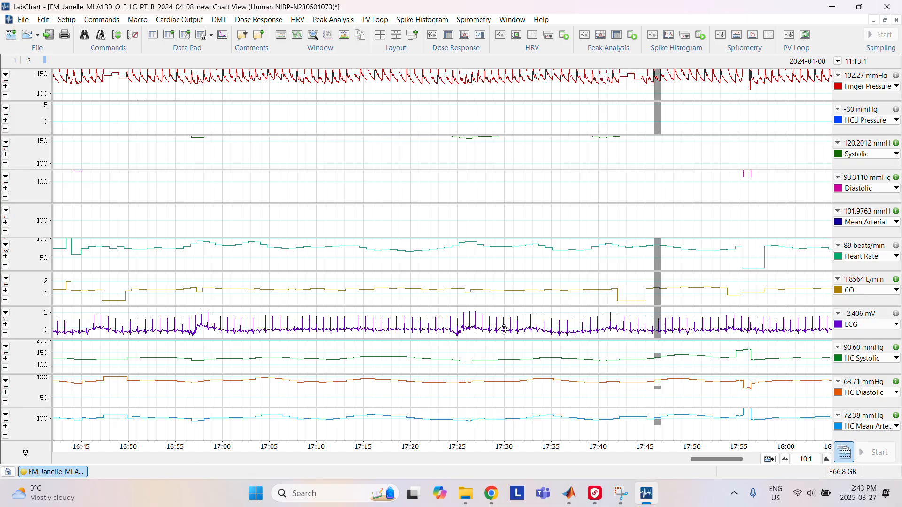
{"action": "key", "text": "ctrl+g"}
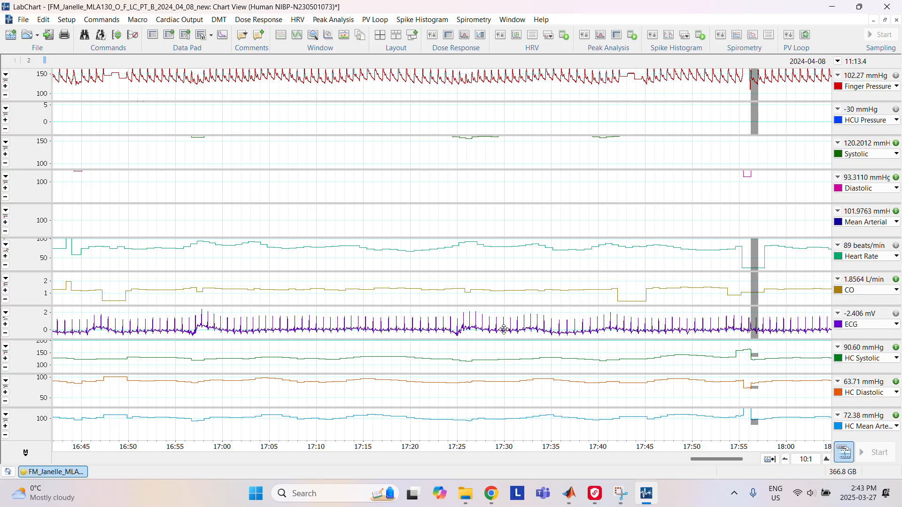
{"action": "key", "text": "ctrl+g"}
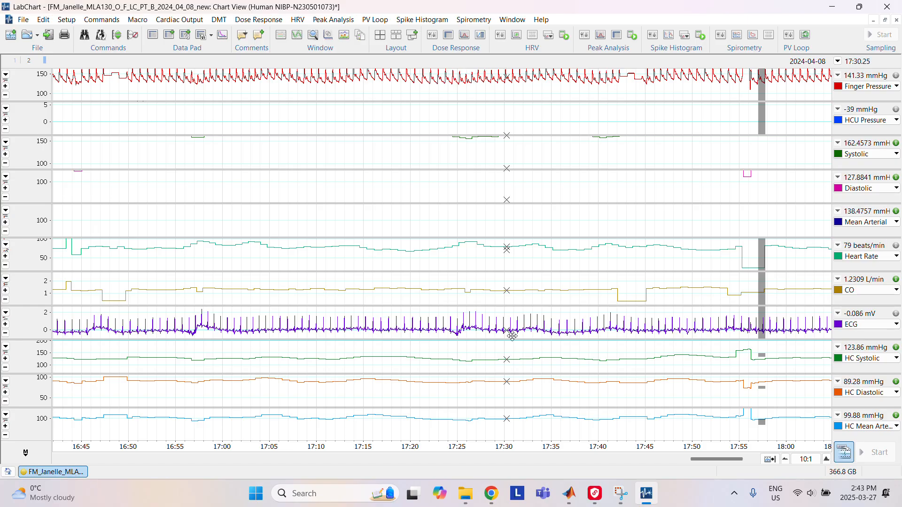
Step: Auto-scale the Finger Pressure channel and continue the peak search past the End comment to about 18:15, checking each beat selection
{"action": "right_click", "coordinate": [699, 90]}
{"action": "left_click", "coordinate": [732, 97]}
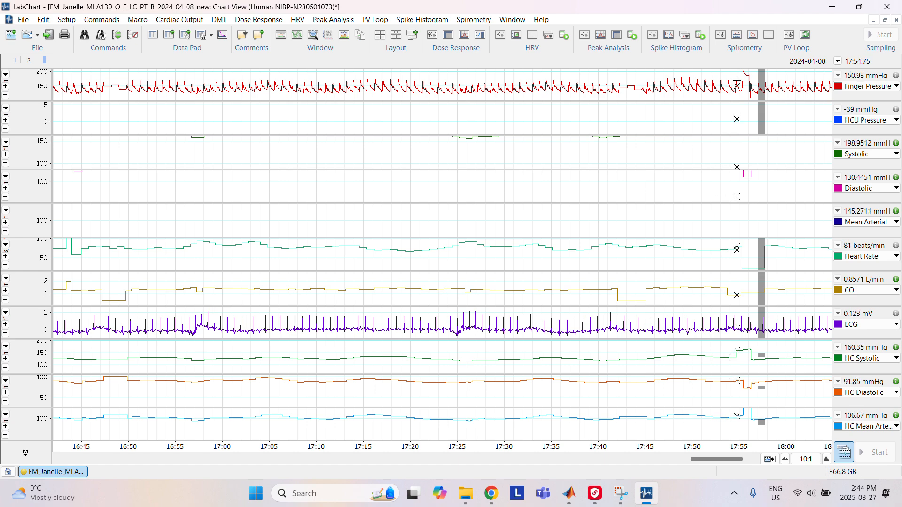
{"action": "key", "text": "ctrl+shift+Right"}
{"action": "key", "text": "ctrl+shift+Right"}
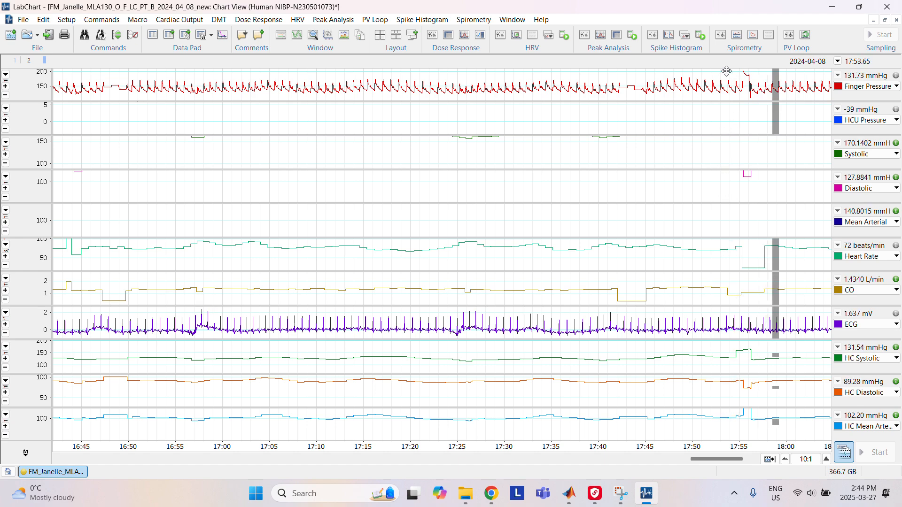
{"action": "key", "text": "ctrl+shift+Right"}
{"action": "key", "text": "ctrl+shift+Right"}
{"action": "key", "text": "ctrl+shift+Right"}
{"action": "key", "text": "ctrl+shift+Right"}
{"action": "key", "text": "ctrl+shift+Right"}
{"action": "key", "text": "ctrl+shift+Right"}
{"action": "key", "text": "ctrl+shift+Right"}
{"action": "key", "text": "ctrl+shift+Right"}
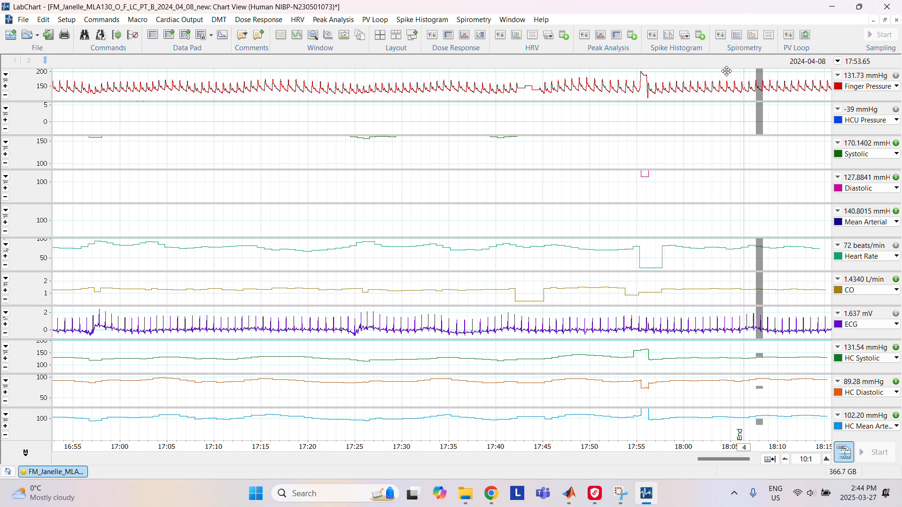
{"action": "key", "text": "ctrl+shift+Right"}
{"action": "key", "text": "ctrl+shift+Right"}
{"action": "key", "text": "ctrl+shift+Right"}
{"action": "key", "text": "ctrl+shift+Right"}
{"action": "key", "text": "ctrl+shift+Right"}
{"action": "key", "text": "ctrl+shift+Right"}
{"action": "key", "text": "ctrl+shift+Right"}
{"action": "key", "text": "ctrl+shift+Right"}
{"action": "key", "text": "ctrl+shift+Right"}
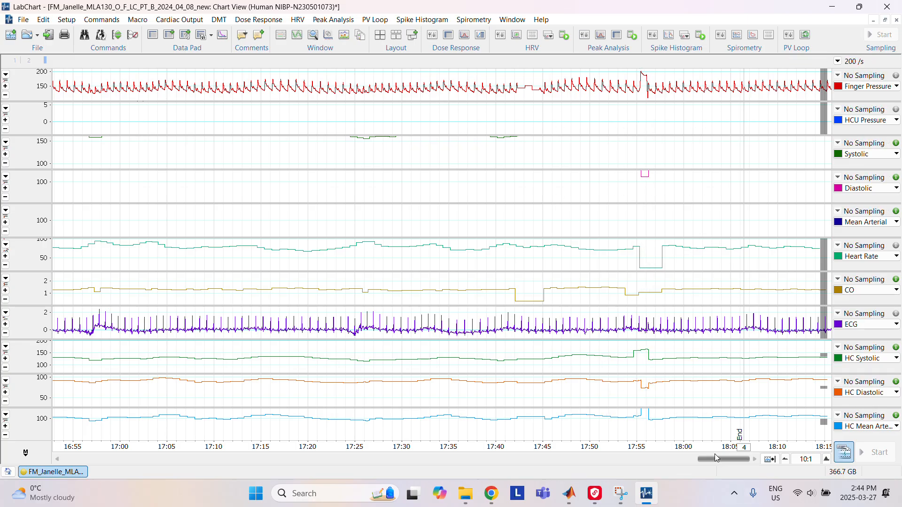
Step: Return to the beginning of the recording, auto-scale Finger Pressure, and place the active point at about 1:03, just before the Start comment
{"action": "left_click_drag", "start_coordinate": [714, 459], "coordinate": [105, 460]}
{"action": "right_click", "coordinate": [318, 73]}
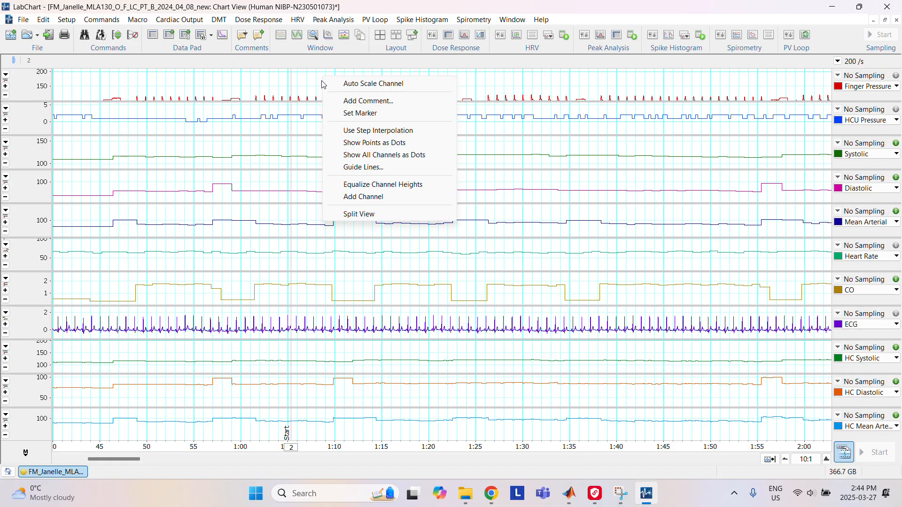
{"action": "left_click", "coordinate": [335, 84]}
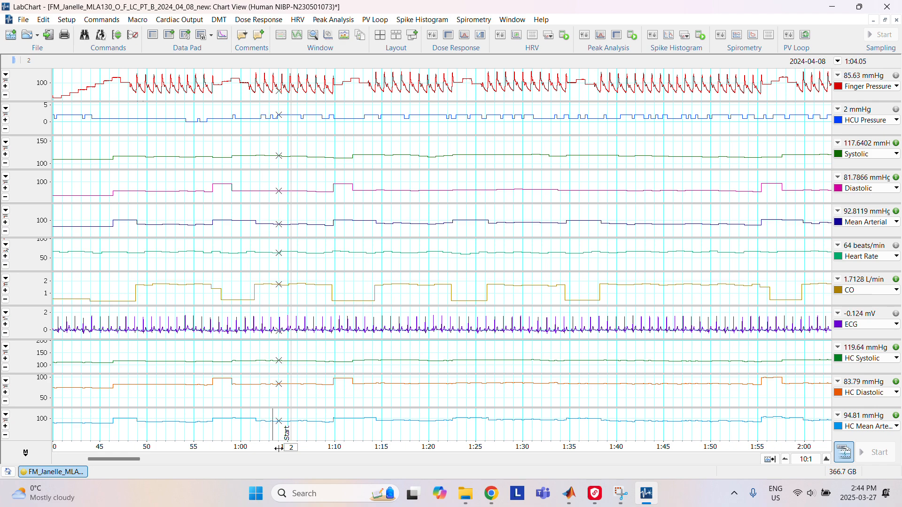
{"action": "left_click", "coordinate": [271, 448]}
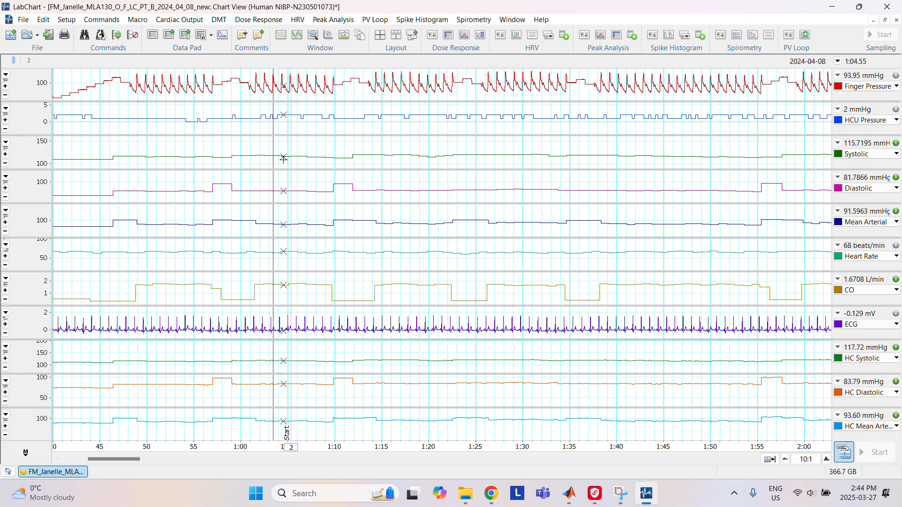
Step: Open the library macro Macro BP for editing
{"action": "left_click", "coordinate": [142, 21]}
{"action": "left_click", "coordinate": [160, 63]}
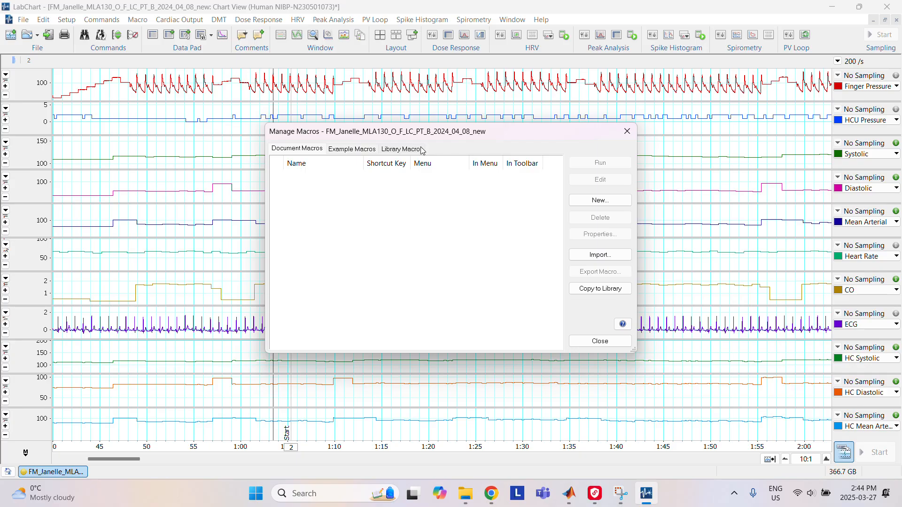
{"action": "left_click", "coordinate": [415, 149]}
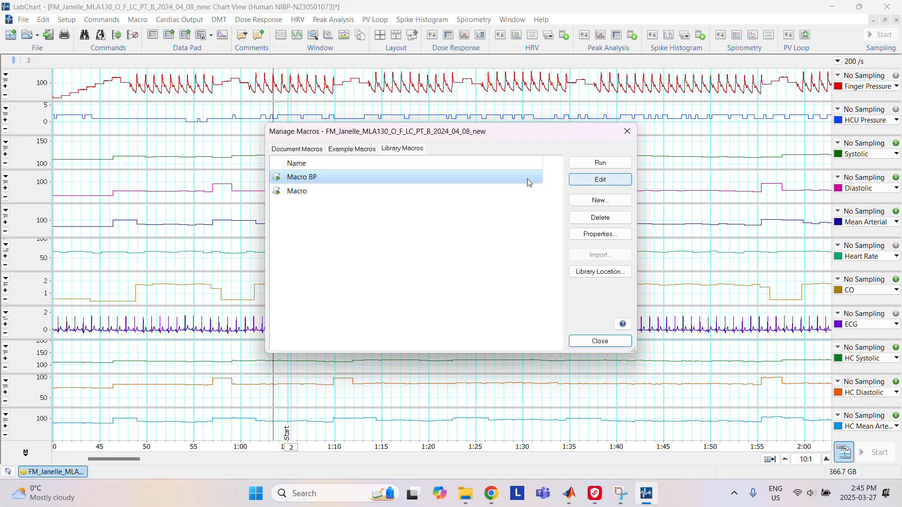
{"action": "left_click", "coordinate": [599, 180]}
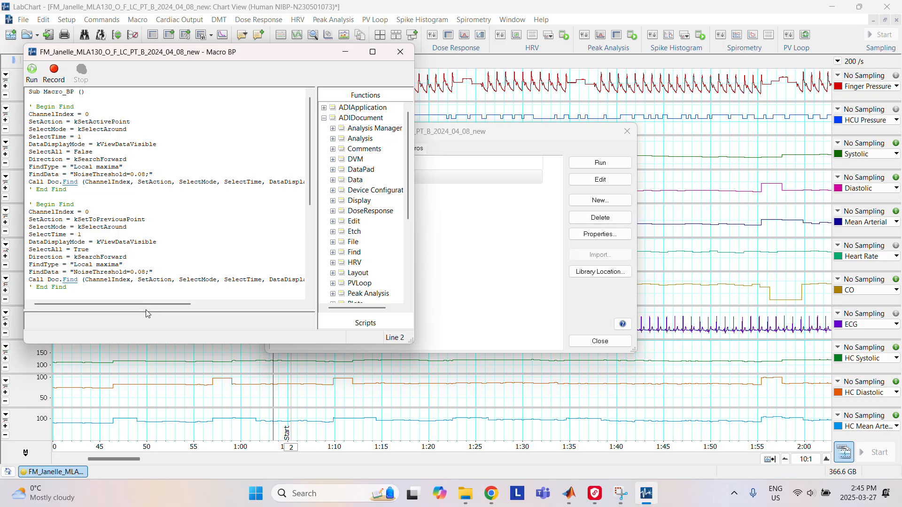
Step: Check that both Local maxima searches in the Macro BP script use a NoiseThreshold of 0.08, then run the macro and close the macro manager
{"action": "scroll", "coordinate": [164, 179], "scroll_direction": "down", "scroll_amount": 5}
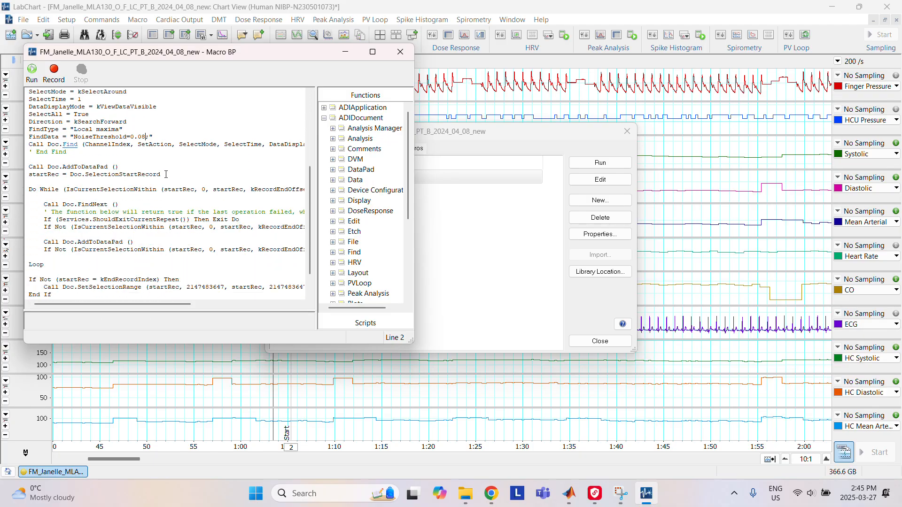
{"action": "scroll", "coordinate": [167, 172], "scroll_direction": "up", "scroll_amount": 4}
{"action": "scroll", "coordinate": [168, 171], "scroll_direction": "down", "scroll_amount": 6}
{"action": "scroll", "coordinate": [171, 171], "scroll_direction": "up", "scroll_amount": 3}
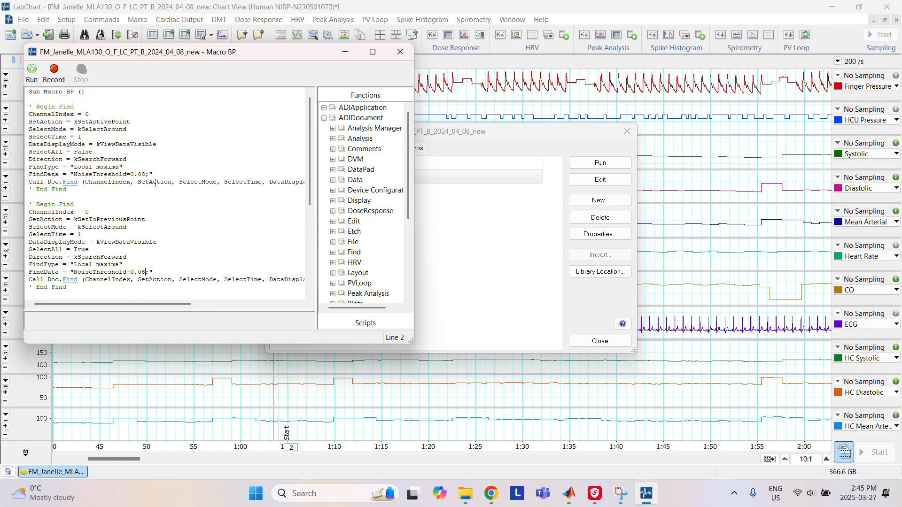
{"action": "left_click", "coordinate": [32, 75]}
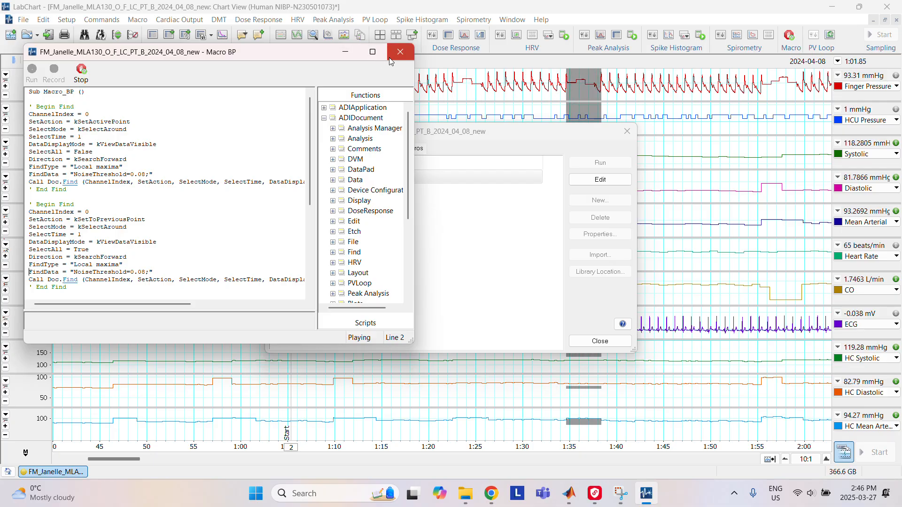
{"action": "left_click", "coordinate": [595, 342]}
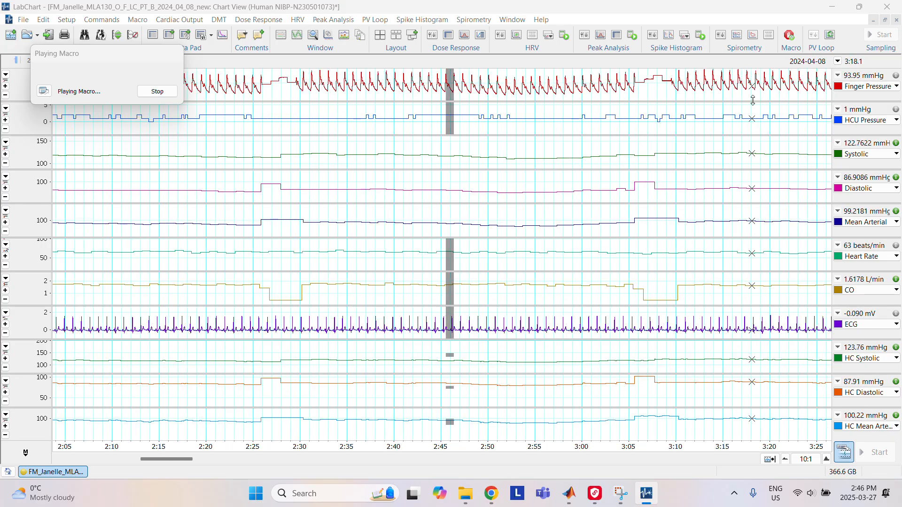
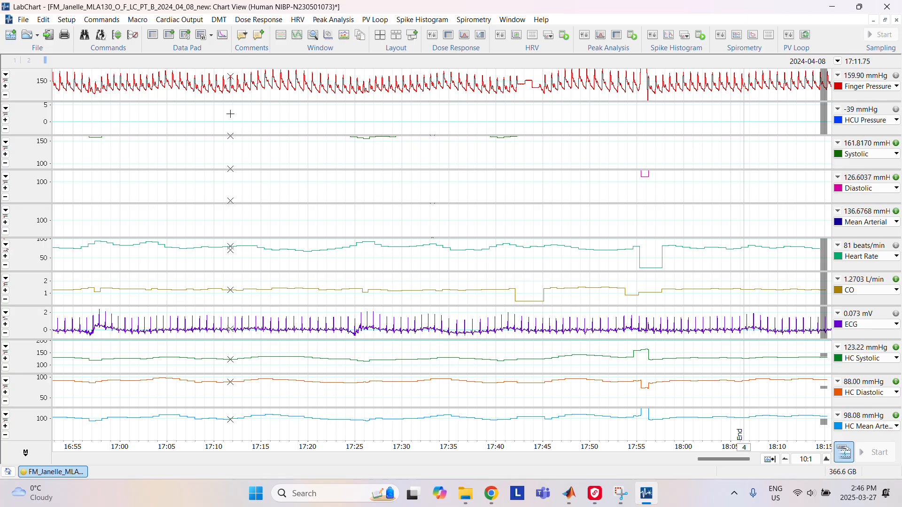
Step: Open the Data Pad and examine the extracted beat-by-beat rows from the last one back to the first
{"action": "left_click", "coordinate": [152, 35]}
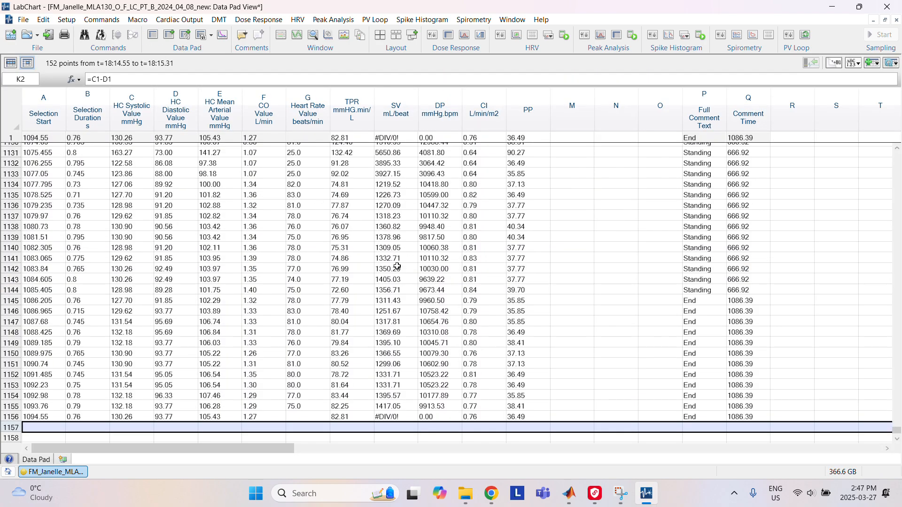
{"action": "scroll", "coordinate": [412, 391], "scroll_direction": "up", "scroll_amount": 5}
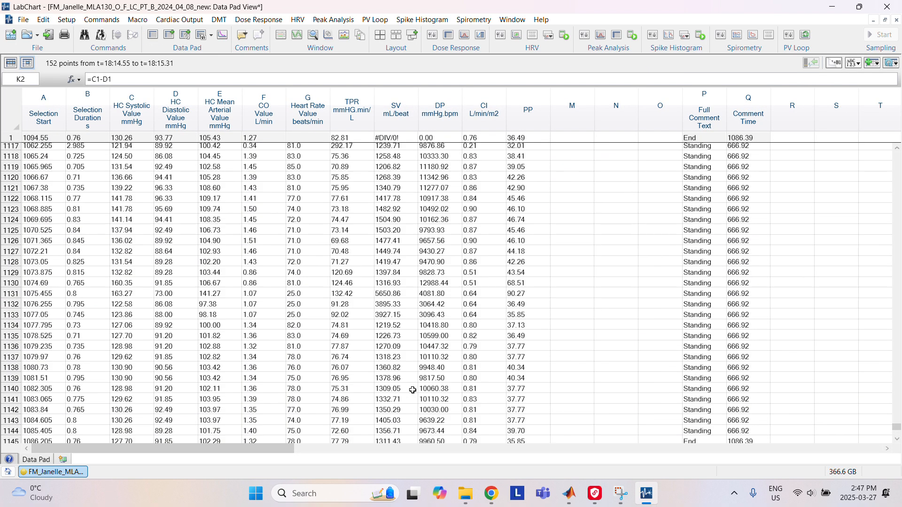
{"action": "scroll", "coordinate": [413, 390], "scroll_direction": "up", "scroll_amount": 6}
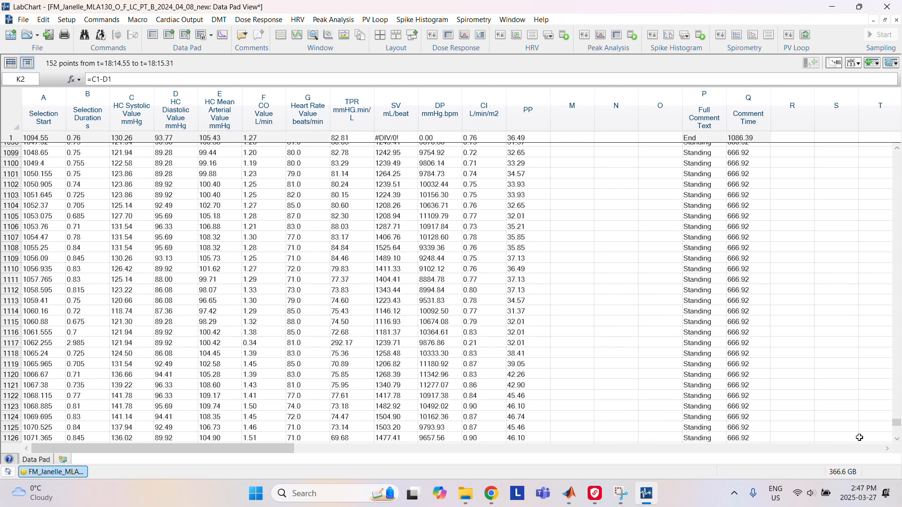
{"action": "left_click_drag", "start_coordinate": [895, 422], "coordinate": [898, 155]}
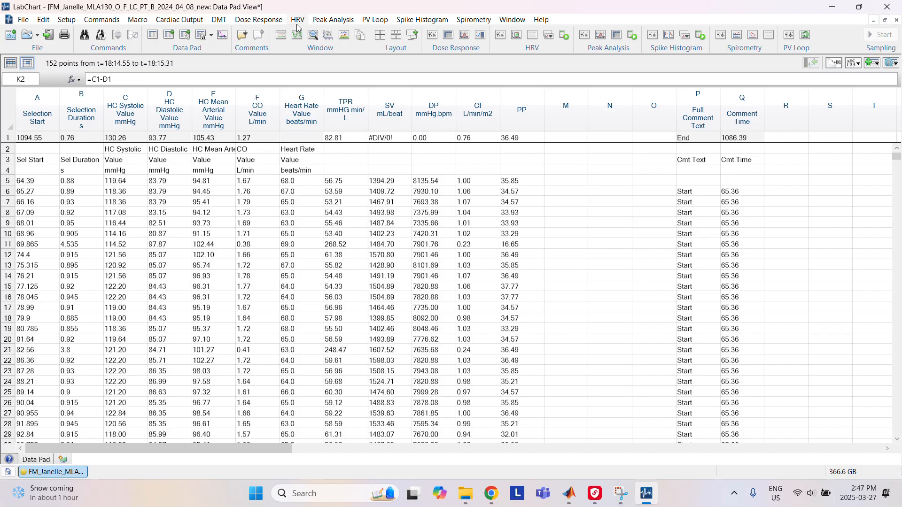
Step: Return to the Chart View and go back to the Start comment at about 1:05
{"action": "left_click", "coordinate": [284, 40]}
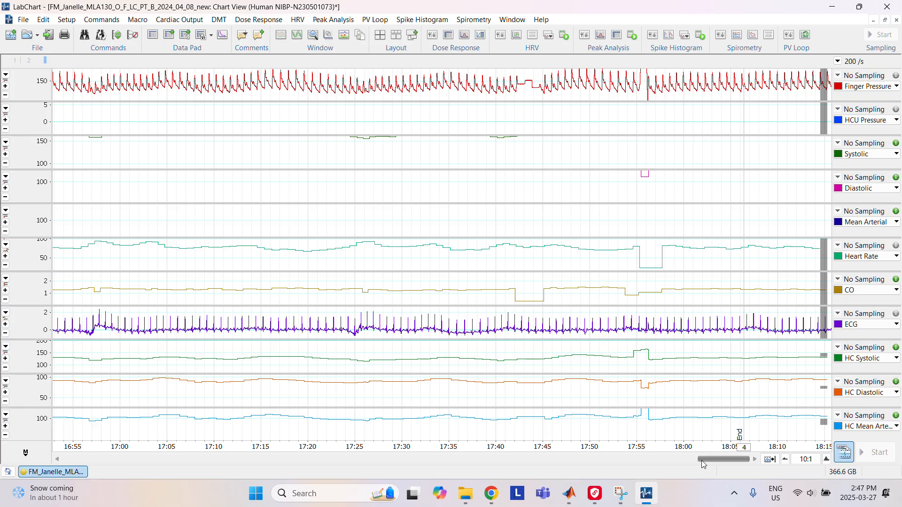
{"action": "left_click_drag", "start_coordinate": [699, 459], "coordinate": [101, 460]}
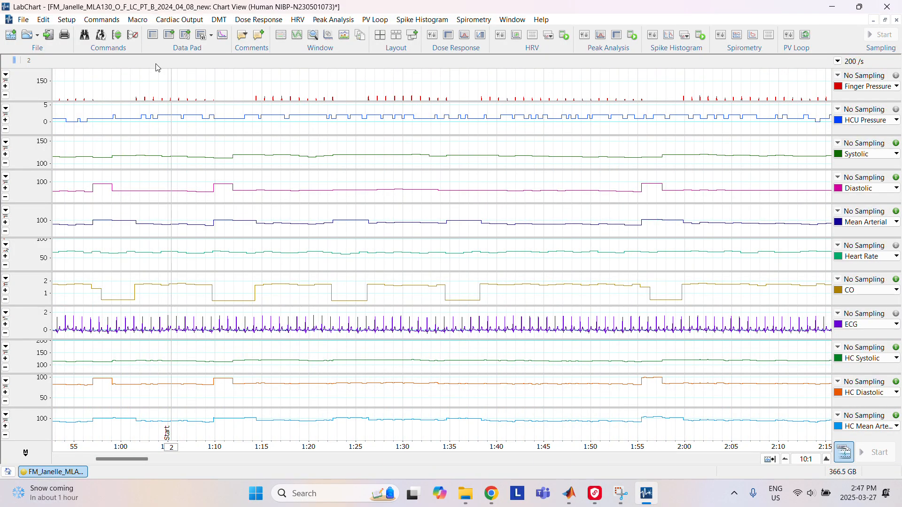
Step: Auto-scale the Finger Pressure channel so its whole waveform fits the channel's height
{"action": "right_click", "coordinate": [192, 88]}
{"action": "left_click", "coordinate": [222, 92]}
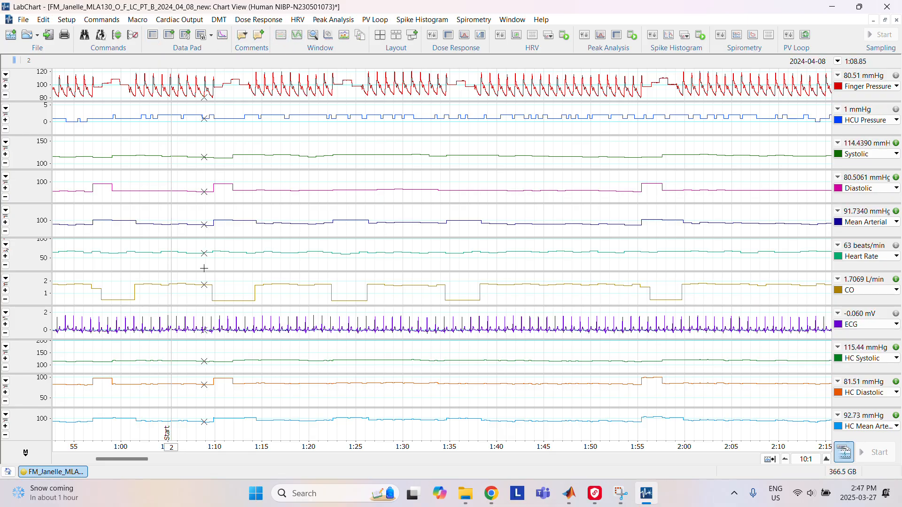
Step: Compare the Data Pad's Selection Start times with the time axis of the Chart View
{"action": "left_click", "coordinate": [159, 36]}
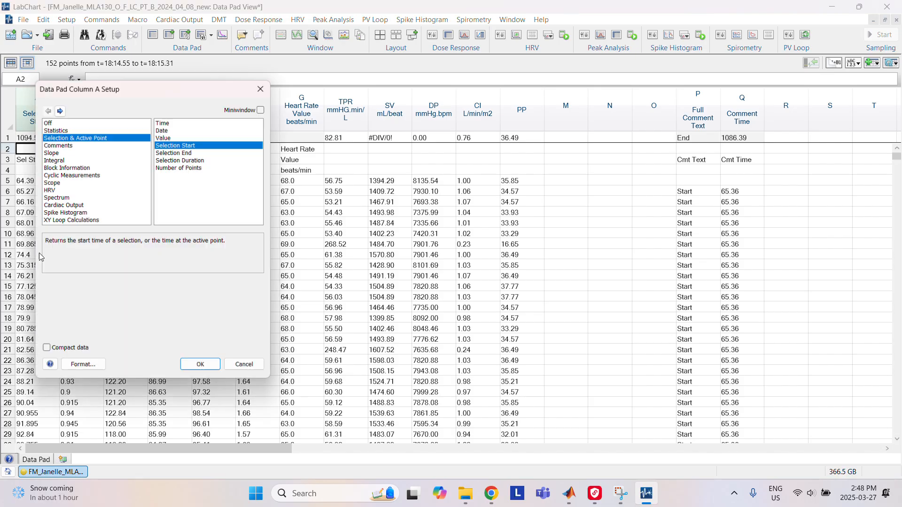
{"action": "left_click", "coordinate": [38, 112]}
{"action": "left_click", "coordinate": [261, 89]}
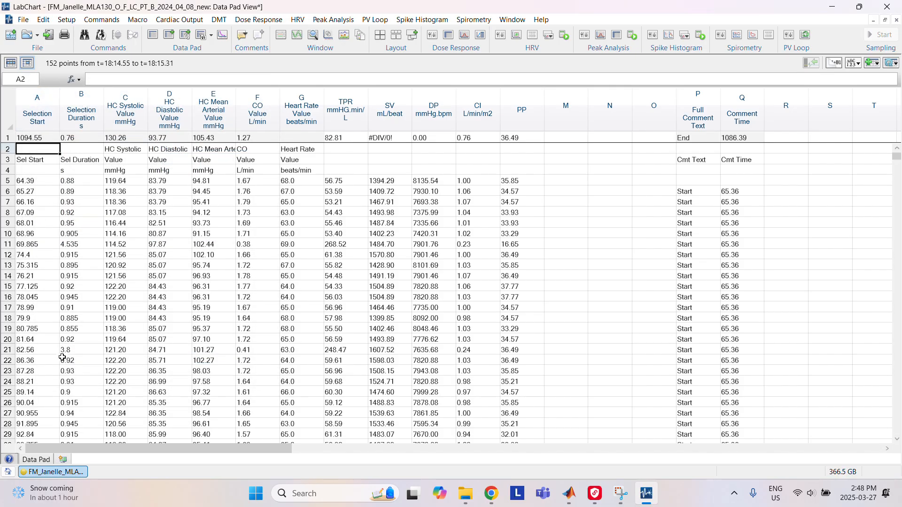
{"action": "left_click", "coordinate": [283, 42]}
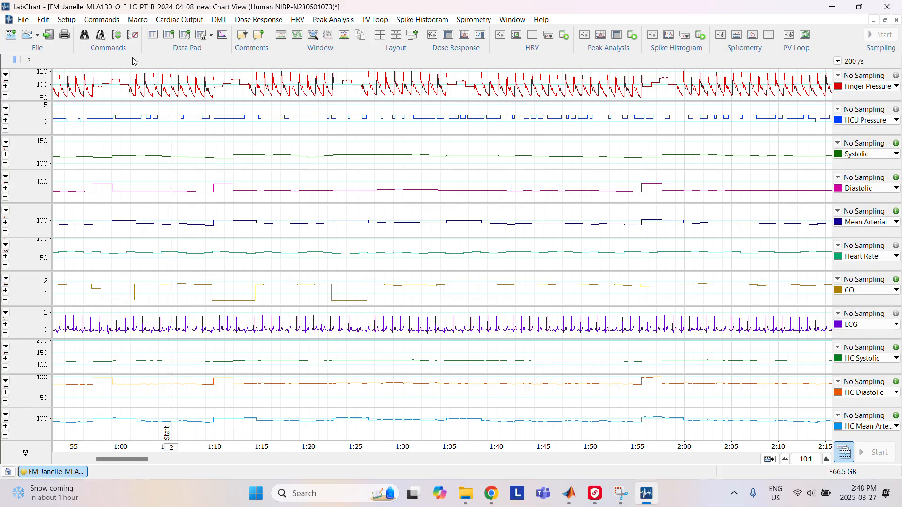
{"action": "left_click", "coordinate": [157, 38]}
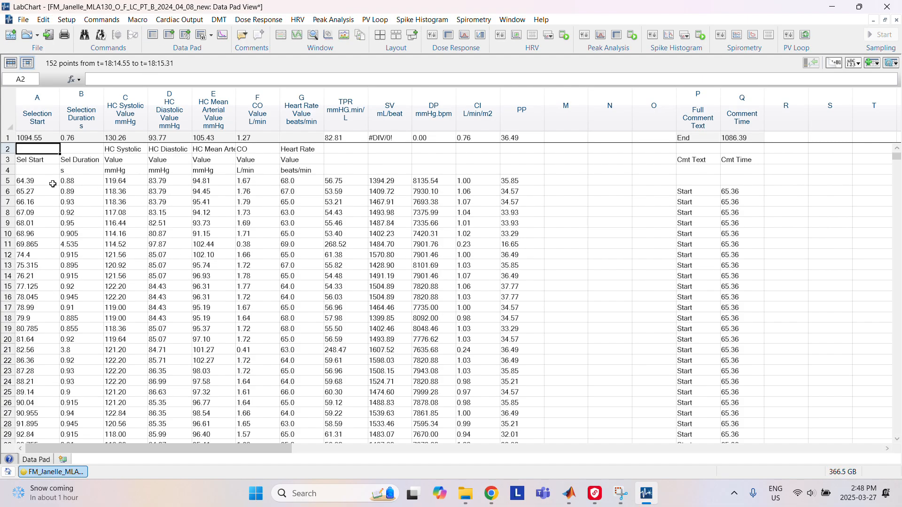
{"action": "left_click", "coordinate": [282, 36]}
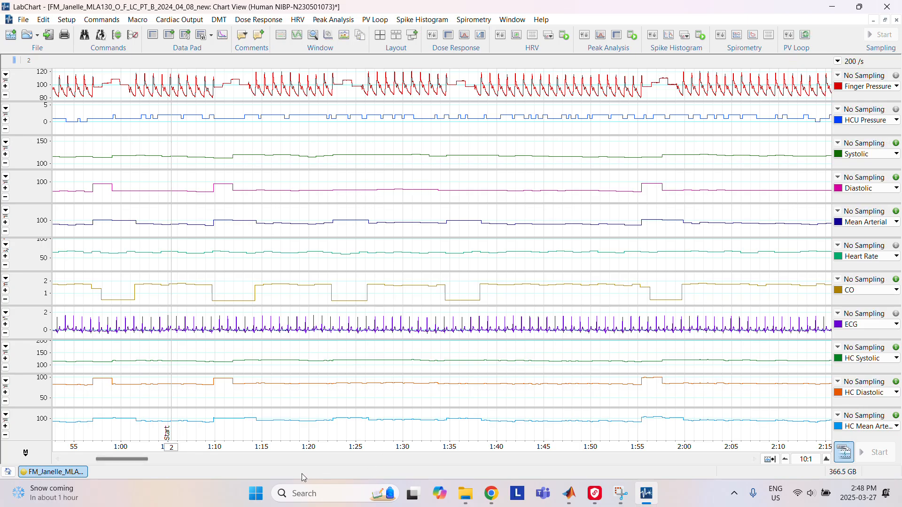
Step: Set the chart's time format to show time as seconds, counted from the start of block
{"action": "right_click", "coordinate": [328, 453]}
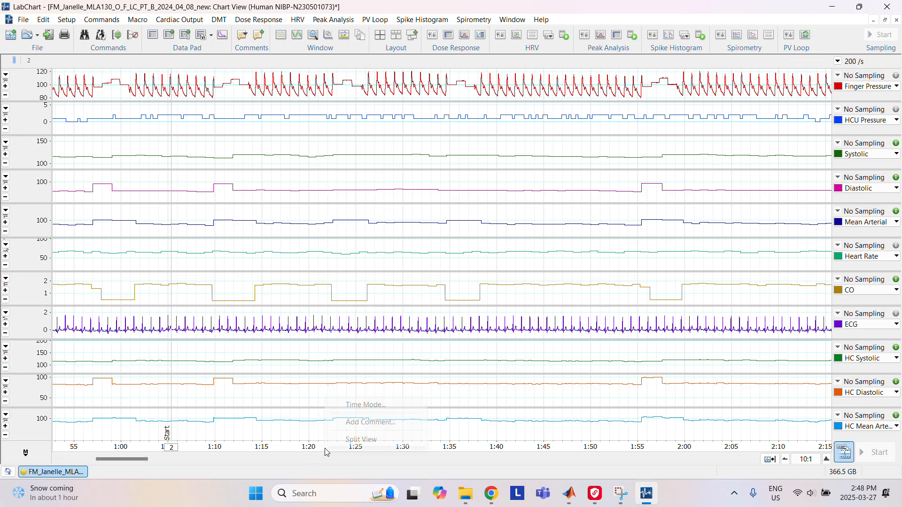
{"action": "left_click", "coordinate": [370, 407]}
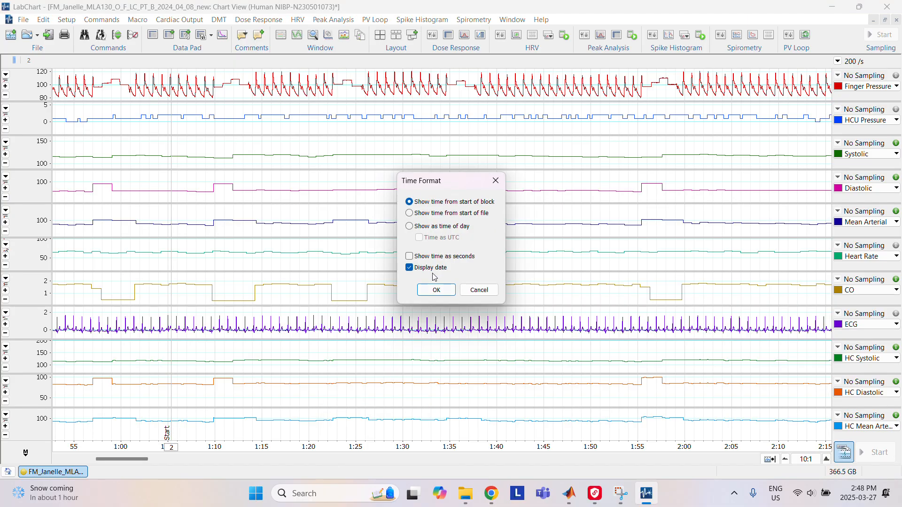
{"action": "left_click", "coordinate": [434, 290]}
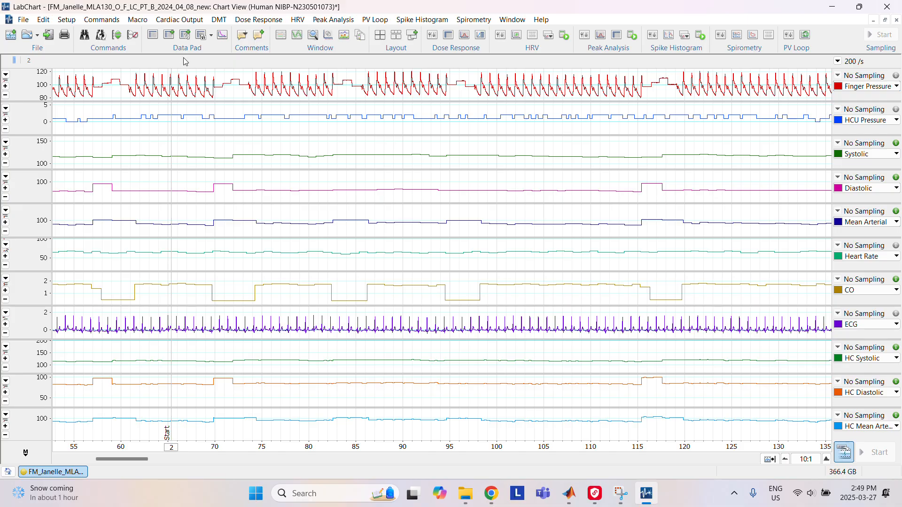
Step: Delete the Data Pad row starting at 64.39 s, which lies before the Start comment
{"action": "left_click", "coordinate": [153, 35]}
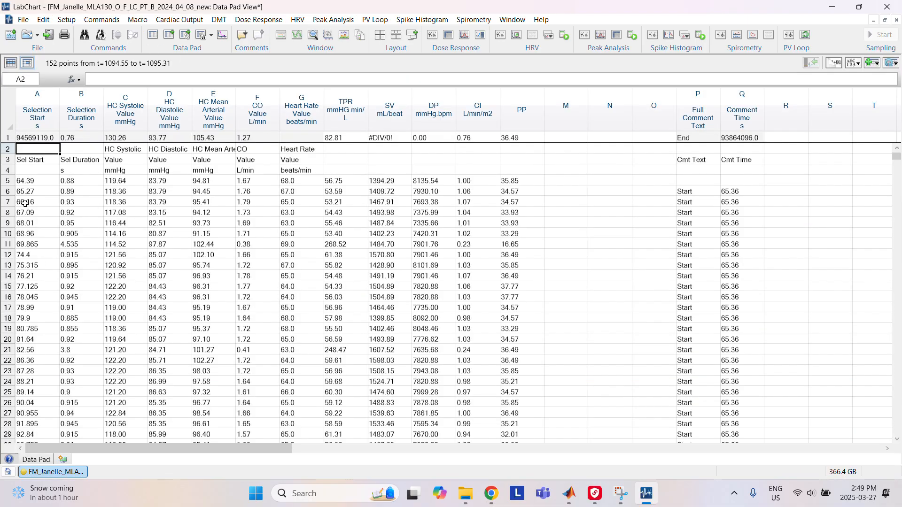
{"action": "left_click", "coordinate": [692, 183]}
{"action": "left_click", "coordinate": [7, 180]}
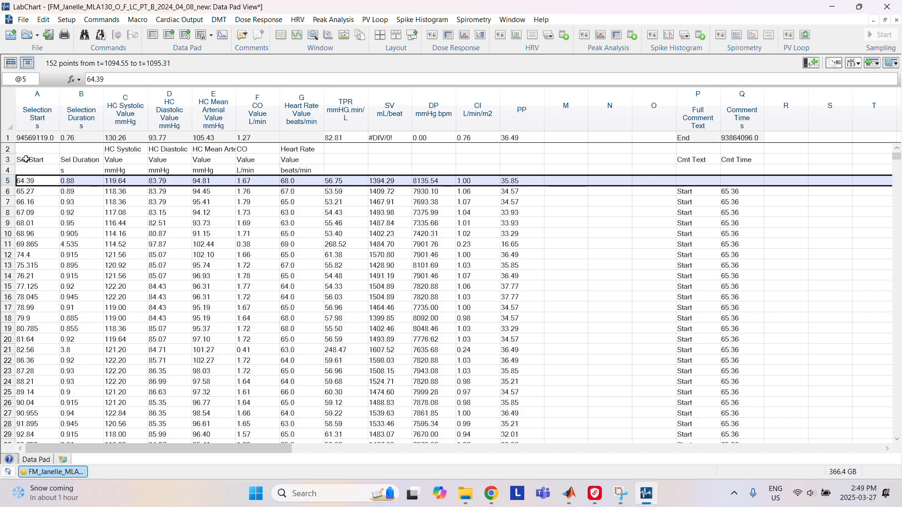
{"action": "key", "text": "Delete"}
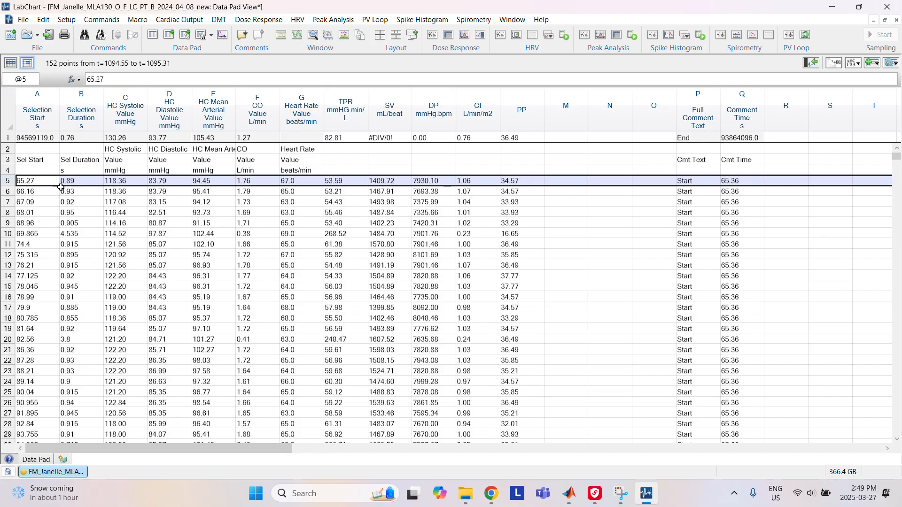
Step: Check the Data Pad row starting at 69.865 s against the pressure trace in the Chart View, and delete that row
{"action": "left_click", "coordinate": [2, 233]}
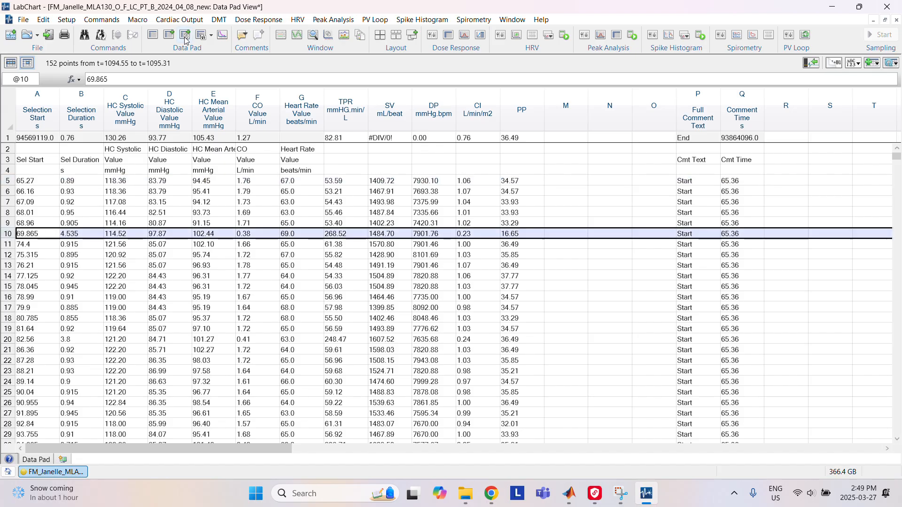
{"action": "left_click", "coordinate": [281, 36]}
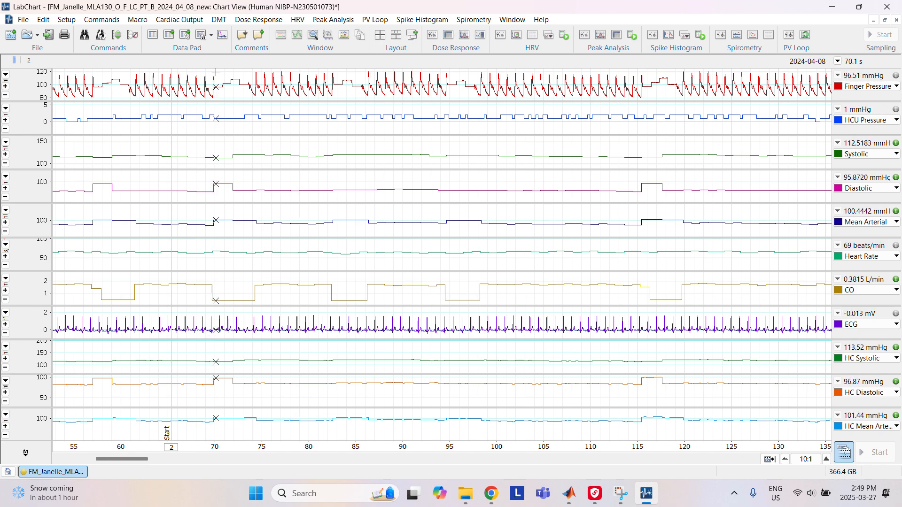
{"action": "left_click", "coordinate": [154, 37]}
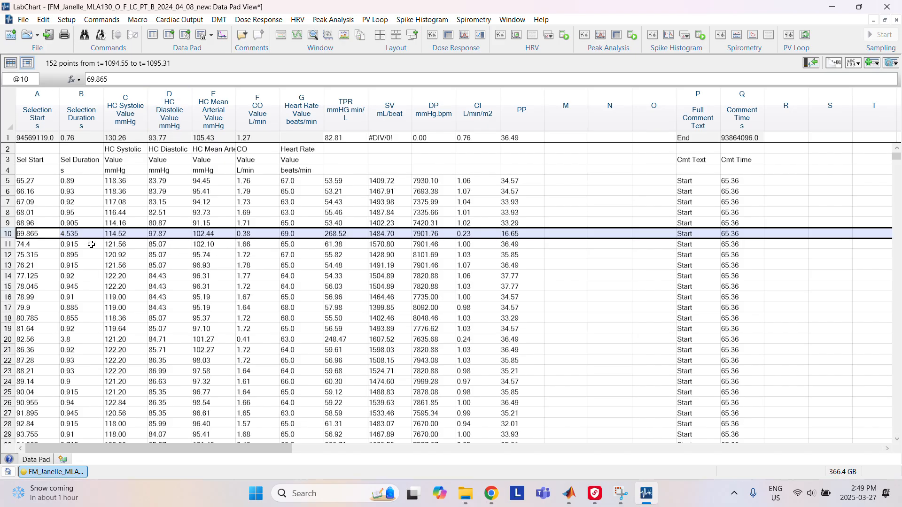
{"action": "key", "text": "Delete"}
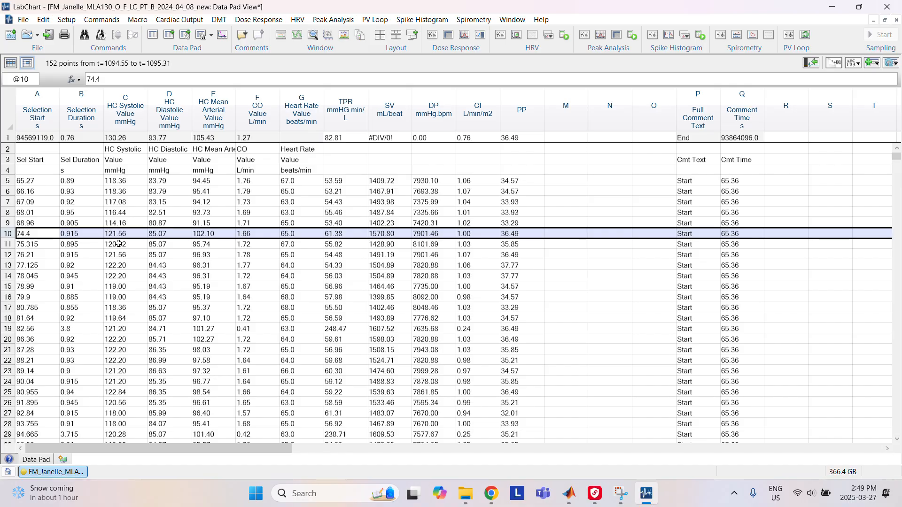
Step: Check the interruption near 82 s in the Chart View and delete the Data Pad row starting at 82.56 s
{"action": "scroll", "coordinate": [52, 229], "scroll_direction": "down", "scroll_amount": 15}
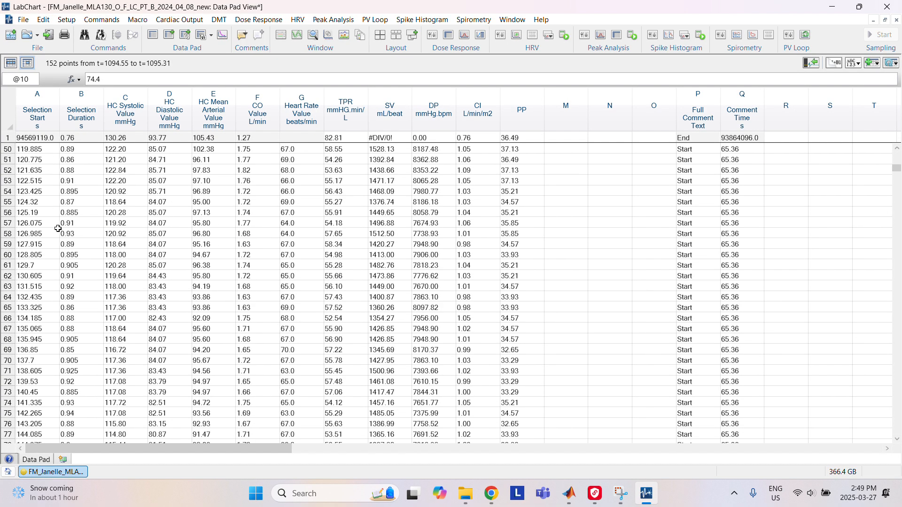
{"action": "scroll", "coordinate": [58, 229], "scroll_direction": "down", "scroll_amount": 11}
{"action": "scroll", "coordinate": [66, 229], "scroll_direction": "up", "scroll_amount": 20}
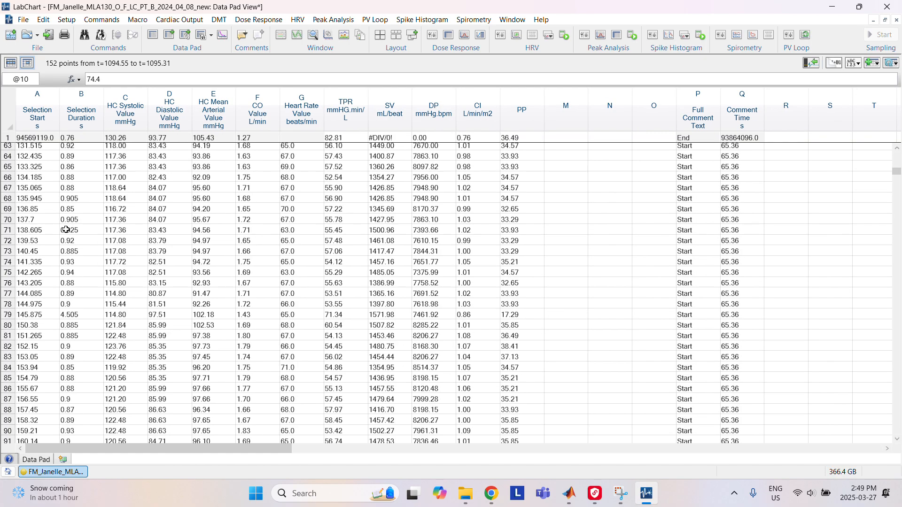
{"action": "scroll", "coordinate": [65, 227], "scroll_direction": "up", "scroll_amount": 2}
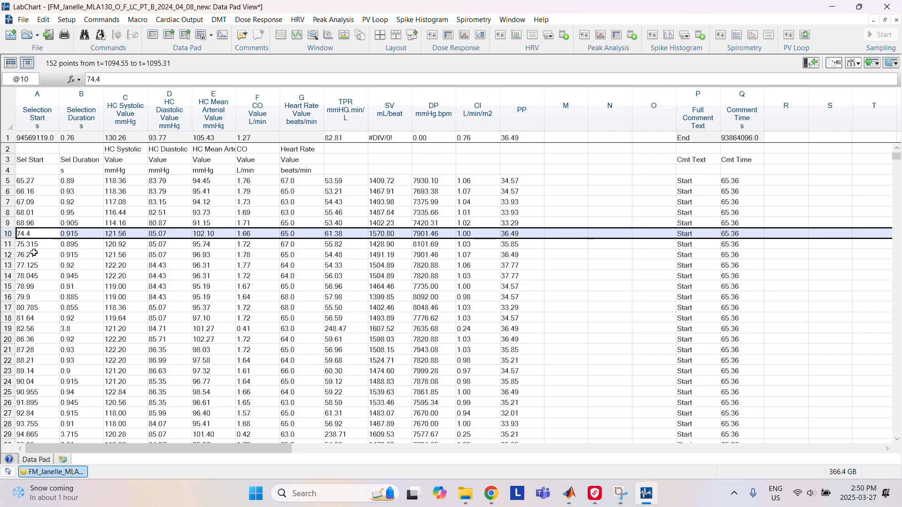
{"action": "left_click", "coordinate": [284, 37]}
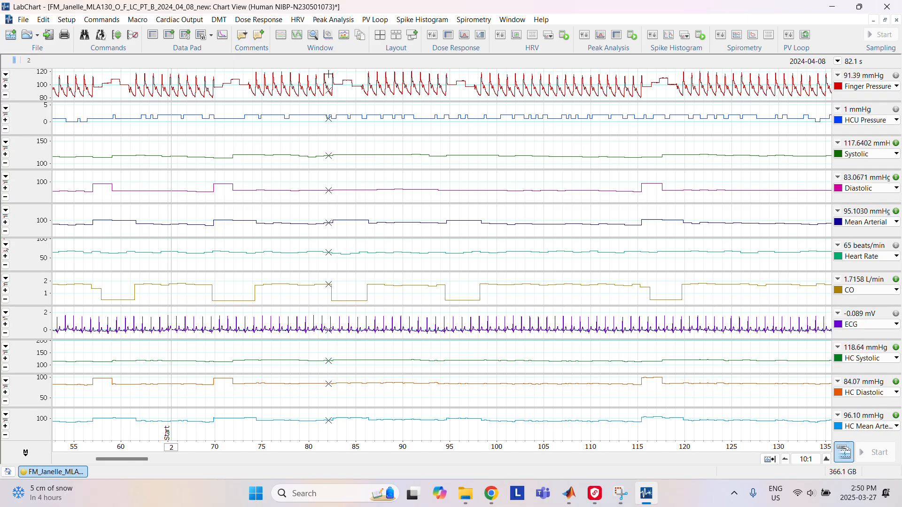
{"action": "left_click", "coordinate": [151, 37]}
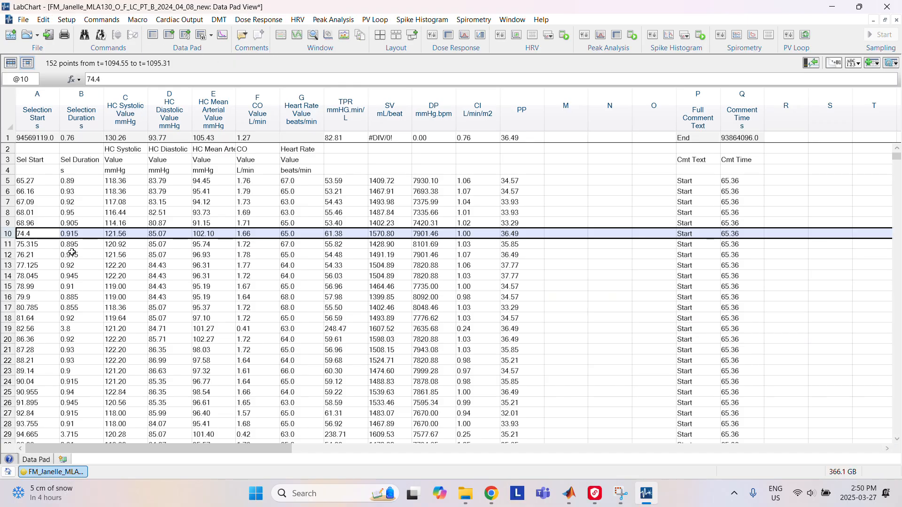
{"action": "left_click", "coordinate": [8, 329]}
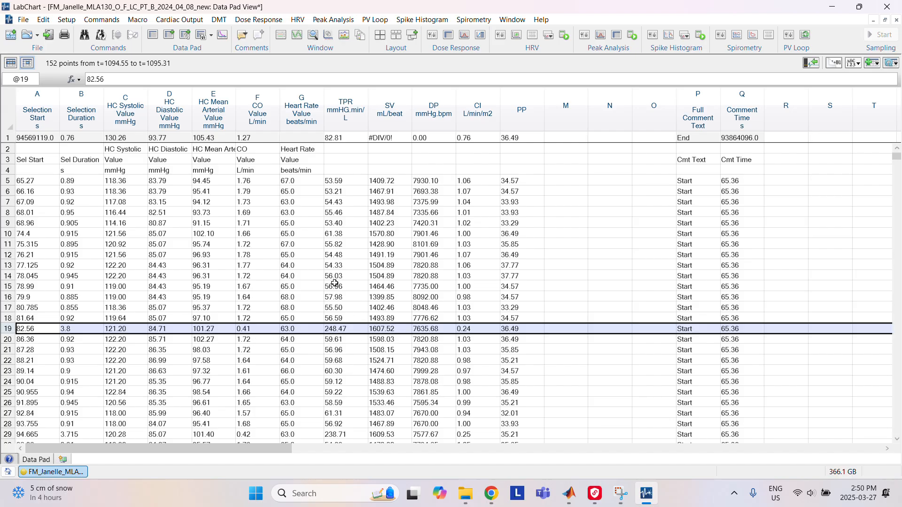
{"action": "key", "text": "Delete"}
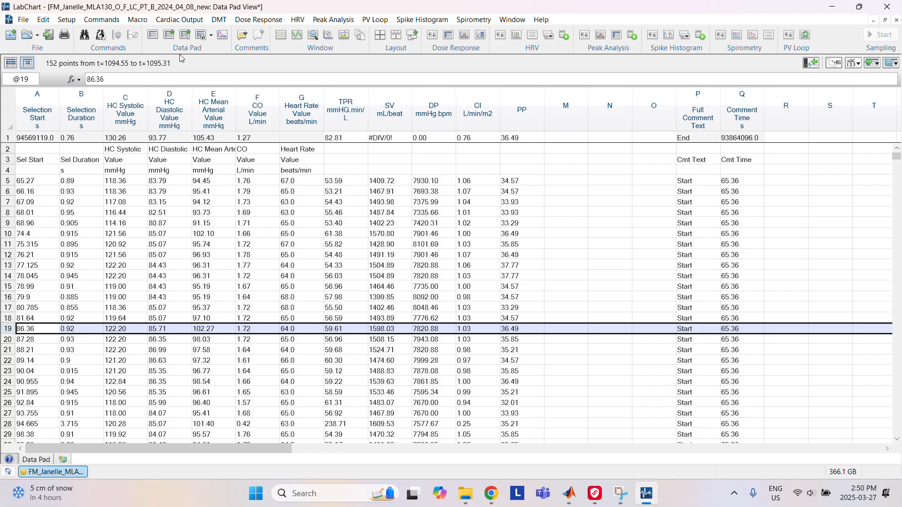
Step: Locate the pressure interruption near 95 s in the Chart View and delete the Data Pad row starting at 94.665 s
{"action": "left_click", "coordinate": [280, 37]}
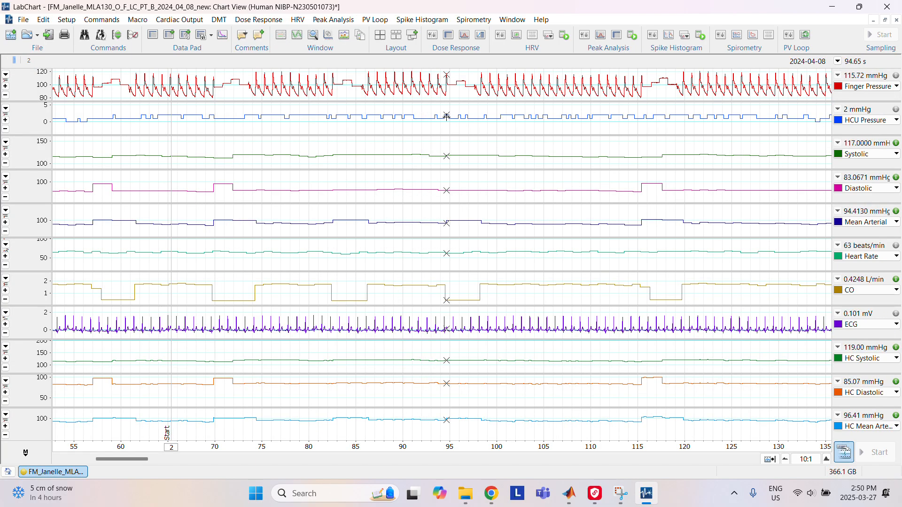
{"action": "left_click", "coordinate": [147, 34]}
{"action": "scroll", "coordinate": [132, 348], "scroll_direction": "down", "scroll_amount": 3}
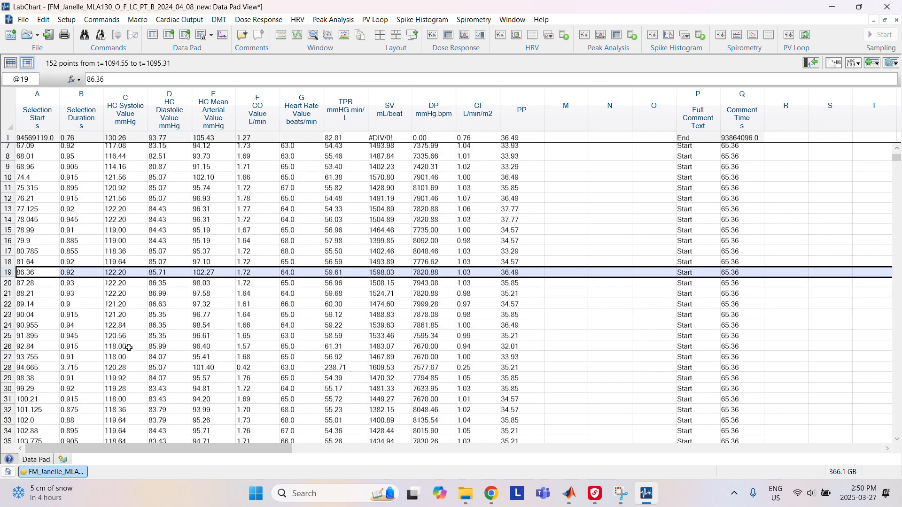
{"action": "scroll", "coordinate": [129, 348], "scroll_direction": "down", "scroll_amount": 1}
{"action": "left_click", "coordinate": [7, 339]}
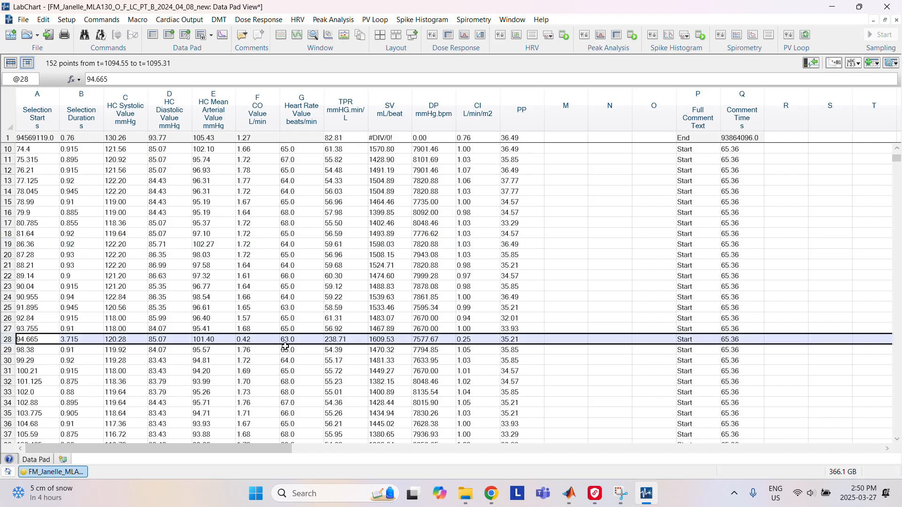
{"action": "key", "text": "Delete"}
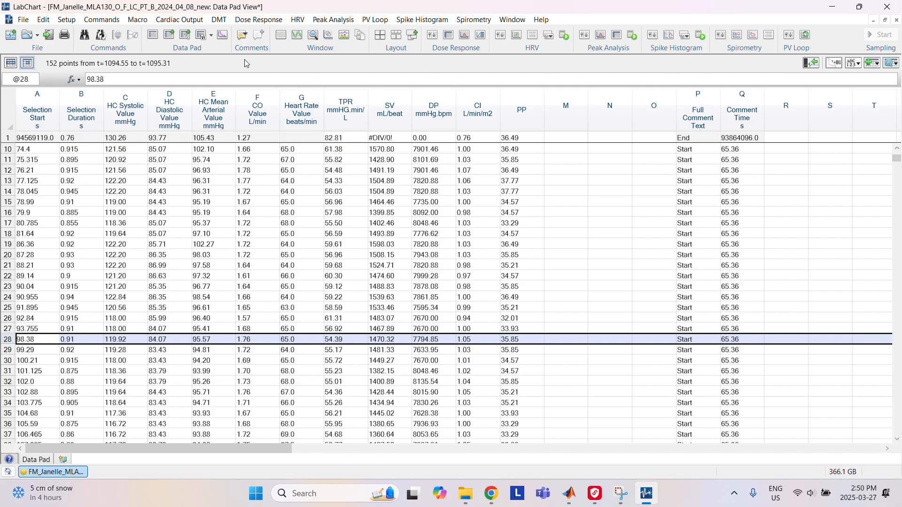
Step: Locate the pressure interruption near 115 s in the Chart View and delete the Data Pad row starting at 115.435 s
{"action": "left_click", "coordinate": [280, 35]}
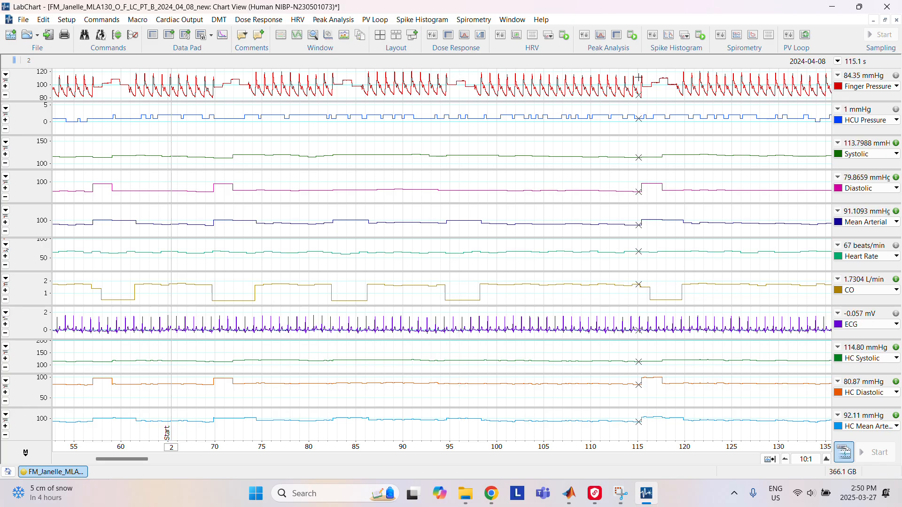
{"action": "left_click", "coordinate": [153, 35]}
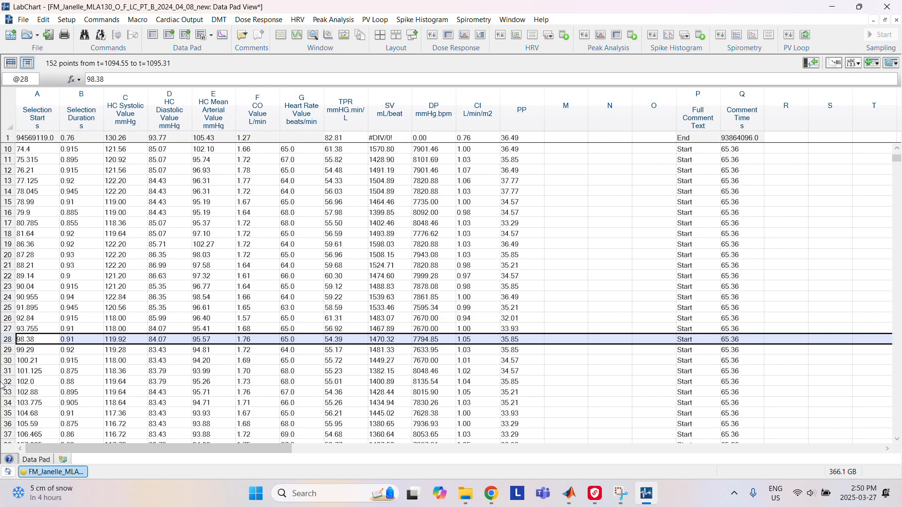
{"action": "scroll", "coordinate": [29, 437], "scroll_direction": "down", "scroll_amount": 4}
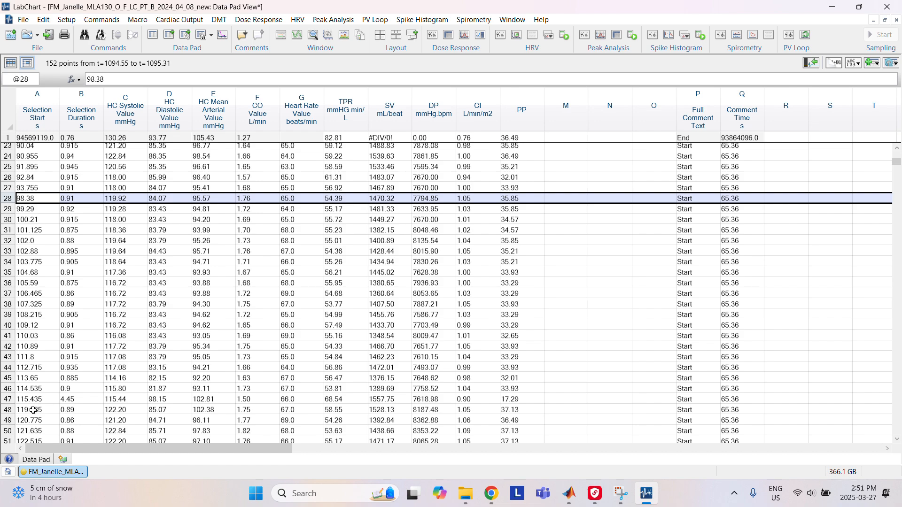
{"action": "left_click", "coordinate": [8, 399]}
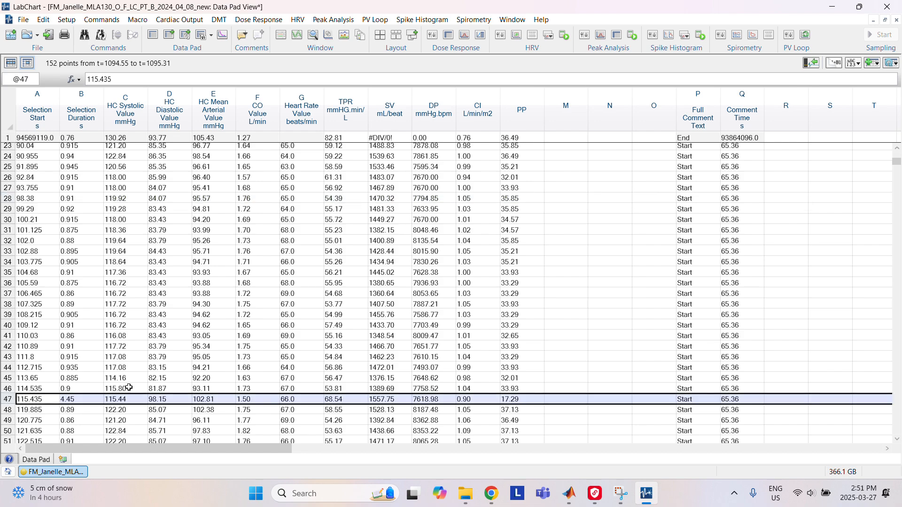
{"action": "scroll", "coordinate": [129, 388], "scroll_direction": "down", "scroll_amount": 1}
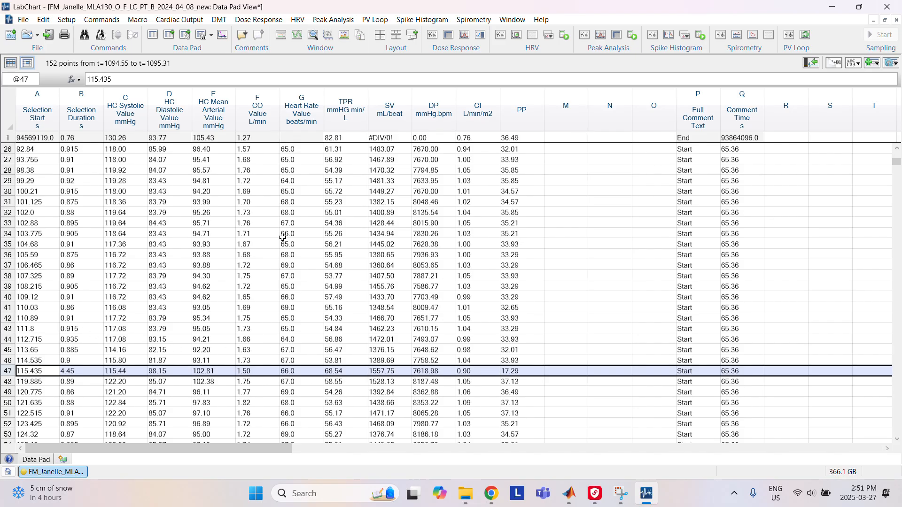
{"action": "key", "text": "Delete"}
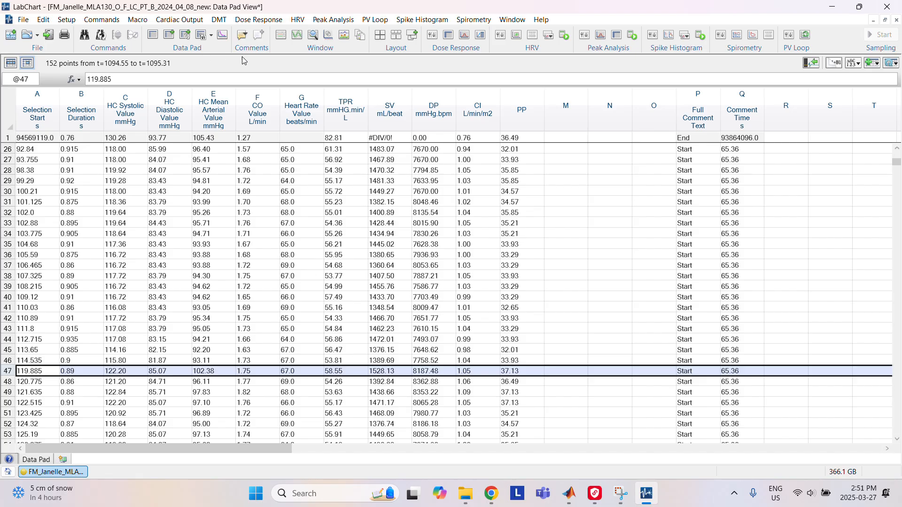
Step: Locate the pressure interruption near 186 s in the Chart View and delete the Data Pad row starting at 185.615 s
{"action": "left_click", "coordinate": [280, 34]}
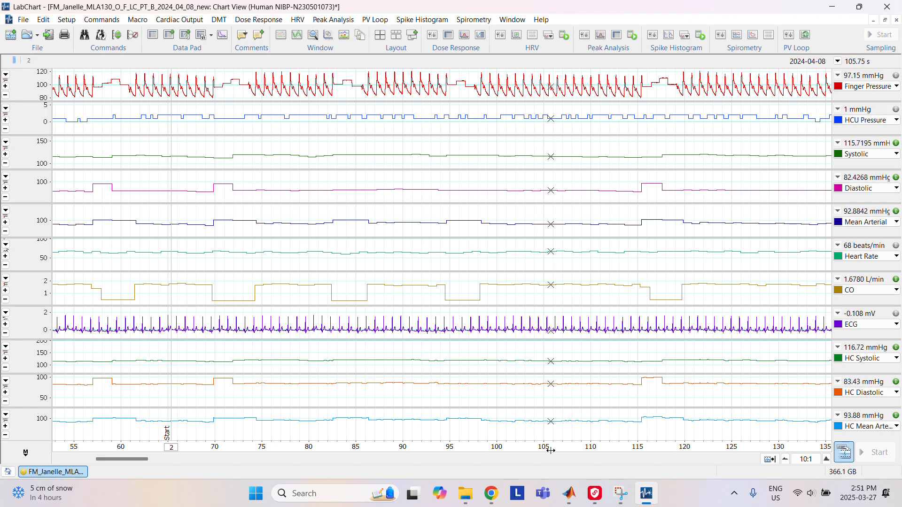
{"action": "left_click_drag", "start_coordinate": [133, 459], "coordinate": [193, 463]}
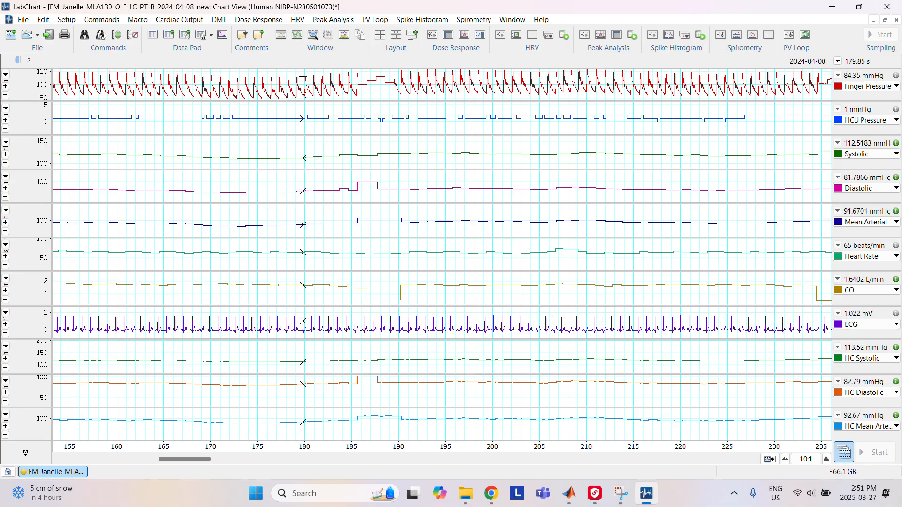
{"action": "left_click", "coordinate": [153, 35]}
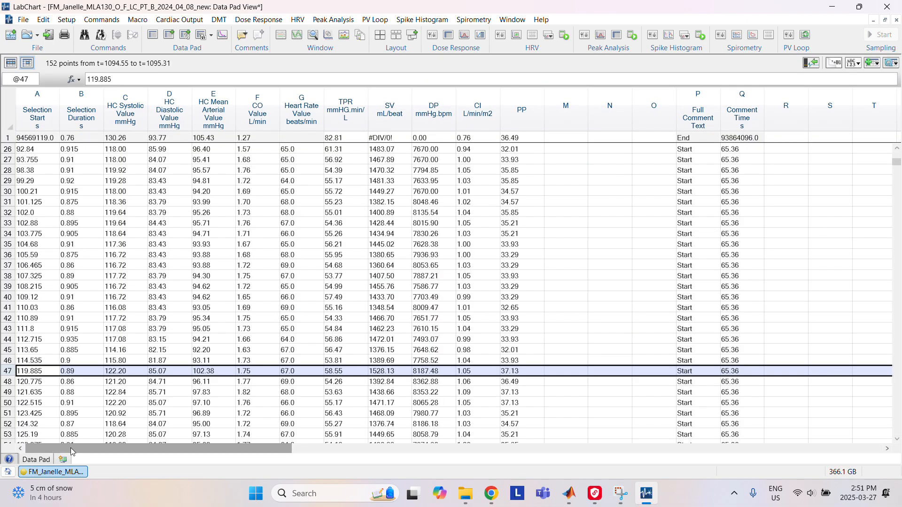
{"action": "scroll", "coordinate": [80, 414], "scroll_direction": "down", "scroll_amount": 8}
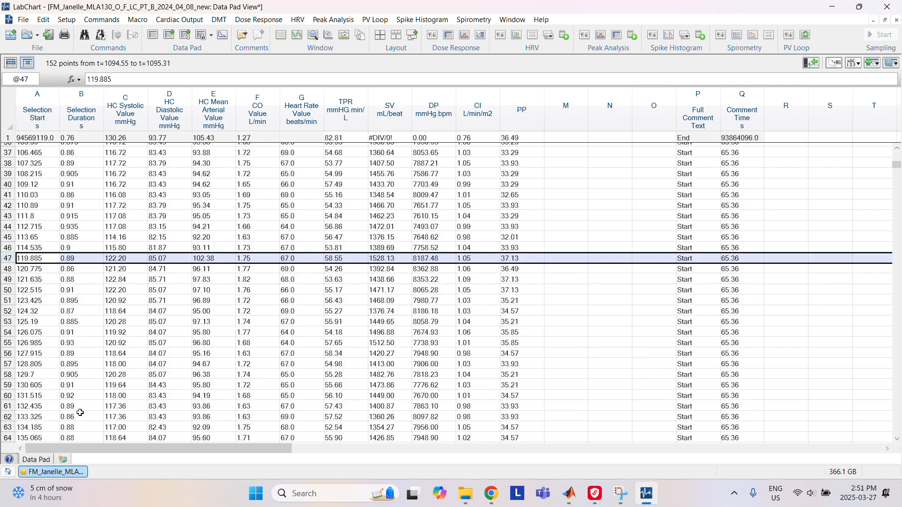
{"action": "scroll", "coordinate": [92, 398], "scroll_direction": "down", "scroll_amount": 11}
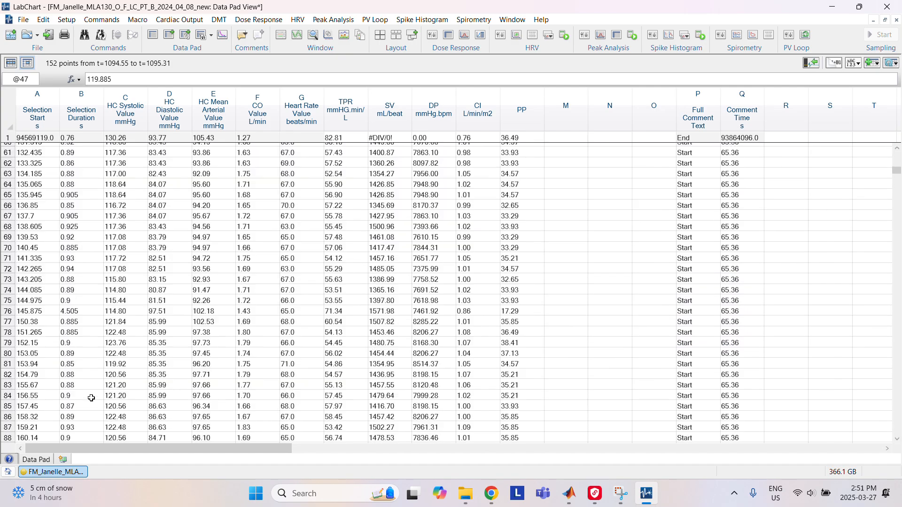
{"action": "scroll", "coordinate": [93, 397], "scroll_direction": "down", "scroll_amount": 4}
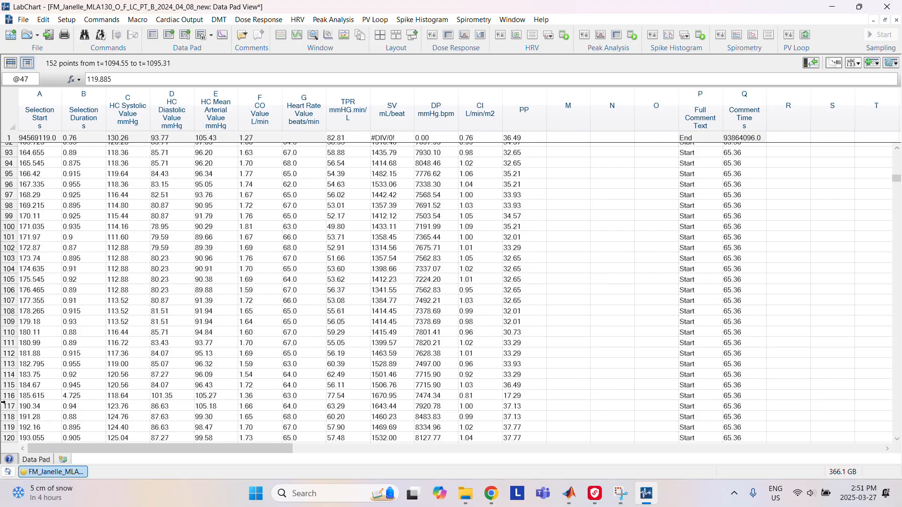
{"action": "left_click", "coordinate": [7, 396]}
{"action": "key", "text": "Delete"}
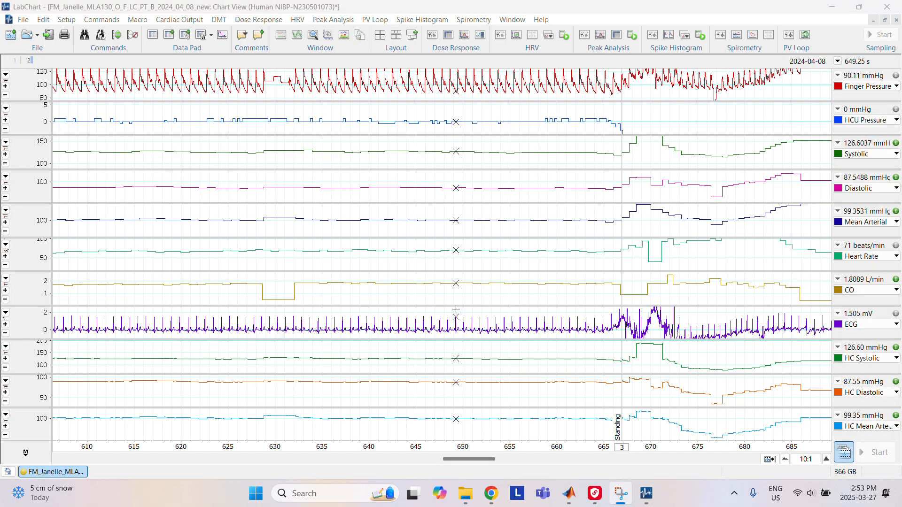
Step: Auto scale the Finger Pressure channel around the Standing comment in the Chart View, and enlarge its vertical scale
{"action": "scroll", "coordinate": [441, 330], "scroll_direction": "right", "scroll_amount": 5}
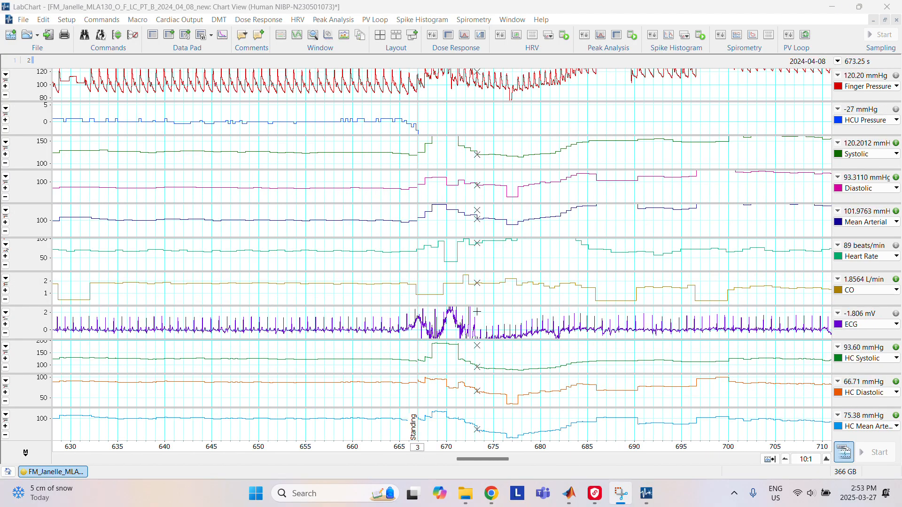
{"action": "scroll", "coordinate": [550, 159], "scroll_direction": "right", "scroll_amount": 2}
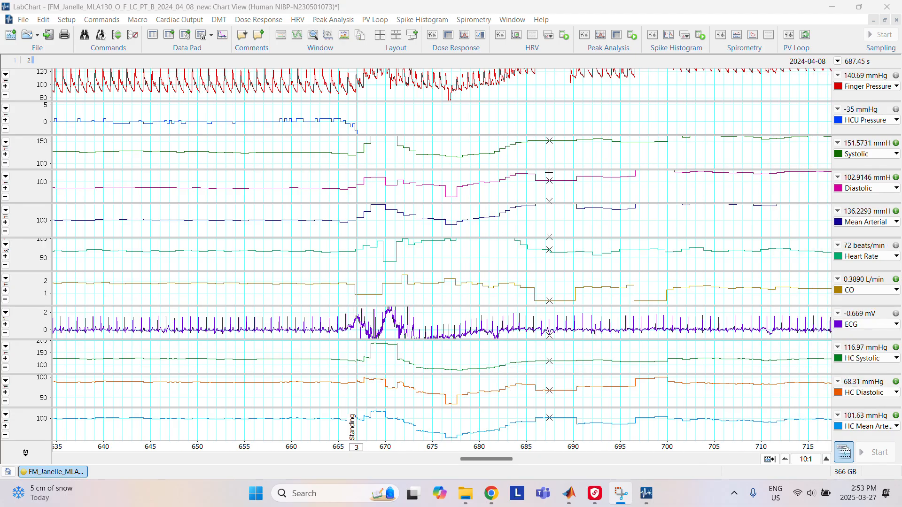
{"action": "right_click", "coordinate": [522, 92]}
{"action": "left_click", "coordinate": [560, 101]}
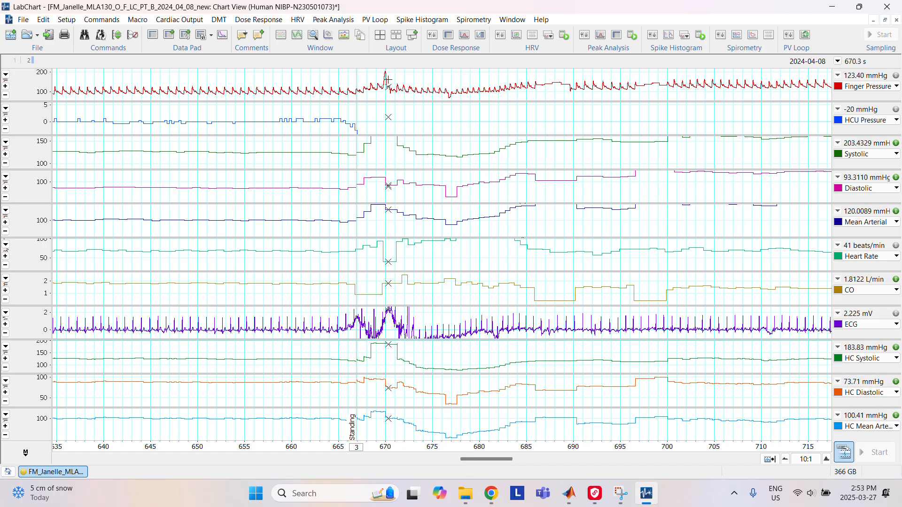
{"action": "right_click", "coordinate": [419, 77]}
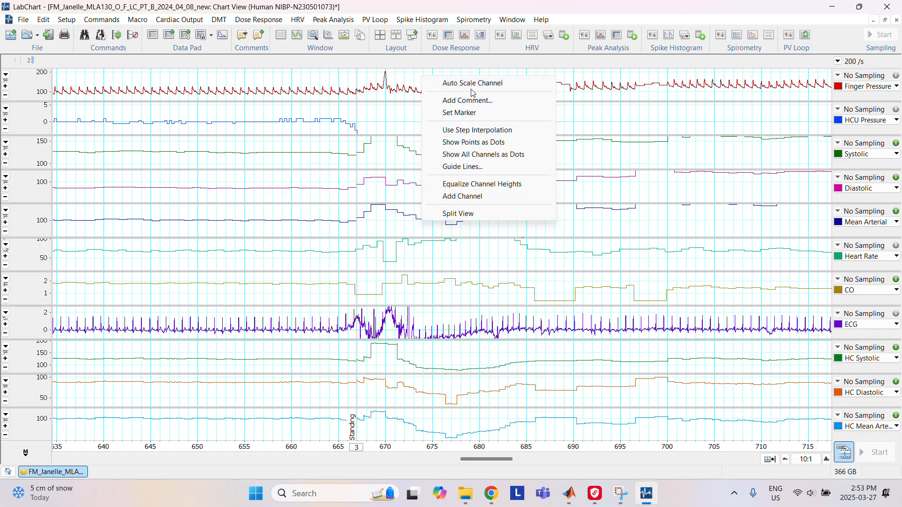
{"action": "left_click", "coordinate": [472, 86]}
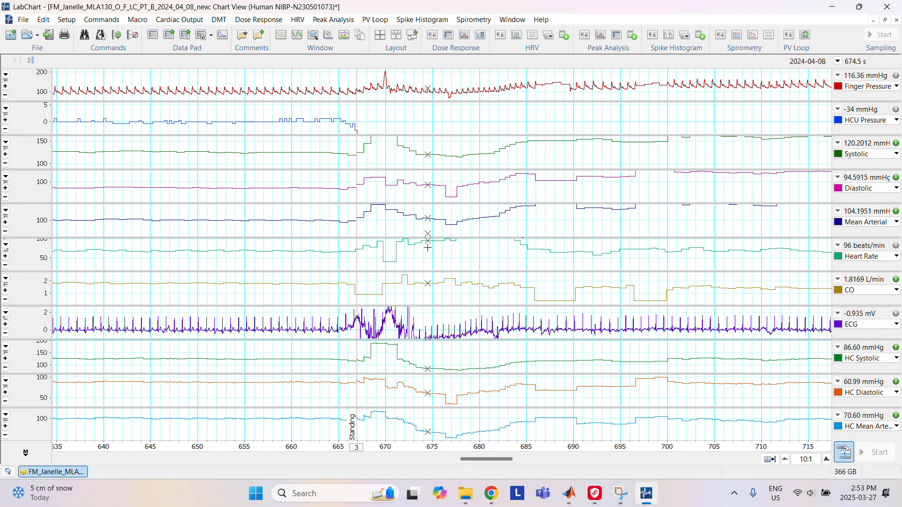
{"action": "left_click", "coordinate": [5, 86]}
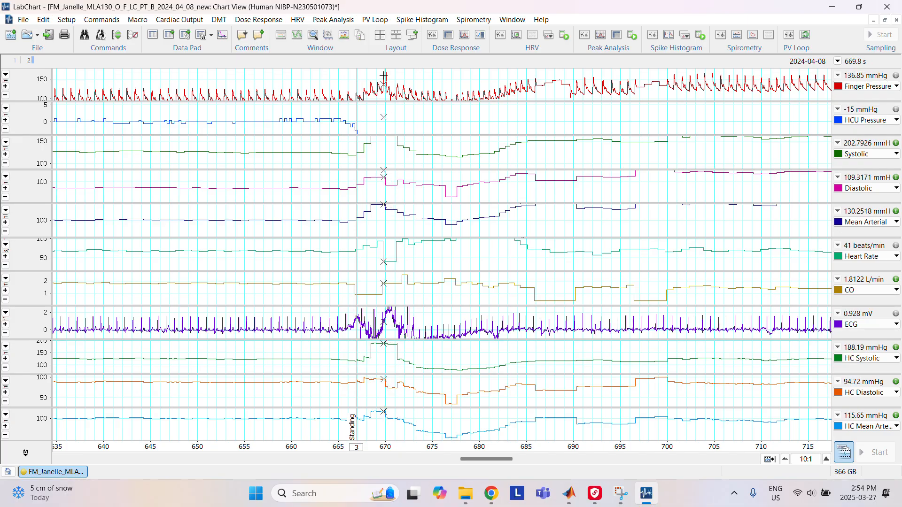
Step: Compare the first Standing rows in the Data Pad with the Chart View, and delete the three rows starting at 666.915, 668.47 and 669.2 s
{"action": "left_click", "coordinate": [153, 36]}
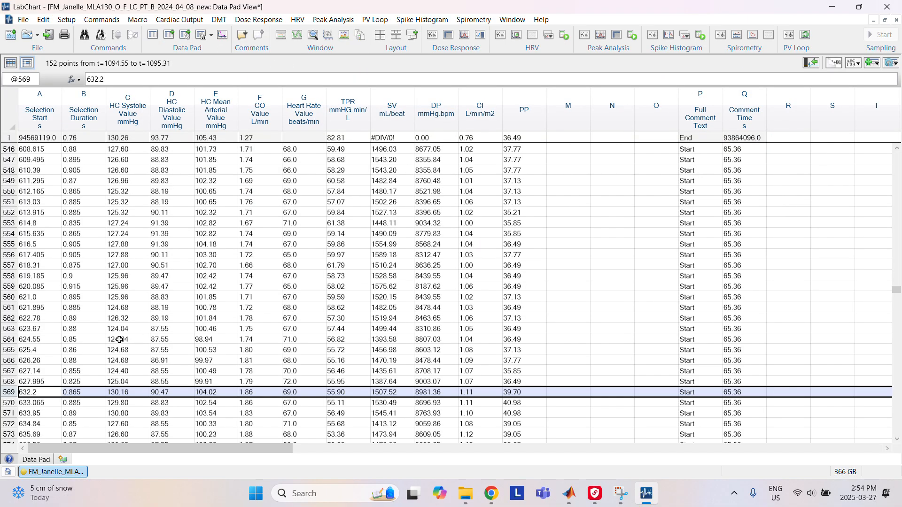
{"action": "scroll", "coordinate": [119, 340], "scroll_direction": "down", "scroll_amount": 10}
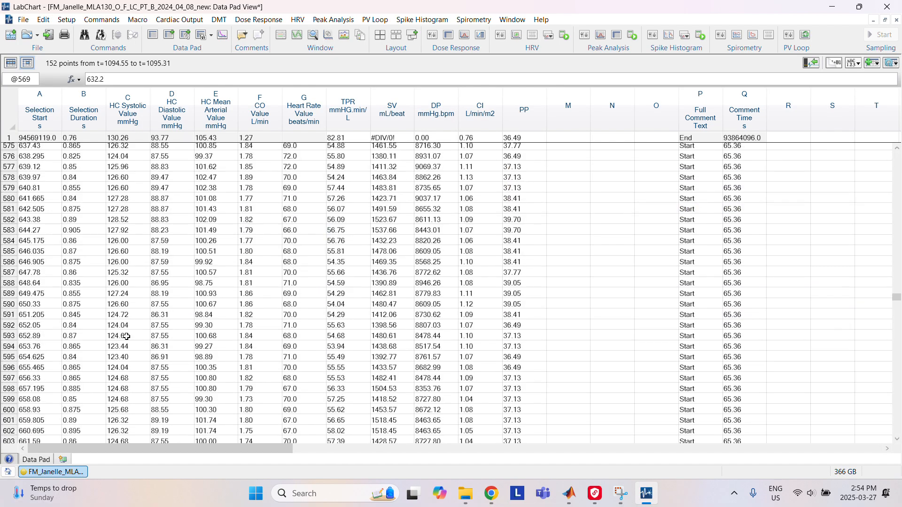
{"action": "scroll", "coordinate": [127, 337], "scroll_direction": "down", "scroll_amount": 8}
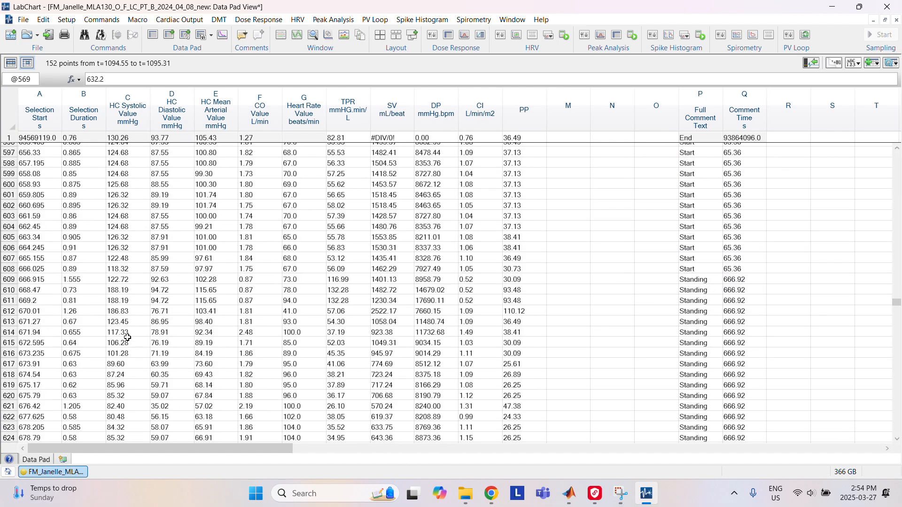
{"action": "left_click", "coordinate": [8, 306]}
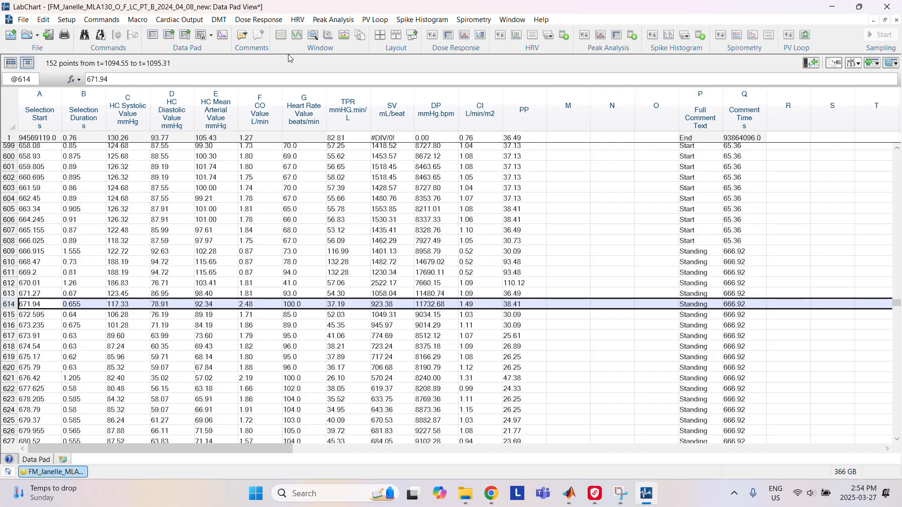
{"action": "left_click", "coordinate": [282, 35]}
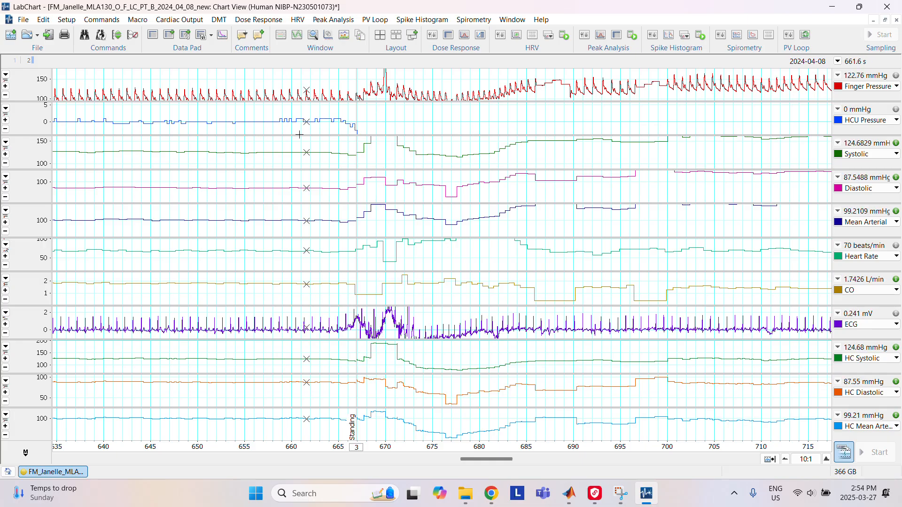
{"action": "left_click", "coordinate": [152, 34]}
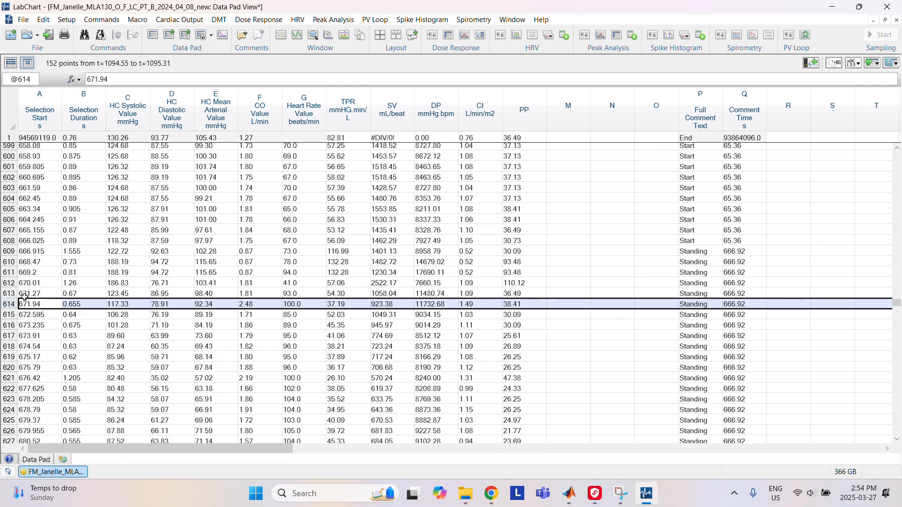
{"action": "left_click", "coordinate": [10, 284]}
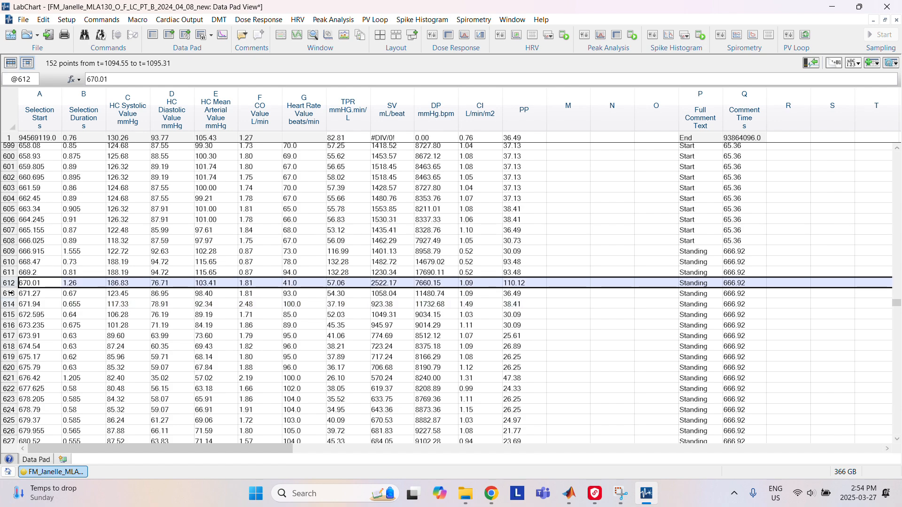
{"action": "left_click", "coordinate": [10, 262]}
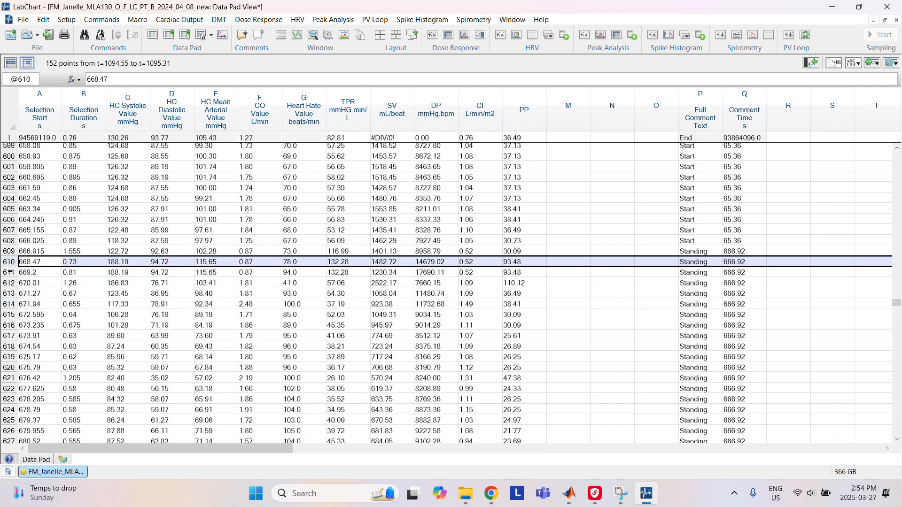
{"action": "left_click", "coordinate": [257, 264]}
{"action": "left_click", "coordinate": [256, 273]}
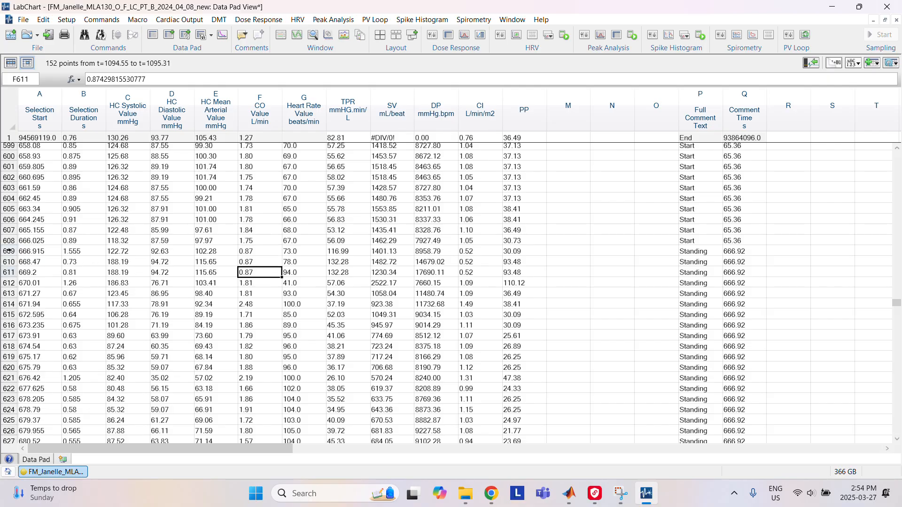
{"action": "left_click_drag", "start_coordinate": [9, 251], "coordinate": [7, 271]}
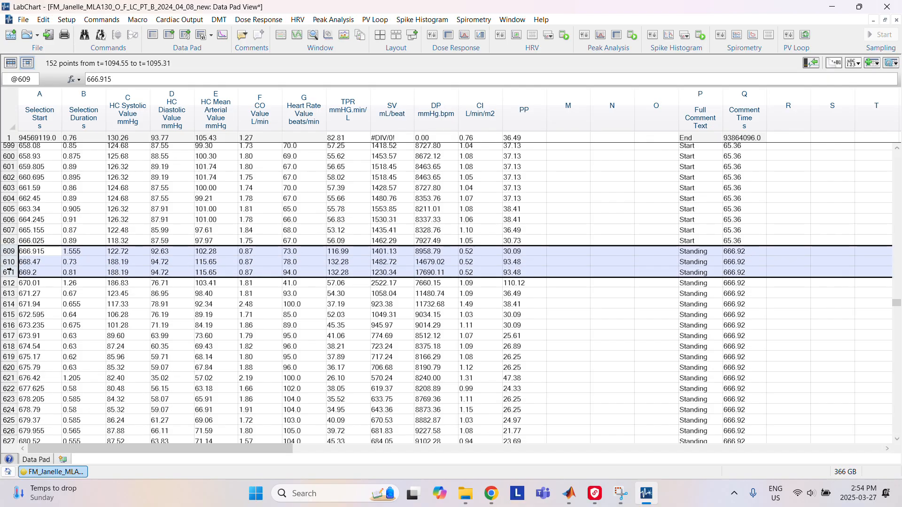
{"action": "key", "text": "Delete"}
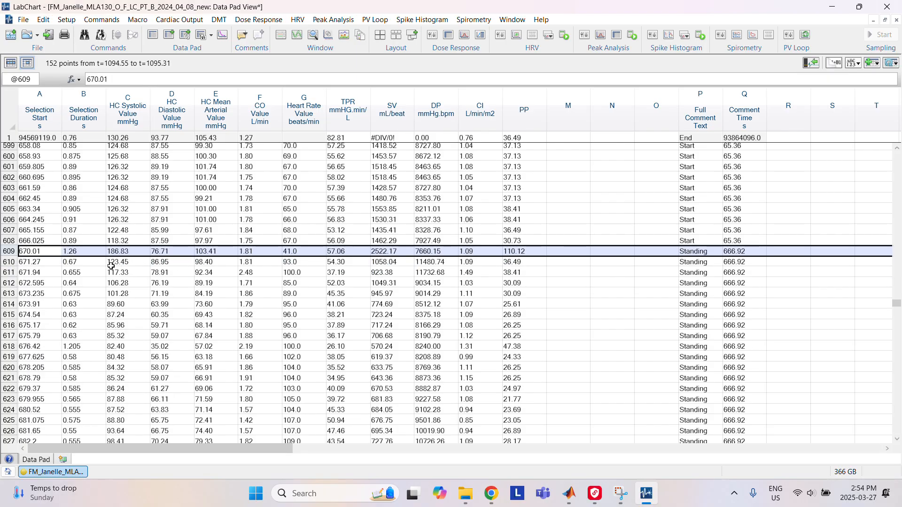
Step: Compare the systolic and diastolic values around the first remaining Standing row, and delete the row starting at 670.01 s
{"action": "left_click", "coordinate": [114, 252]}
{"action": "left_click", "coordinate": [115, 240]}
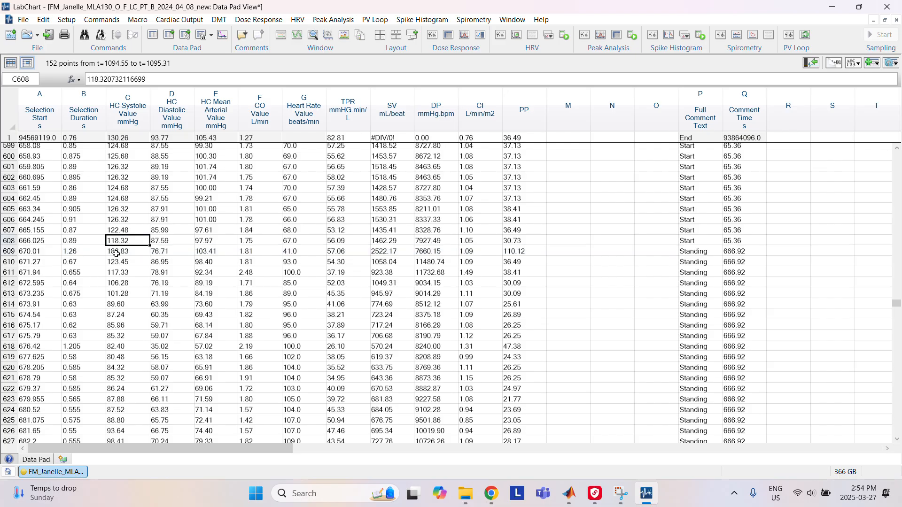
{"action": "left_click", "coordinate": [165, 250]}
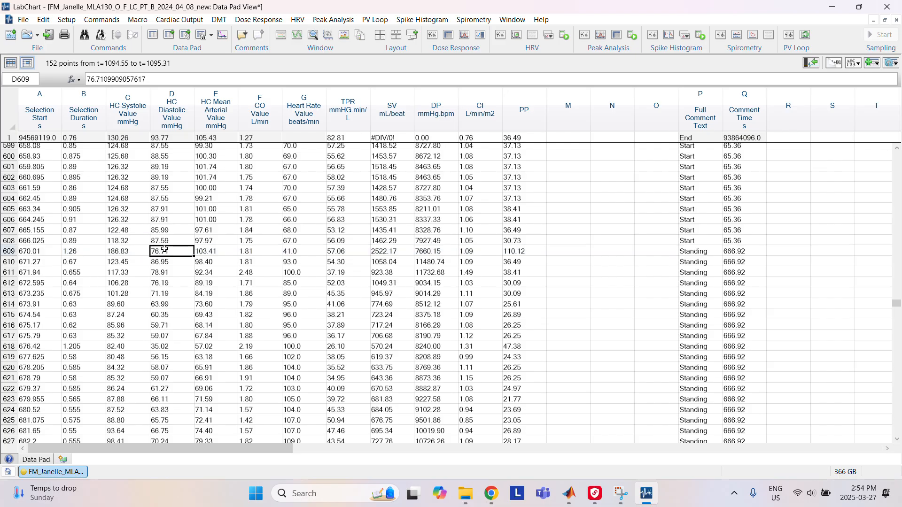
{"action": "left_click_drag", "start_coordinate": [124, 241], "coordinate": [159, 246]}
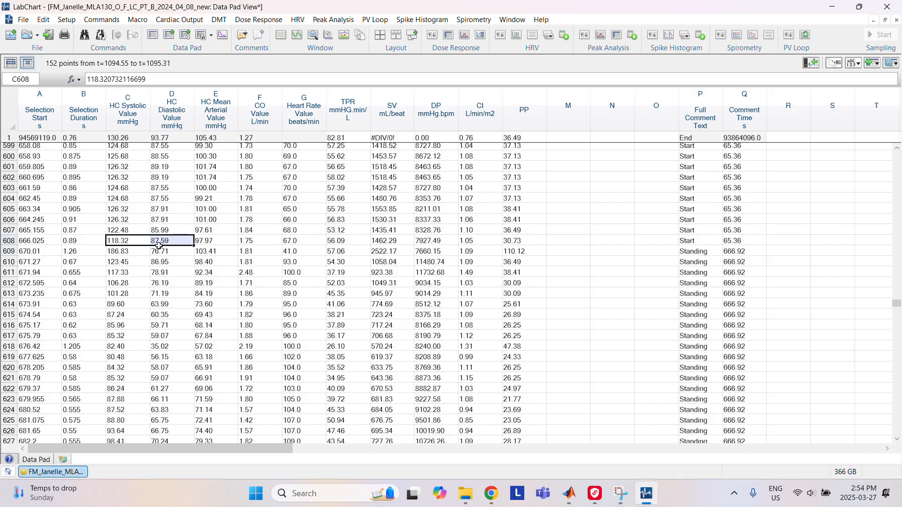
{"action": "left_click", "coordinate": [137, 260]}
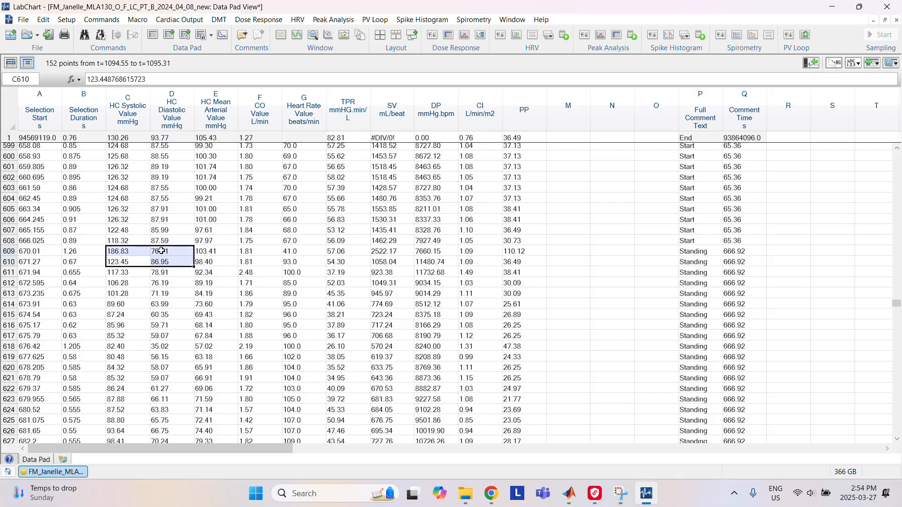
{"action": "left_click", "coordinate": [4, 252]}
{"action": "key", "text": "Delete"}
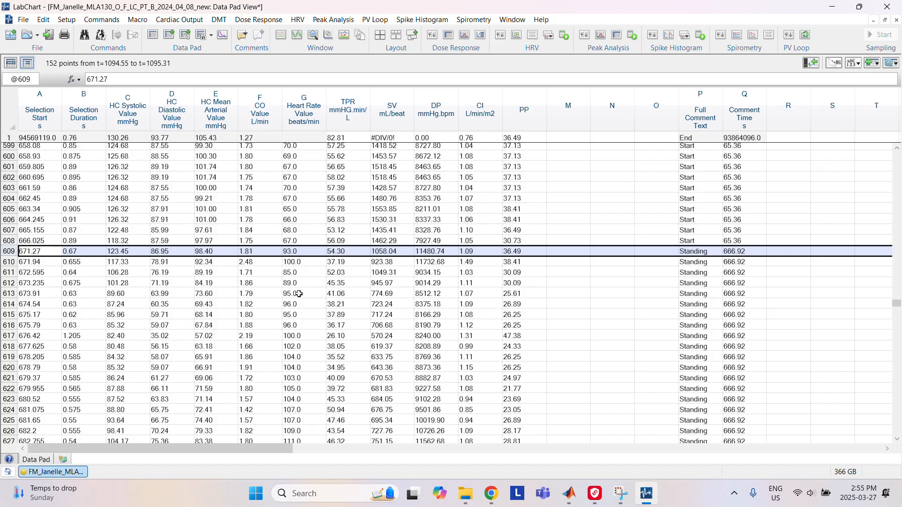
Step: Locate the pressure interruption near 686 s in the Chart View and delete the Data Pad row starting at 685.0 s
{"action": "left_click", "coordinate": [280, 36]}
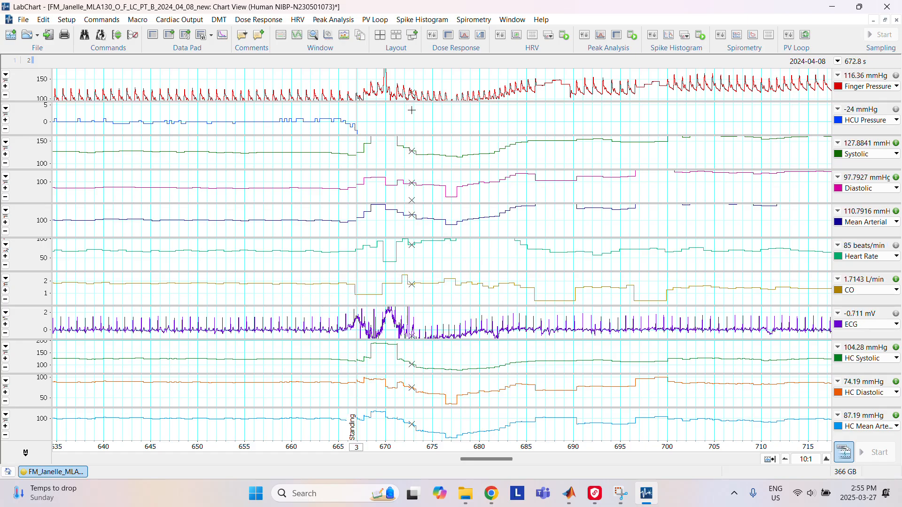
{"action": "left_click", "coordinate": [153, 34]}
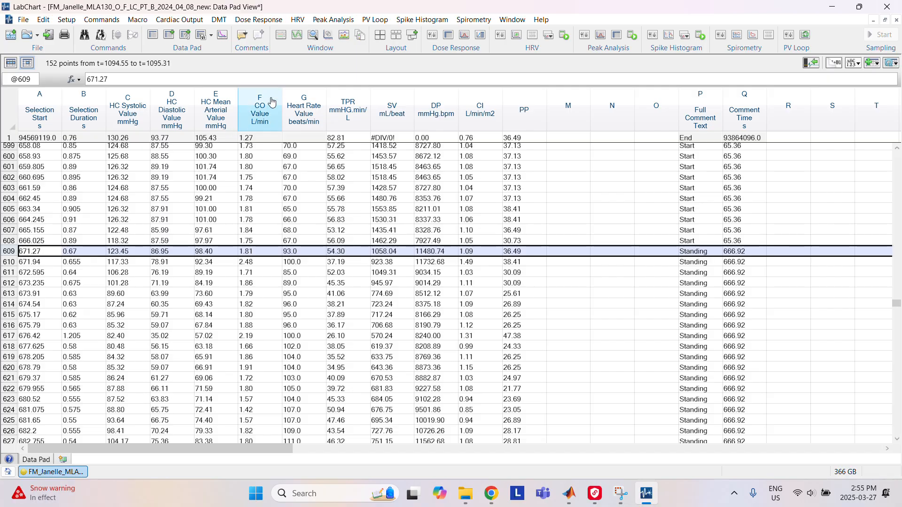
{"action": "left_click", "coordinate": [281, 35]}
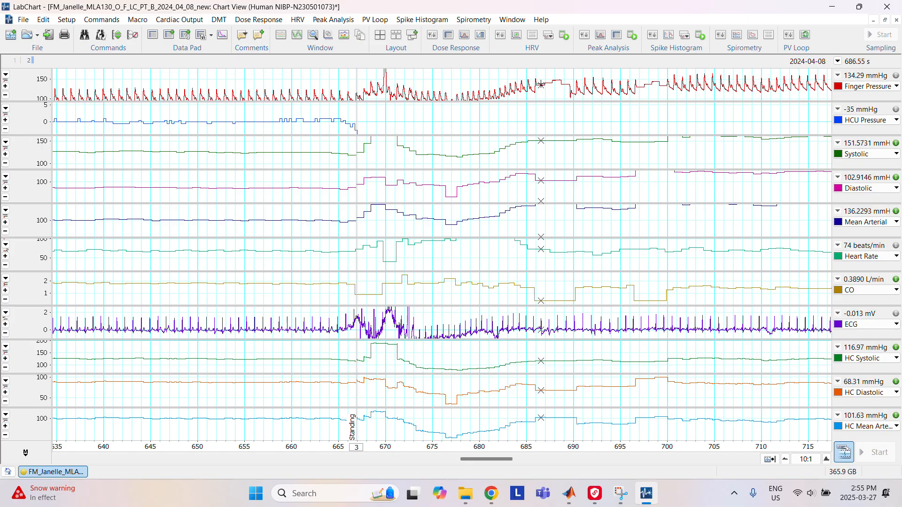
{"action": "left_click", "coordinate": [153, 35]}
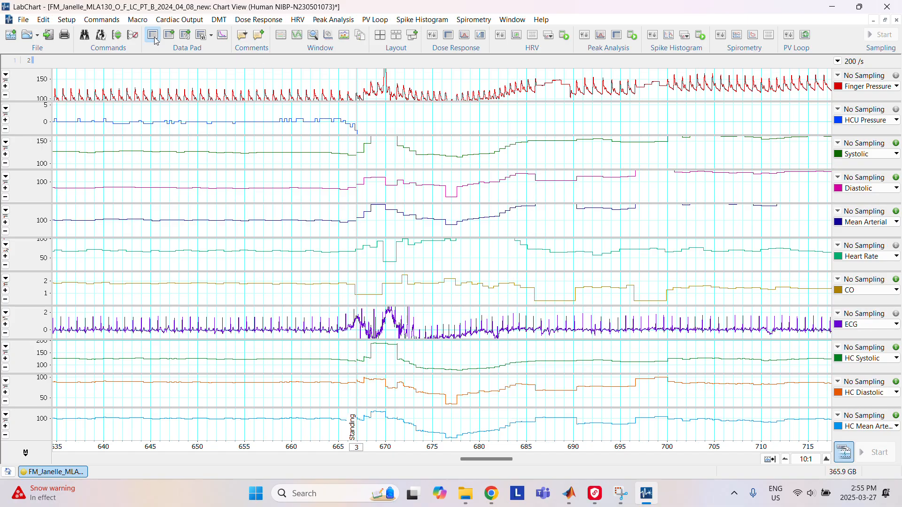
{"action": "scroll", "coordinate": [84, 435], "scroll_direction": "down", "scroll_amount": 5}
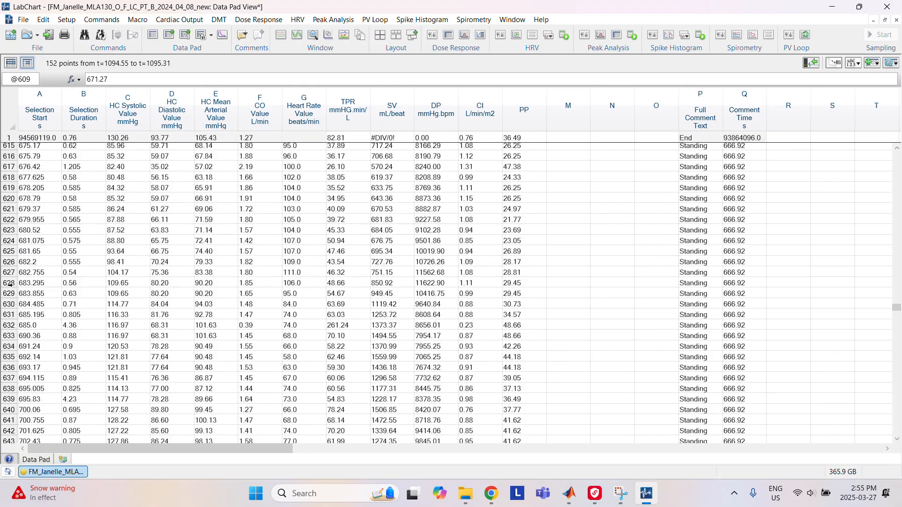
{"action": "left_click", "coordinate": [10, 325]}
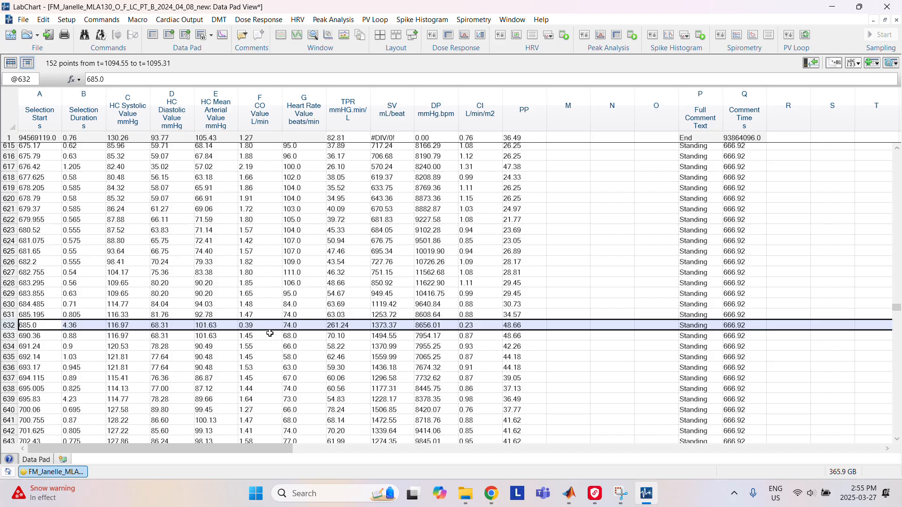
{"action": "key", "text": "Delete"}
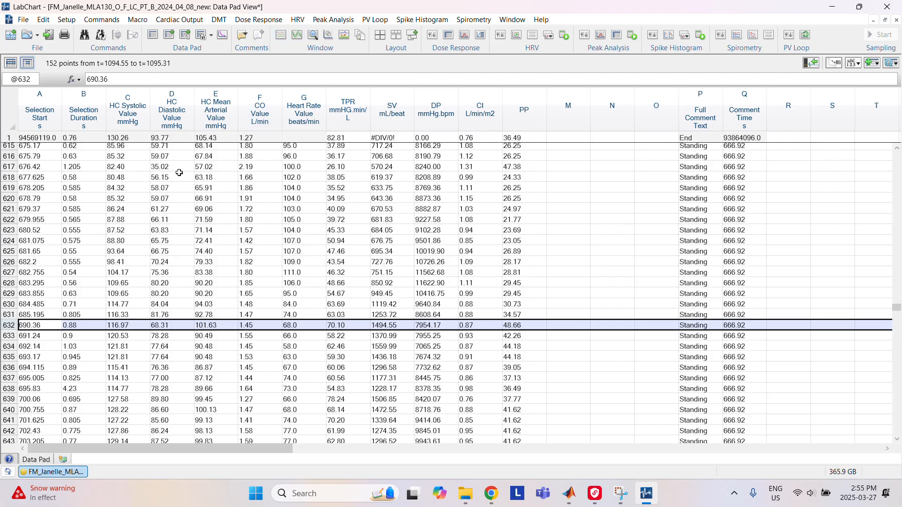
Step: Examine the CO values before Standing and the duration, pressure, CO and heart rate values in the Data Pad row starting at 676.42 s
{"action": "scroll", "coordinate": [152, 296], "scroll_direction": "up", "scroll_amount": 7}
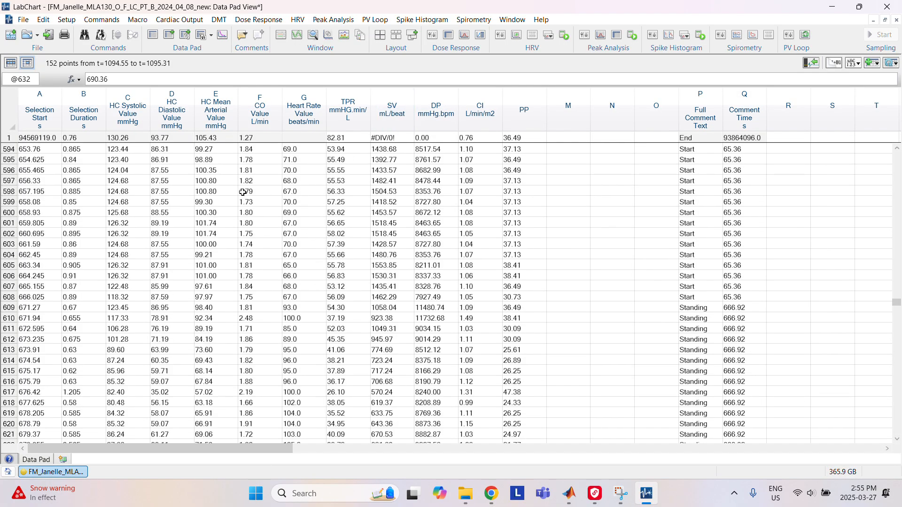
{"action": "left_click_drag", "start_coordinate": [260, 207], "coordinate": [260, 235]}
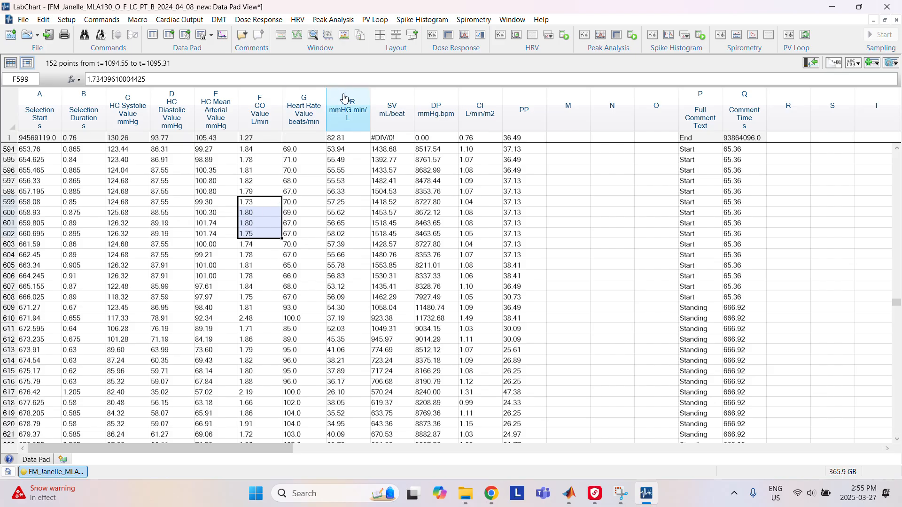
{"action": "left_click", "coordinate": [391, 24]}
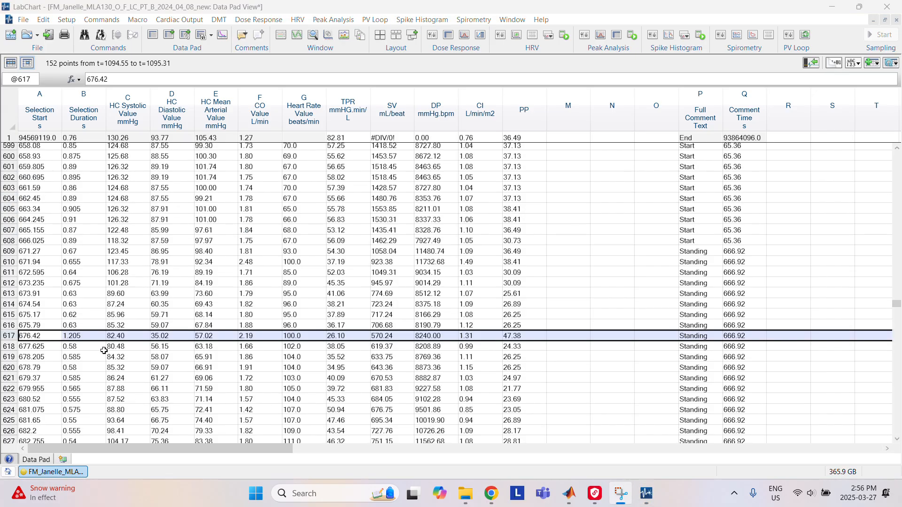
{"action": "left_click", "coordinate": [88, 367]}
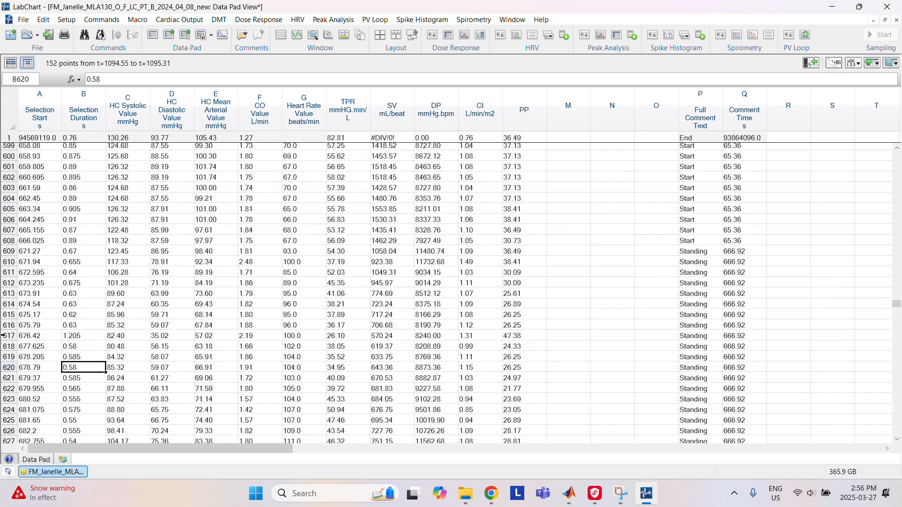
{"action": "left_click", "coordinate": [4, 336]}
{"action": "left_click", "coordinate": [139, 337]}
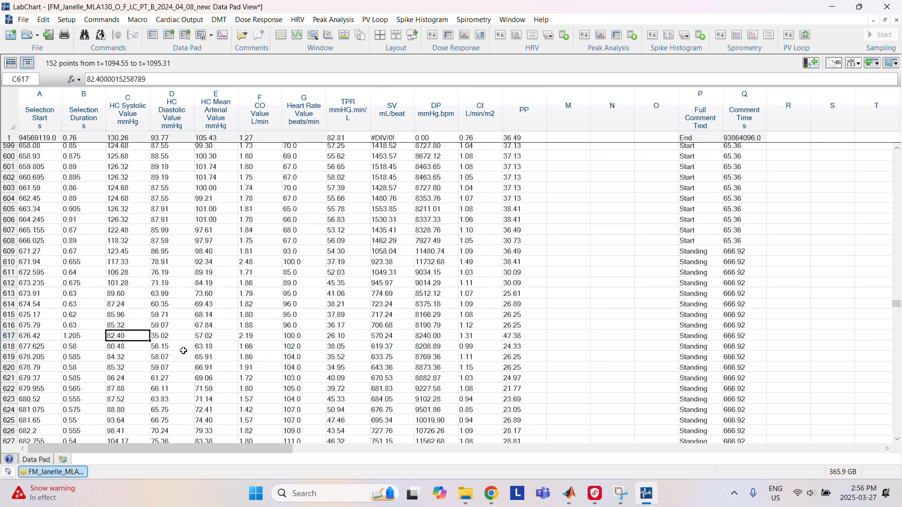
{"action": "left_click", "coordinate": [165, 335]}
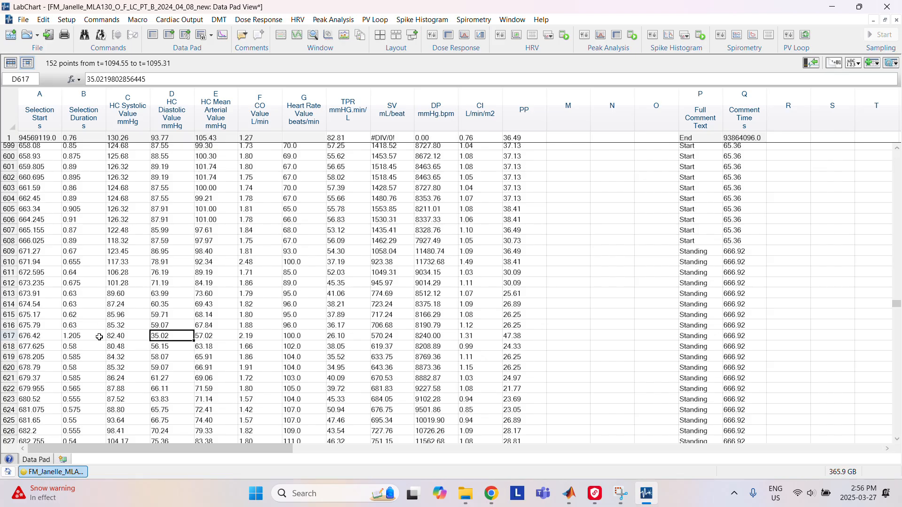
{"action": "left_click", "coordinate": [42, 339]}
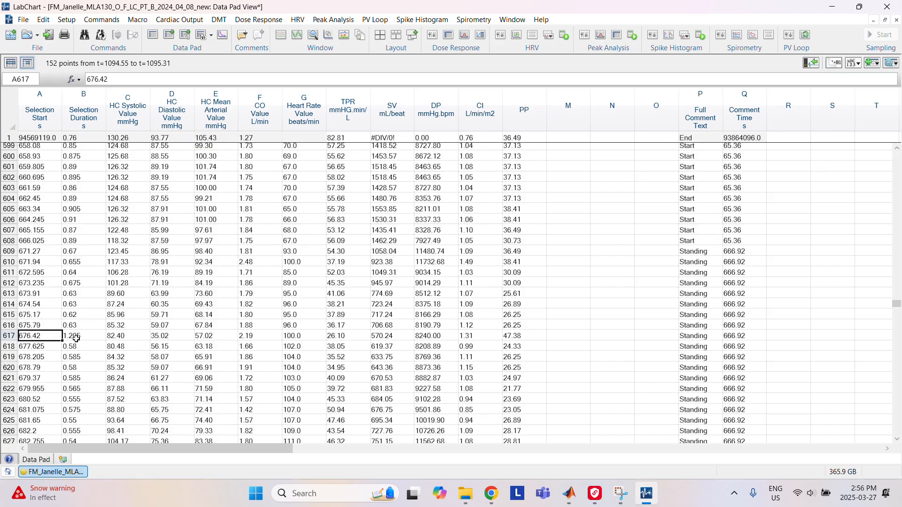
{"action": "left_click", "coordinate": [86, 337]}
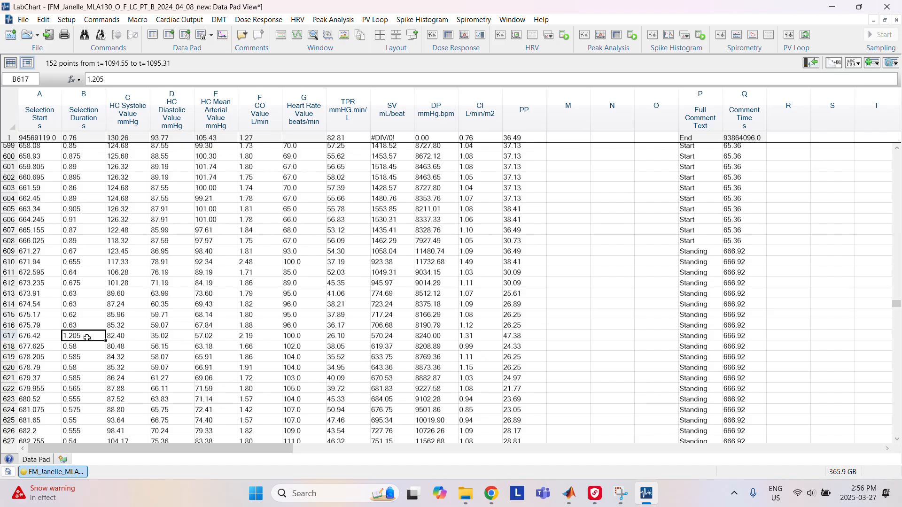
{"action": "left_click", "coordinate": [113, 340]}
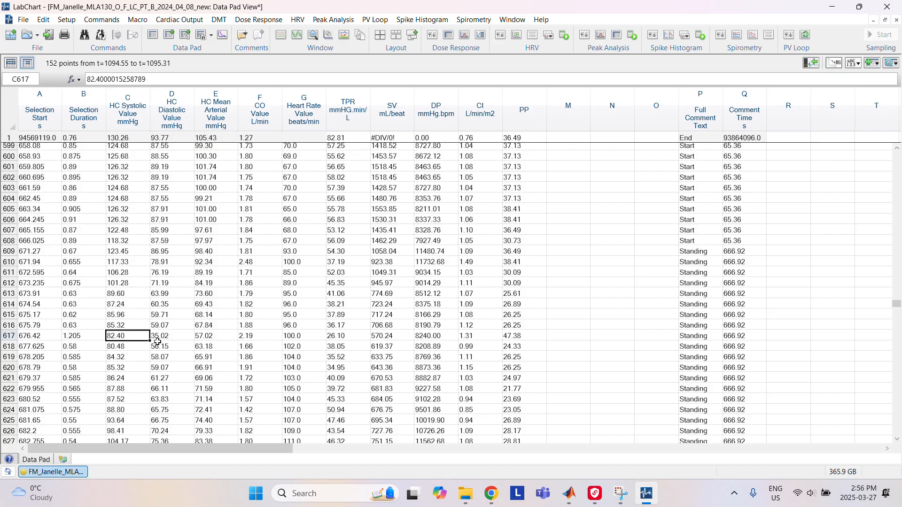
{"action": "left_click", "coordinate": [181, 338]}
{"action": "left_click", "coordinate": [210, 339]}
{"action": "left_click", "coordinate": [258, 339]}
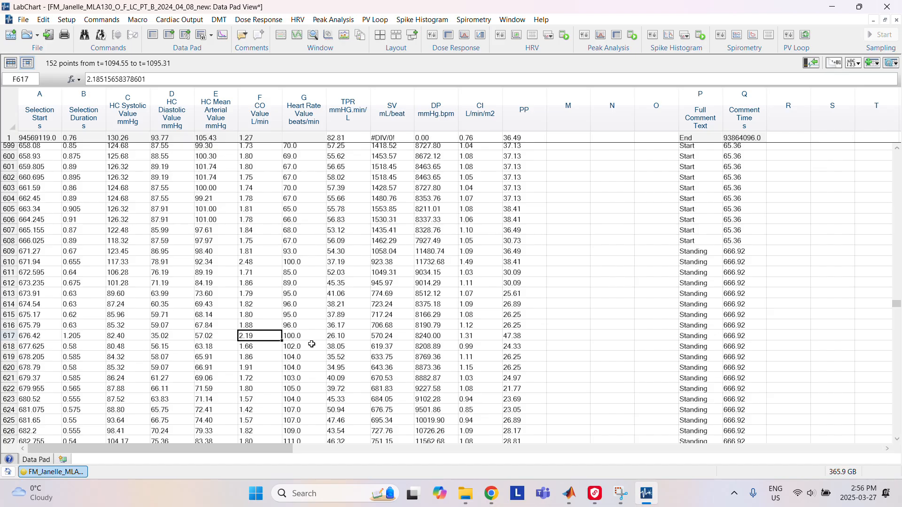
{"action": "left_click", "coordinate": [311, 337]}
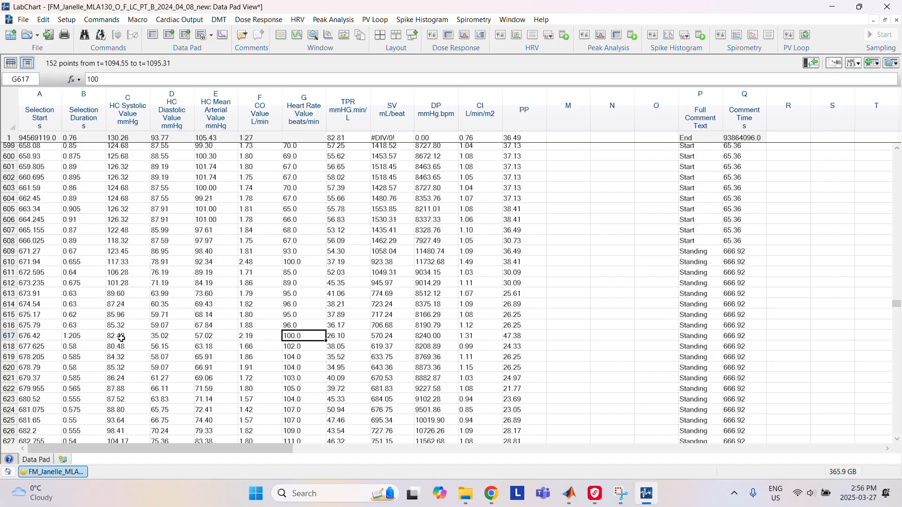
{"action": "left_click", "coordinate": [158, 337]}
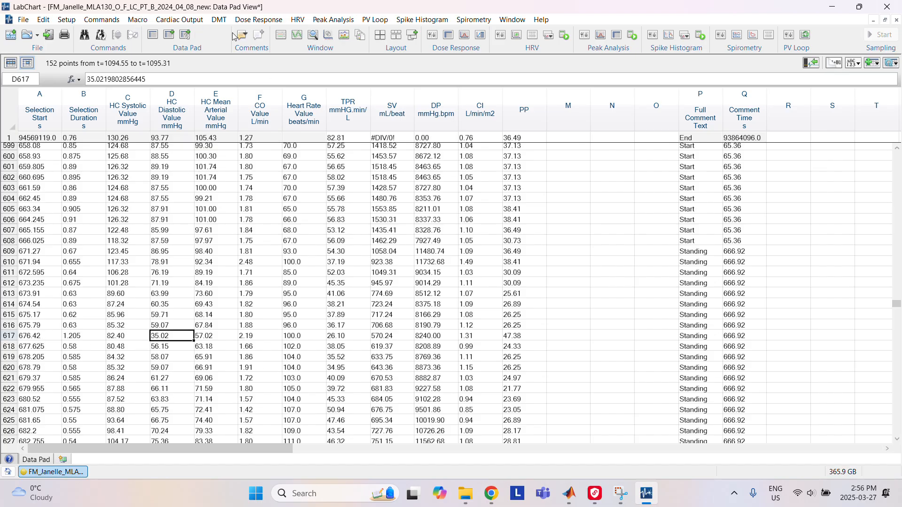
Step: Auto scale the Finger Pressure channel in the Chart View, enlarge its vertical scale and shift it to inspect the drop near 677 s
{"action": "left_click", "coordinate": [281, 36]}
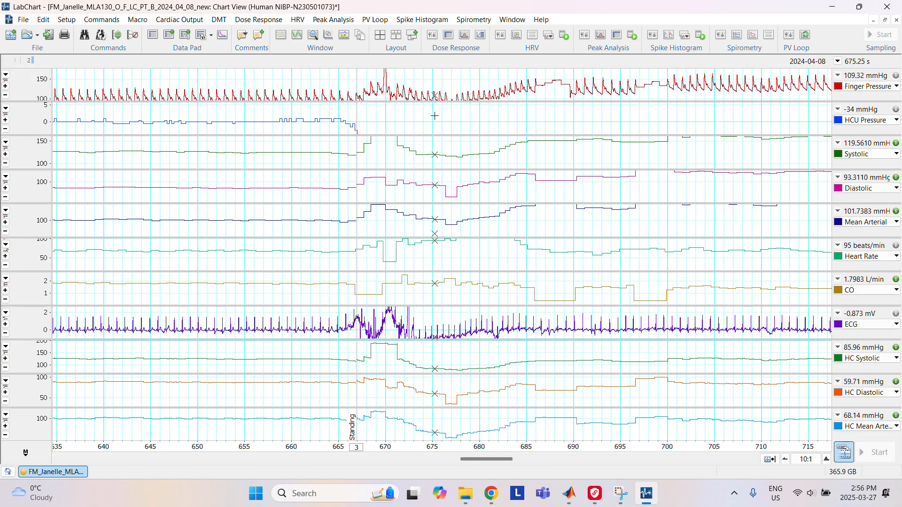
{"action": "right_click", "coordinate": [451, 85]}
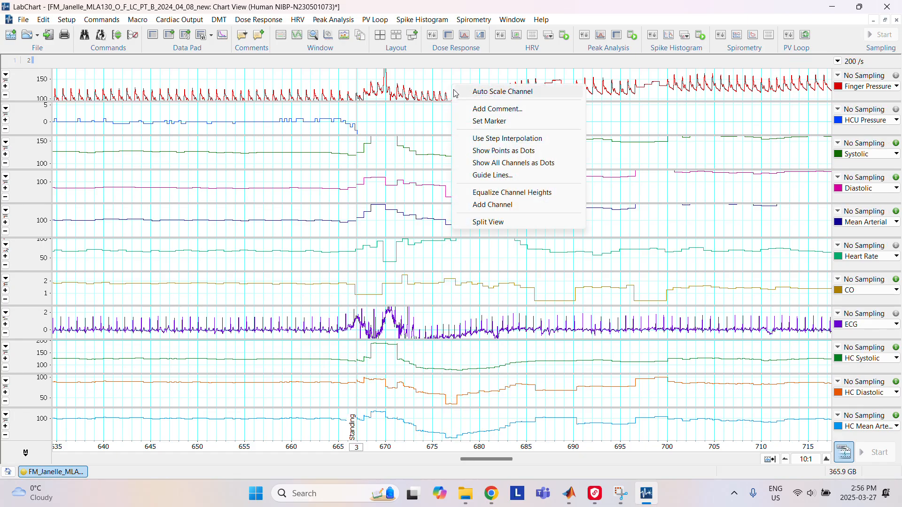
{"action": "left_click", "coordinate": [502, 91]}
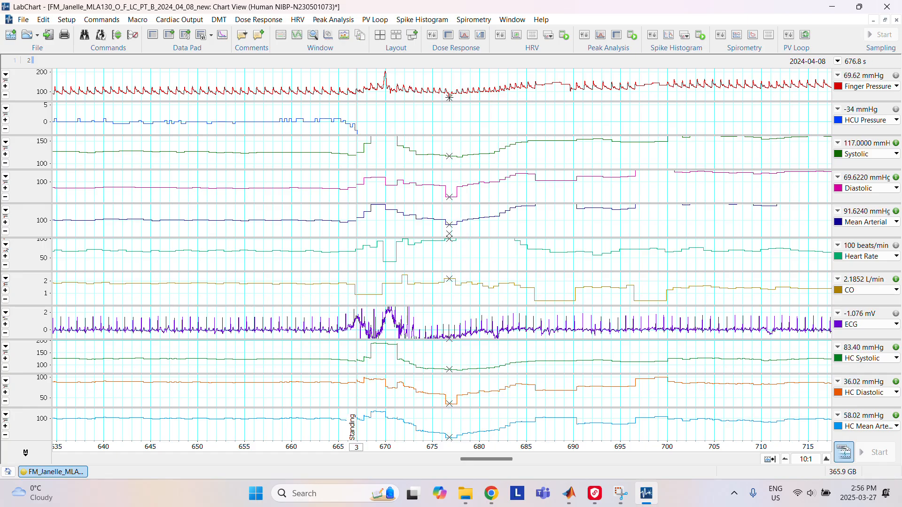
{"action": "left_click", "coordinate": [6, 87]}
{"action": "left_click_drag", "start_coordinate": [26, 88], "coordinate": [25, 81]}
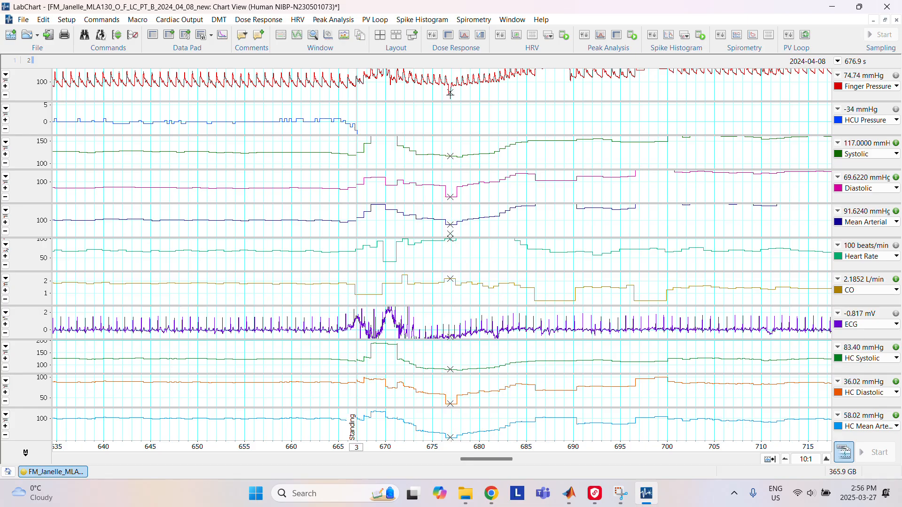
{"action": "left_click", "coordinate": [6, 86]}
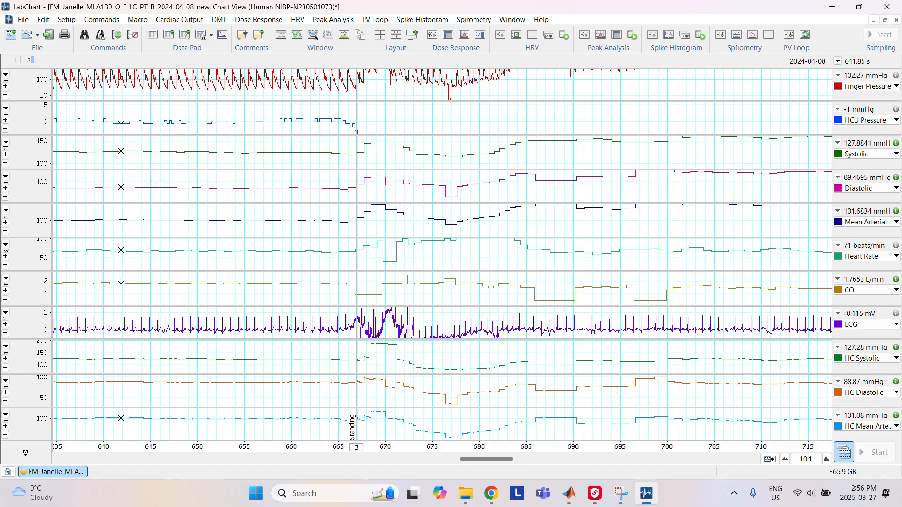
{"action": "left_click_drag", "start_coordinate": [30, 89], "coordinate": [30, 82]}
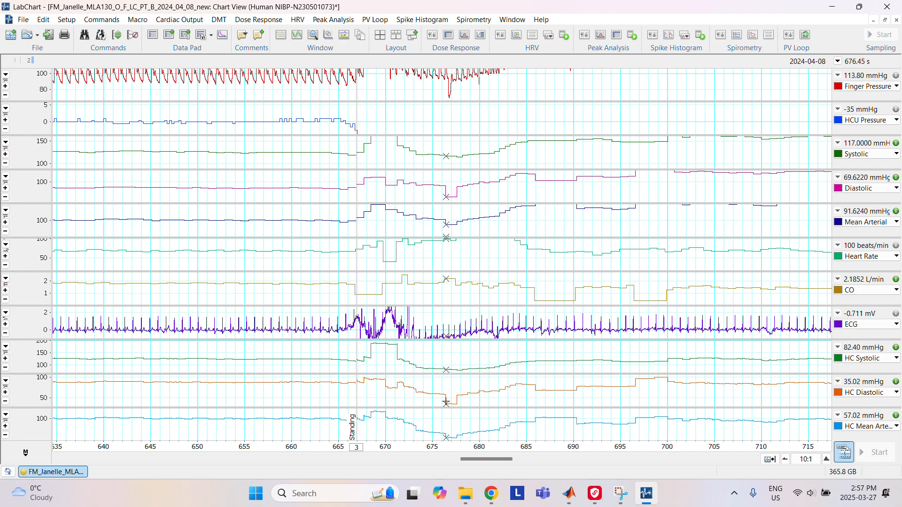
Step: Delete the Standing row starting at 676.42 s from the Data Pad
{"action": "left_click", "coordinate": [150, 37]}
{"action": "left_click", "coordinate": [4, 268]}
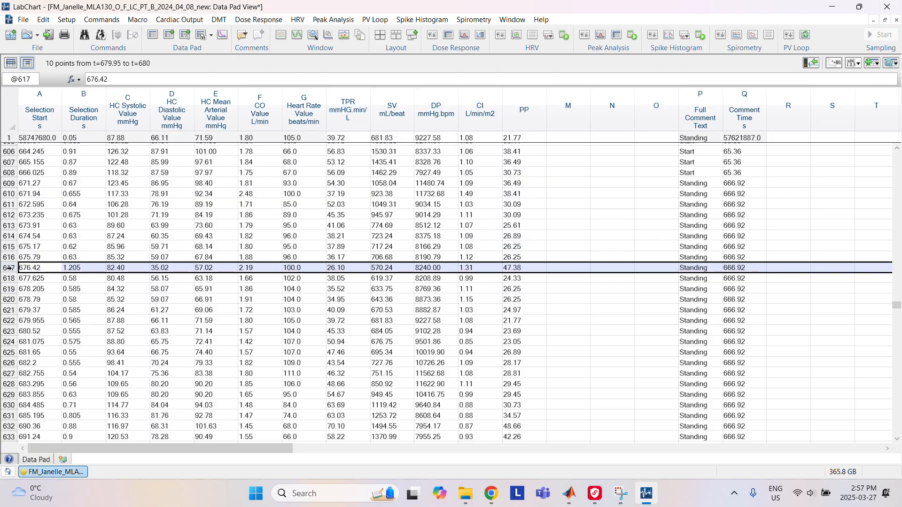
{"action": "key", "text": "Delete"}
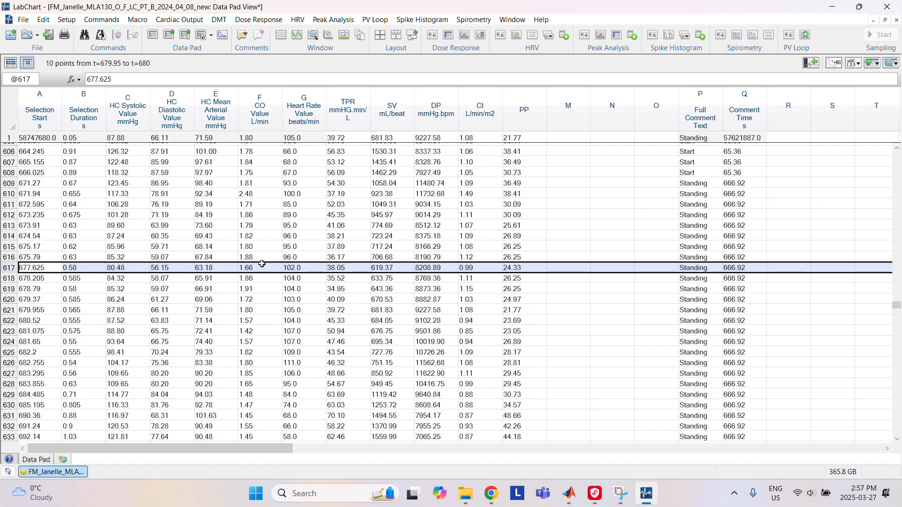
Step: Review the Standing rows after 677.625 s in the Data Pad, and auto scale the Finger Pressure channel again in the Chart View
{"action": "scroll", "coordinate": [226, 311], "scroll_direction": "down", "scroll_amount": 3}
{"action": "scroll", "coordinate": [226, 311], "scroll_direction": "down", "scroll_amount": 3}
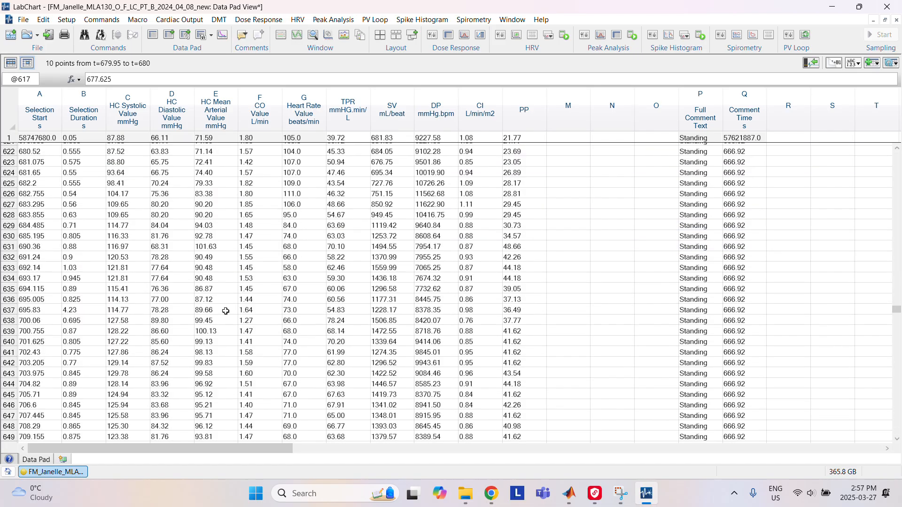
{"action": "scroll", "coordinate": [226, 311], "scroll_direction": "down", "scroll_amount": 1}
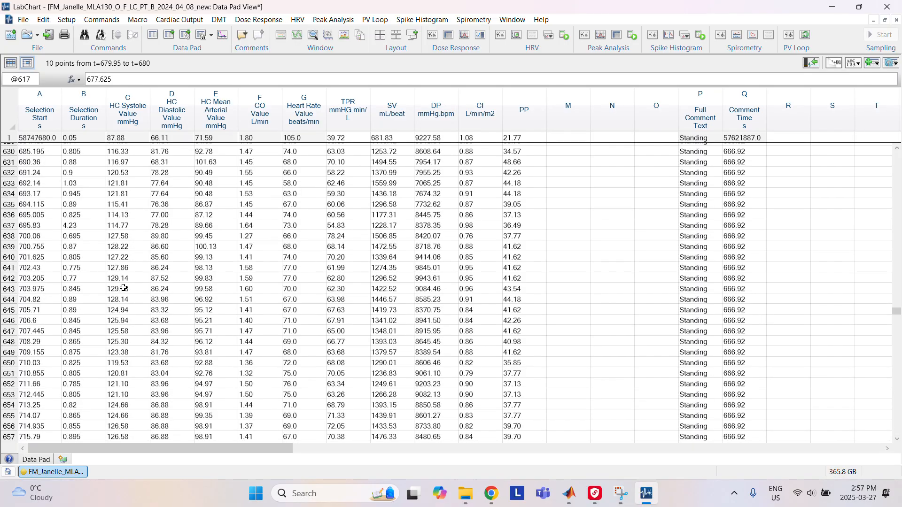
{"action": "left_click", "coordinate": [280, 35]}
{"action": "right_click", "coordinate": [548, 87]}
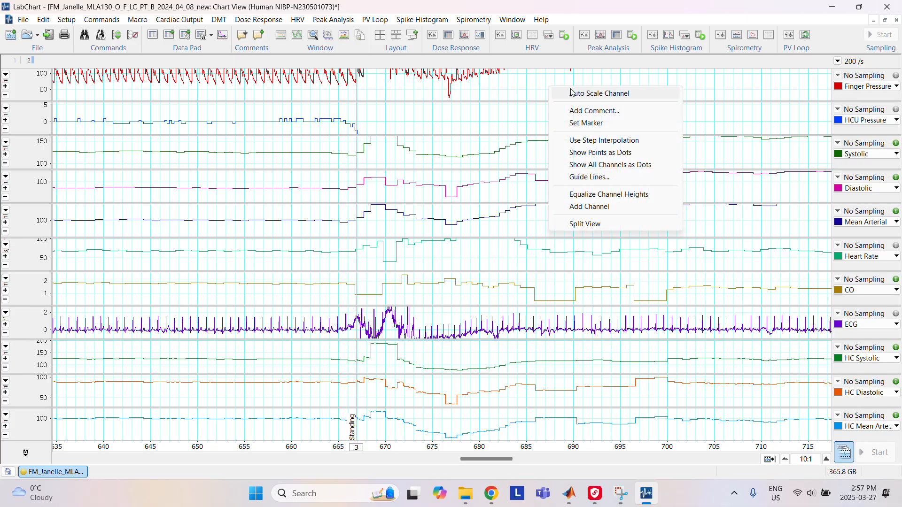
{"action": "left_click", "coordinate": [559, 92]}
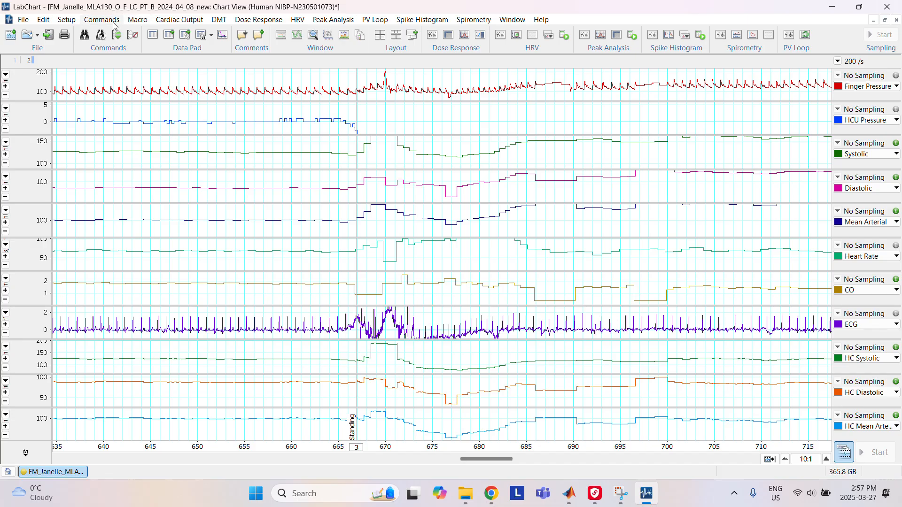
Step: Compare the Finger Pressure interruption near 697 s in the Chart View with the Data Pad row starting at 695.83 s
{"action": "left_click", "coordinate": [153, 35]}
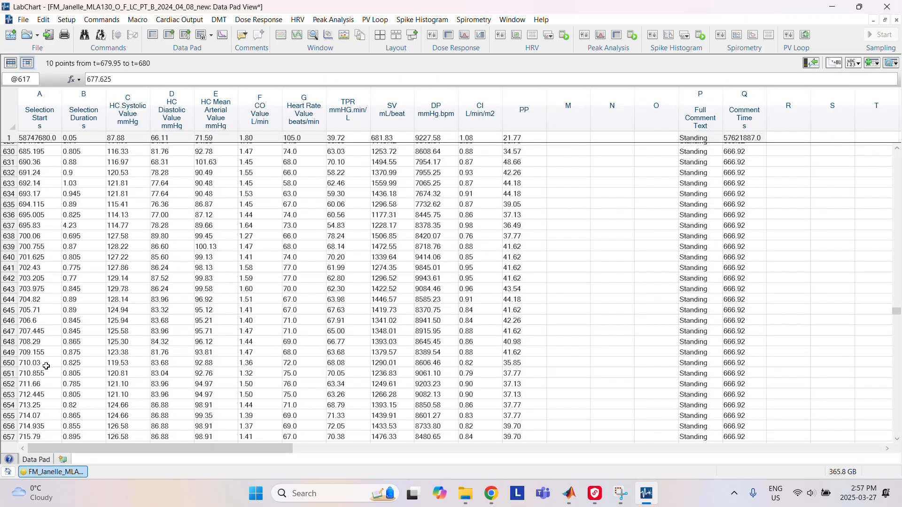
{"action": "scroll", "coordinate": [37, 181], "scroll_direction": "up", "scroll_amount": 2}
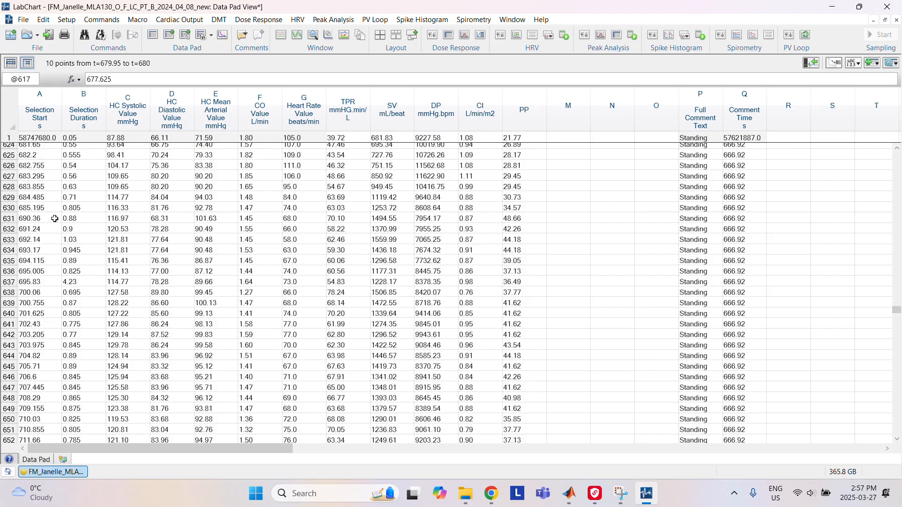
{"action": "left_click", "coordinate": [281, 36]}
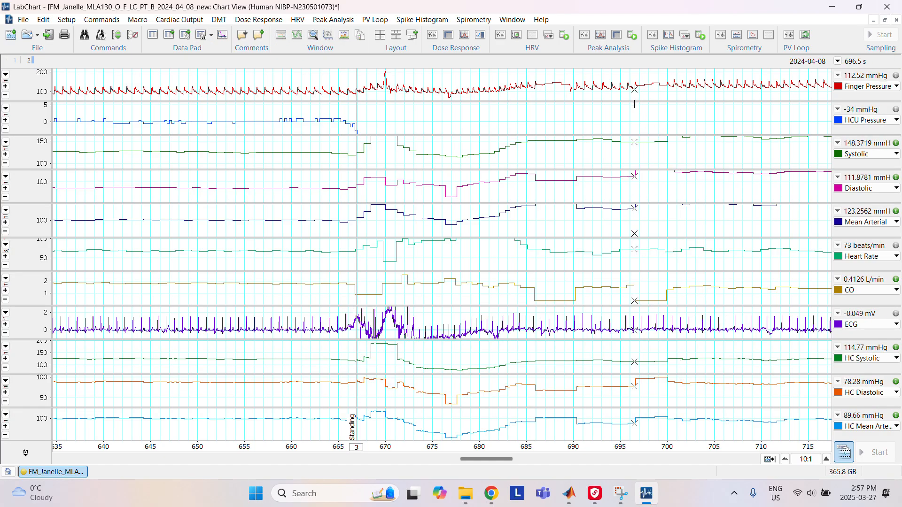
{"action": "left_click", "coordinate": [154, 37]}
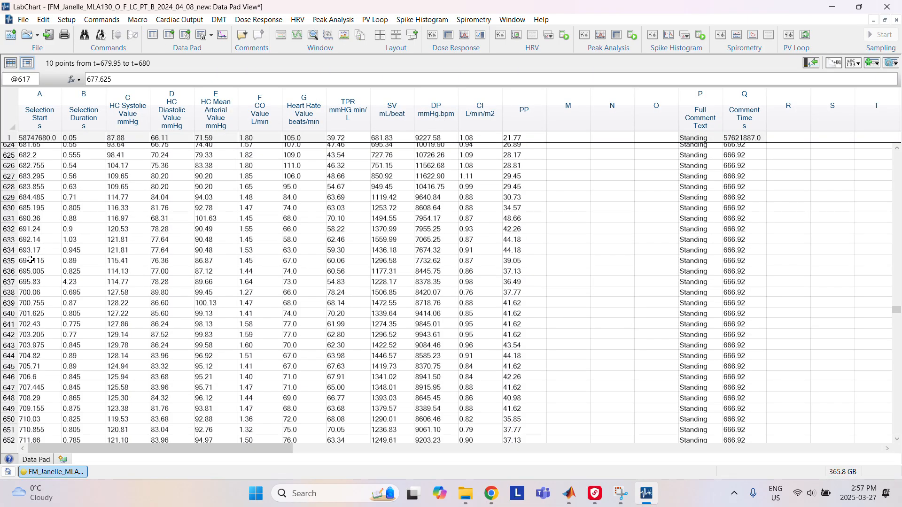
{"action": "left_click", "coordinate": [2, 282]}
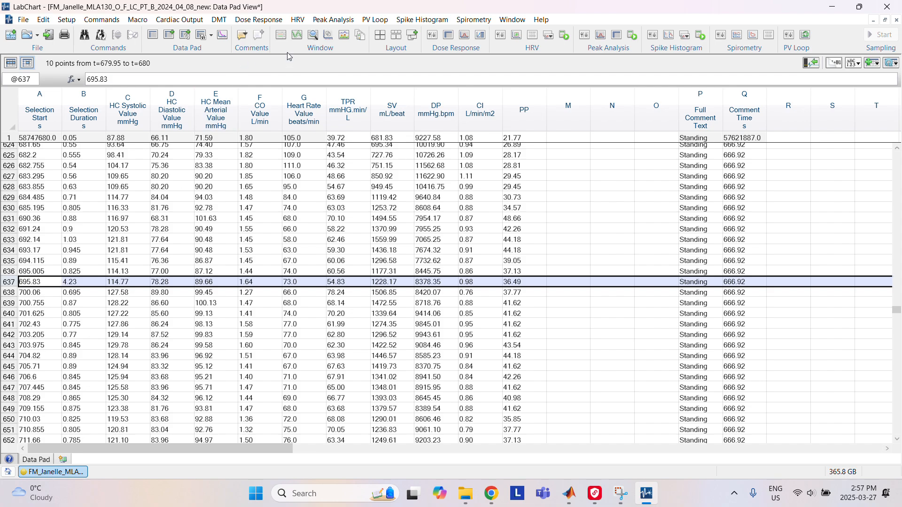
Step: Locate the Finger Pressure interruption after 725 s in the Chart View and delete the Data Pad row starting at 725.175 s
{"action": "left_click", "coordinate": [284, 39]}
{"action": "scroll", "coordinate": [687, 361], "scroll_direction": "down", "scroll_amount": 10}
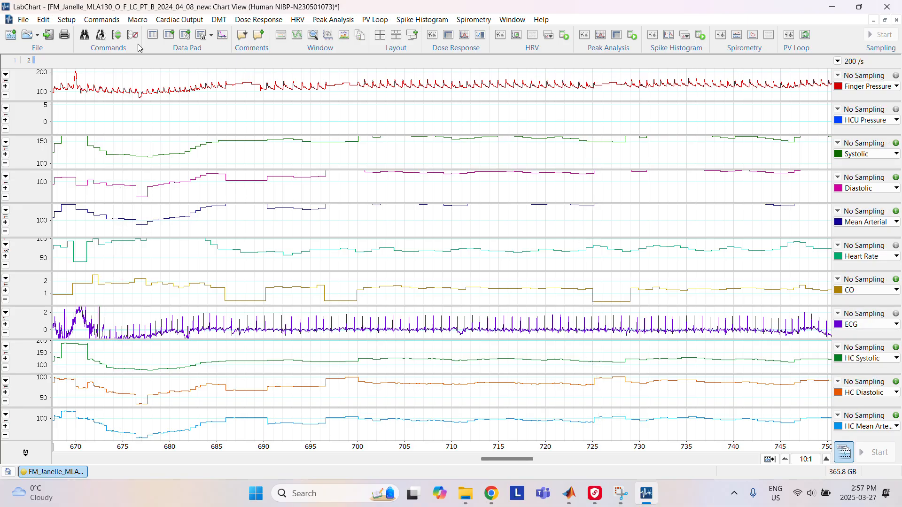
{"action": "left_click", "coordinate": [152, 36]}
{"action": "scroll", "coordinate": [27, 404], "scroll_direction": "down", "scroll_amount": 8}
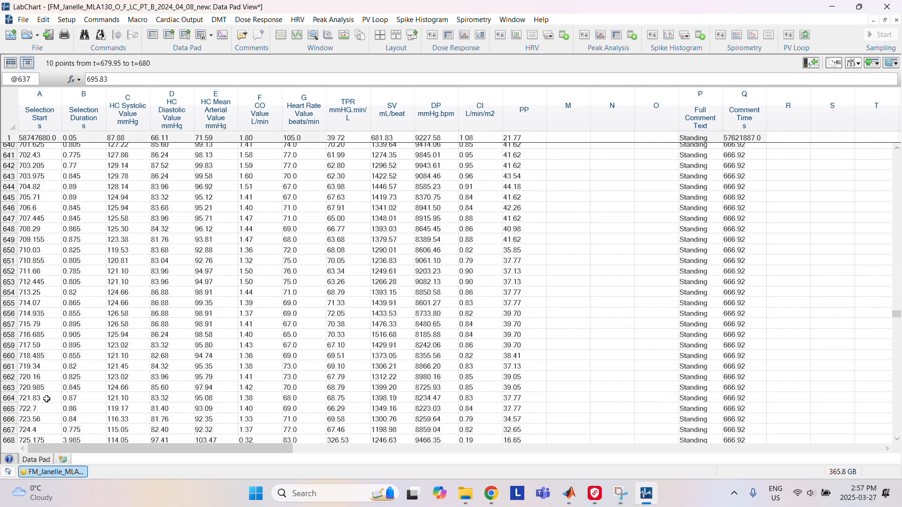
{"action": "left_click", "coordinate": [4, 356]}
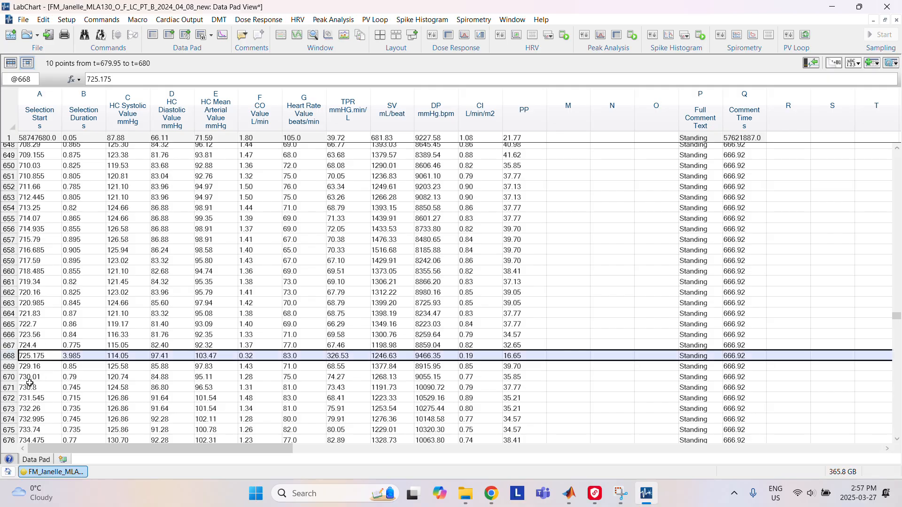
{"action": "key", "text": "Delete"}
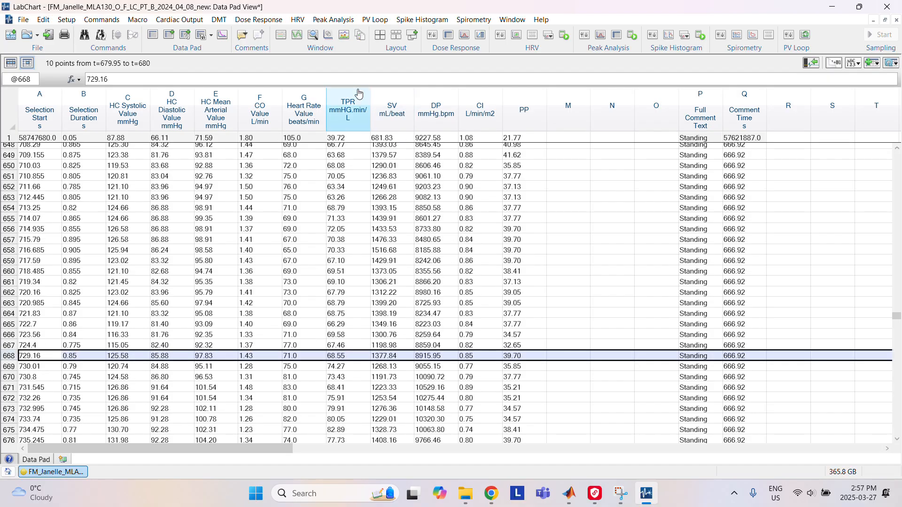
Step: Find the interruption near 759 s in the Chart View and delete the Data Pad row starting at 759.29 s
{"action": "left_click", "coordinate": [280, 36]}
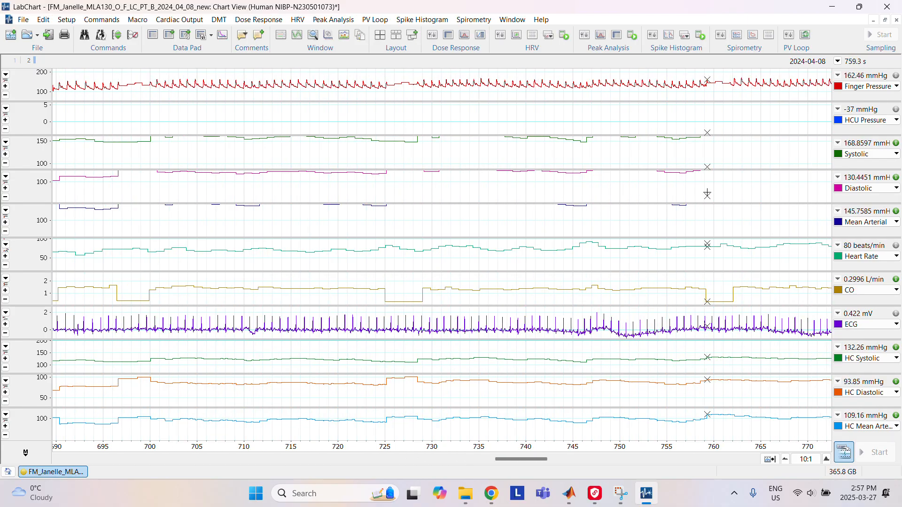
{"action": "left_click", "coordinate": [153, 35]}
{"action": "scroll", "coordinate": [173, 430], "scroll_direction": "down", "scroll_amount": 5}
{"action": "scroll", "coordinate": [174, 431], "scroll_direction": "down", "scroll_amount": 7}
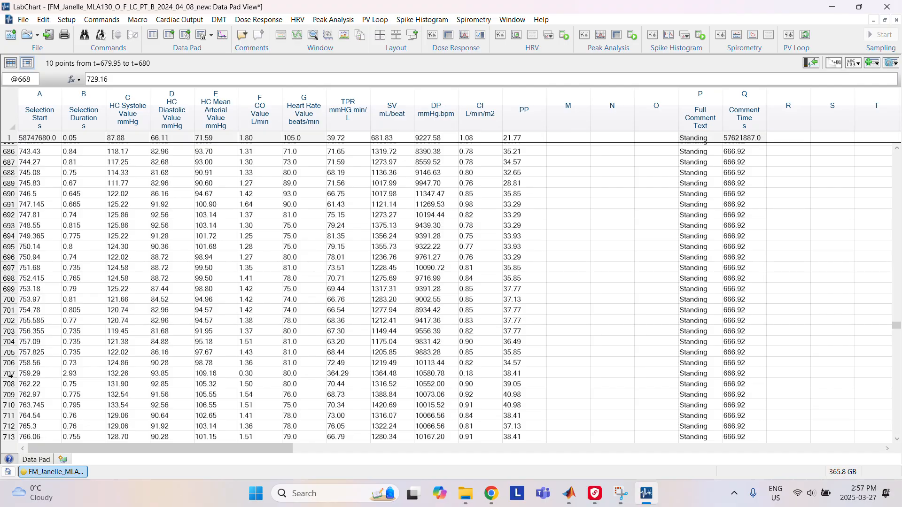
{"action": "left_click", "coordinate": [11, 375]}
{"action": "key", "text": "Delete"}
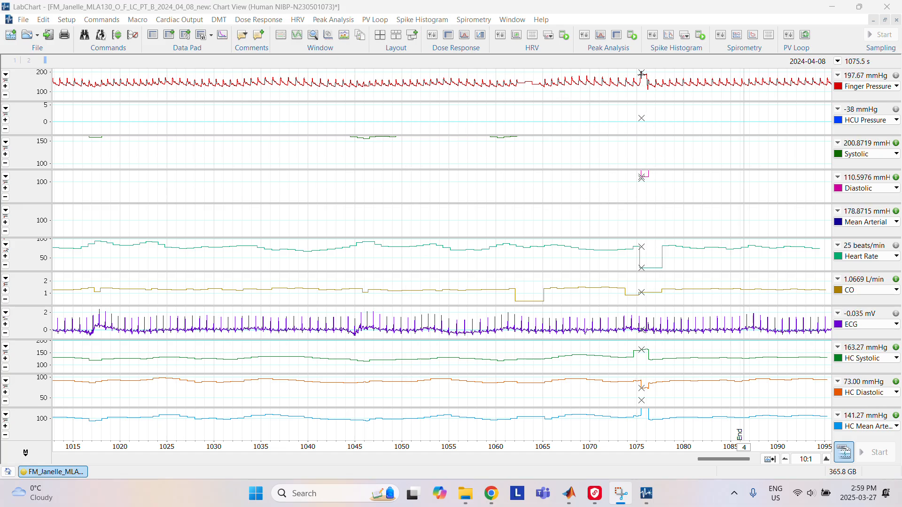
Step: Auto scale the Finger Pressure channel, and delete the artefact rows starting at 1073.875, 1074.69 and 1075.455 s from the Data Pad
{"action": "right_click", "coordinate": [641, 88]}
{"action": "left_click", "coordinate": [655, 94]}
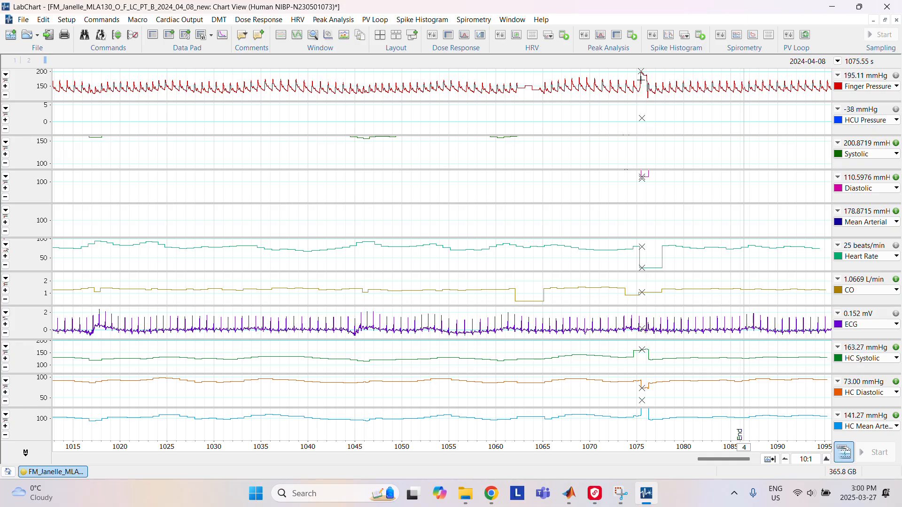
{"action": "left_click", "coordinate": [152, 35]}
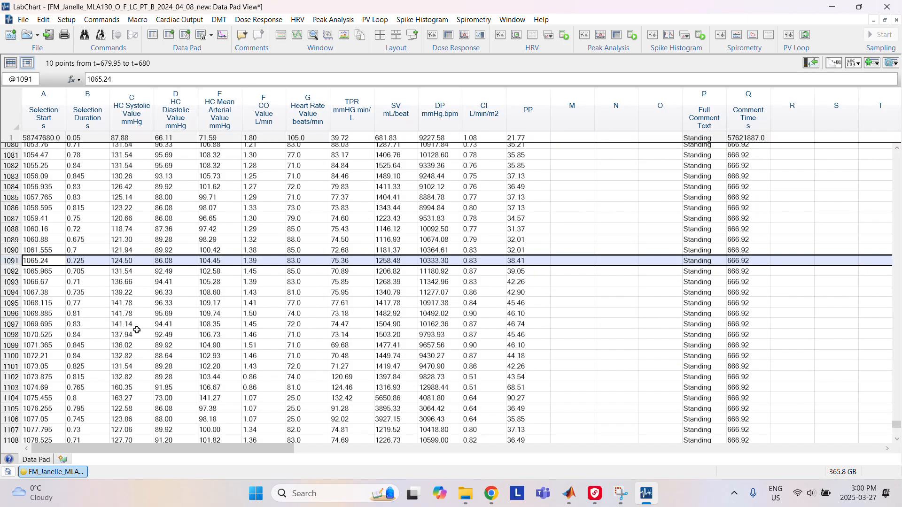
{"action": "scroll", "coordinate": [138, 328], "scroll_direction": "down", "scroll_amount": 2}
{"action": "left_click", "coordinate": [11, 343]}
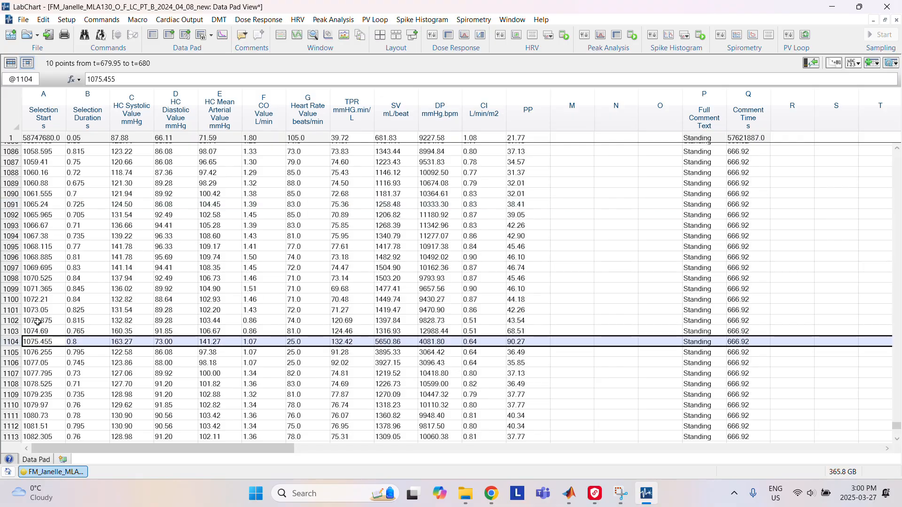
{"action": "left_click_drag", "start_coordinate": [11, 321], "coordinate": [12, 331]}
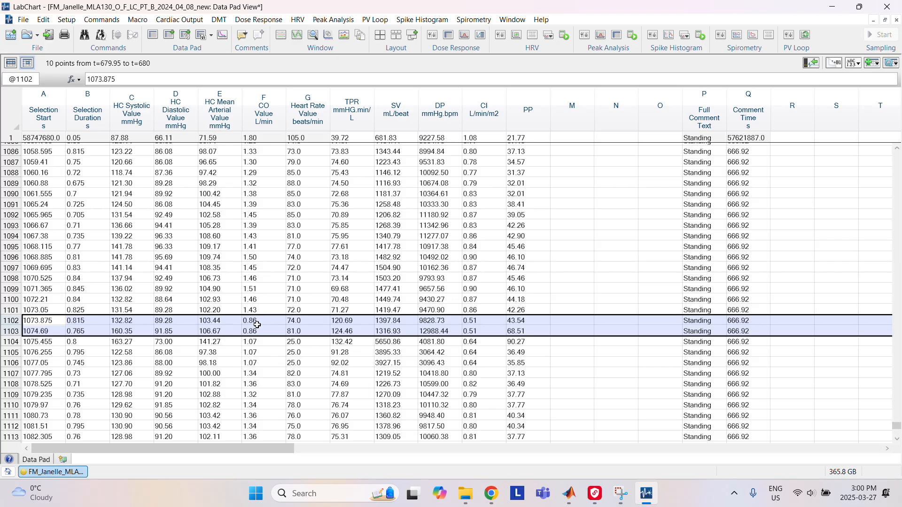
{"action": "key", "text": "Delete"}
{"action": "key", "text": "Delete"}
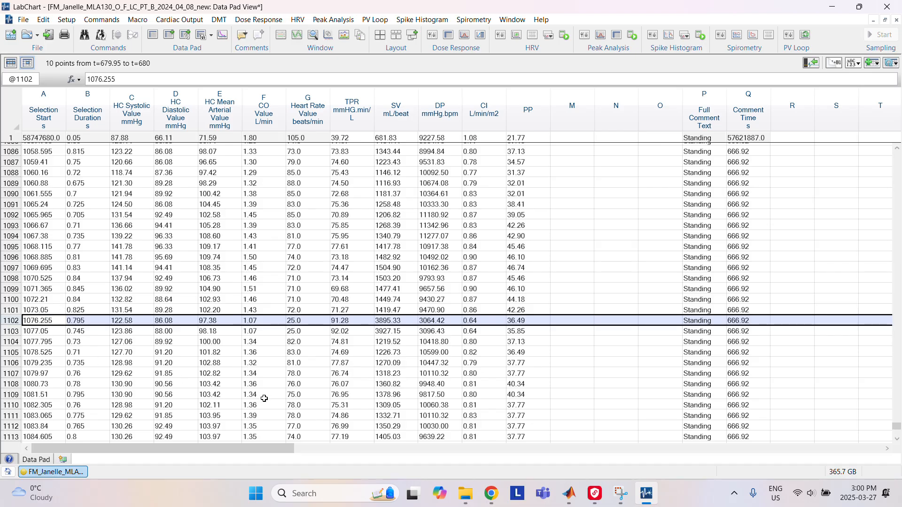
Step: Delete the final End row starting at 1094.55 s, which lacks a heart rate value, from the Data Pad
{"action": "left_click", "coordinate": [283, 37]}
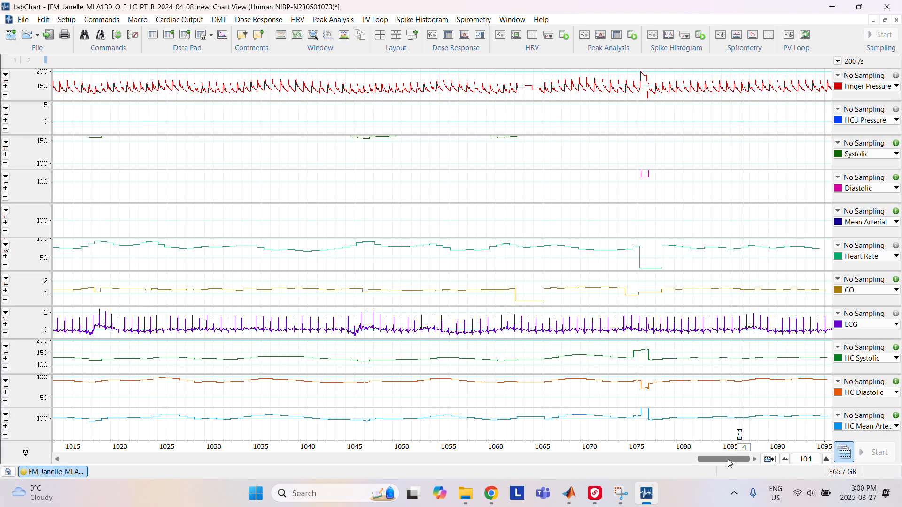
{"action": "left_click", "coordinate": [153, 35]}
{"action": "scroll", "coordinate": [120, 374], "scroll_direction": "down", "scroll_amount": 5}
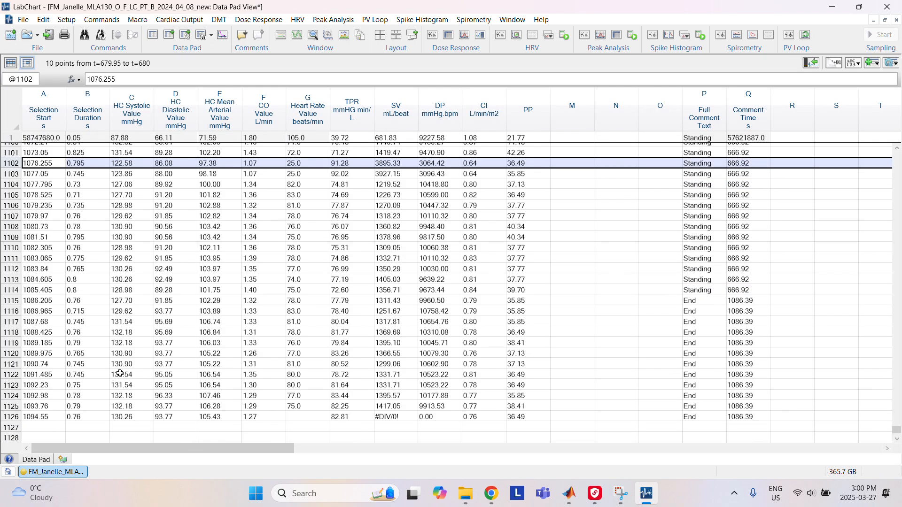
{"action": "left_click", "coordinate": [390, 417]}
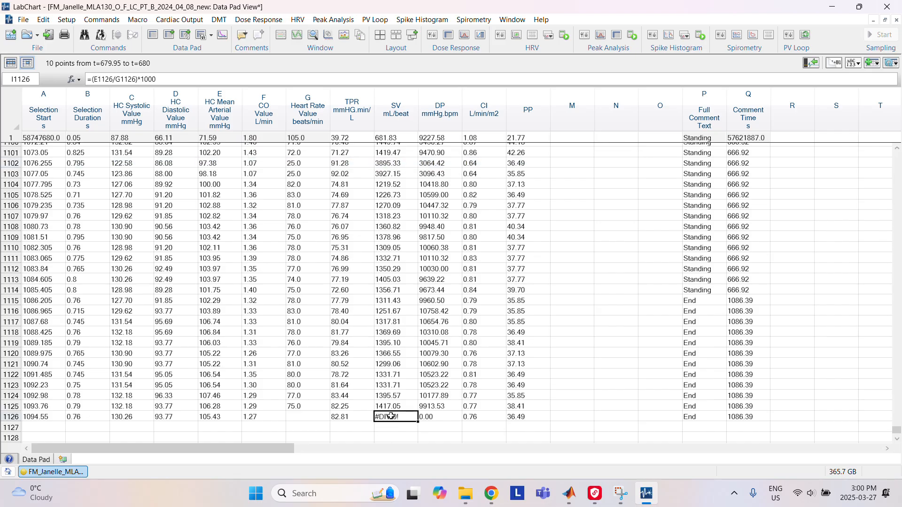
{"action": "left_click", "coordinate": [282, 418]}
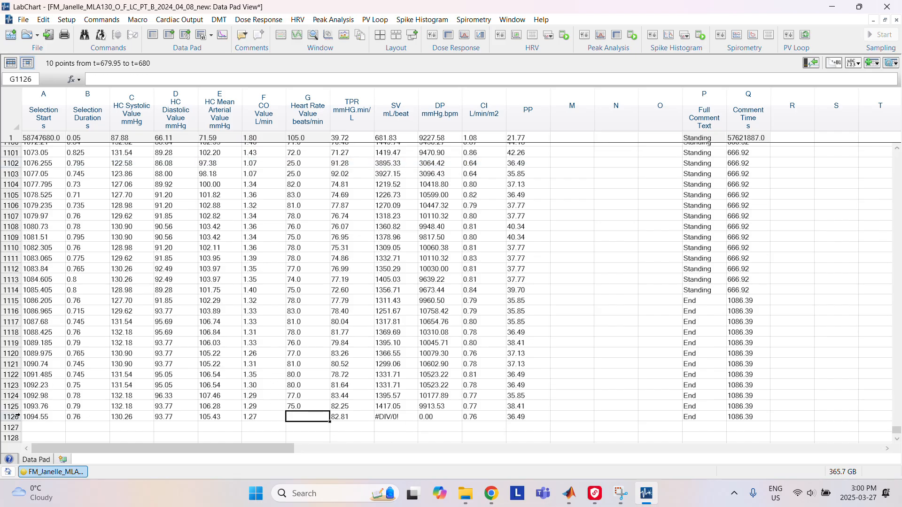
{"action": "left_click", "coordinate": [18, 417]}
{"action": "key", "text": "Delete"}
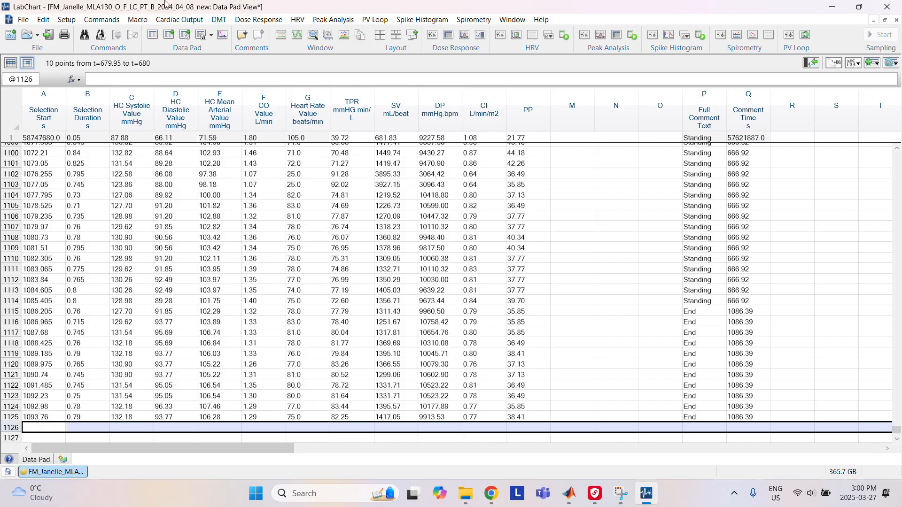
Step: Inspect the end of the recording at 5:1 compression, and delete the last three End rows from 1092.23 to 1093.76 s
{"action": "left_click", "coordinate": [281, 35]}
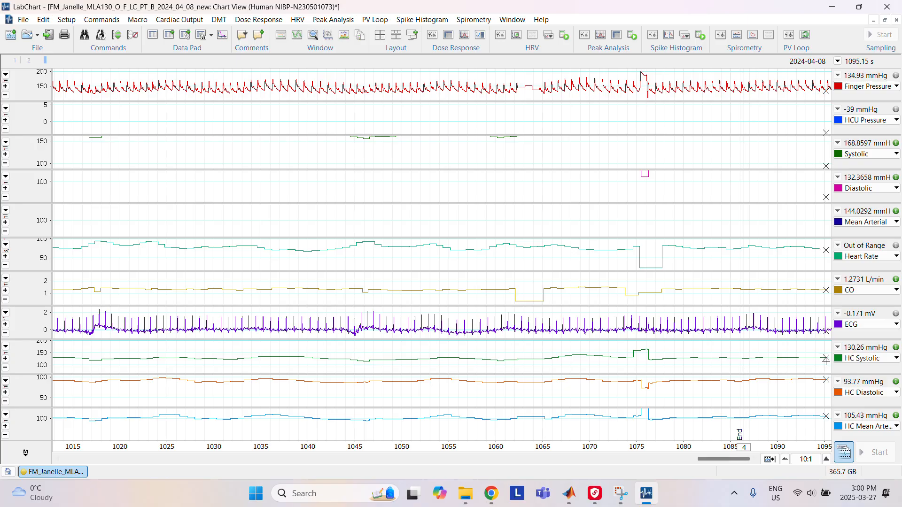
{"action": "left_click", "coordinate": [826, 459]}
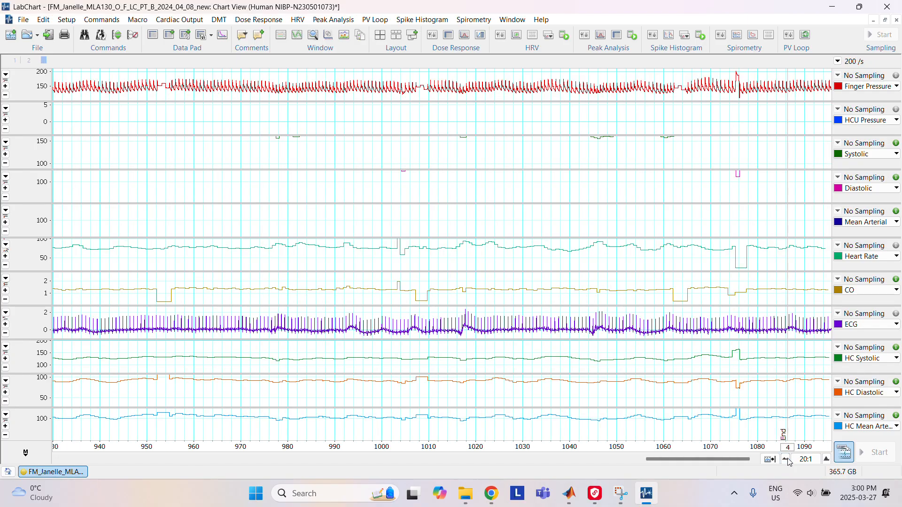
{"action": "left_click", "coordinate": [827, 460]}
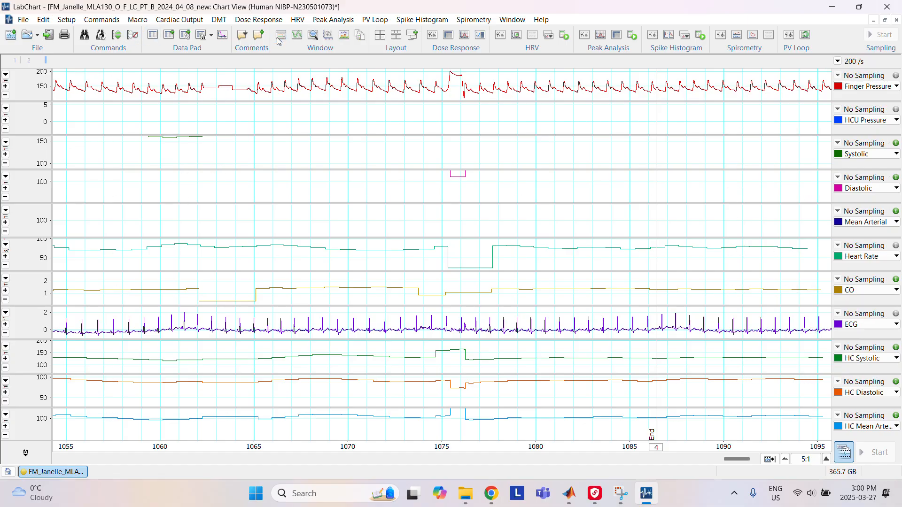
{"action": "left_click", "coordinate": [153, 34]}
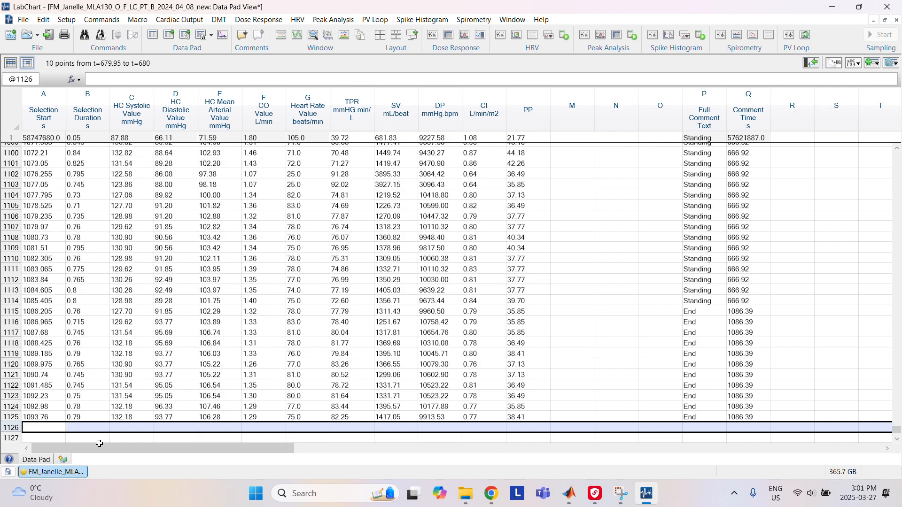
{"action": "left_click_drag", "start_coordinate": [9, 396], "coordinate": [12, 417]}
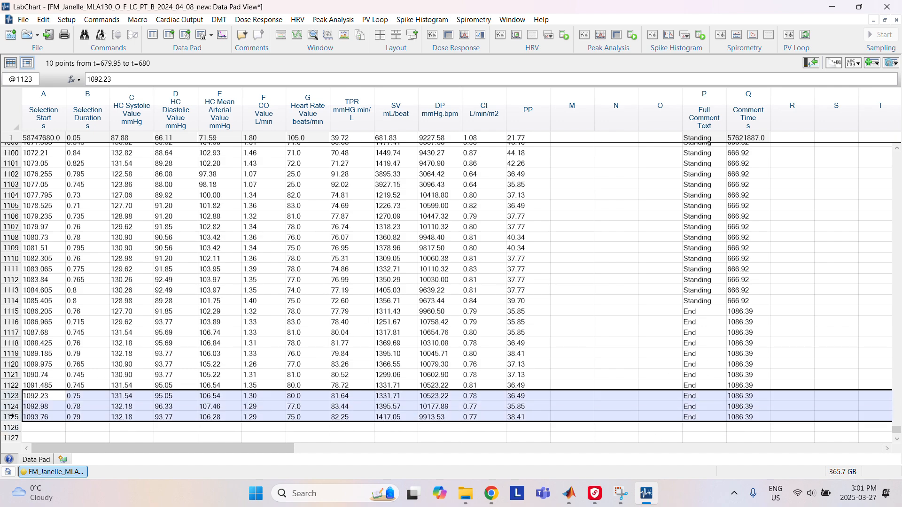
{"action": "key", "text": "Delete"}
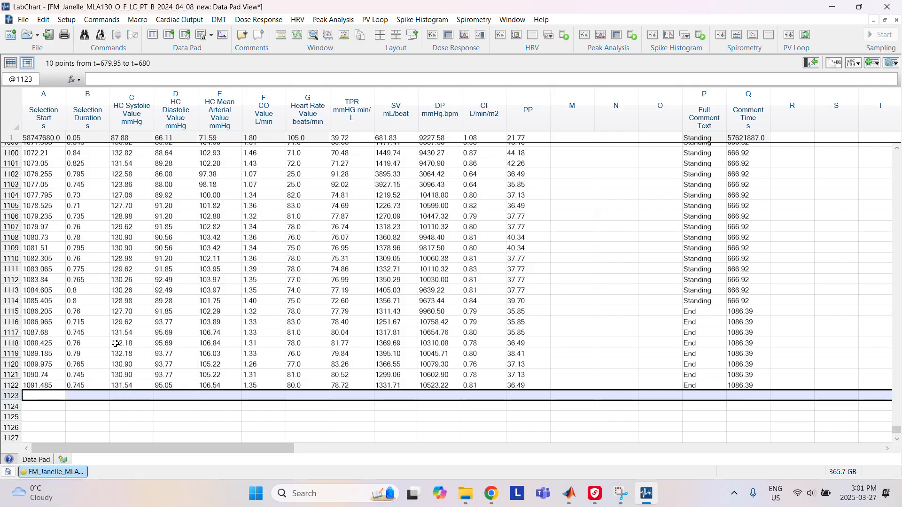
Step: Check where the comment text changes from Standing to End in the Data Pad, at the row starting at 1085.405 s
{"action": "left_click", "coordinate": [708, 301]}
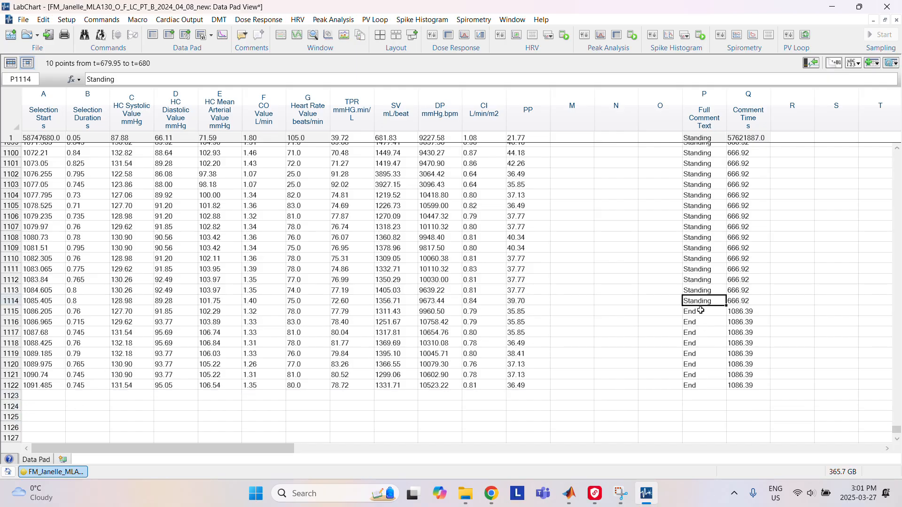
{"action": "left_click", "coordinate": [70, 301]}
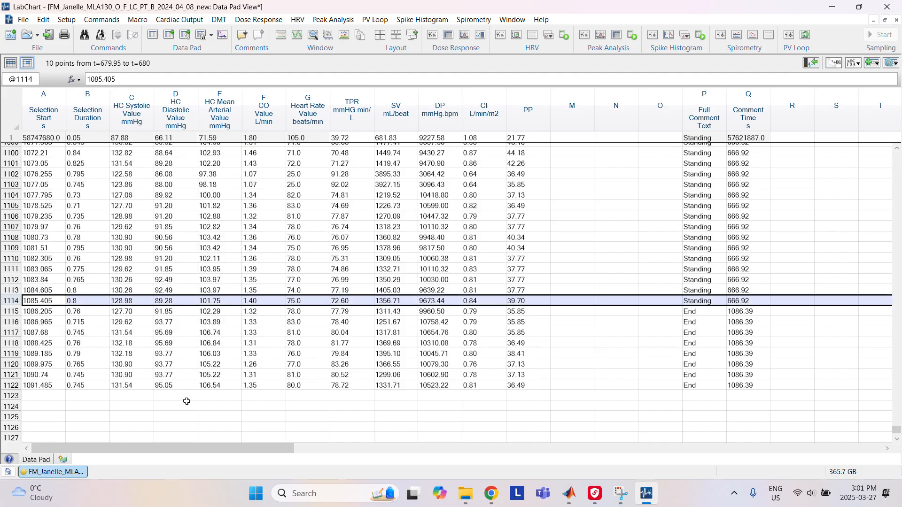
{"action": "left_click", "coordinate": [386, 425]}
{"action": "scroll", "coordinate": [125, 281], "scroll_direction": "up", "scroll_amount": 2}
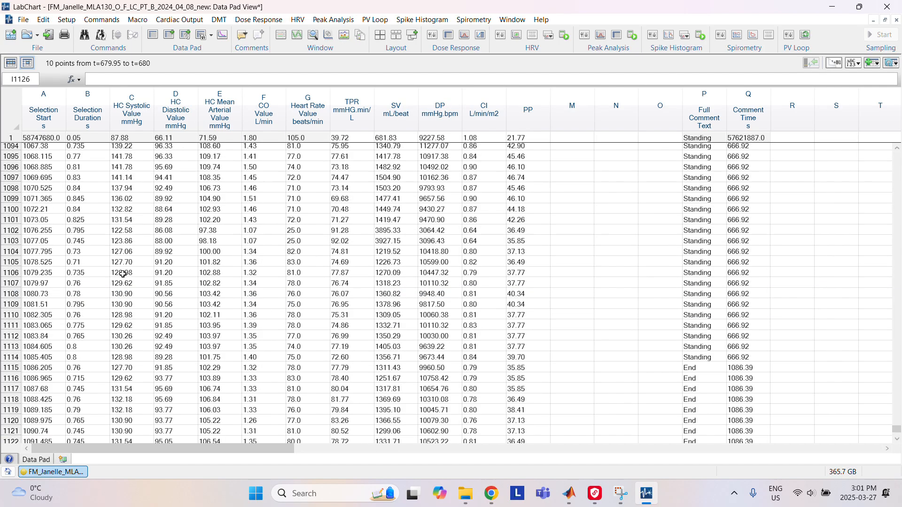
Step: Start exporting the Data Pad and choose the Documents subfolder that holds the earlier PT_A Trial1 text file
{"action": "left_click", "coordinate": [23, 19]}
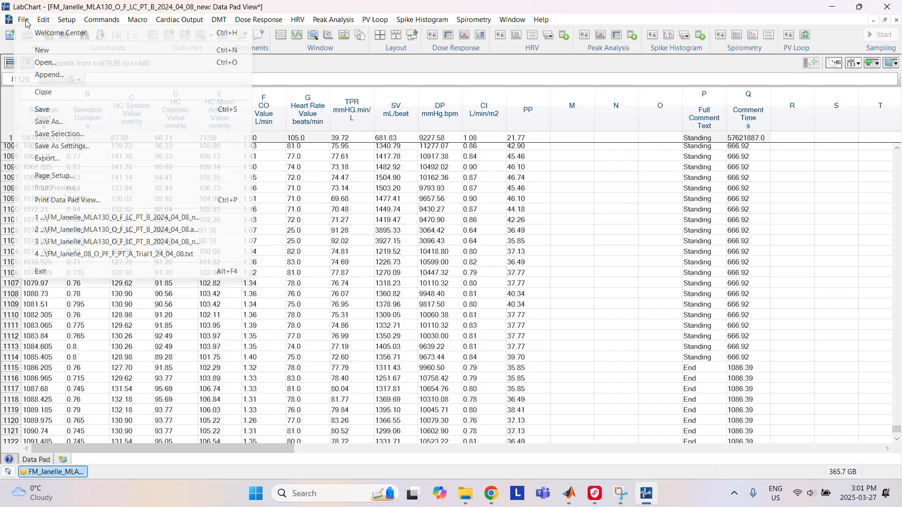
{"action": "left_click", "coordinate": [55, 161]}
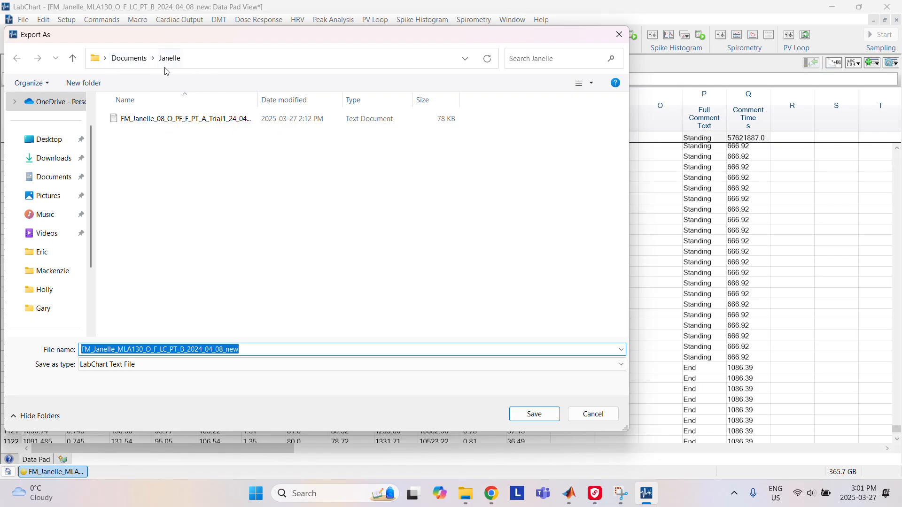
{"action": "left_click", "coordinate": [123, 57]}
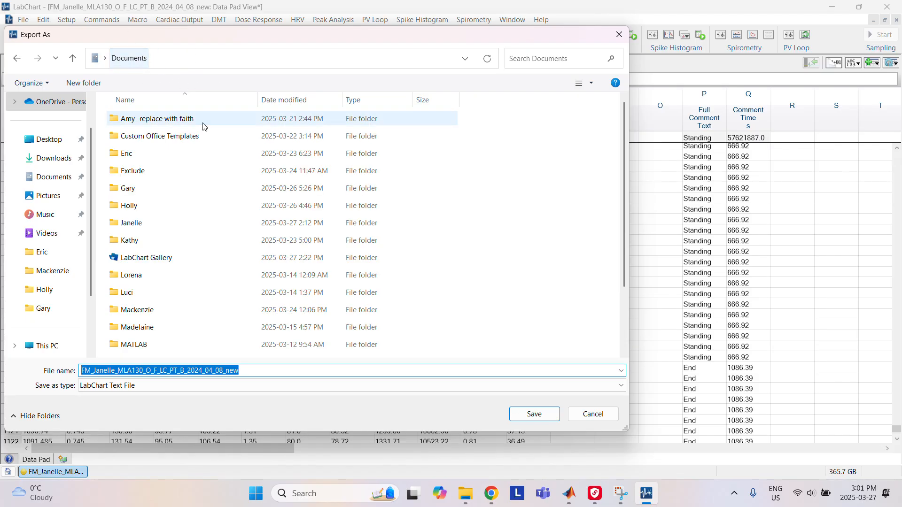
{"action": "left_click", "coordinate": [132, 222]}
{"action": "left_click", "coordinate": [132, 221]}
{"action": "left_click", "coordinate": [191, 229]}
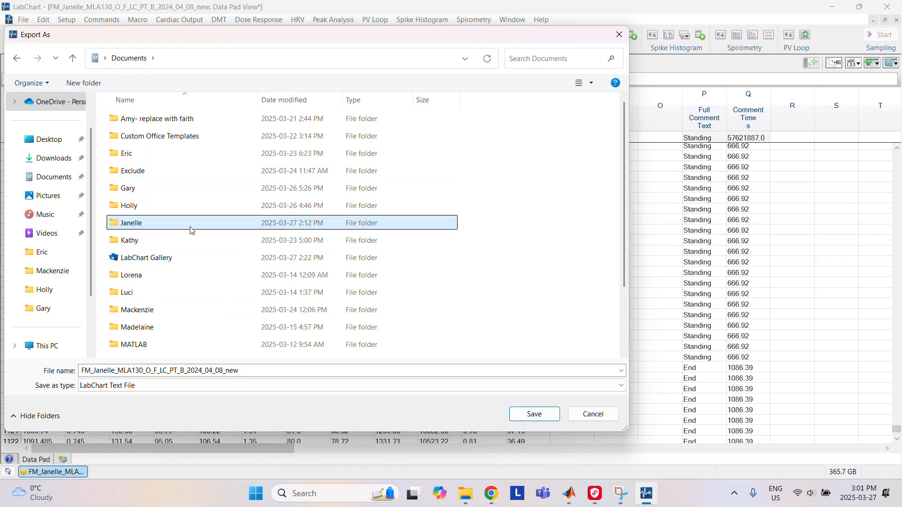
{"action": "double_click", "coordinate": [191, 229]}
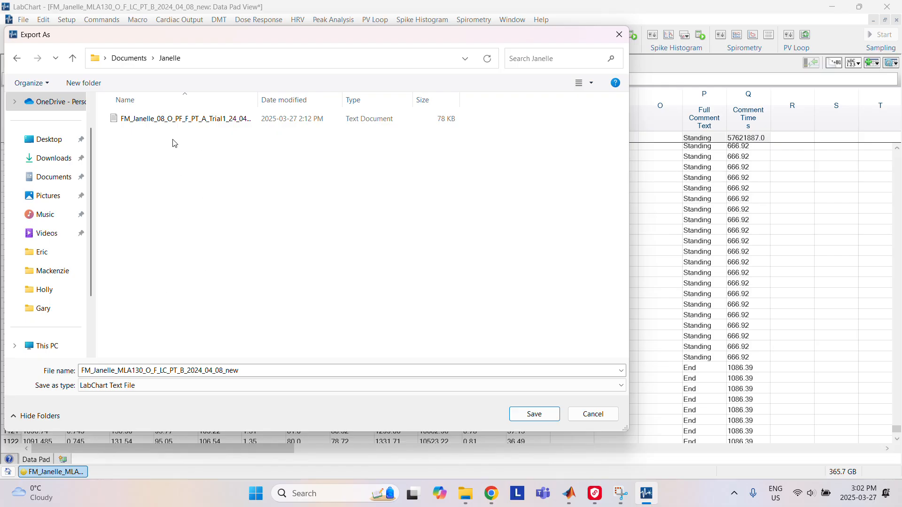
Step: Name the export after the existing text file, replacing PT_A with PT_B so the name ends in 08_O_PF_F_PT_B_Trial1_24_04_08
{"action": "left_click", "coordinate": [175, 120]}
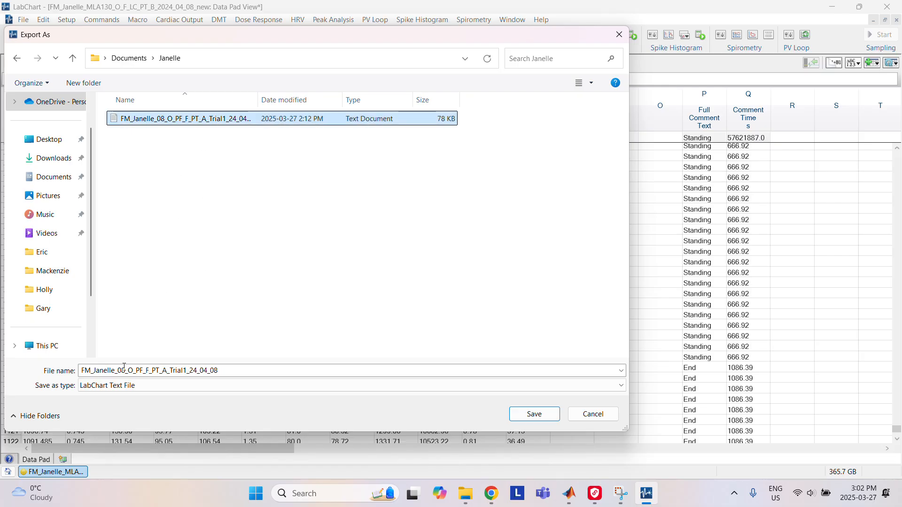
{"action": "double_click", "coordinate": [169, 371]}
{"action": "left_click", "coordinate": [168, 370]}
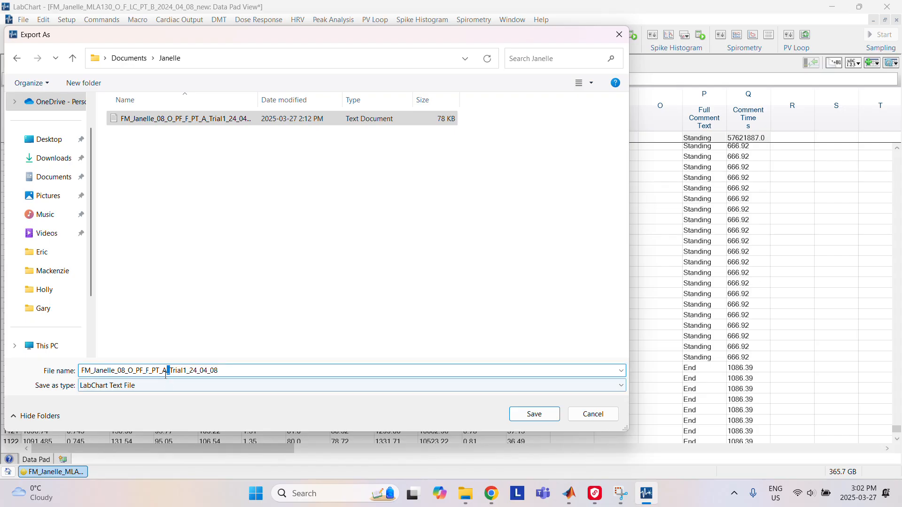
{"action": "key", "text": "BackSpace"}
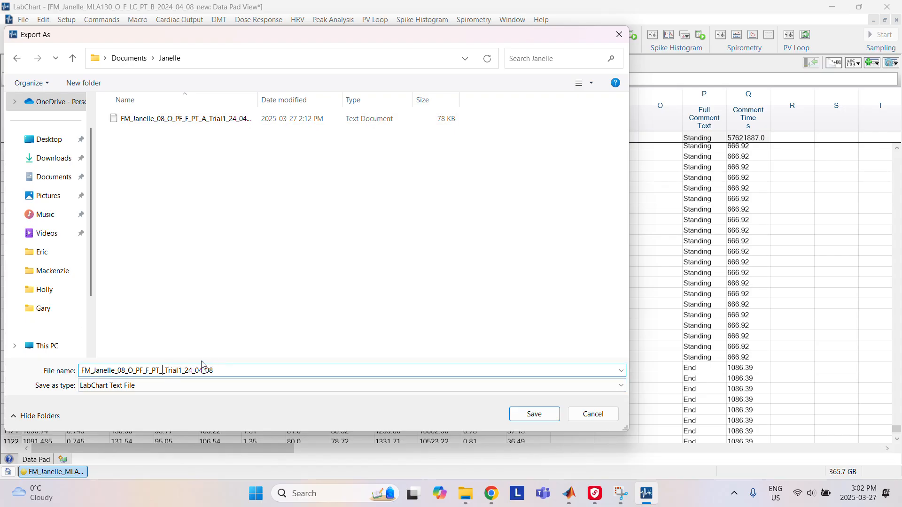
{"action": "type", "text": "B"}
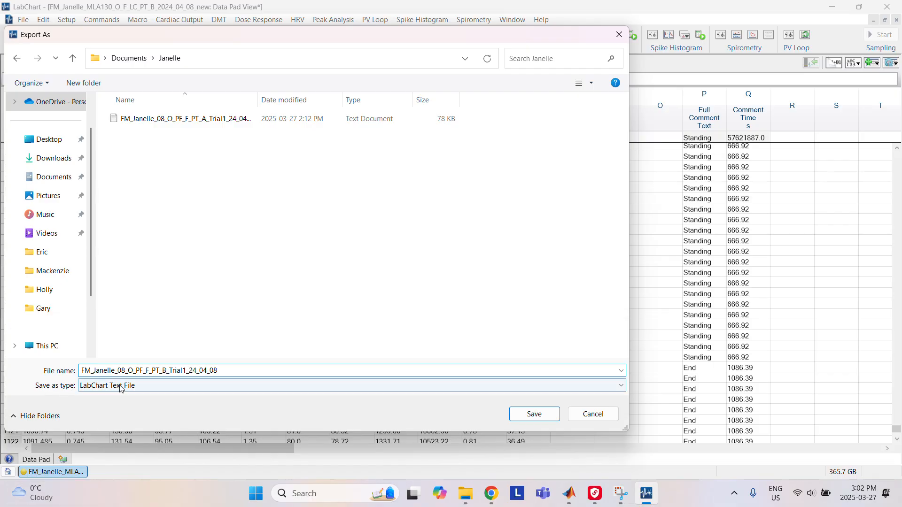
Step: Save the export in the Data Pad Only as Text File format, and minimize the Data Pad window
{"action": "left_click", "coordinate": [143, 387]}
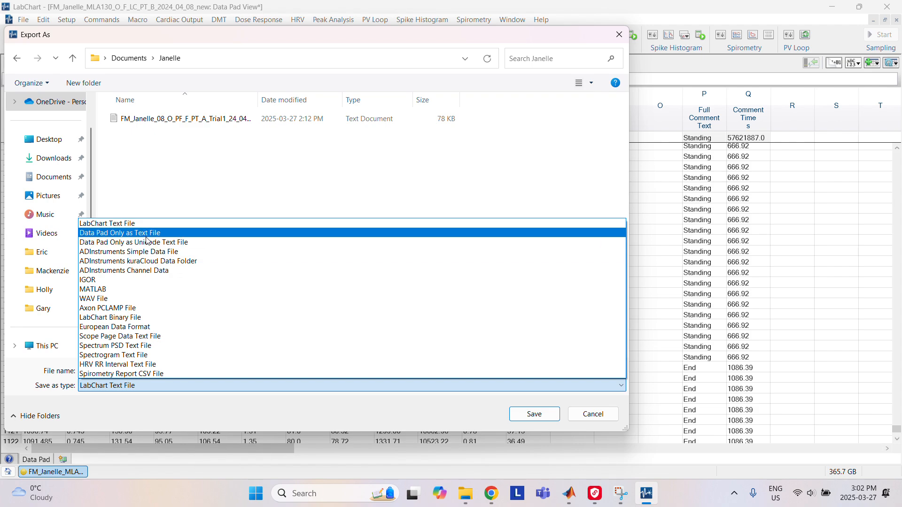
{"action": "left_click", "coordinate": [146, 234]}
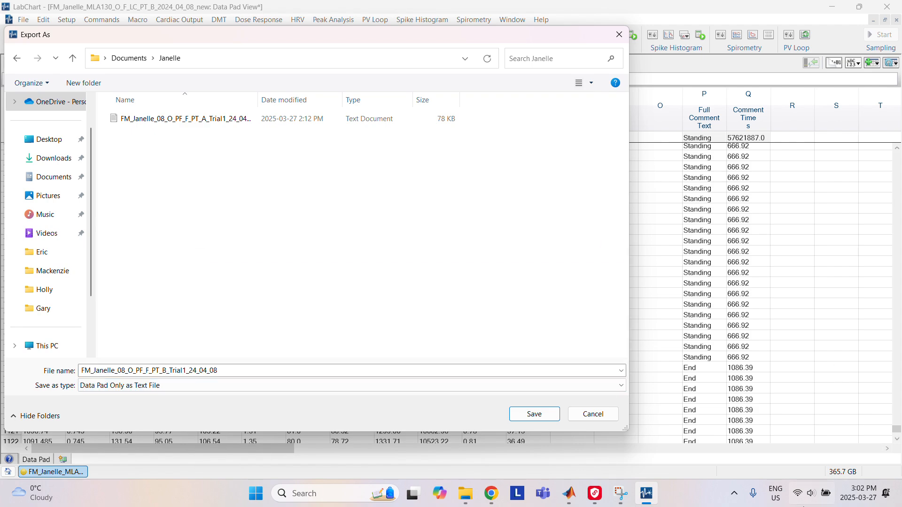
{"action": "left_click", "coordinate": [535, 414]}
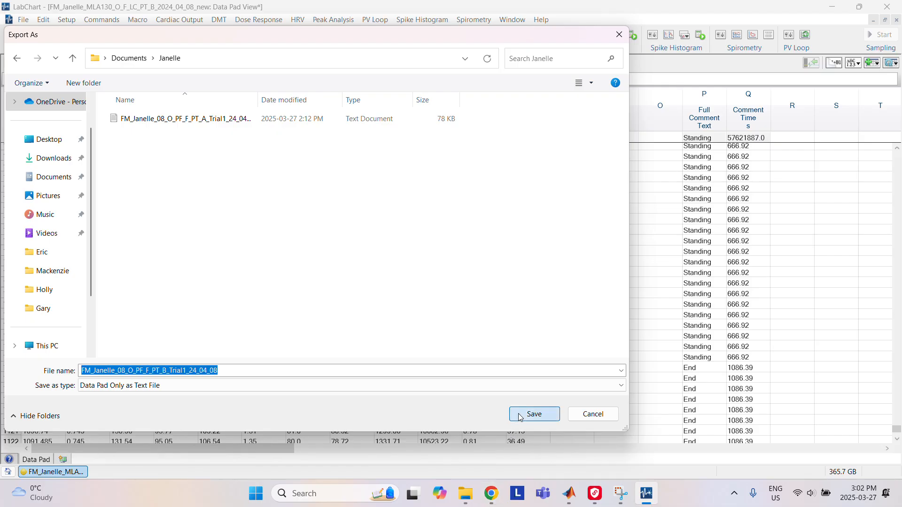
{"action": "scroll", "coordinate": [321, 334], "scroll_direction": "up", "scroll_amount": 4}
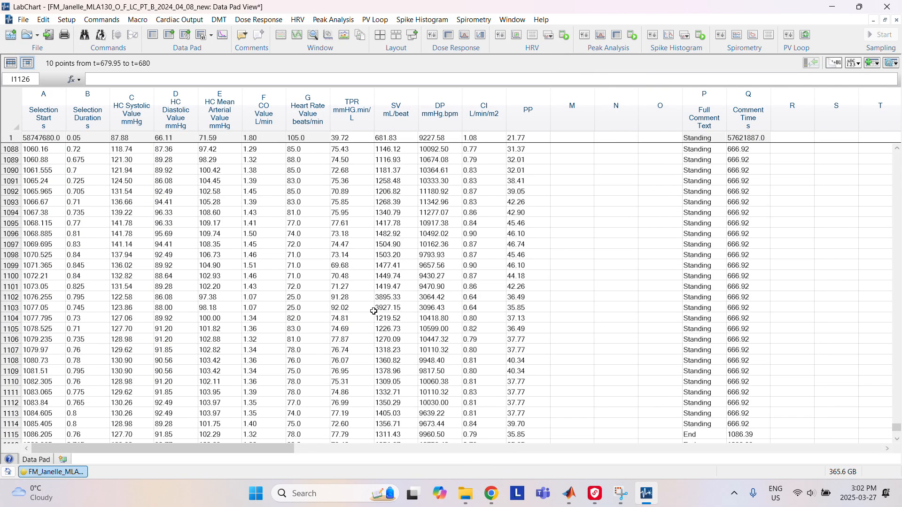
{"action": "left_click", "coordinate": [832, 11]}
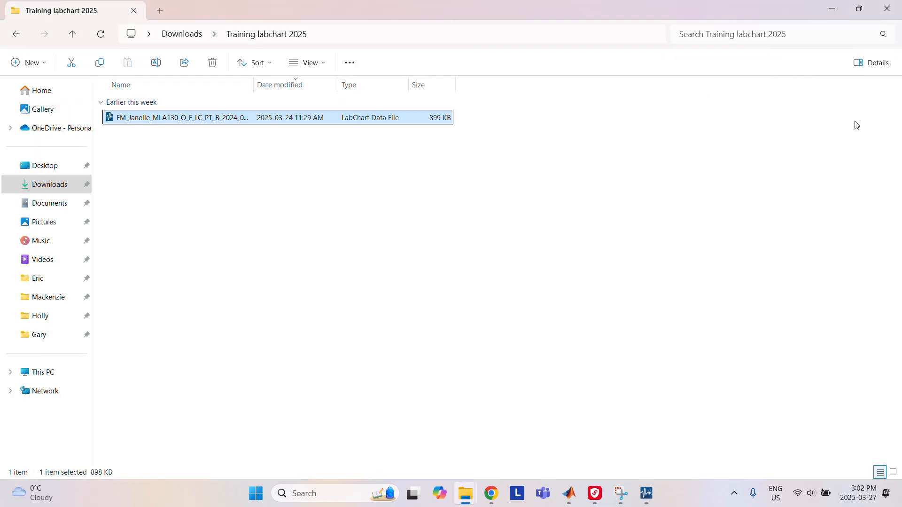